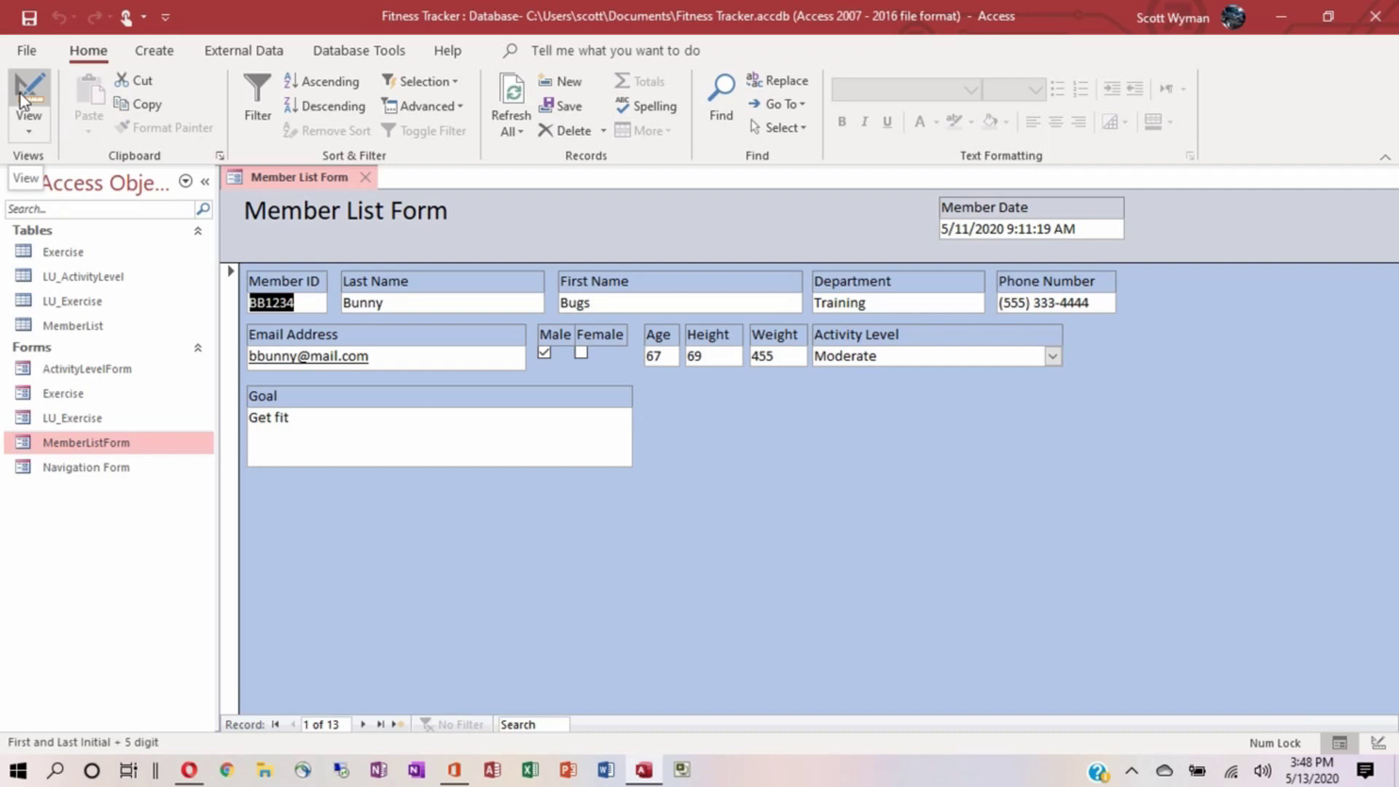
Add a command button to the Detail section of MemberListForm in Design View, beside the Phone Number field.
click(23, 100)
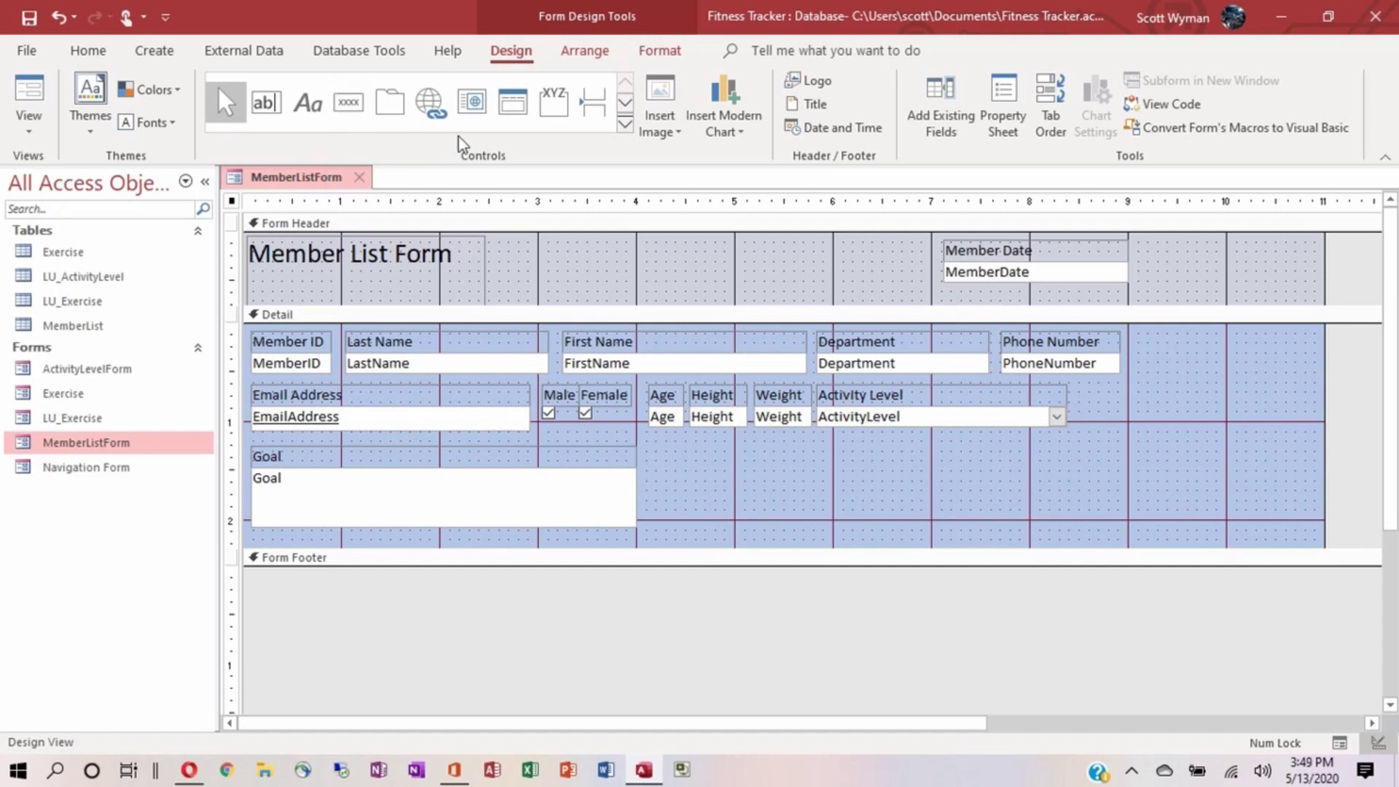
click(625, 126)
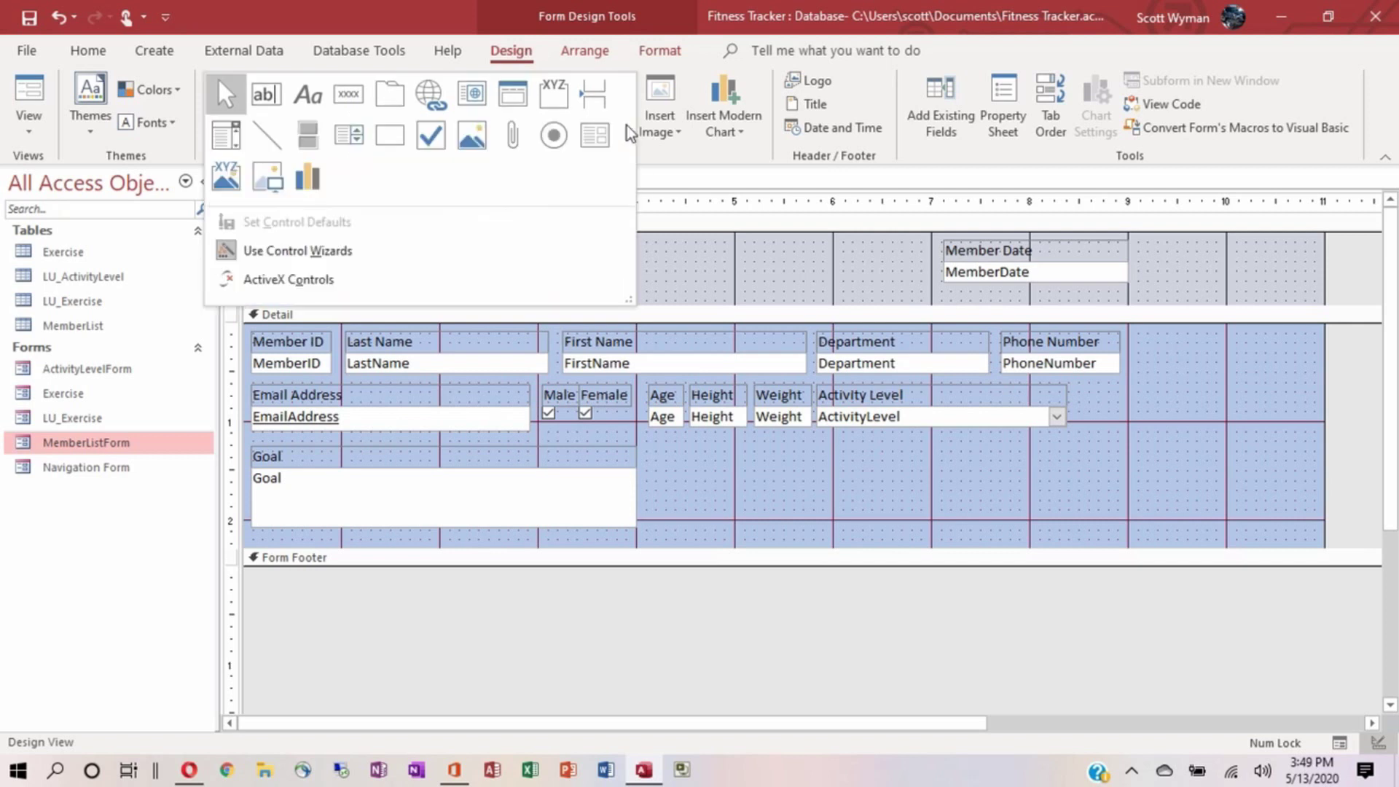
click(650, 148)
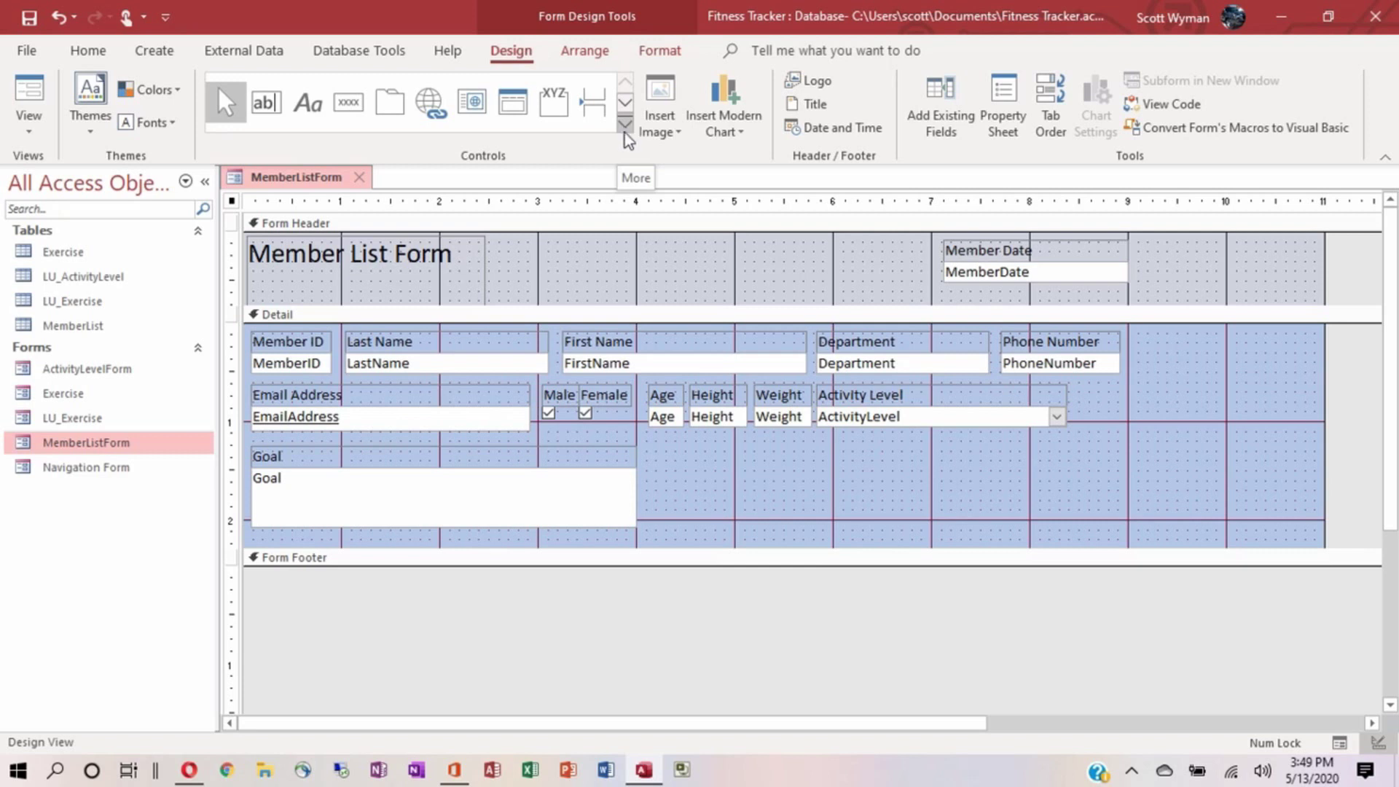
click(625, 131)
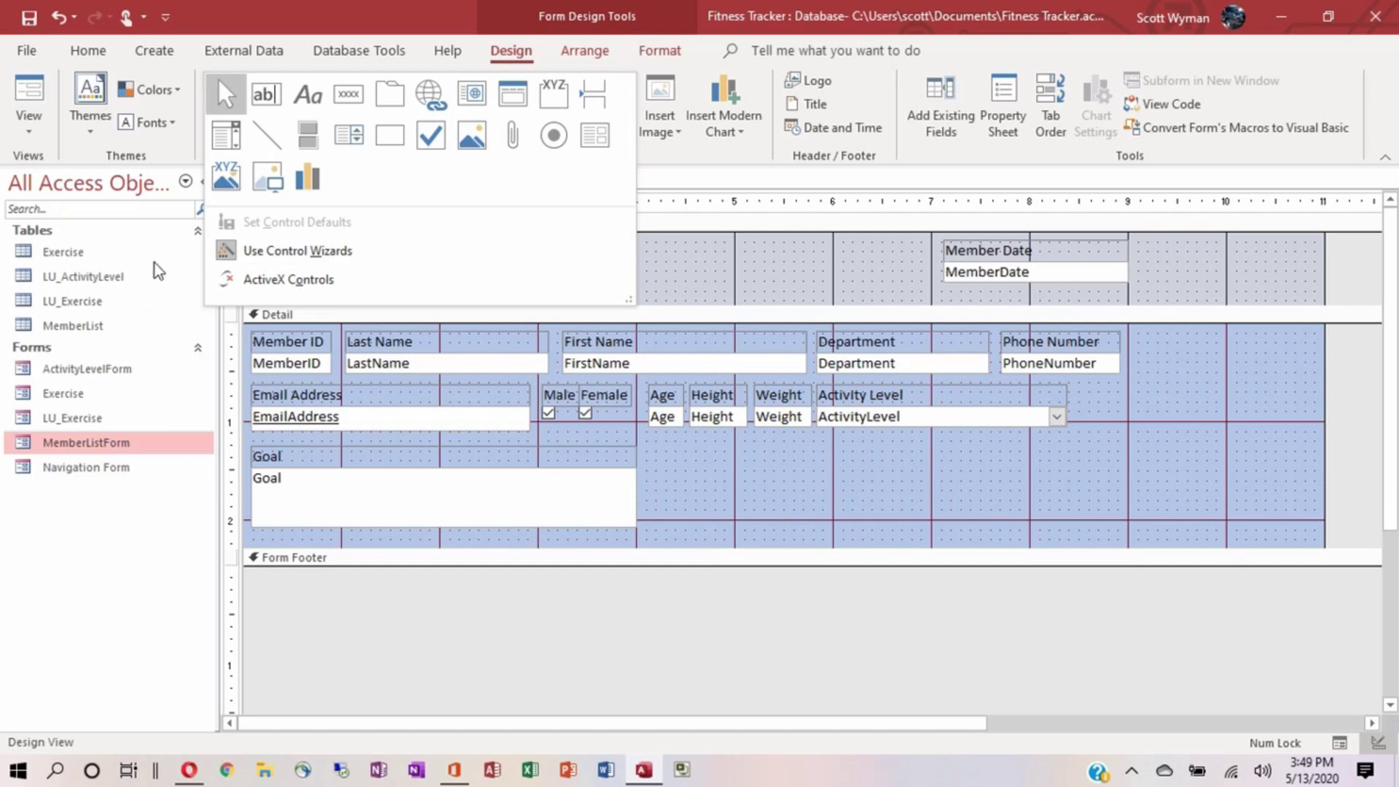
click(696, 165)
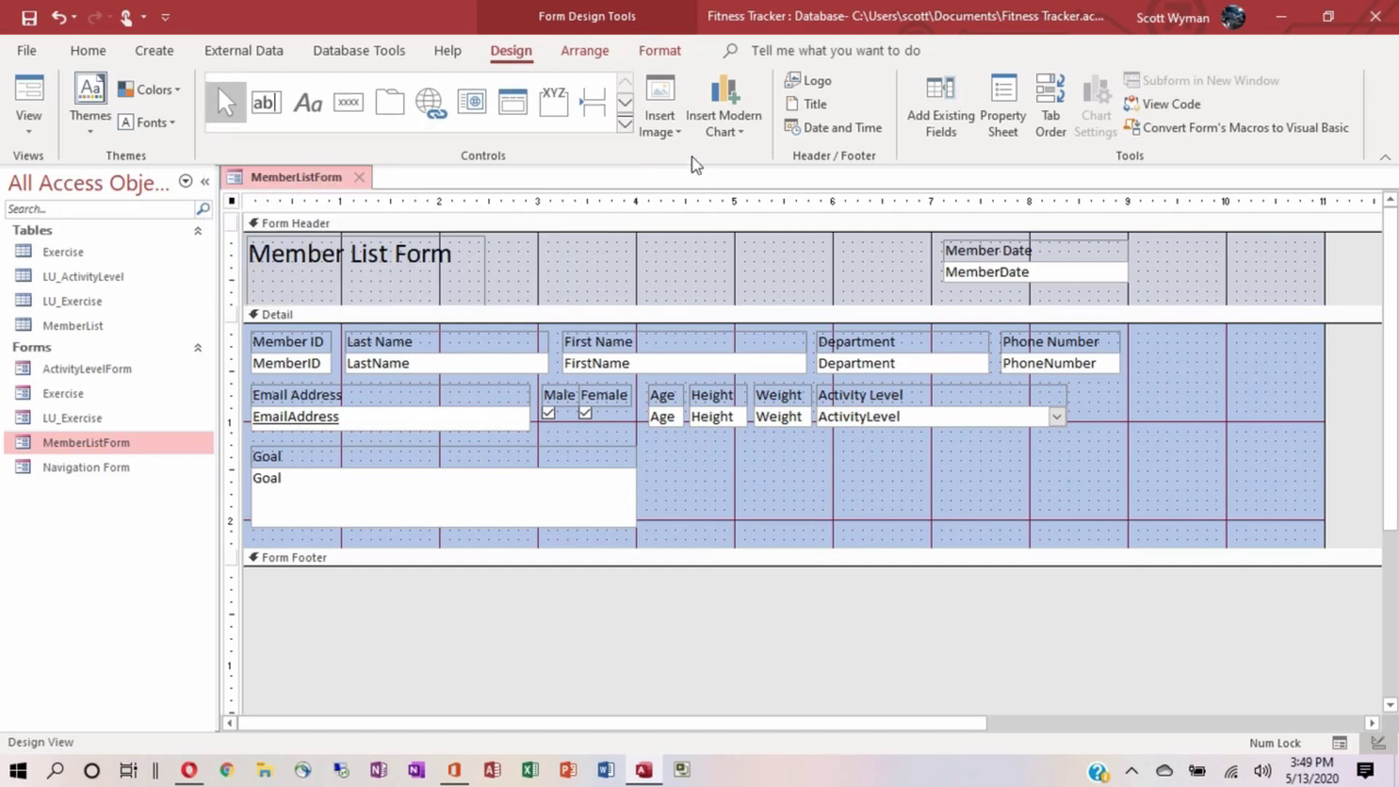
click(350, 108)
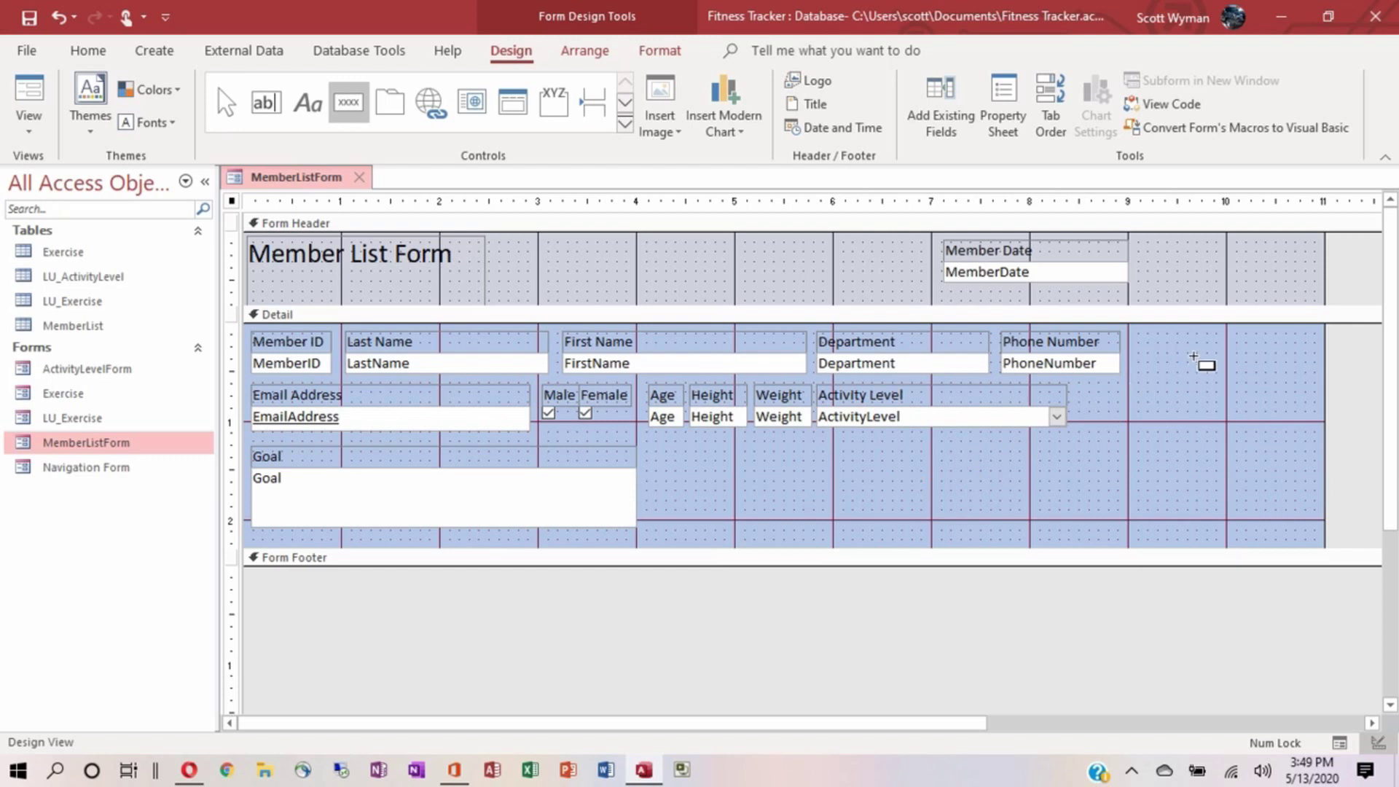
click(1208, 348)
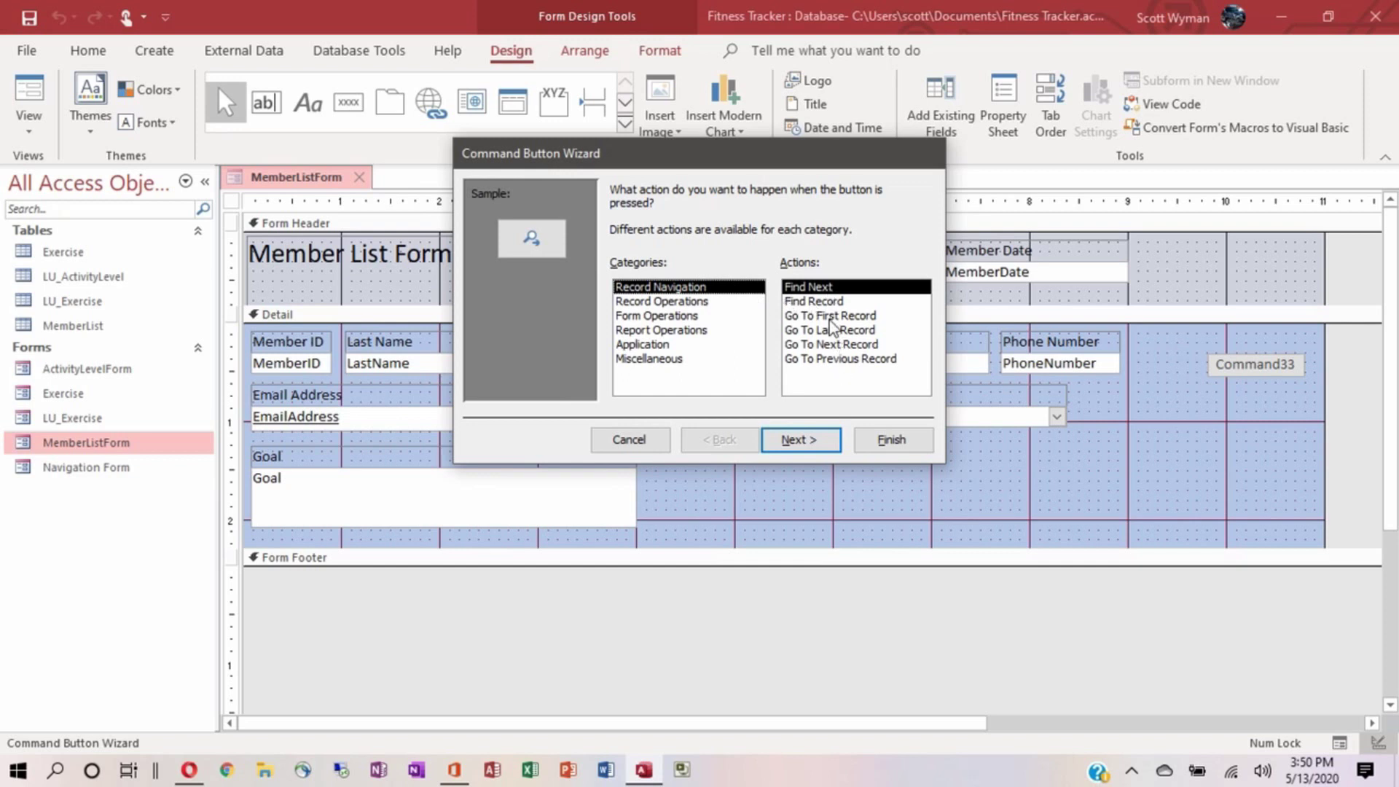
Review the wizard's action categories and assign the button the Open Form action from Form Operations.
click(690, 304)
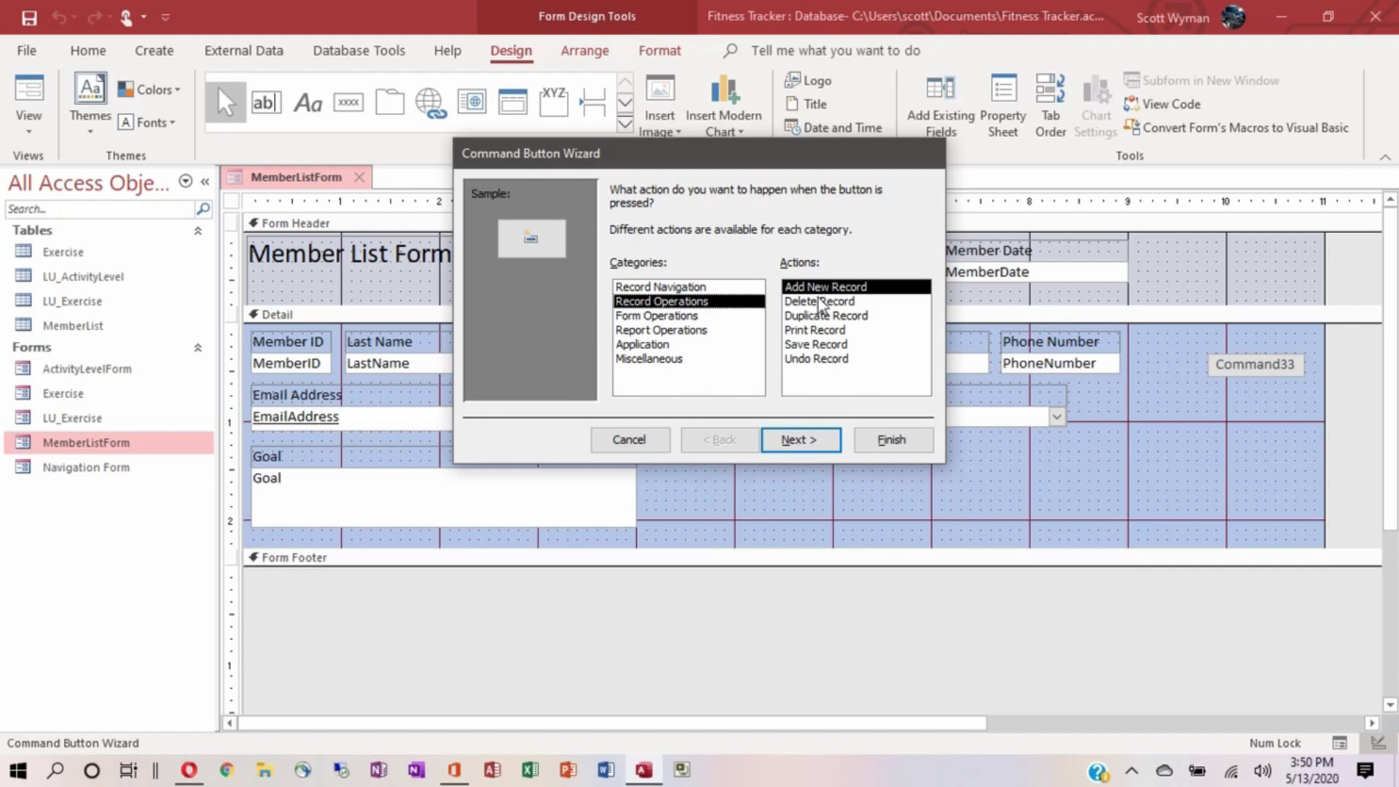
click(677, 319)
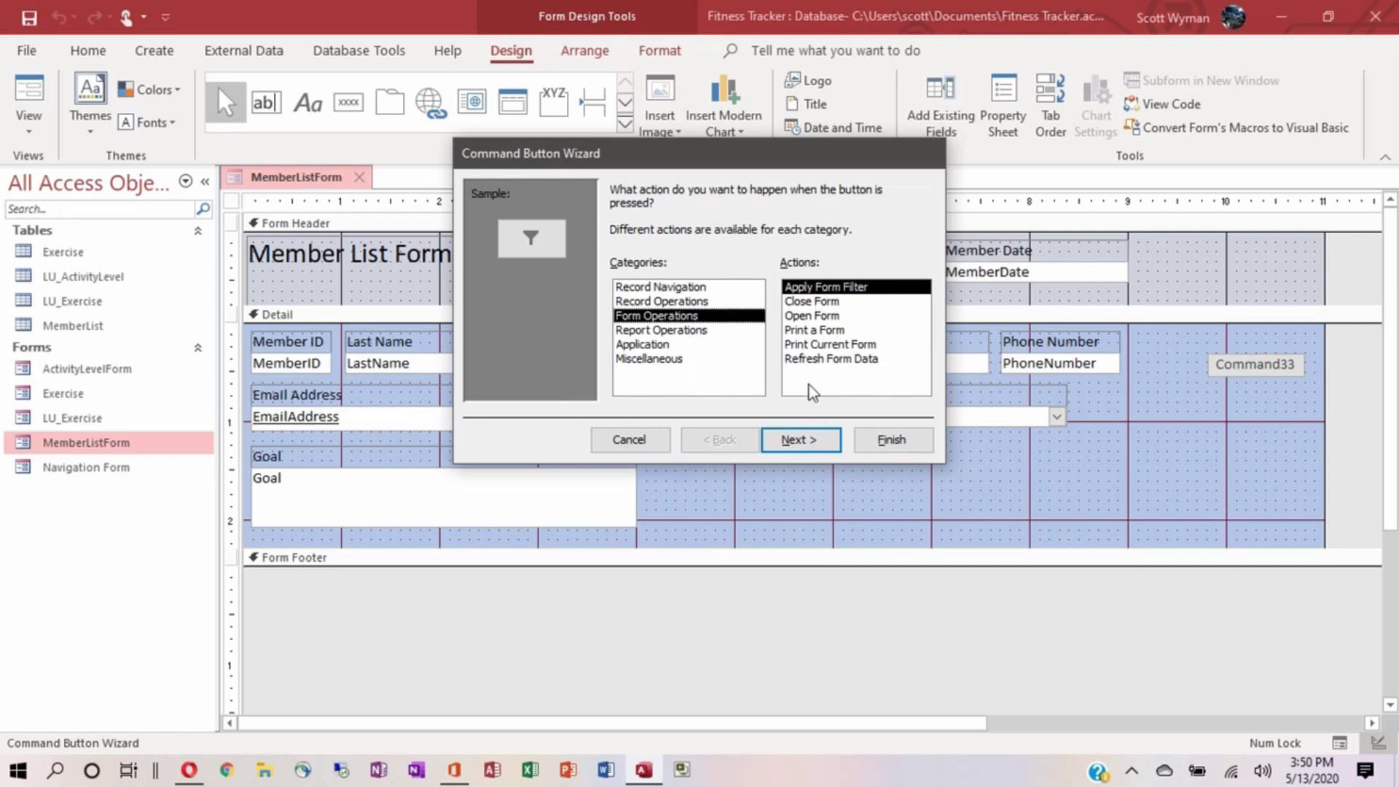
click(690, 333)
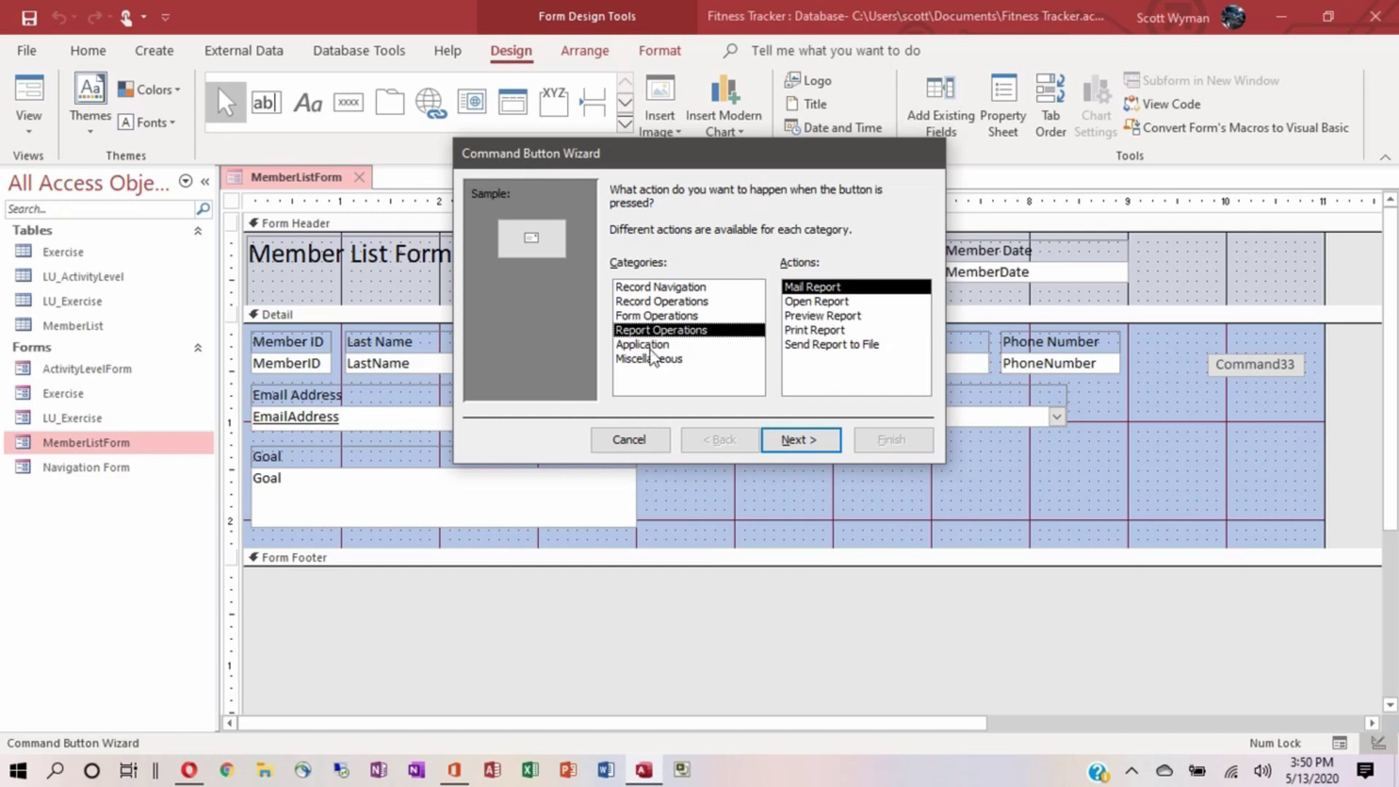
click(658, 346)
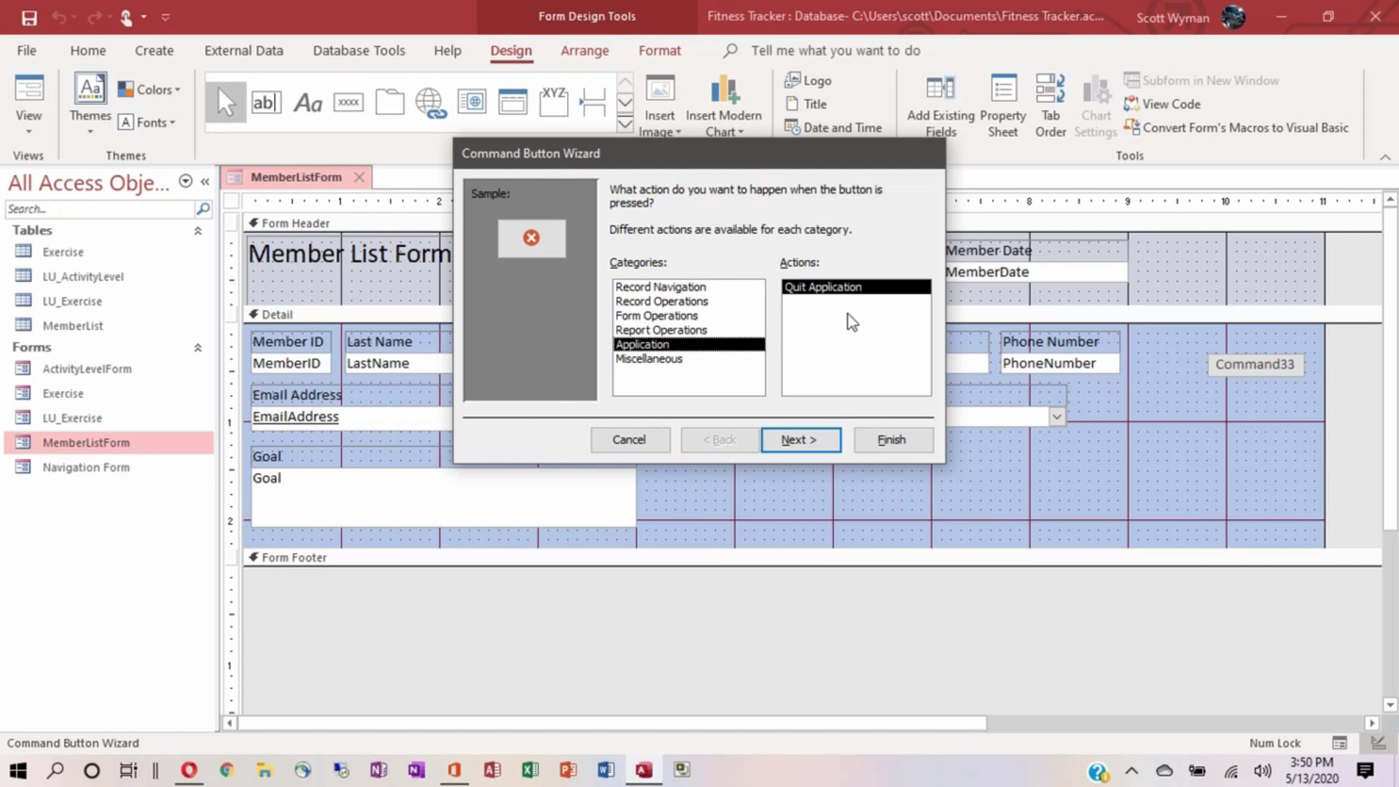
click(659, 362)
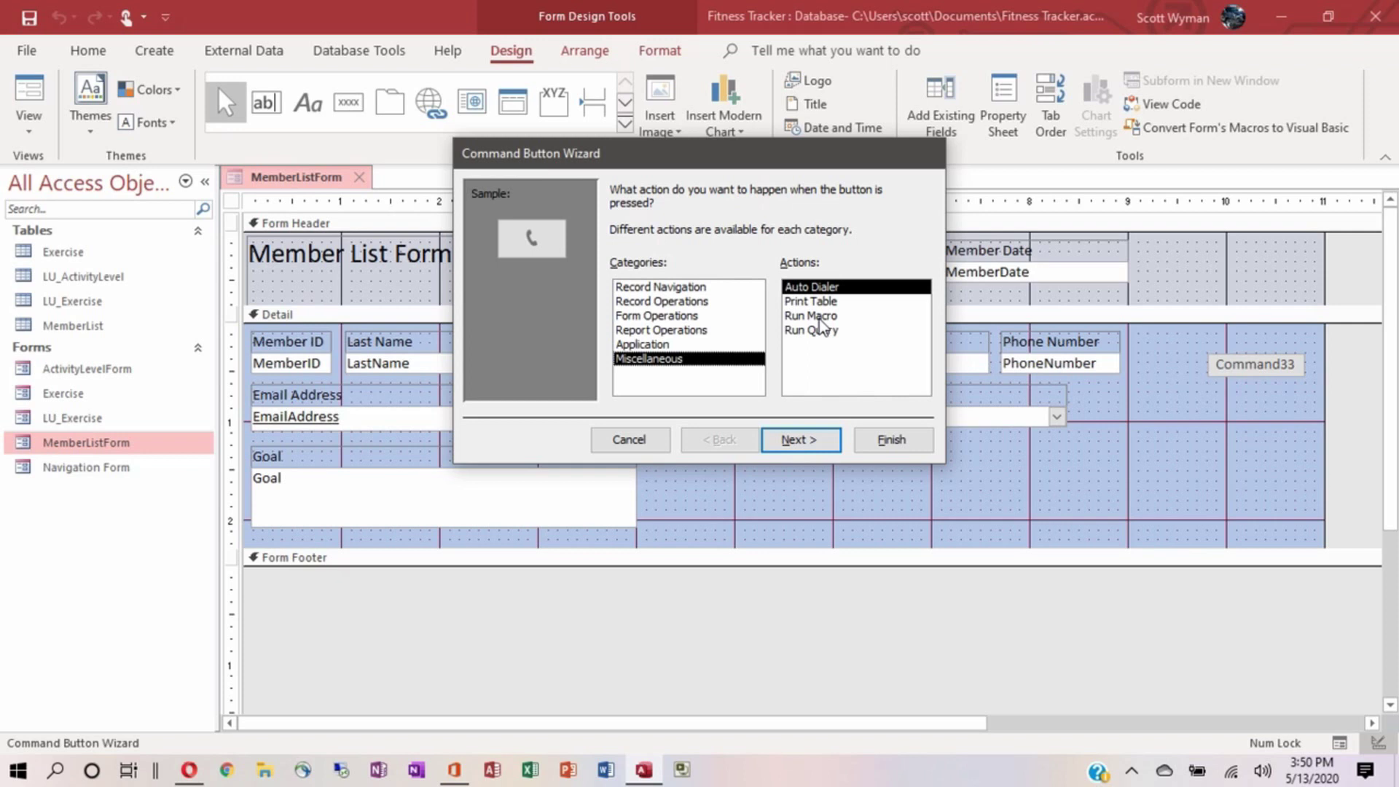
click(656, 316)
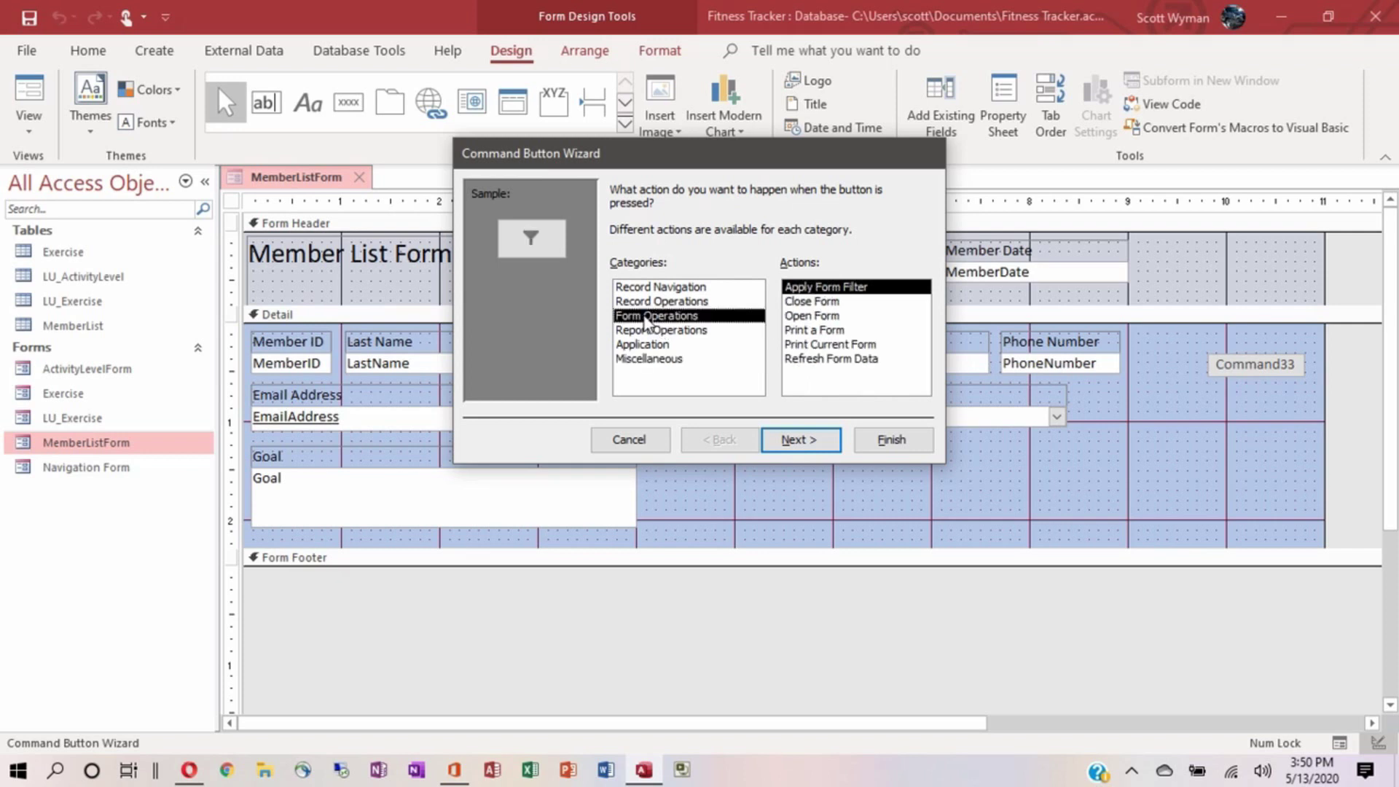
click(801, 316)
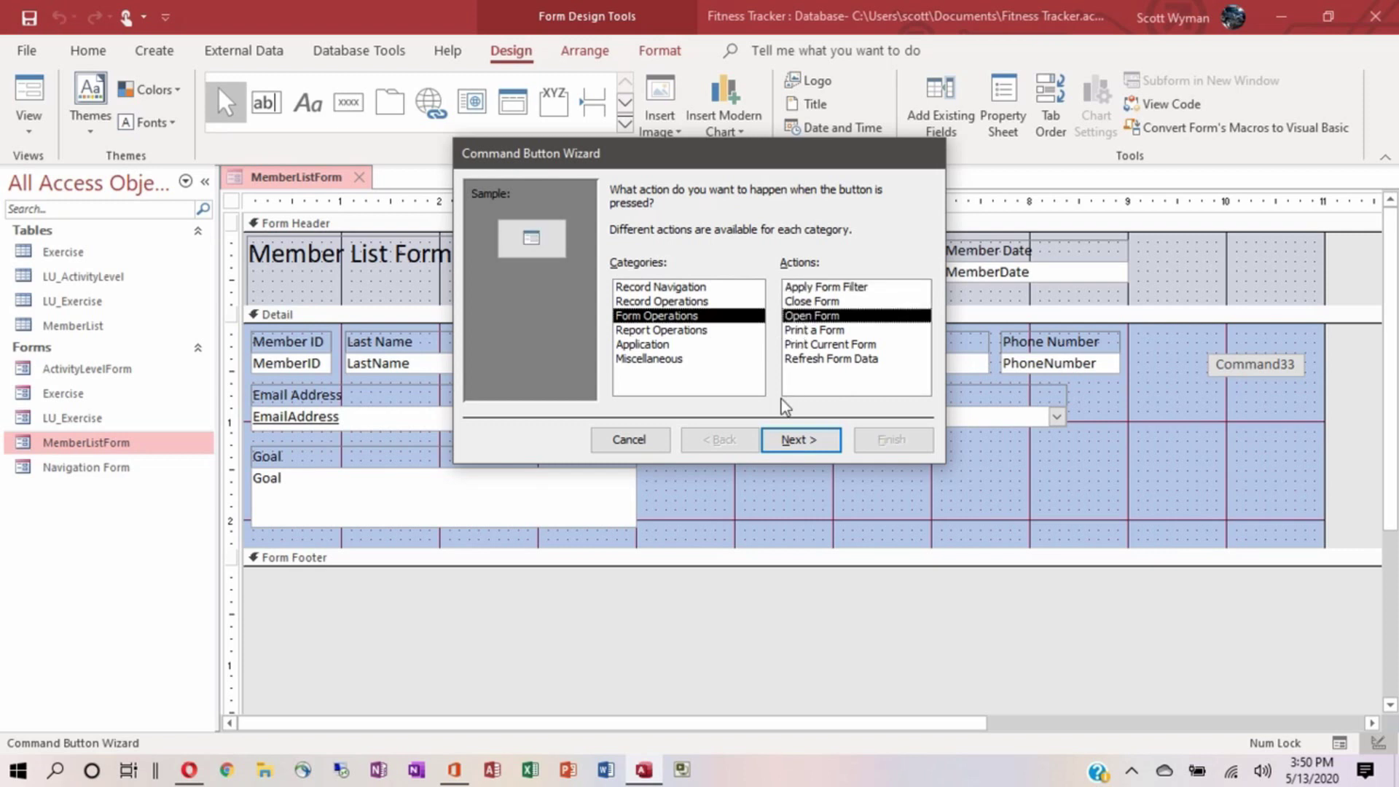
click(795, 441)
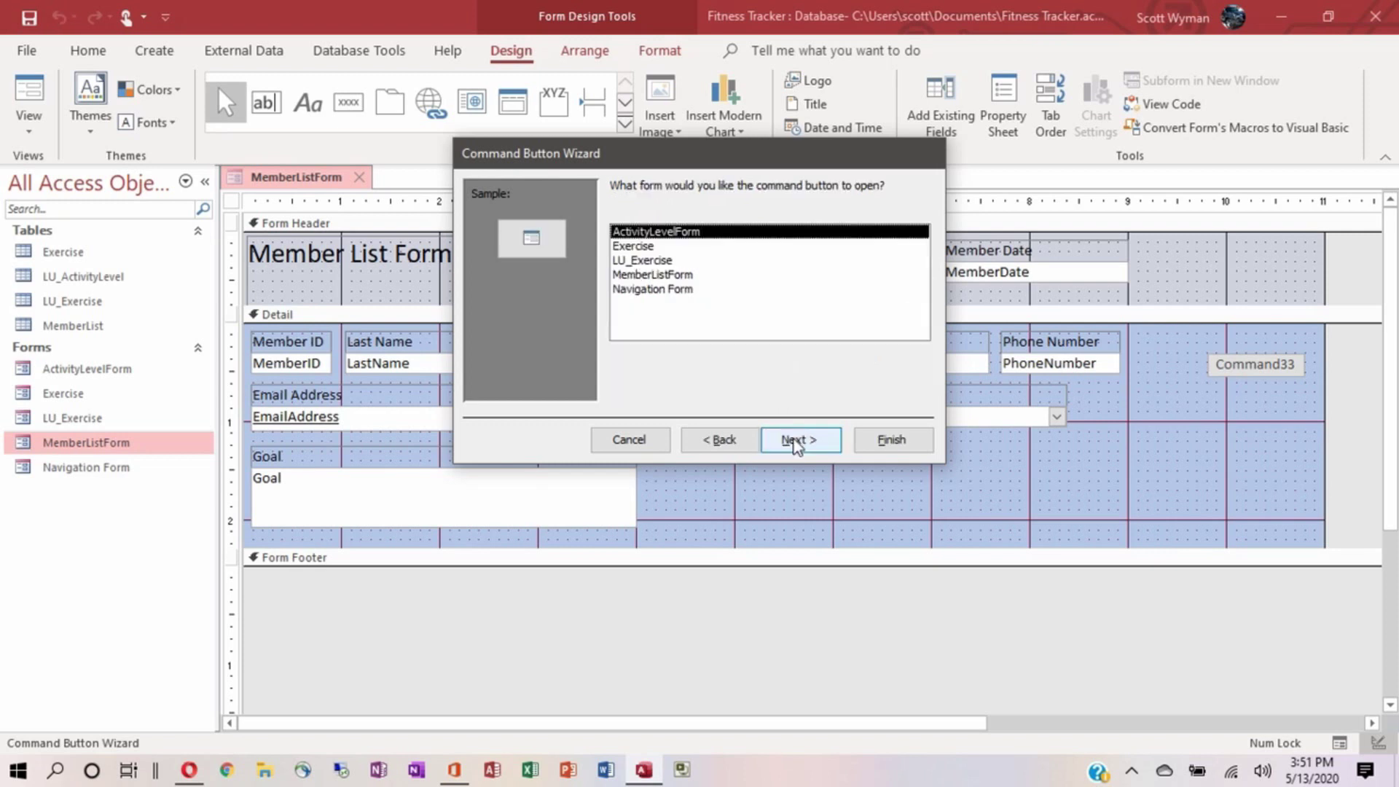
Make the button open the Exercise form and find specific data to display.
click(641, 249)
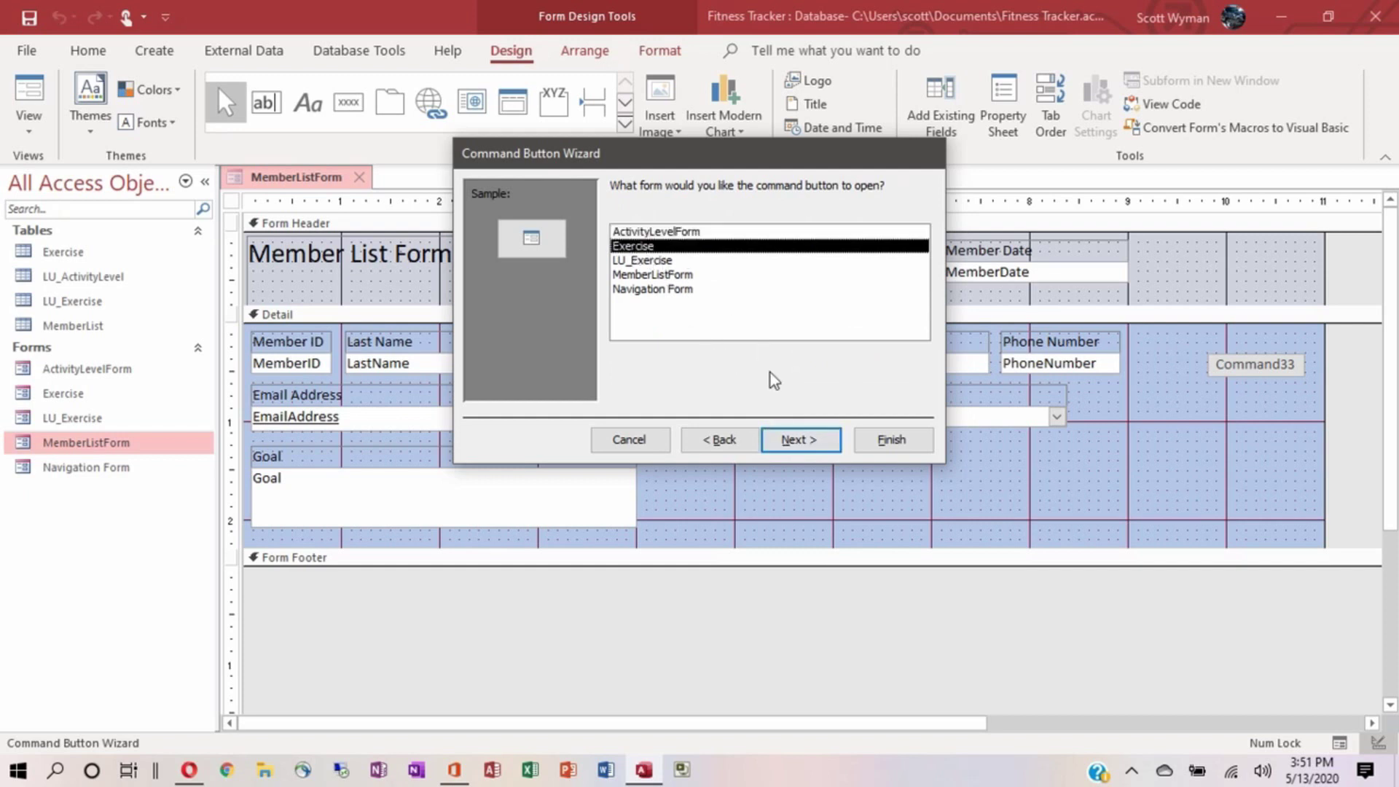
click(800, 446)
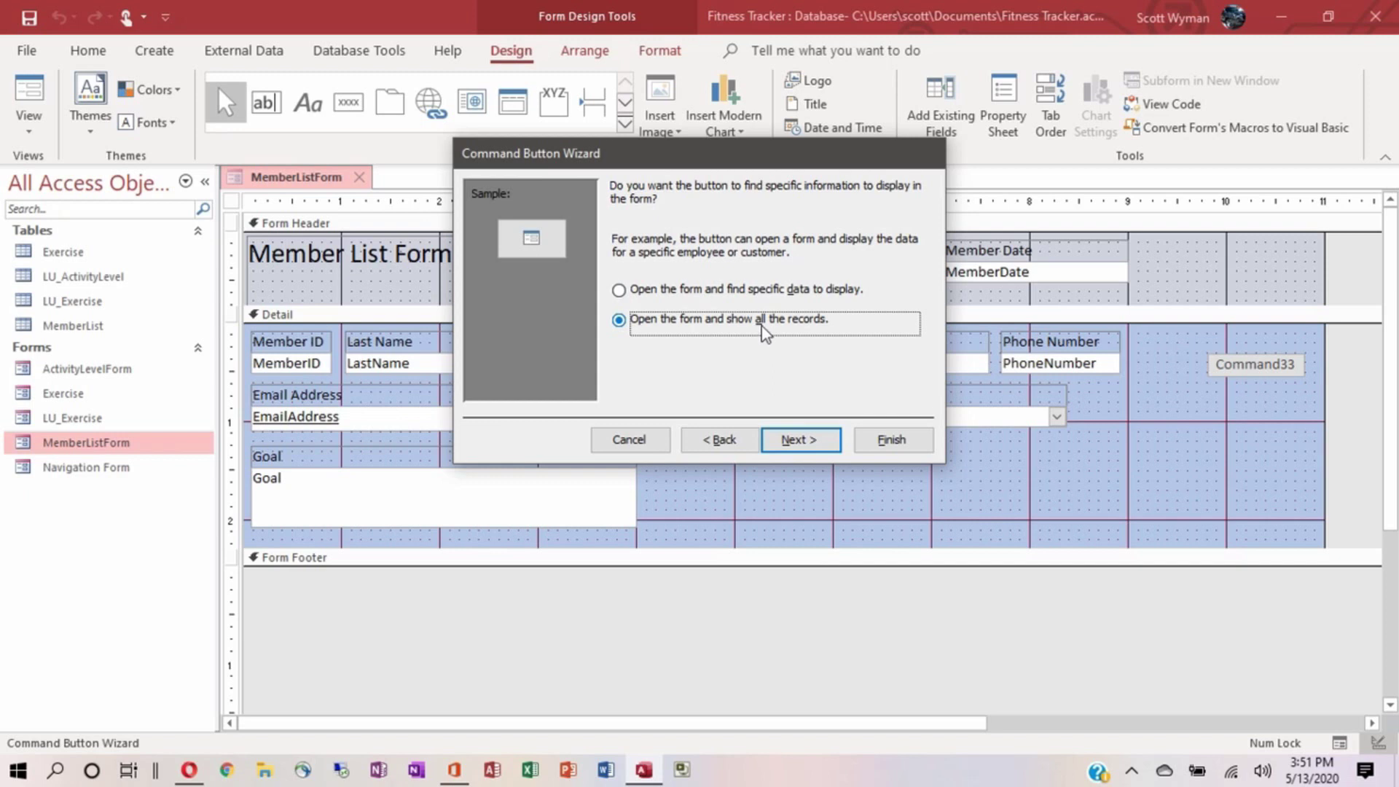
click(619, 291)
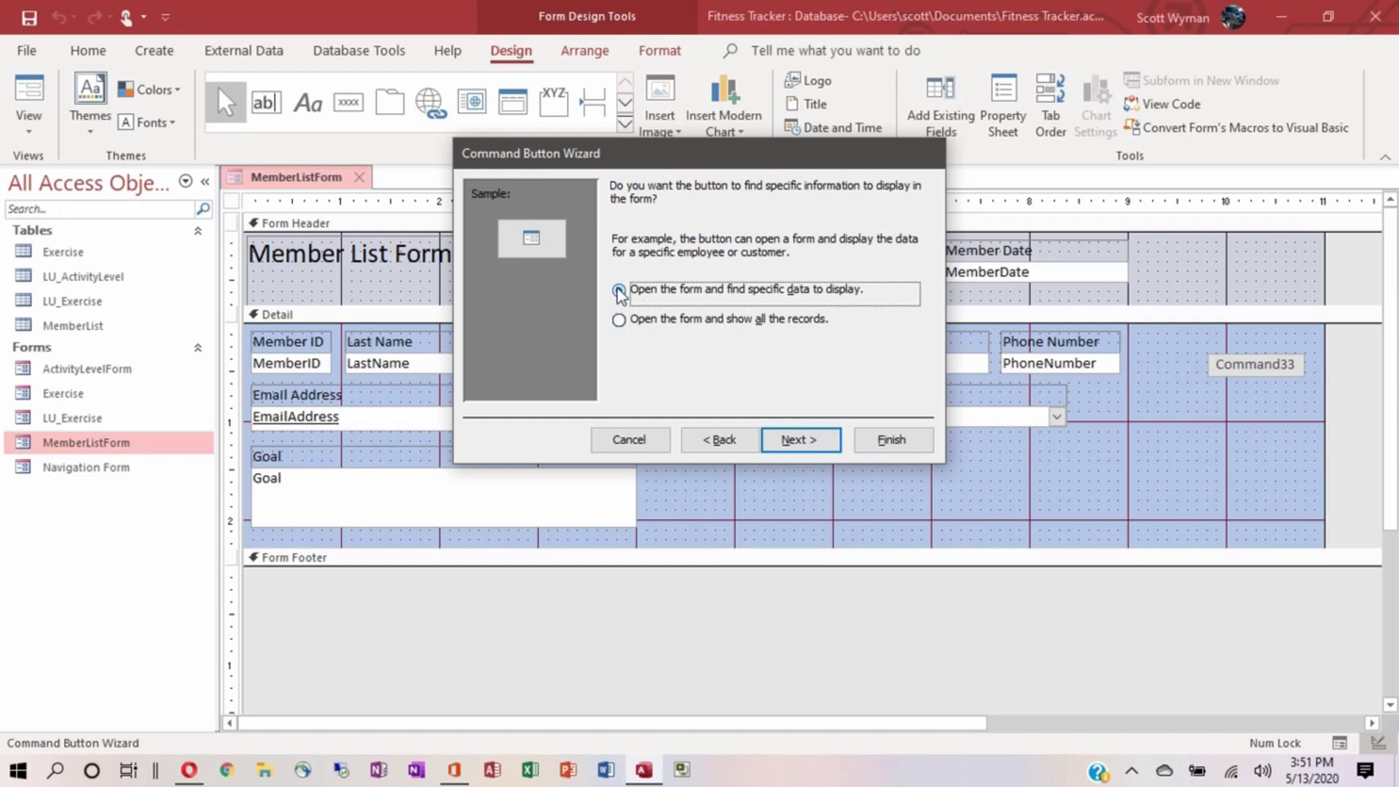
click(795, 447)
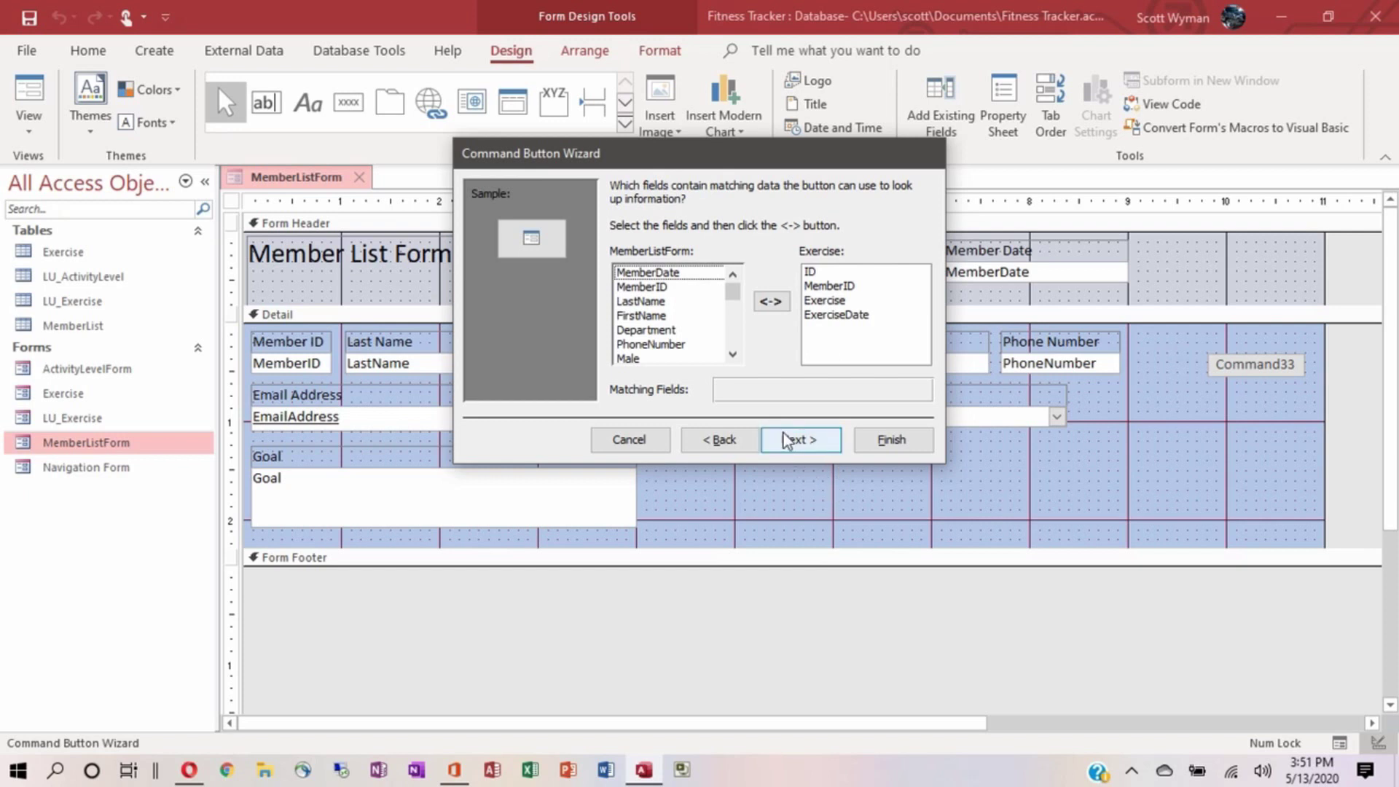
Match the MemberID field of MemberListForm with the MemberID field of the Exercise form.
click(651, 288)
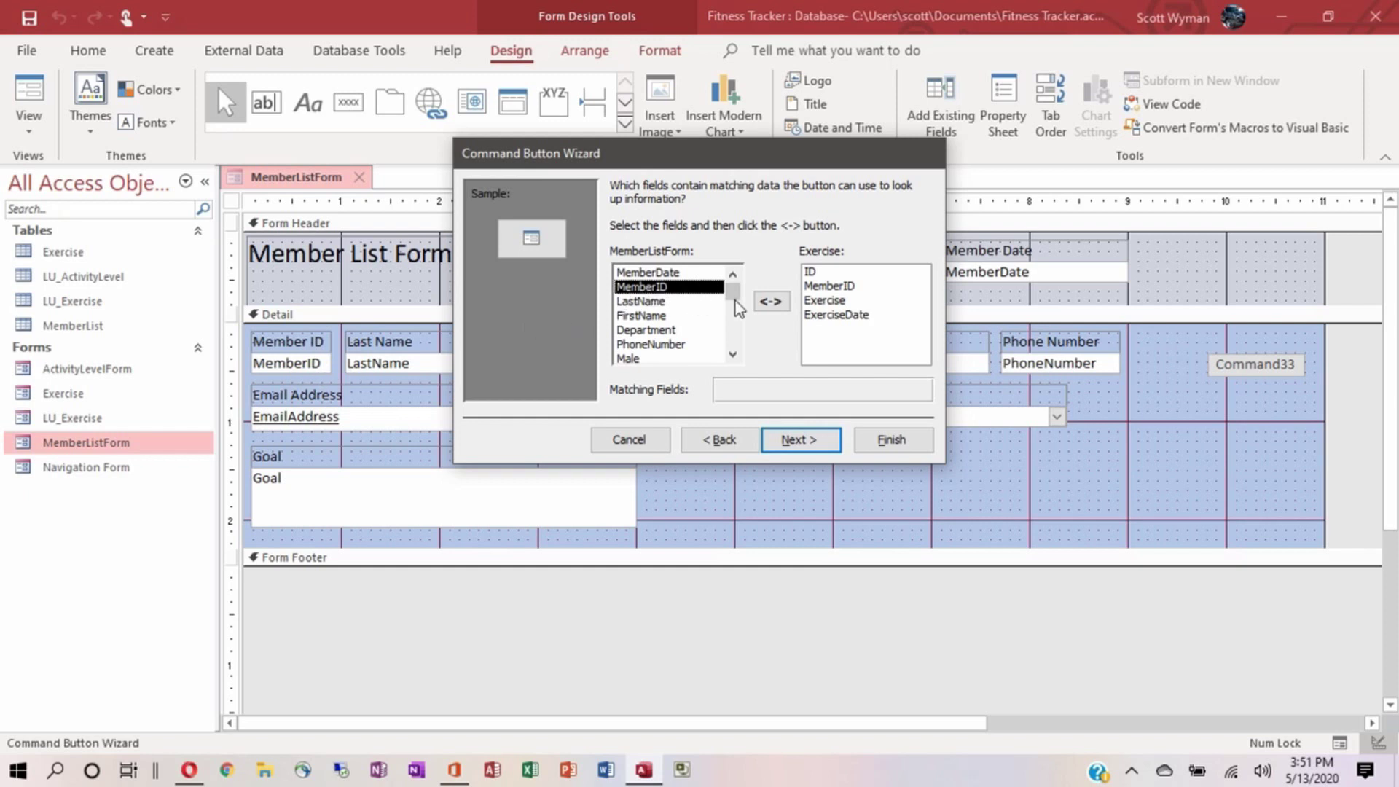
click(828, 290)
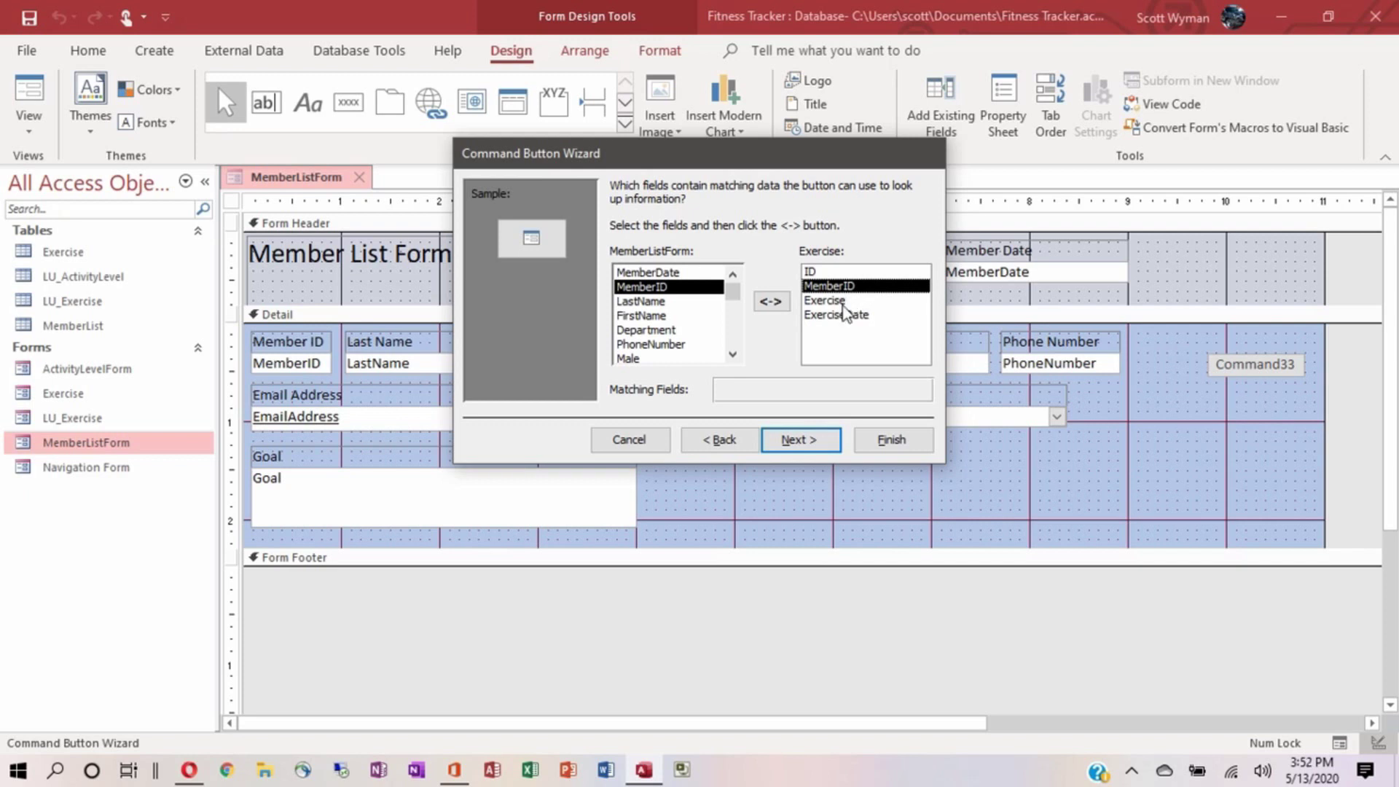
click(771, 302)
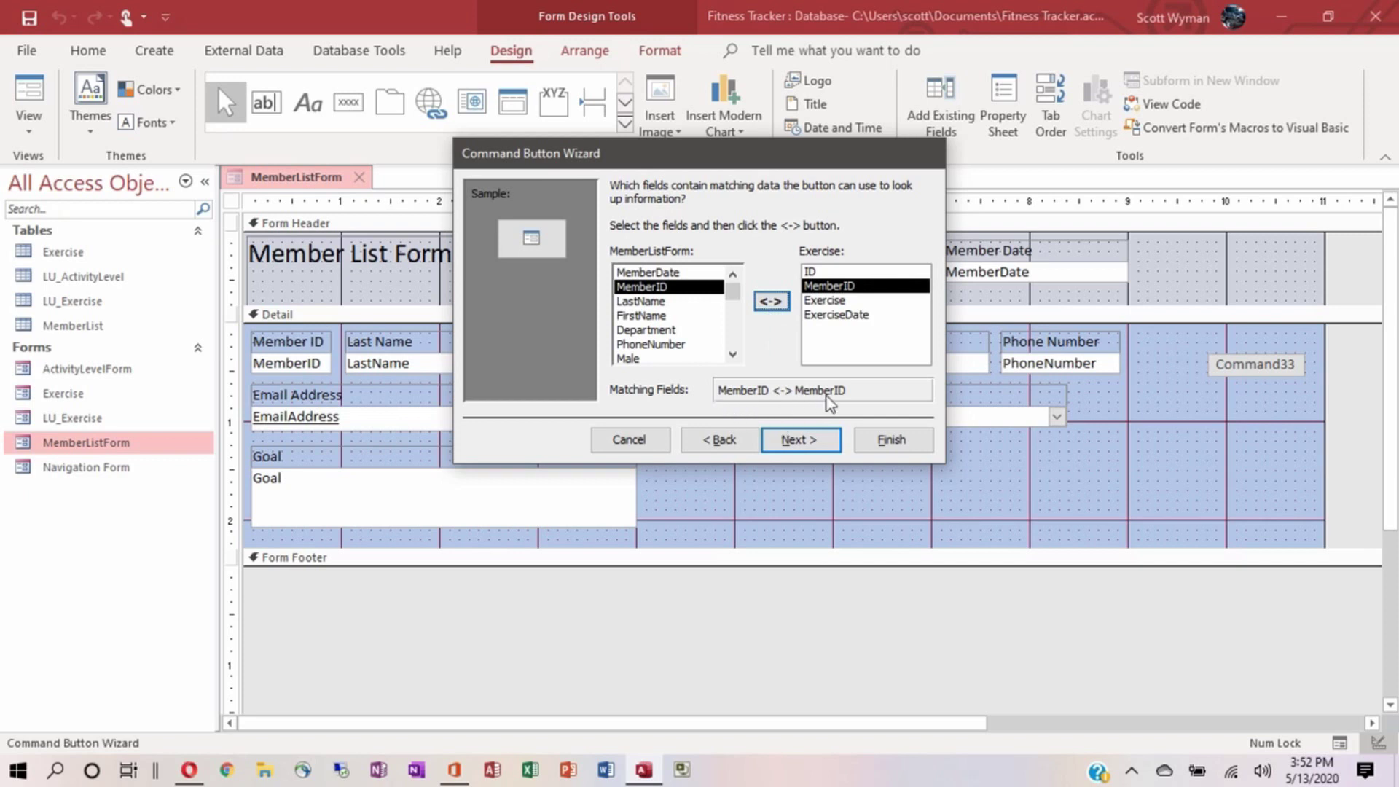
click(800, 441)
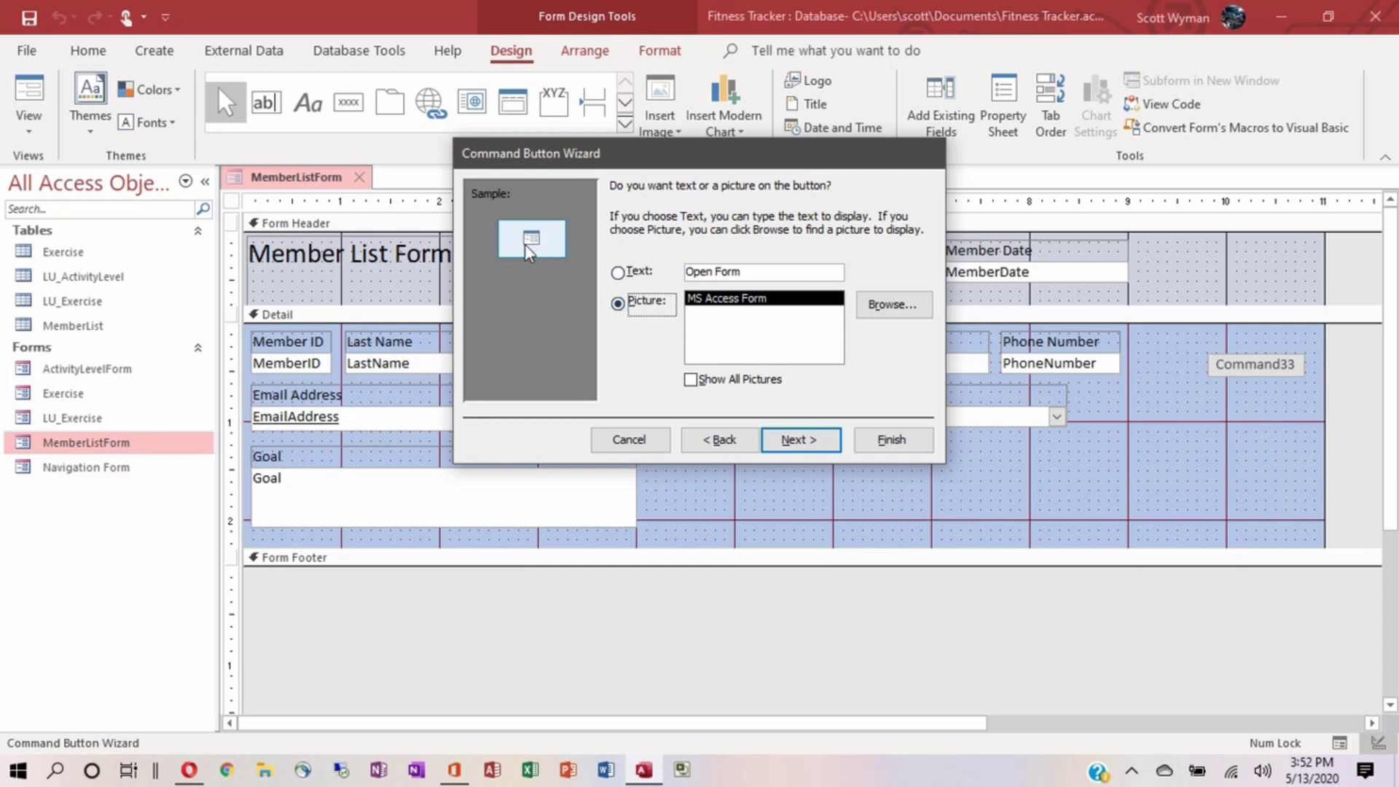
Show text instead of a picture on the button, with the caption "Log Exercises".
click(619, 274)
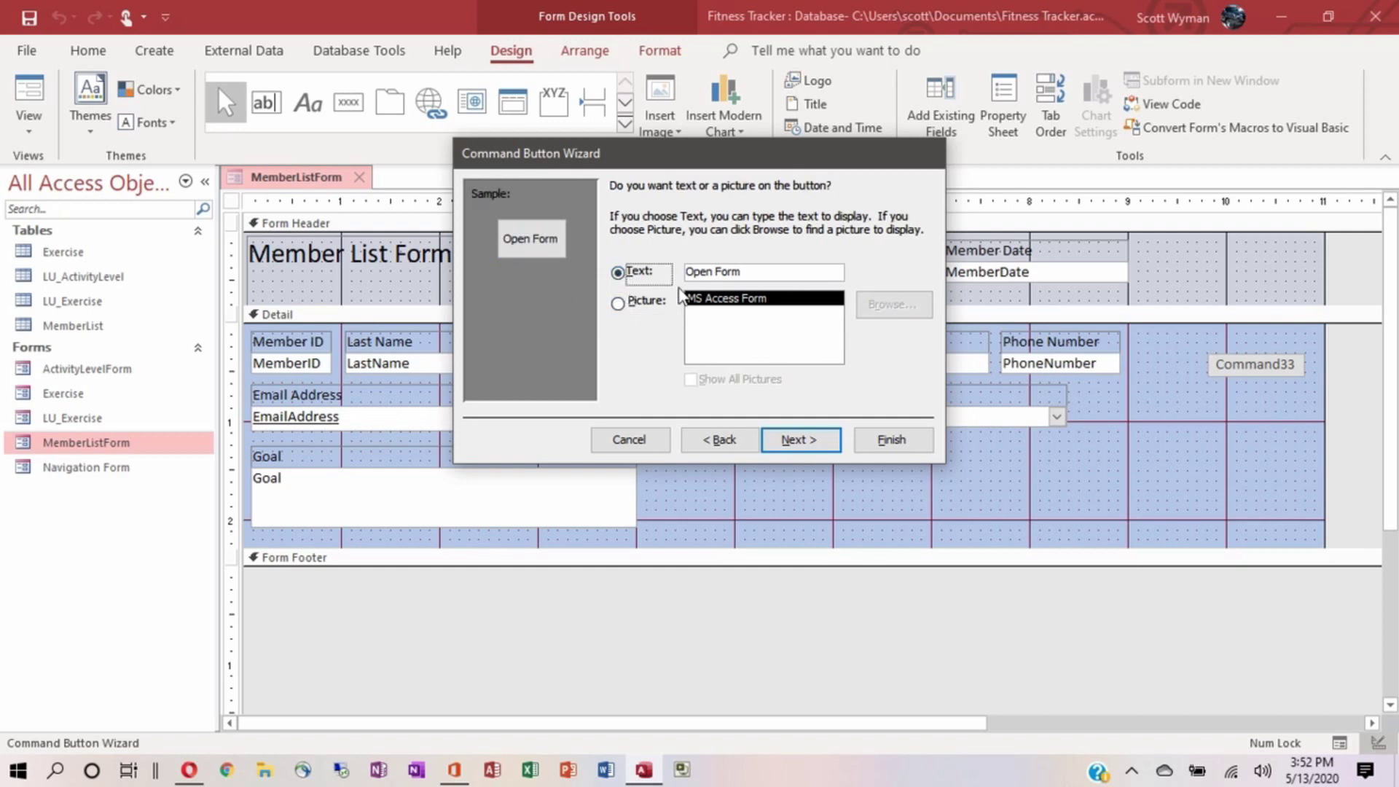
drag(755, 271, 658, 268)
text(L)
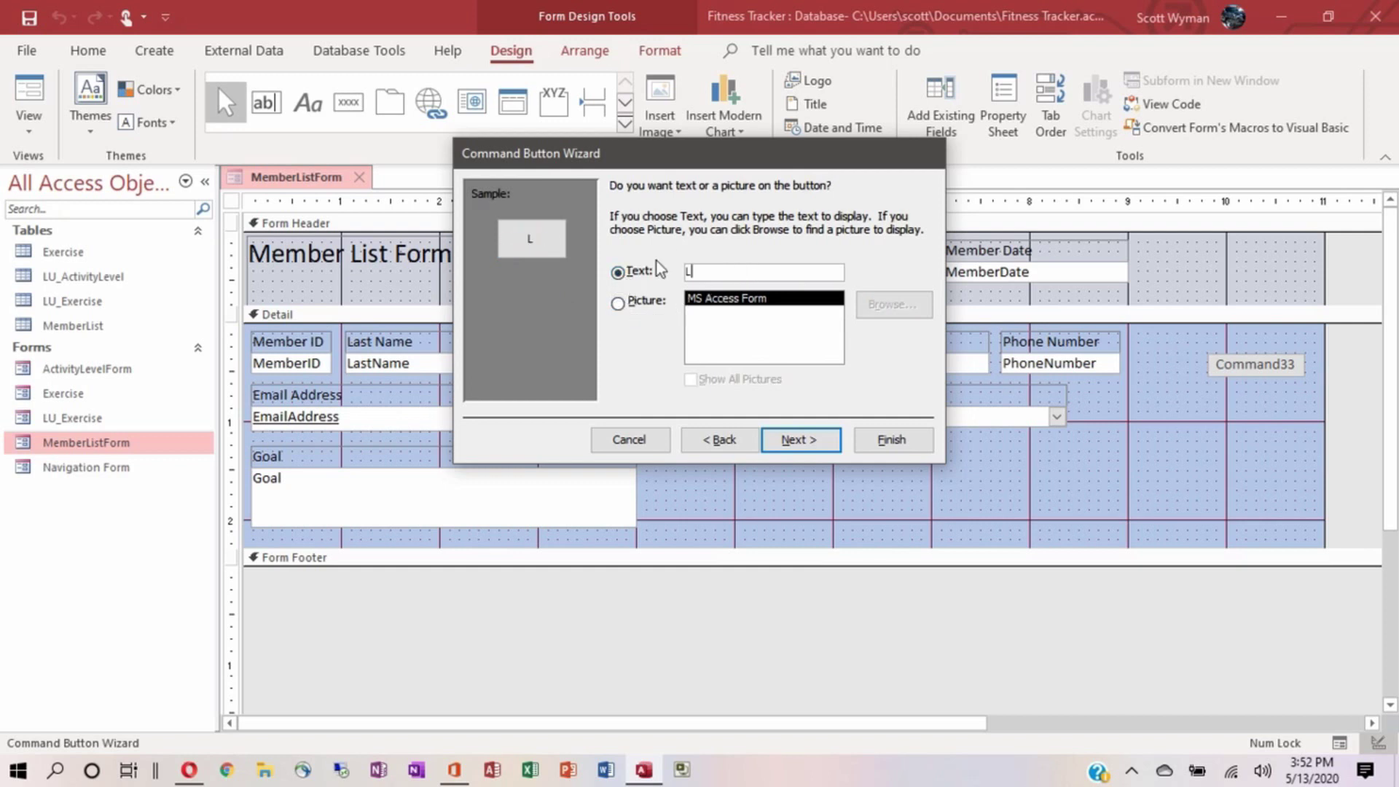
text(og Exercises)
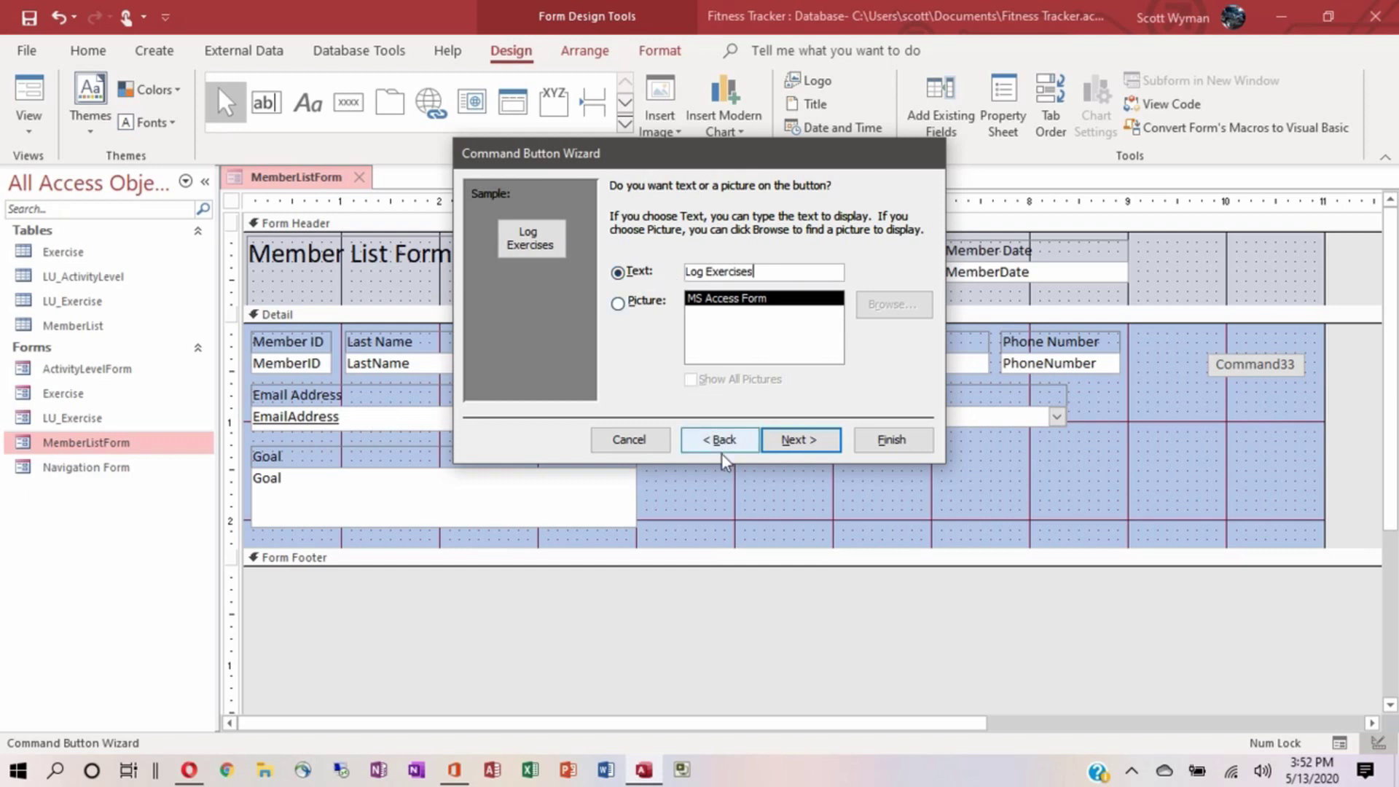
click(800, 449)
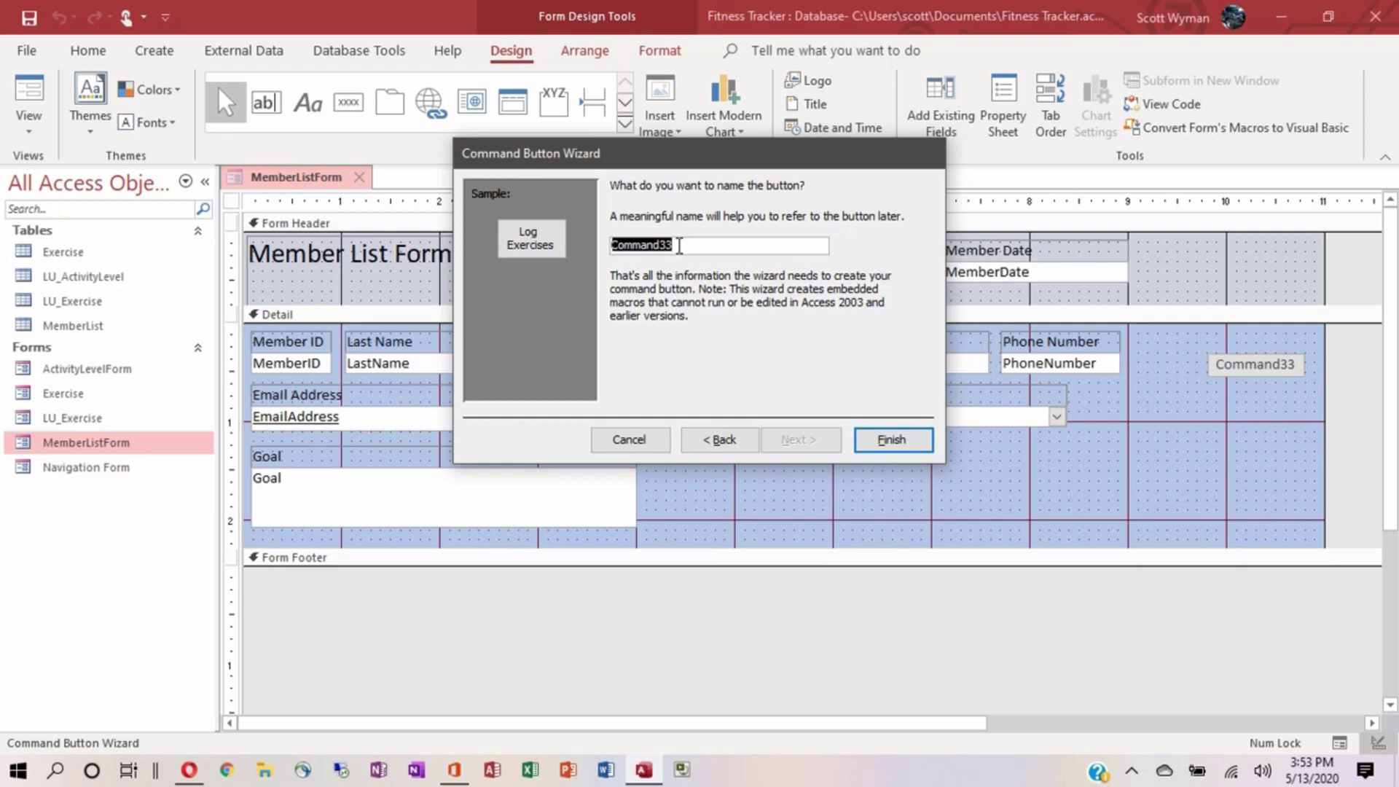
Name the command button "LogExercises" and finish the wizard.
click(680, 246)
drag(679, 246, 610, 246)
text(Lo)
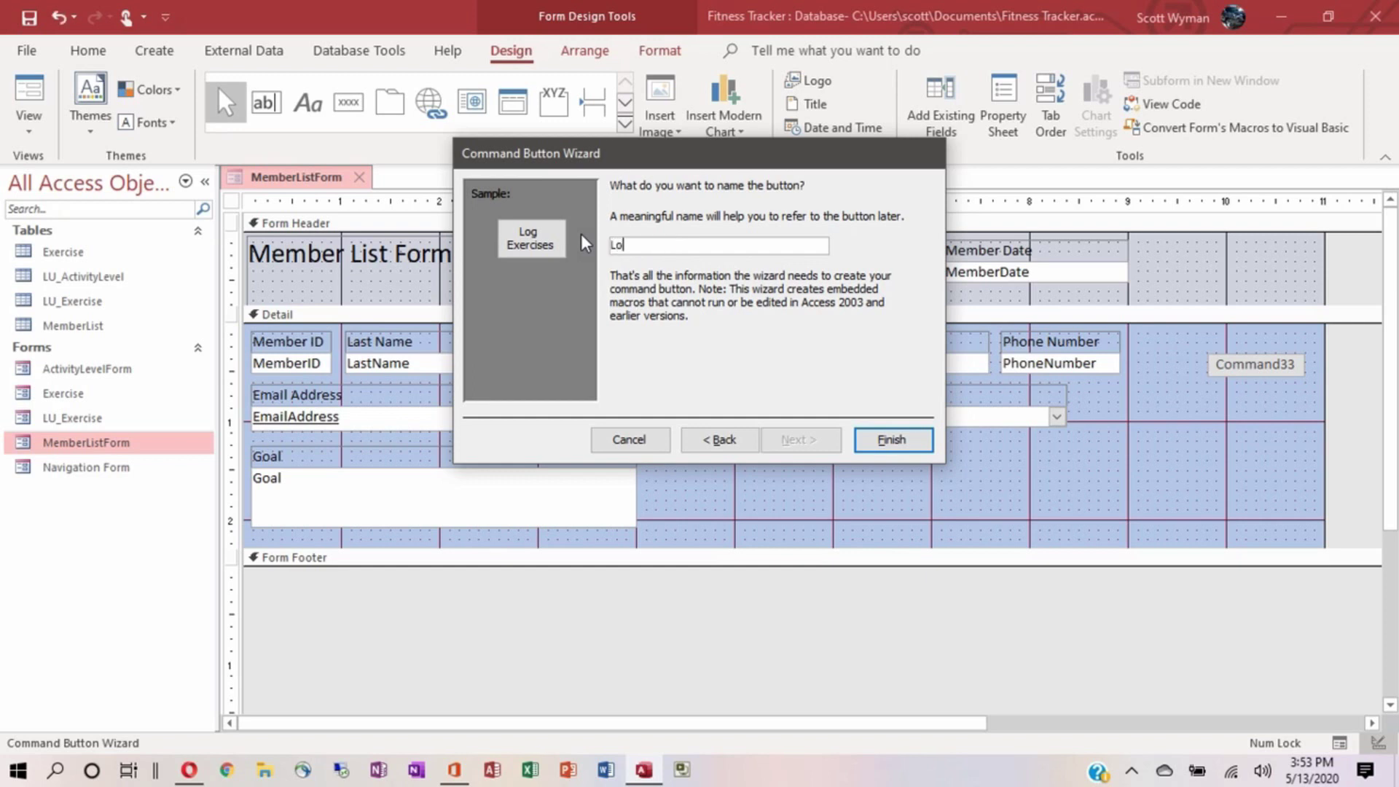
text(gExercises)
click(893, 441)
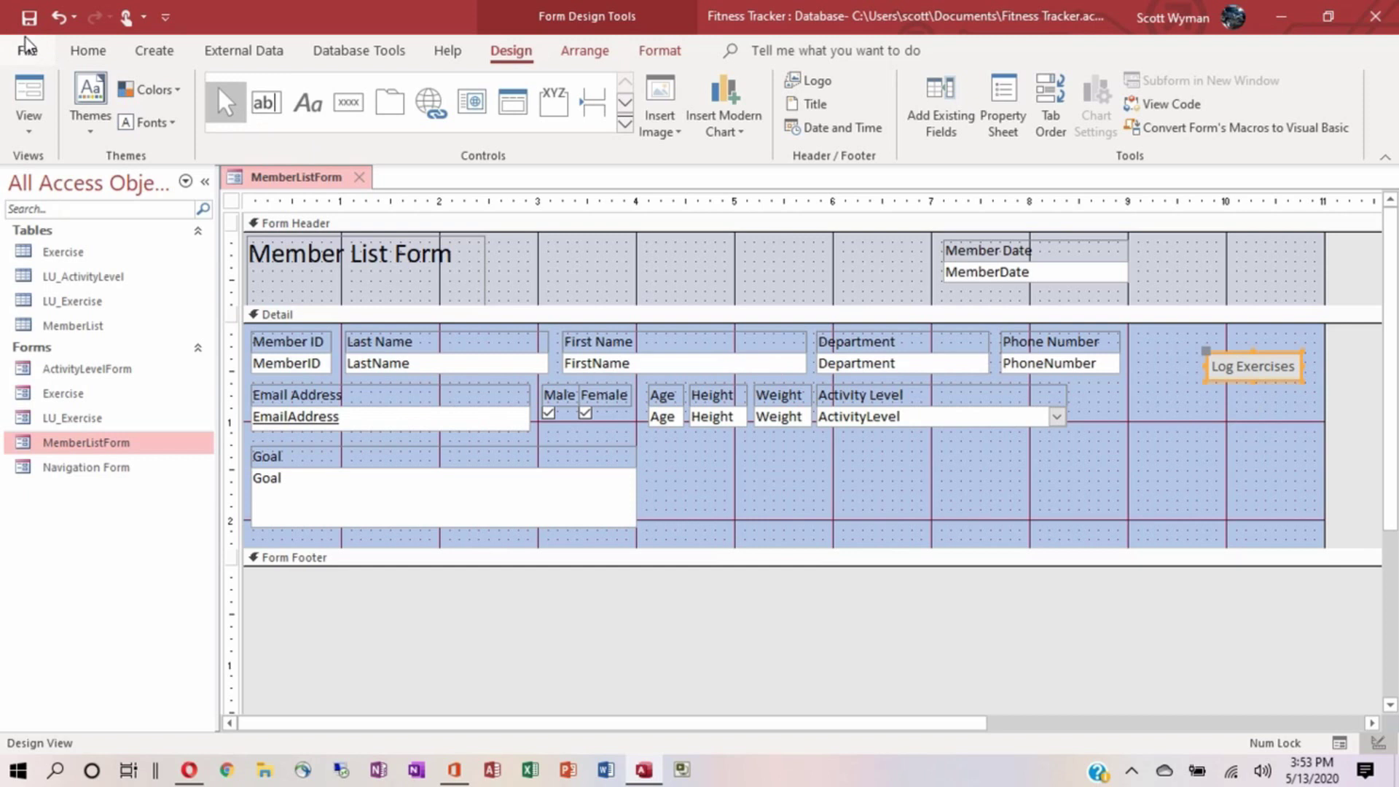
Save the design of MemberListForm and display it in Form View.
click(31, 17)
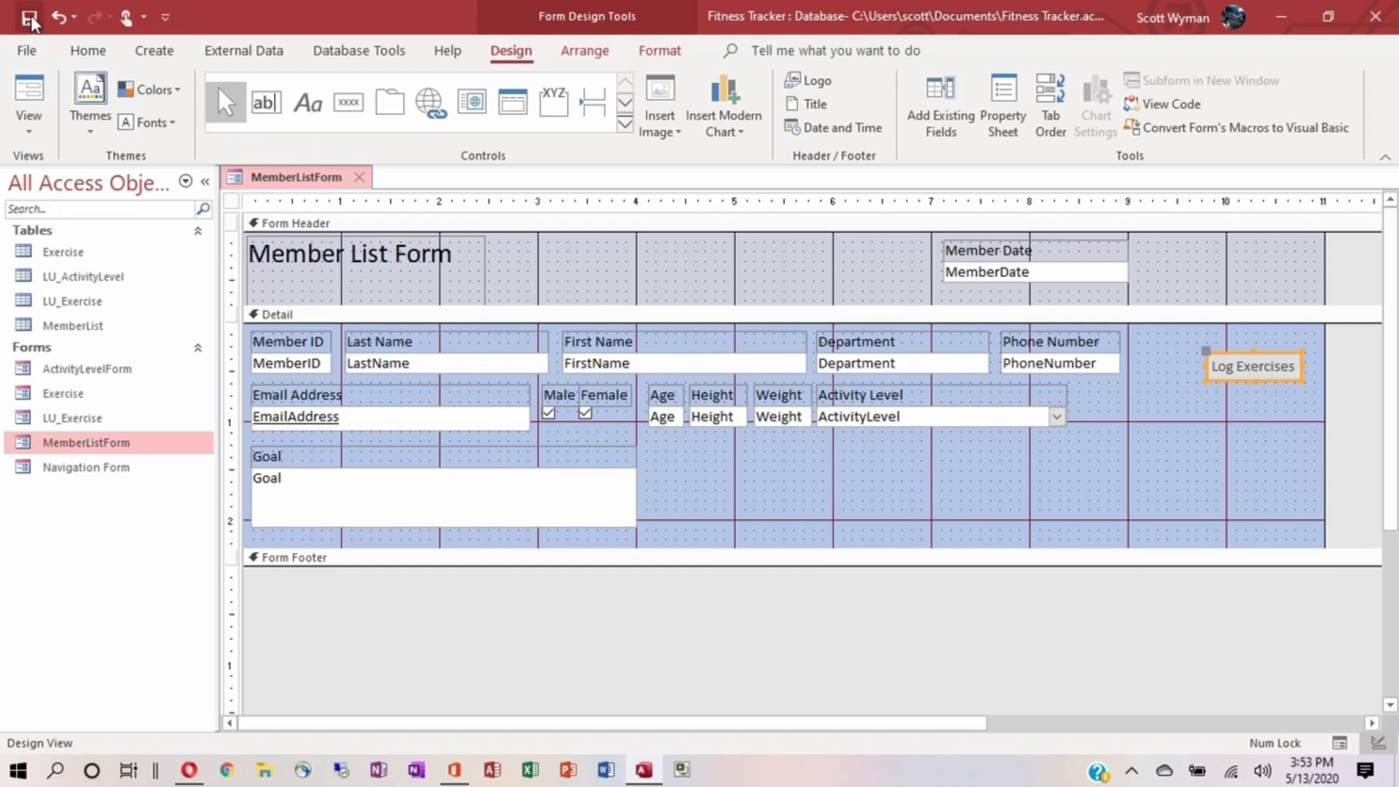
click(31, 90)
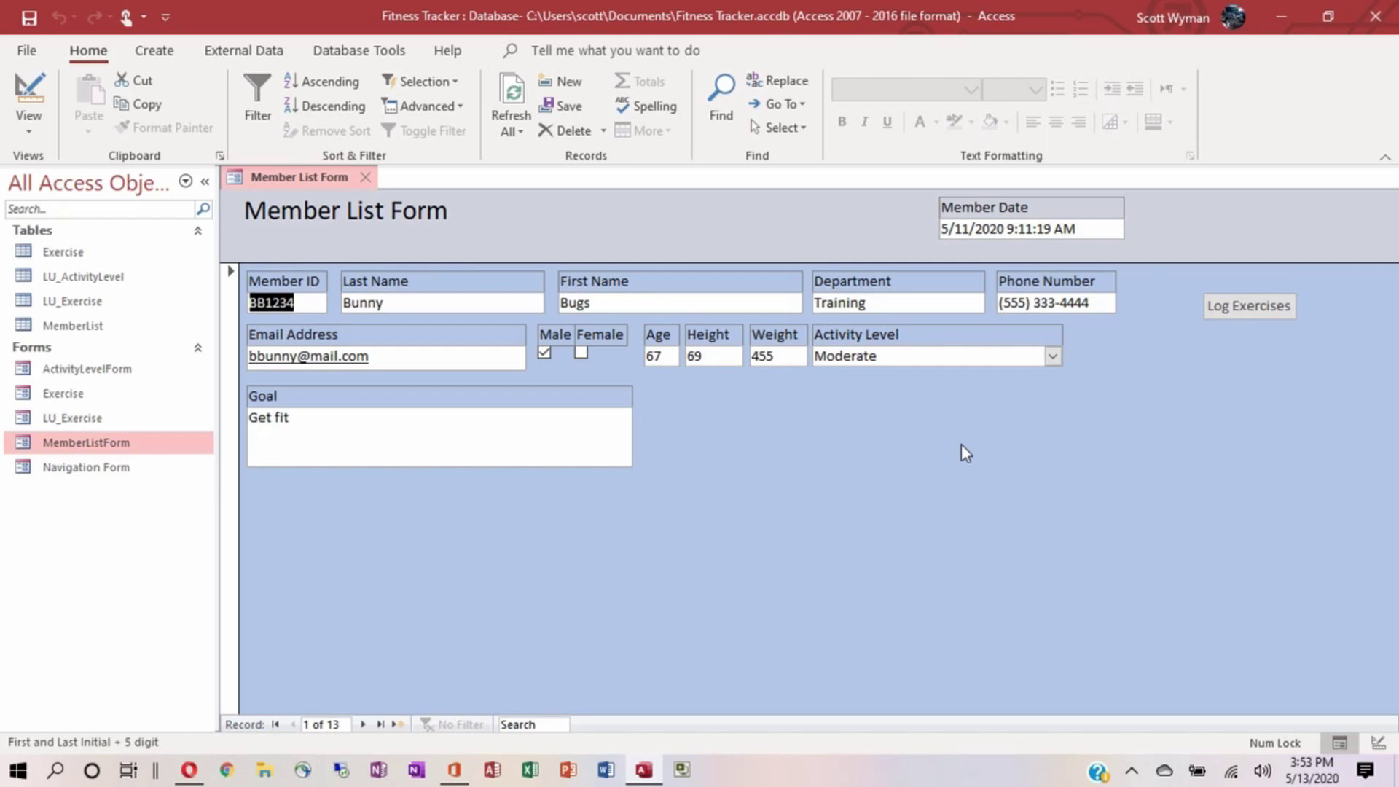
Copy the current member's ID, open the Exercise form with the Log Exercises button, and enter the ID in its Member ID field.
key(ctrl+c)
click(1245, 313)
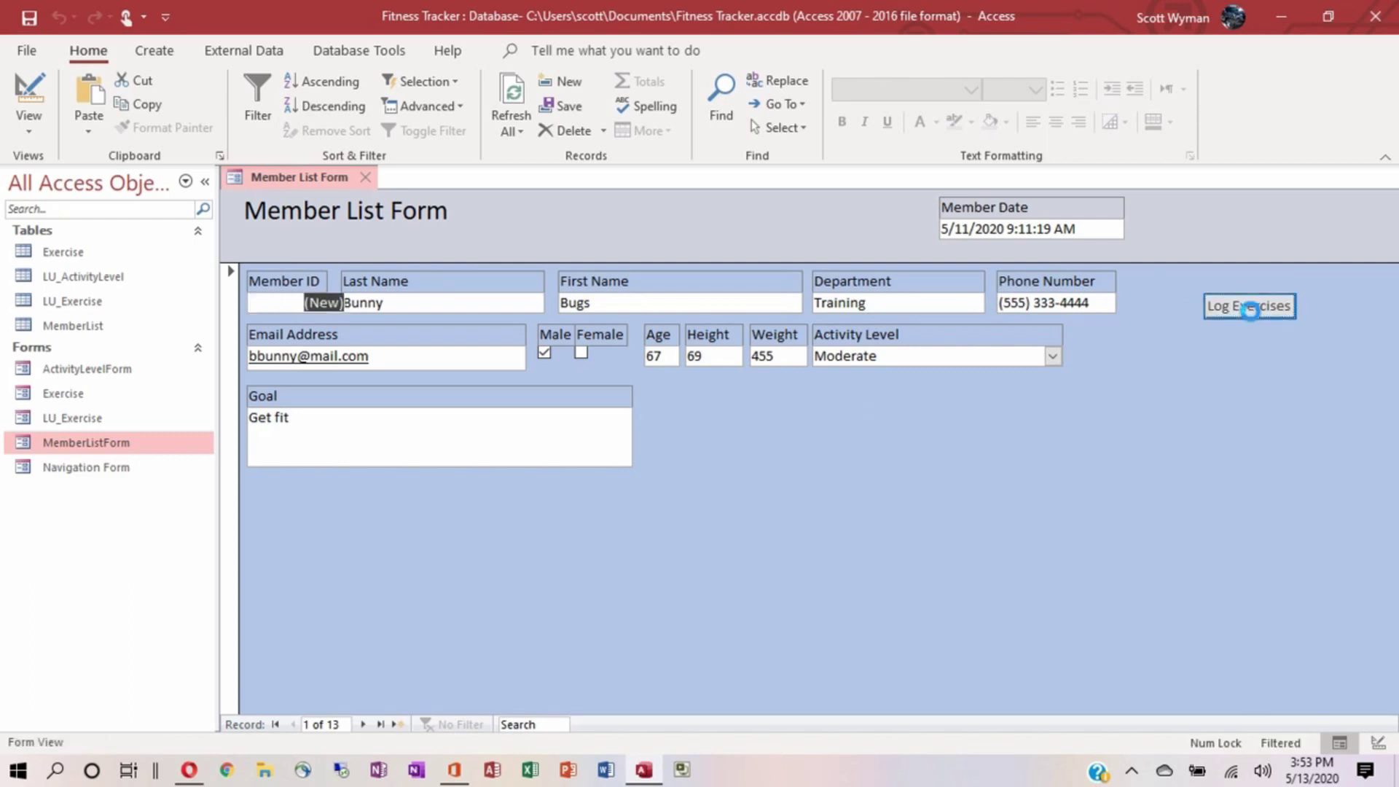
click(398, 301)
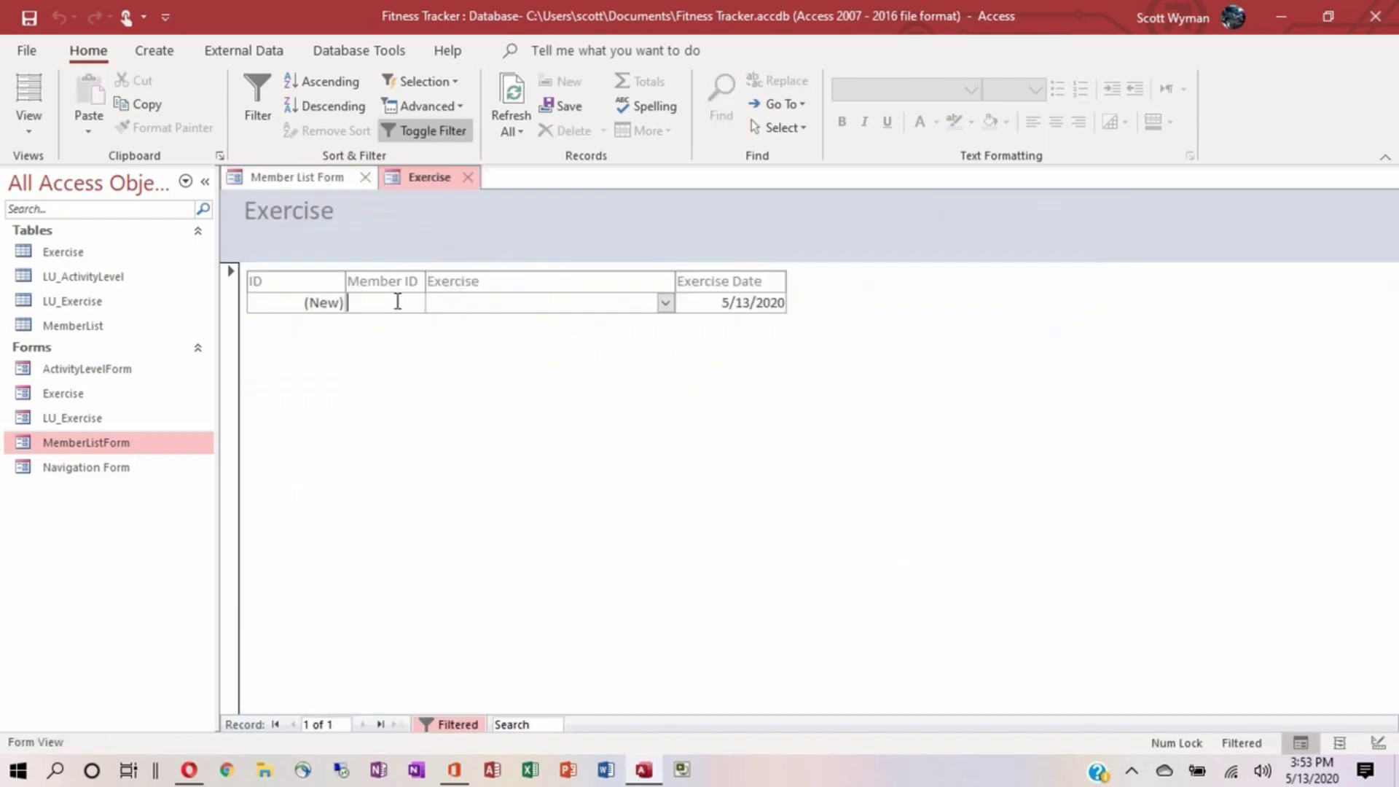
text(BB1234)
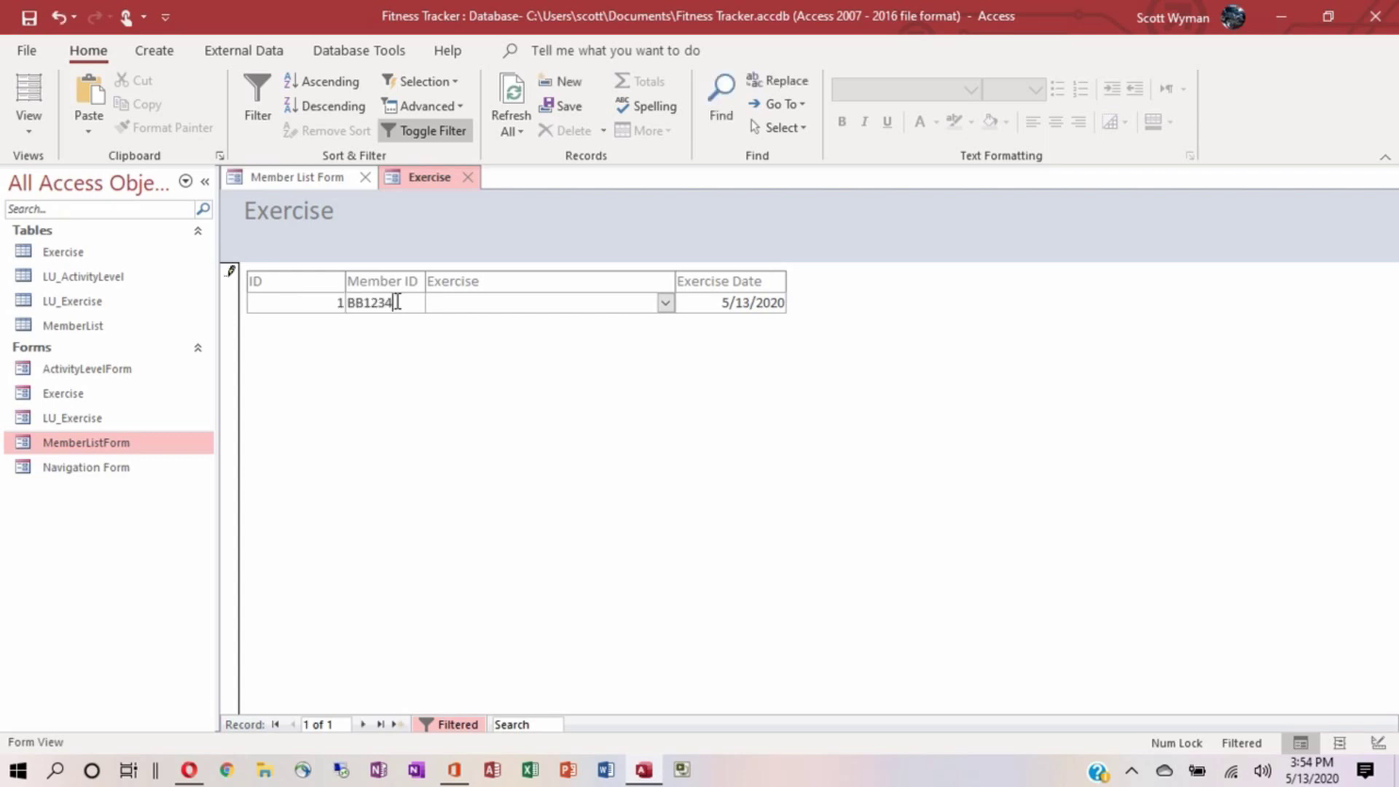
Choose Running as the exercise and set the Exercise Date to 5/12/2020.
click(665, 304)
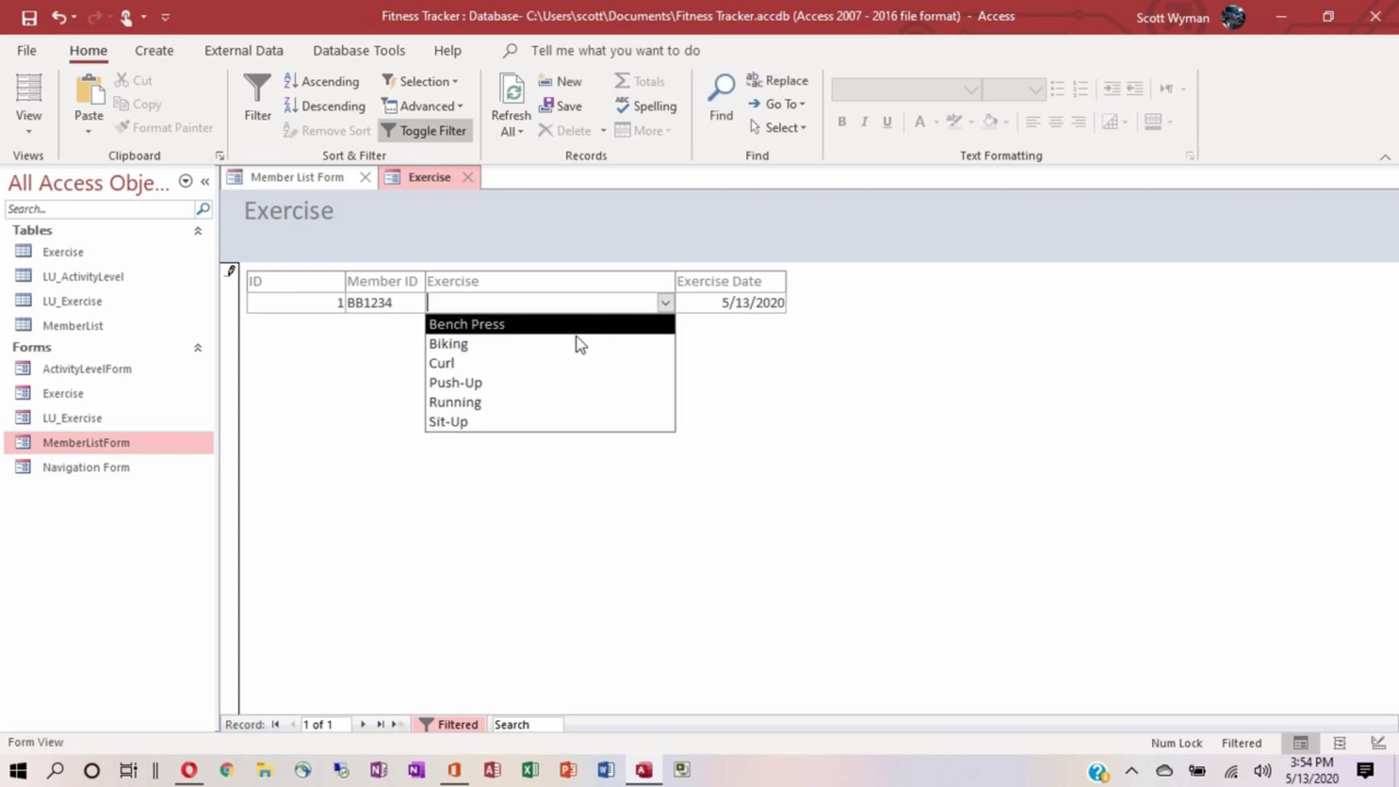
click(517, 403)
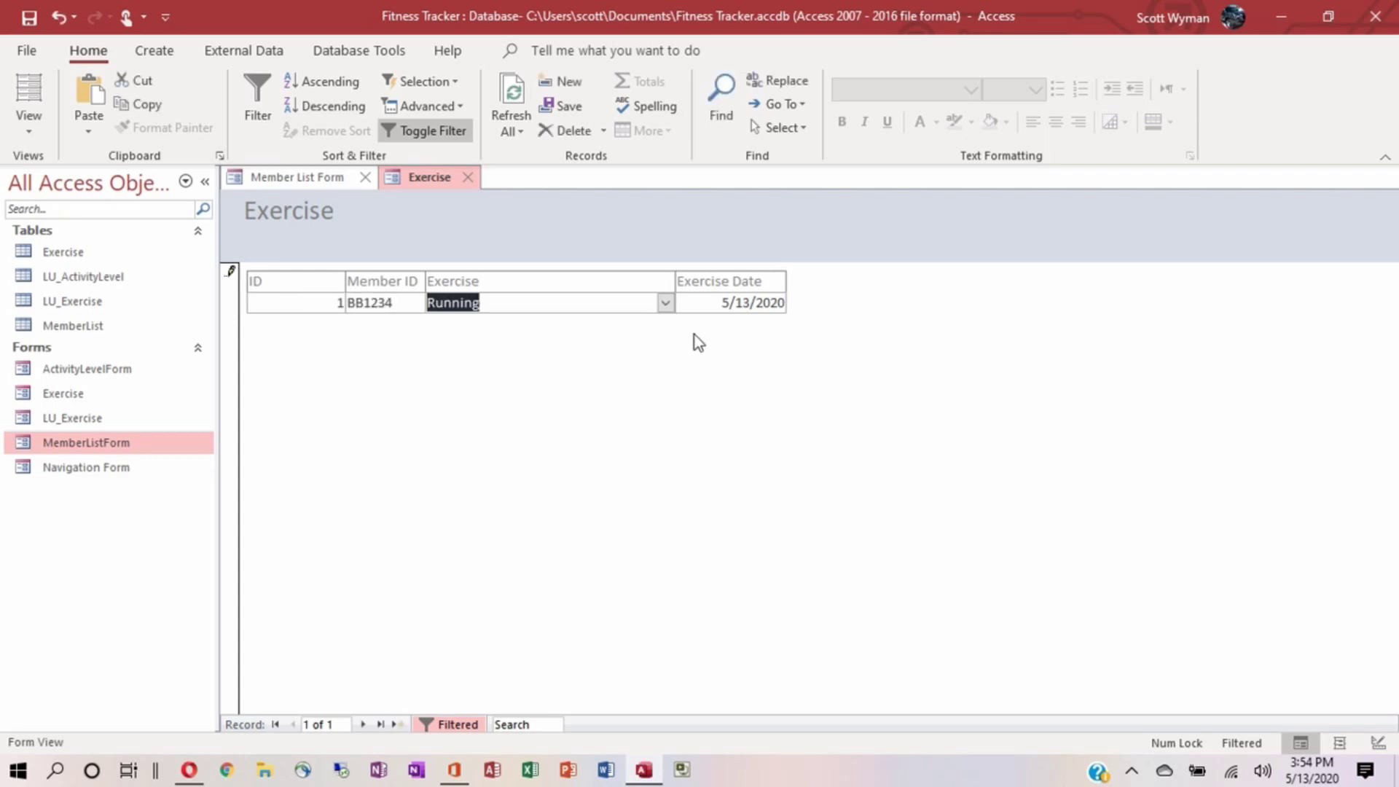
click(731, 303)
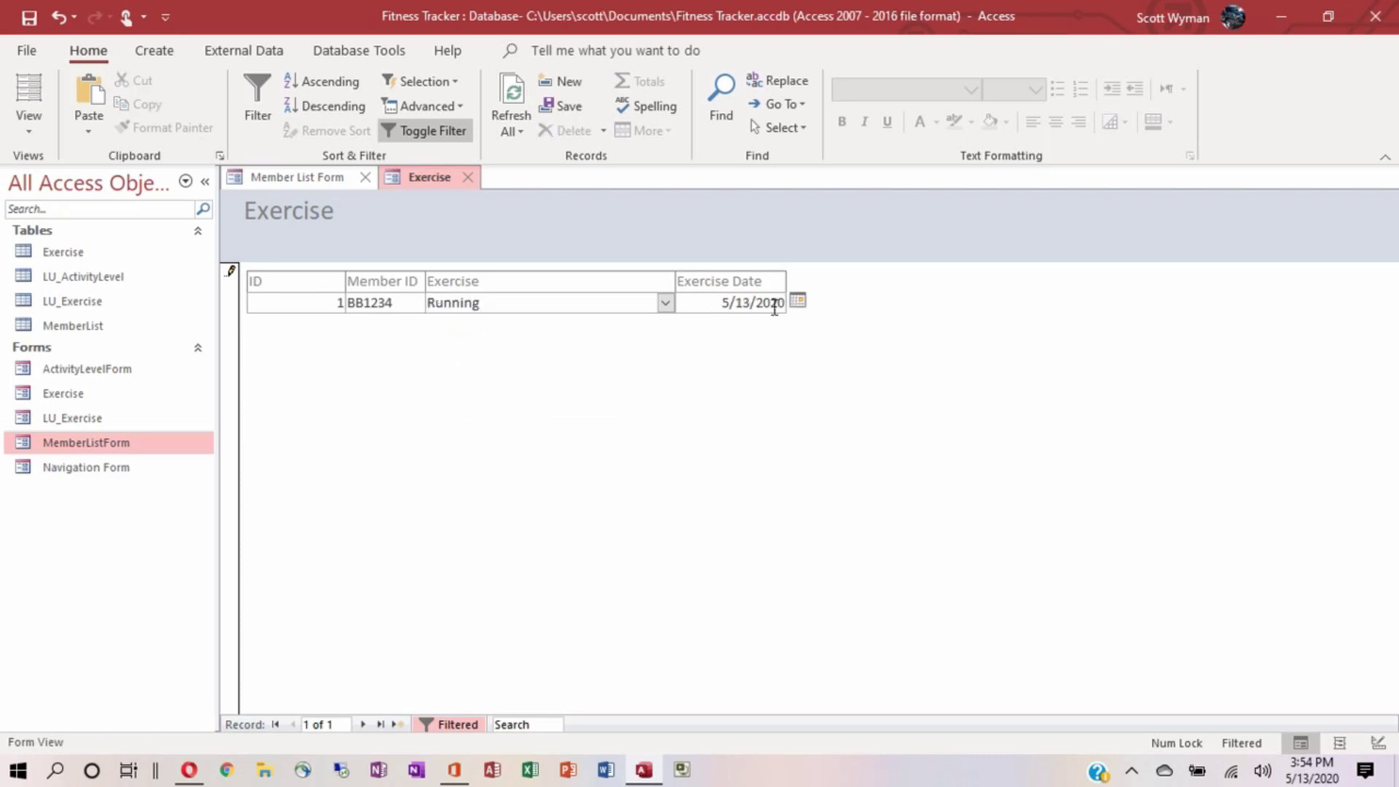
click(799, 302)
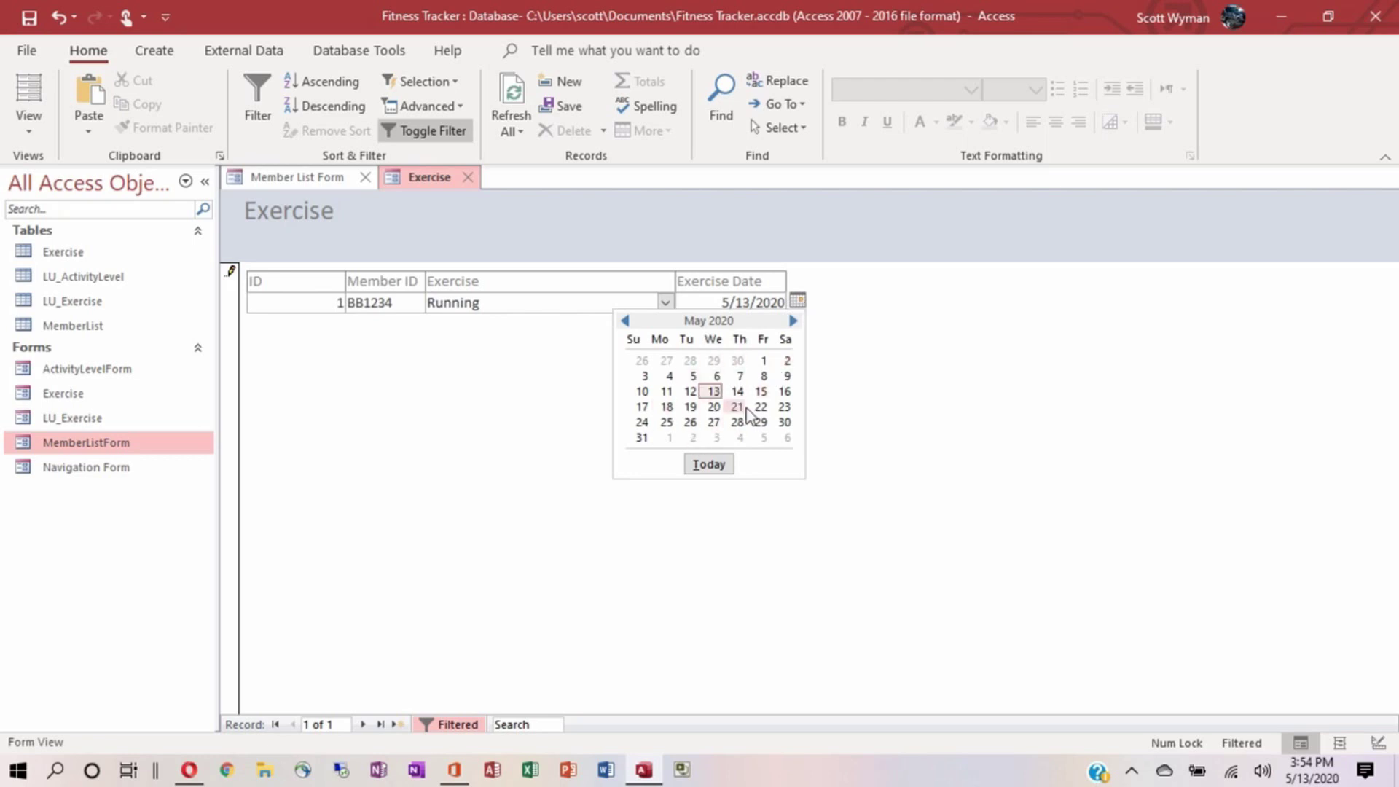
click(690, 393)
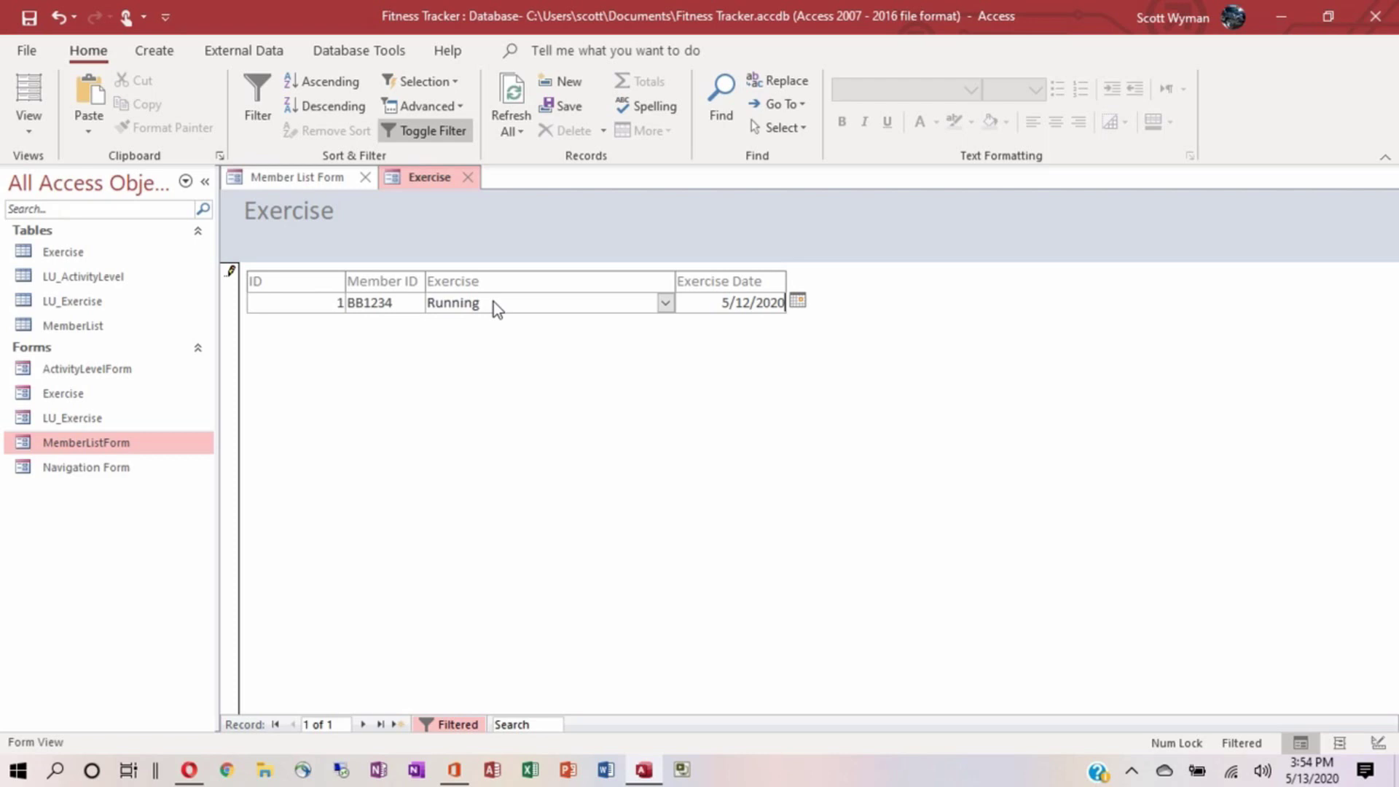
Try Bench Press as the record's exercise and change it back to Running.
click(665, 303)
click(635, 325)
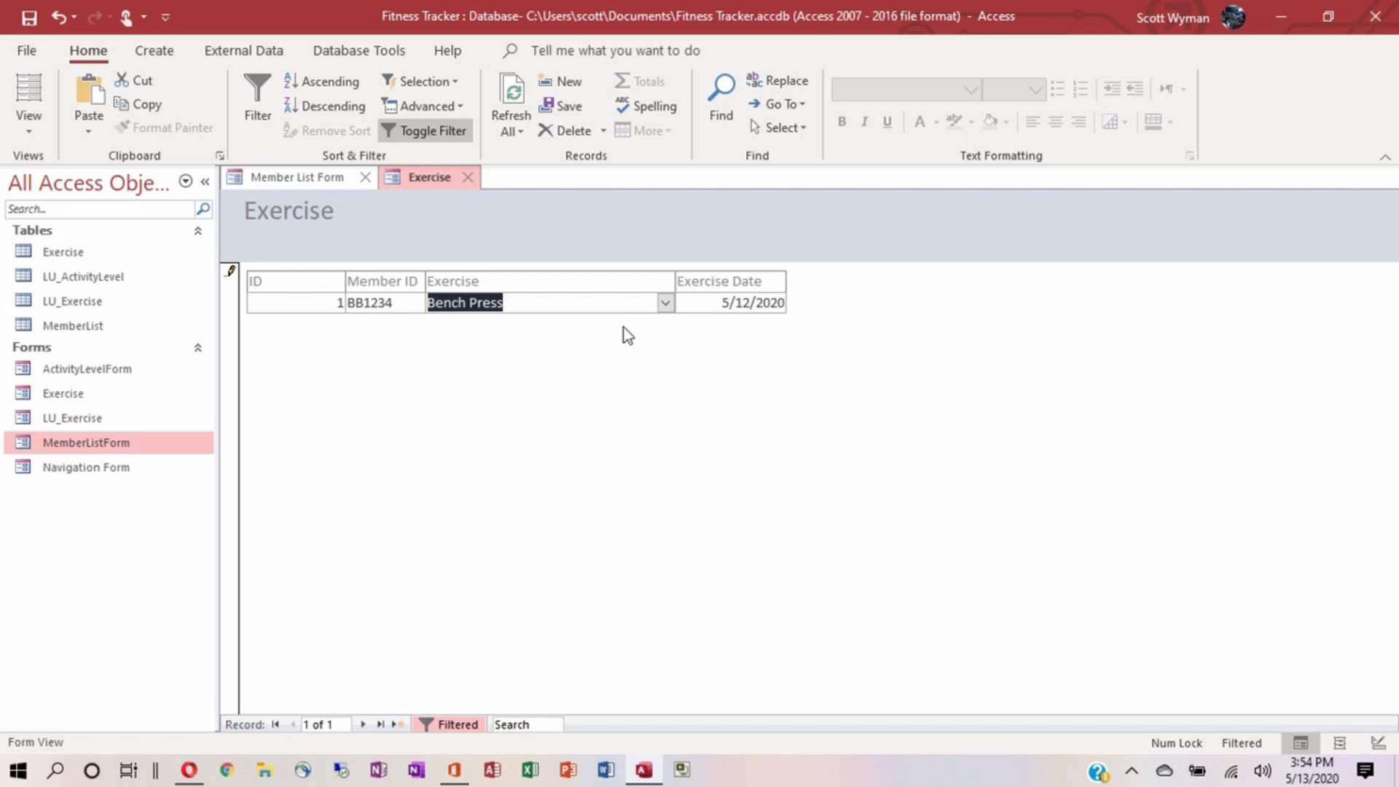
click(666, 303)
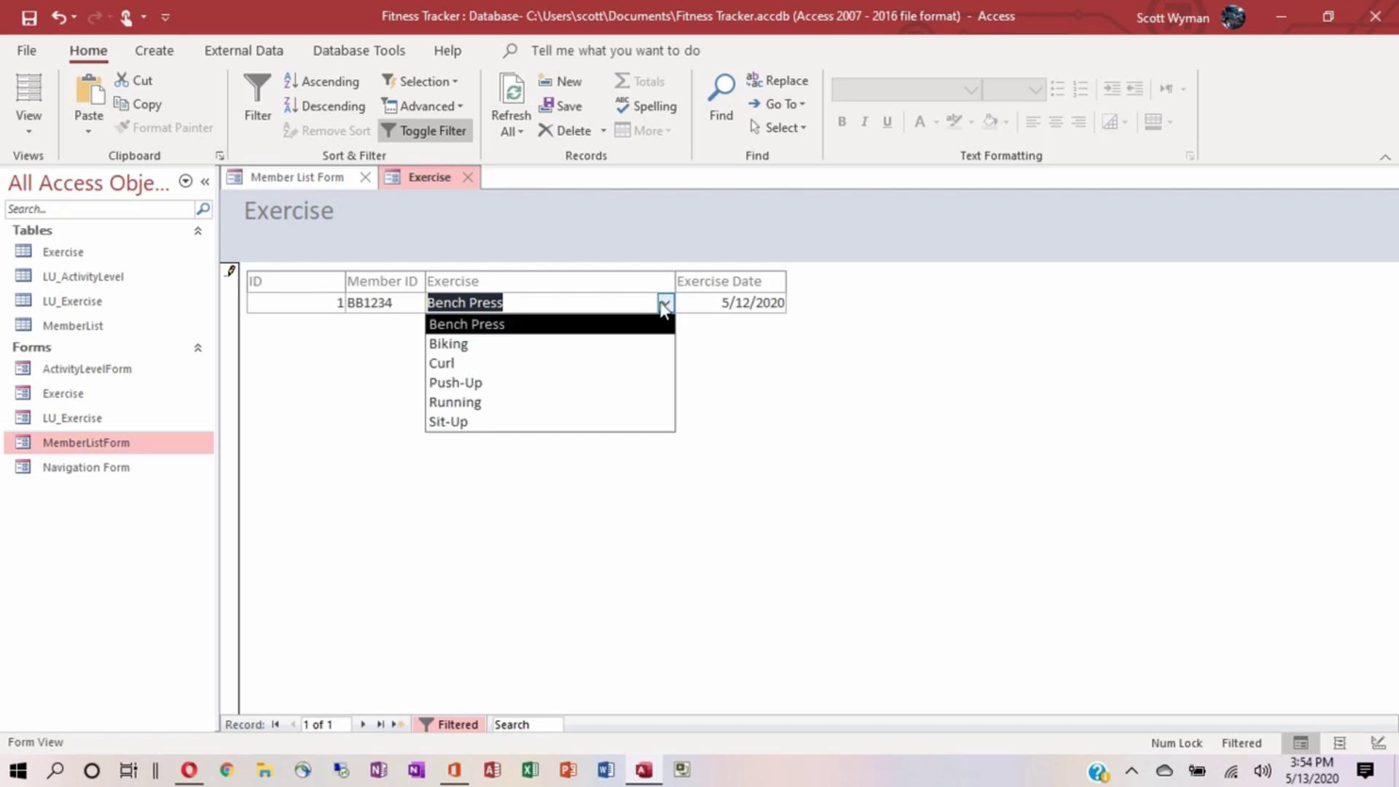
click(576, 403)
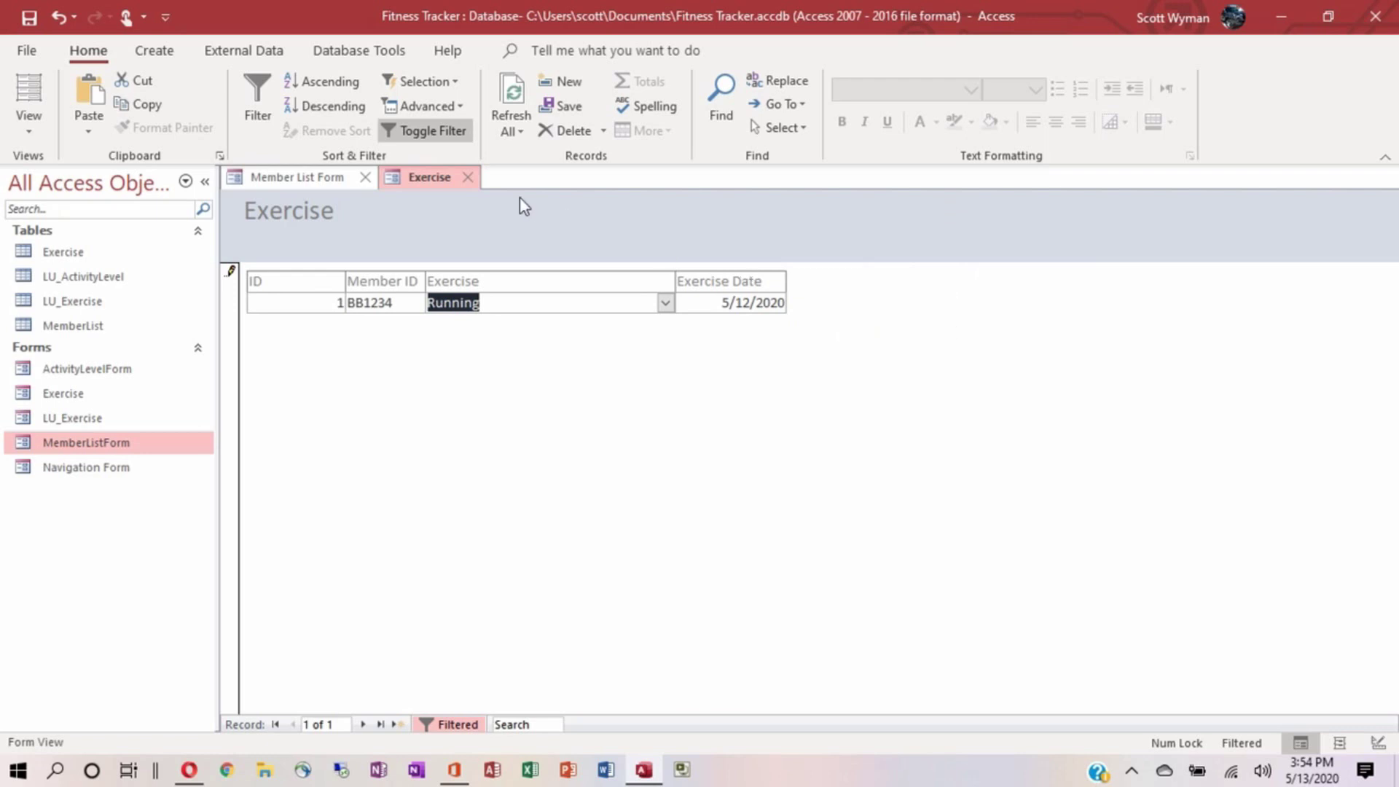
Show the Exercise form in Design View and place a command button in the Form Header, above the ExerciseDate field.
right_click(423, 179)
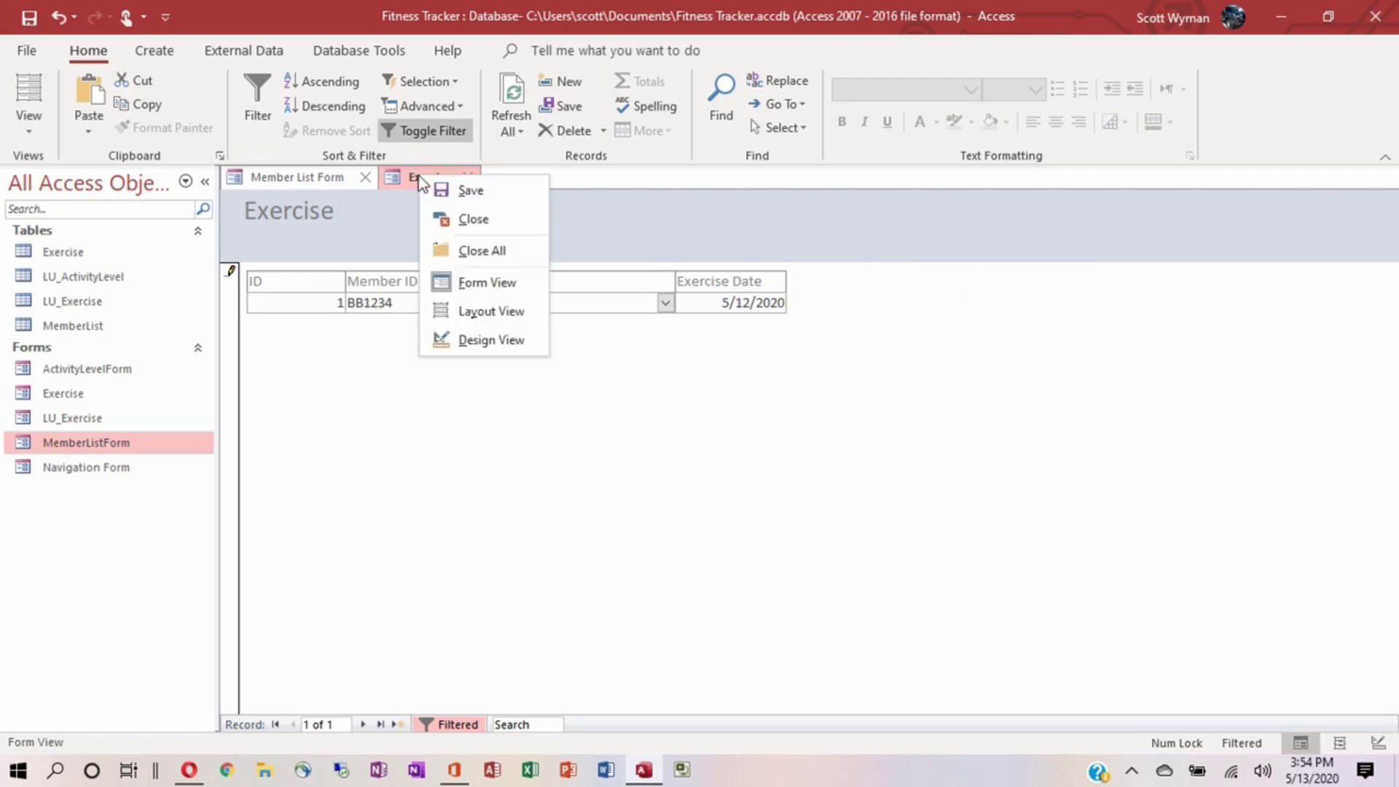
click(466, 342)
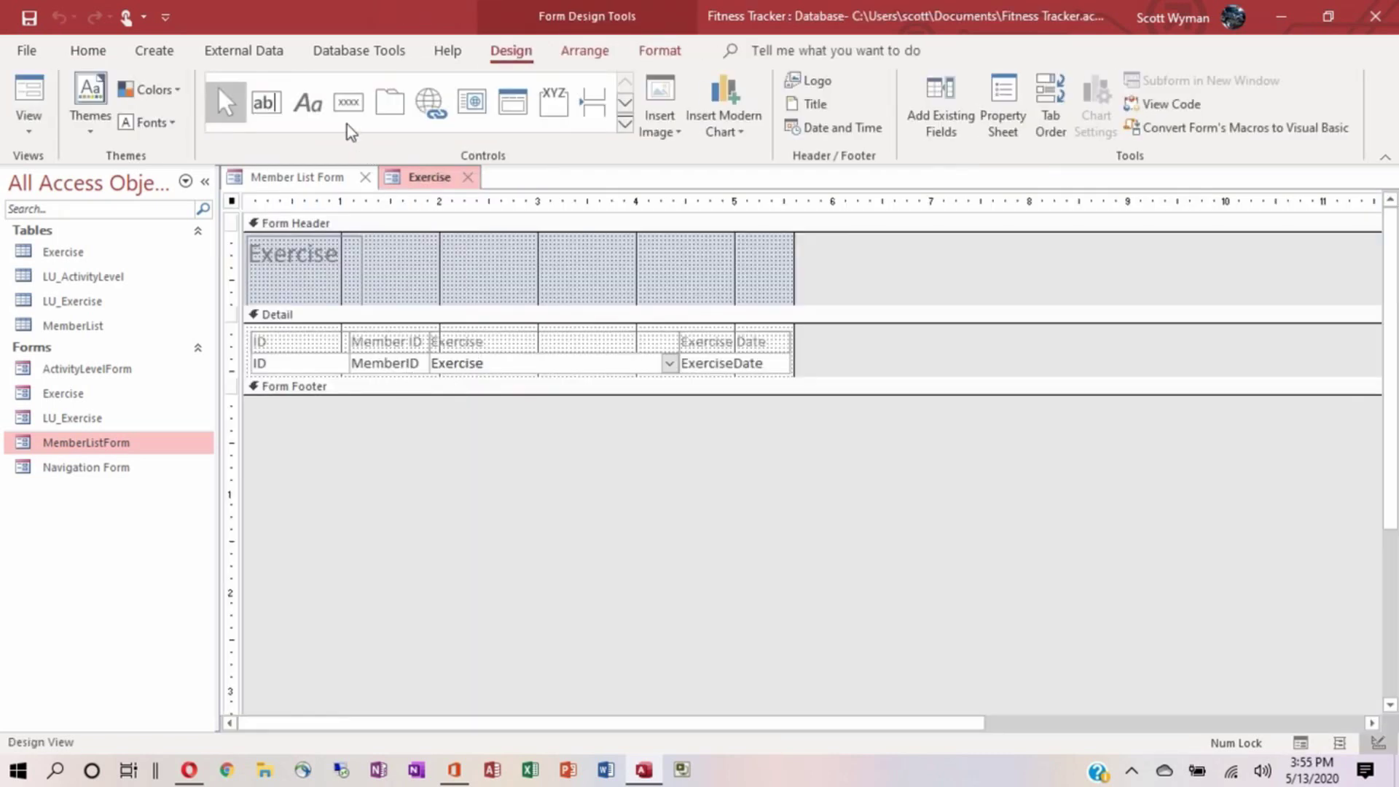
click(348, 104)
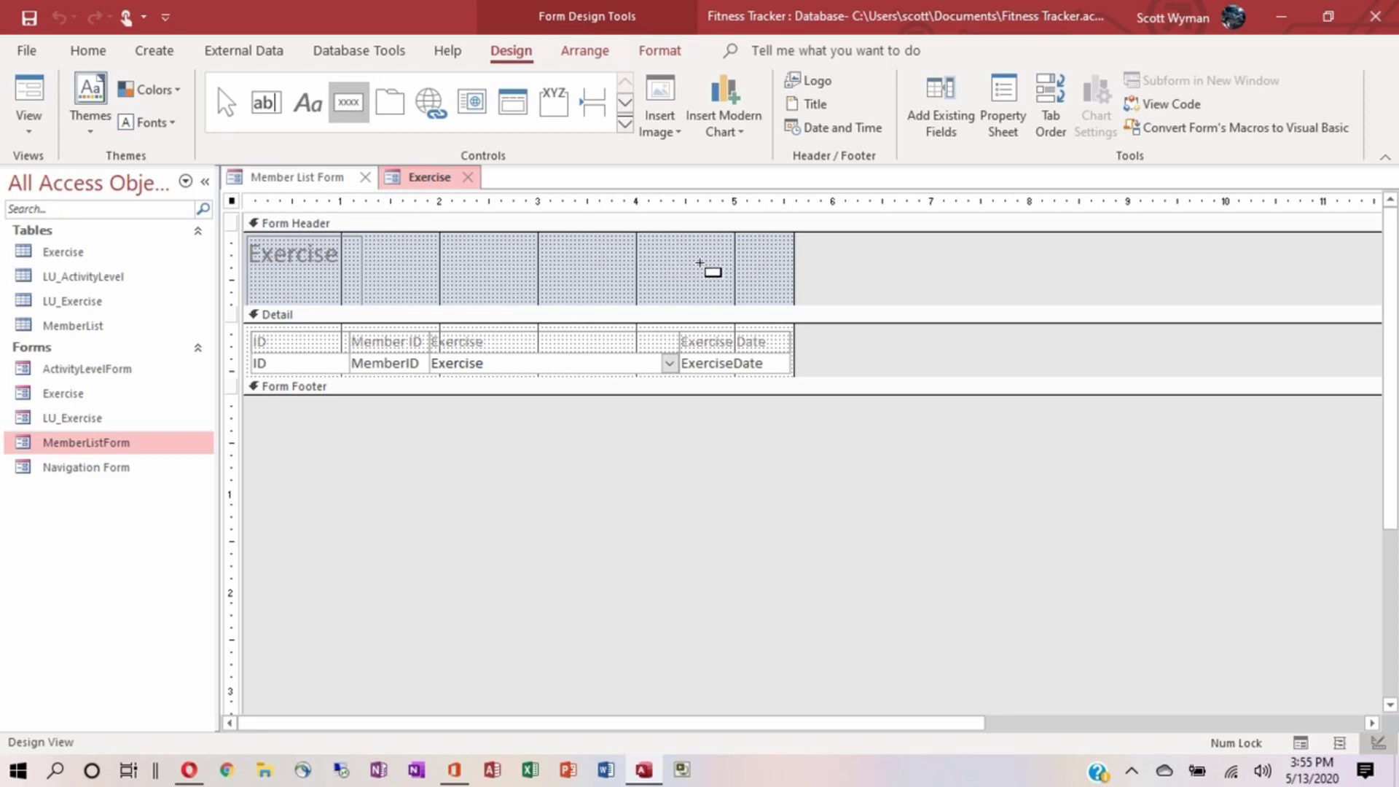
click(701, 264)
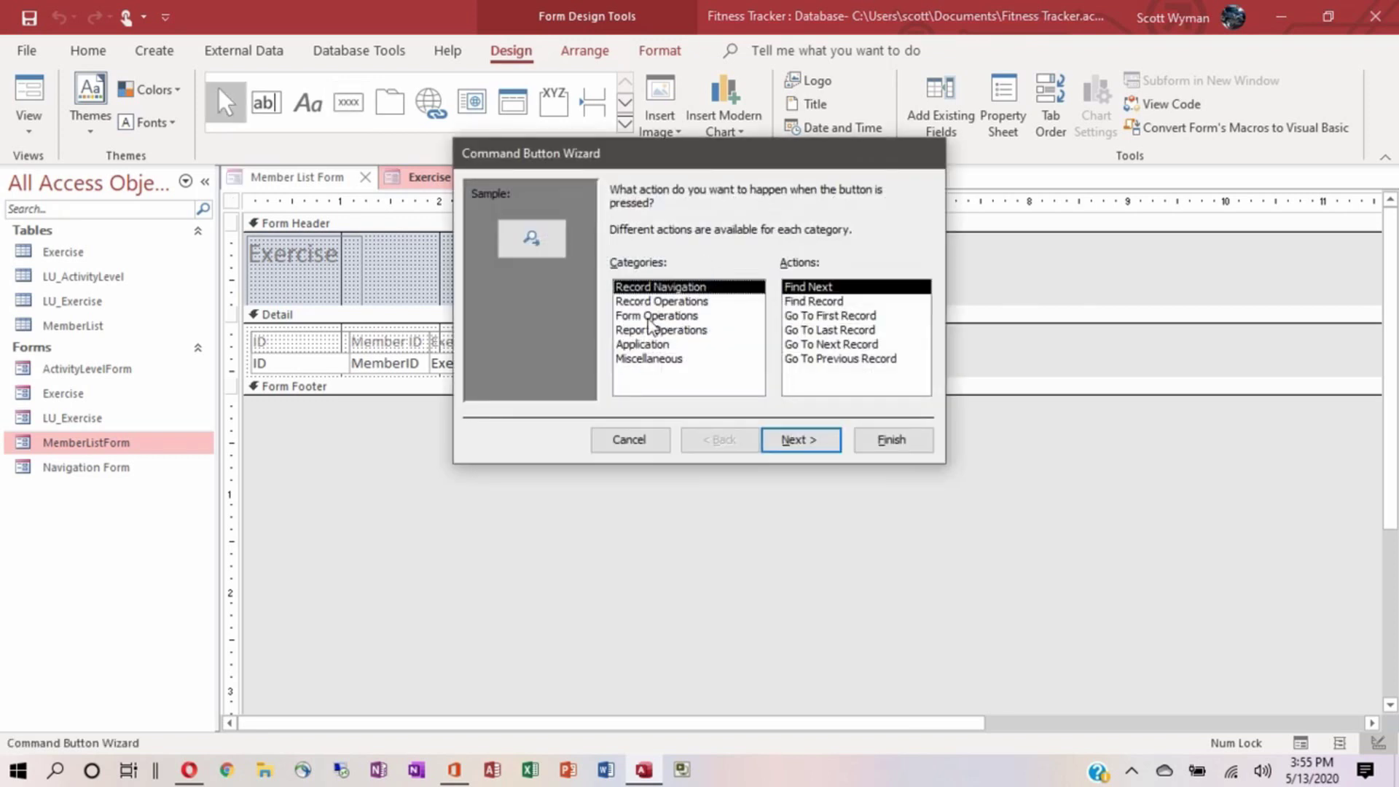
Assign the Close Form action from the Form Operations category to the new command button.
click(640, 316)
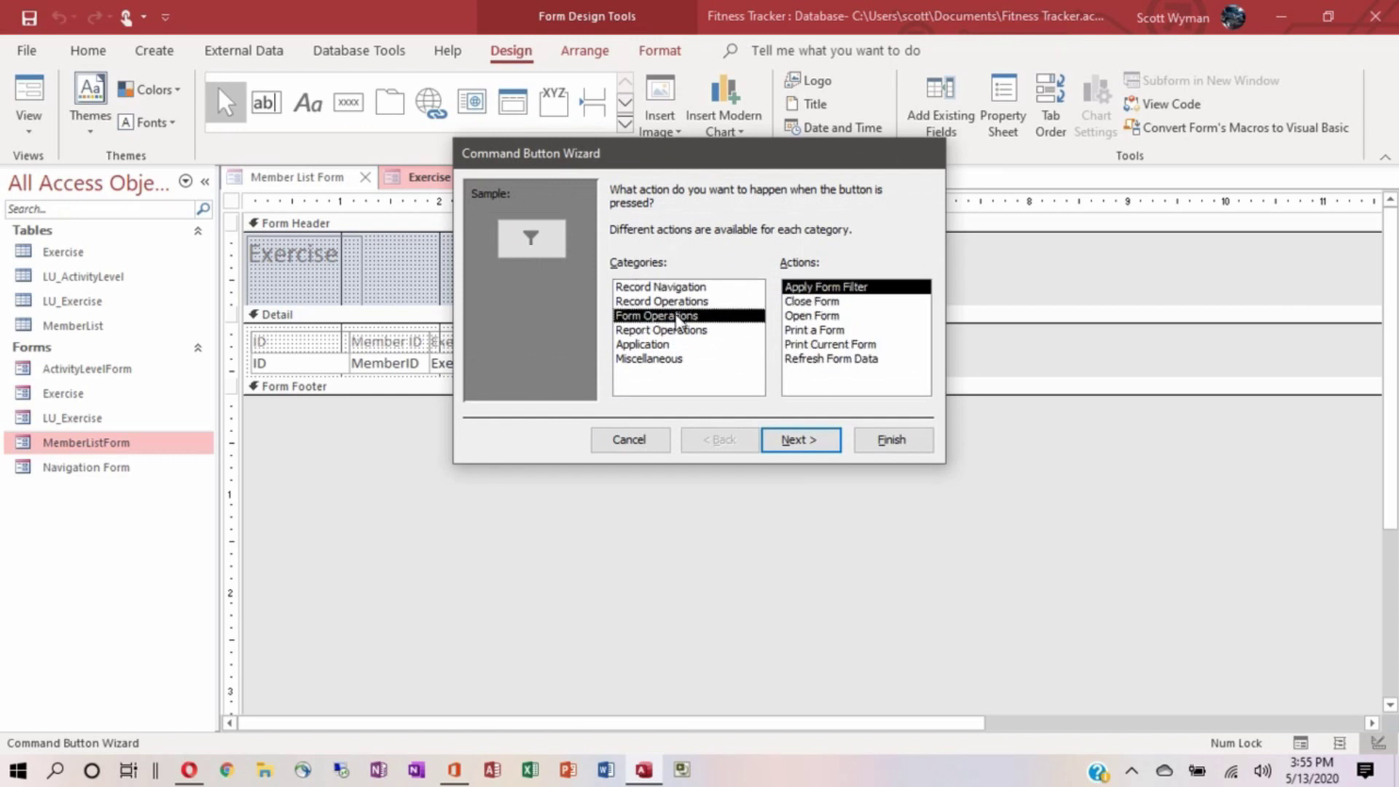
click(808, 301)
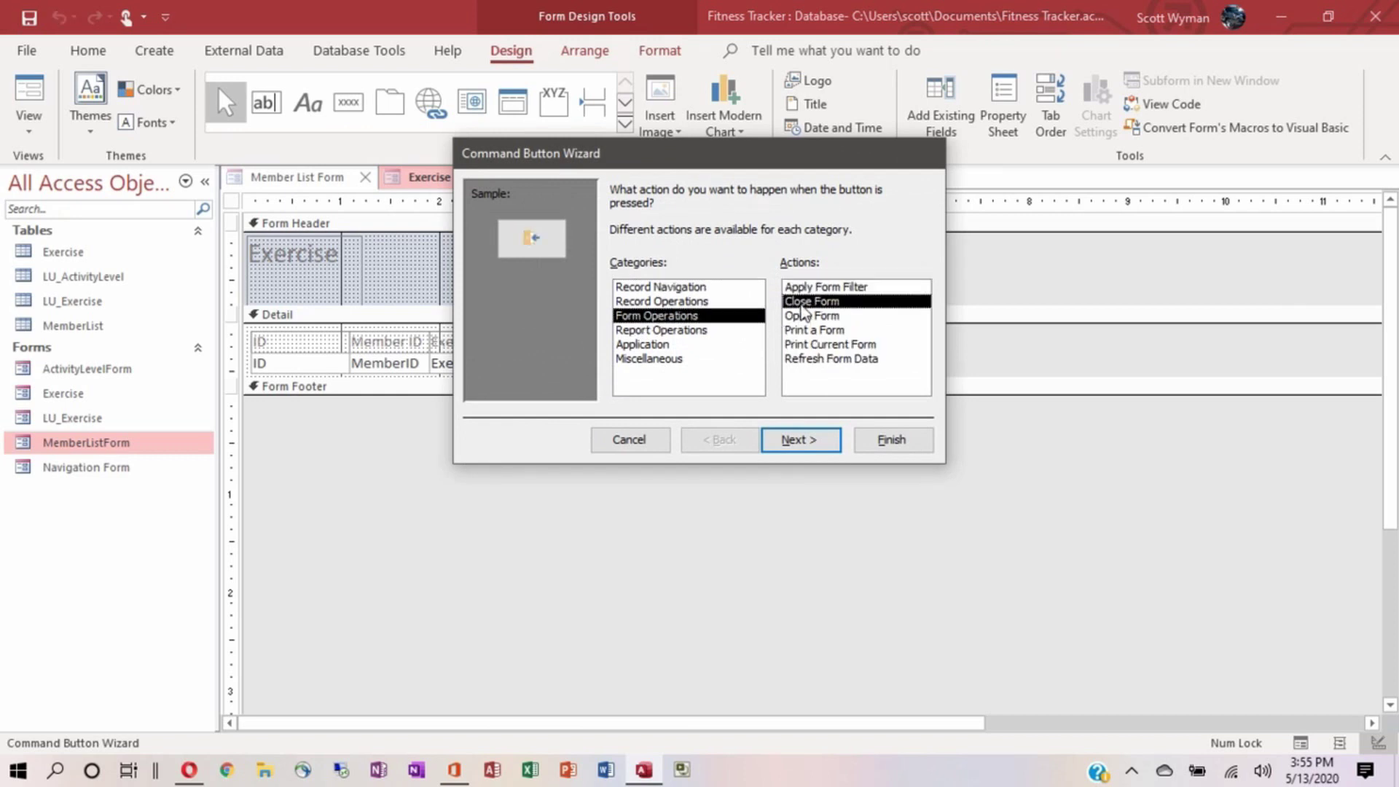
click(785, 441)
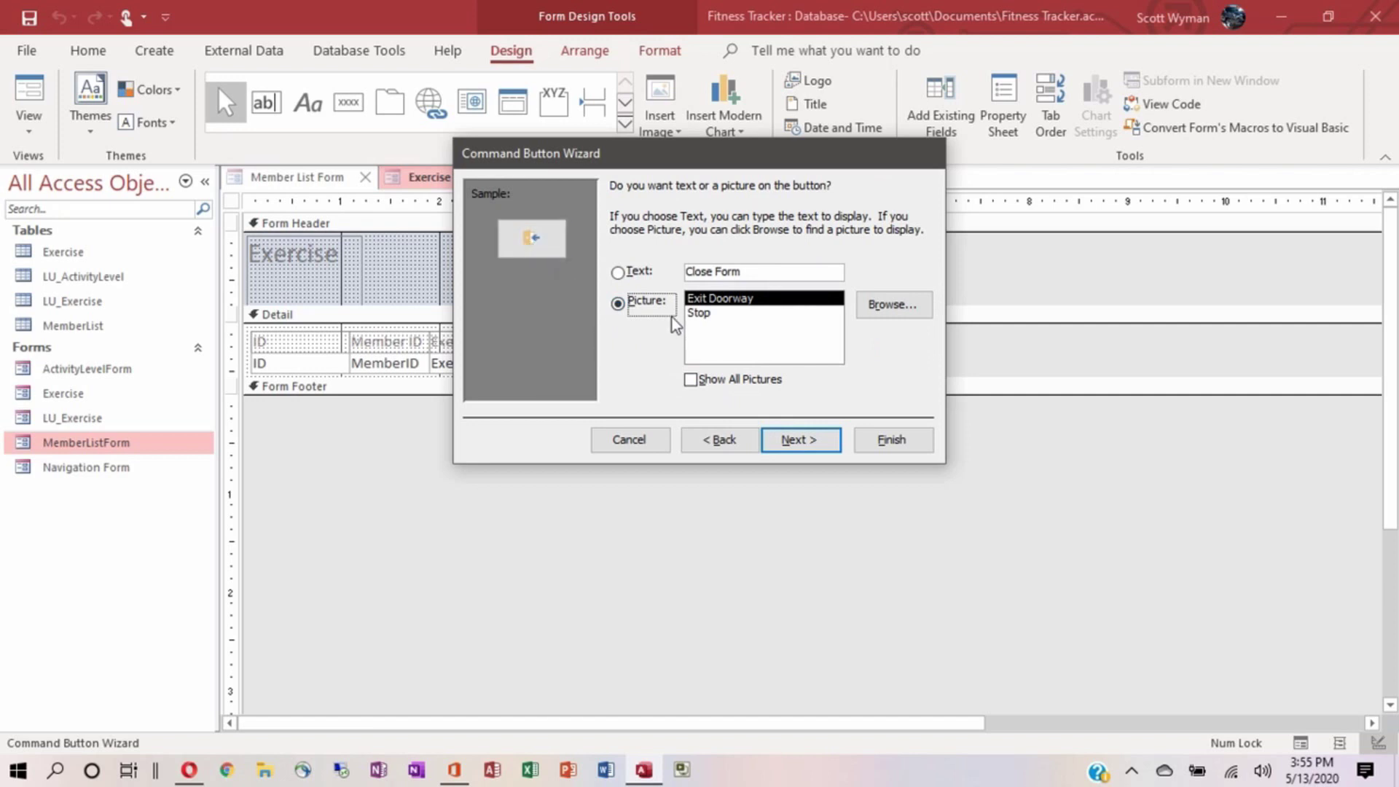
Preview the Stop picture, choose Exit Doorway for the button, and finish the wizard with the default button name.
click(697, 314)
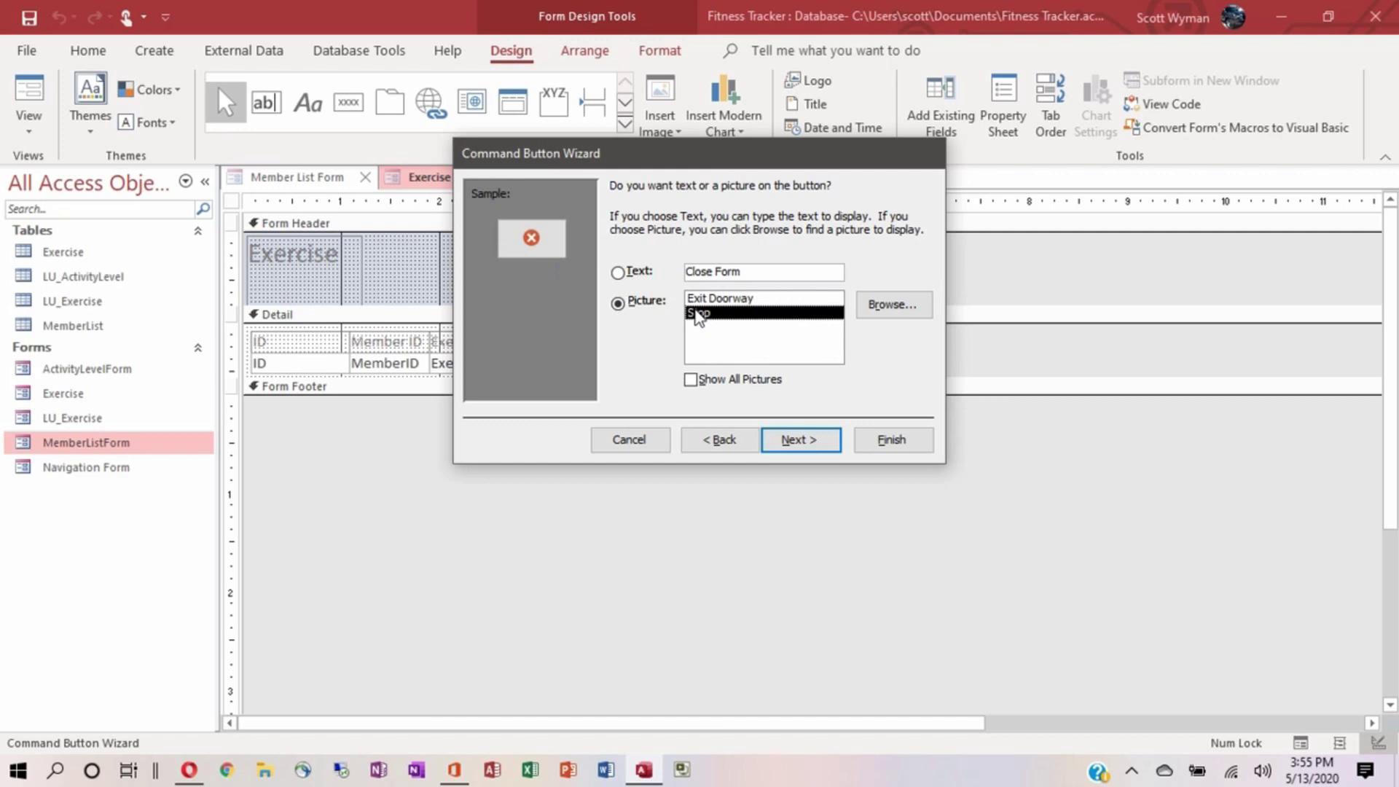
click(698, 298)
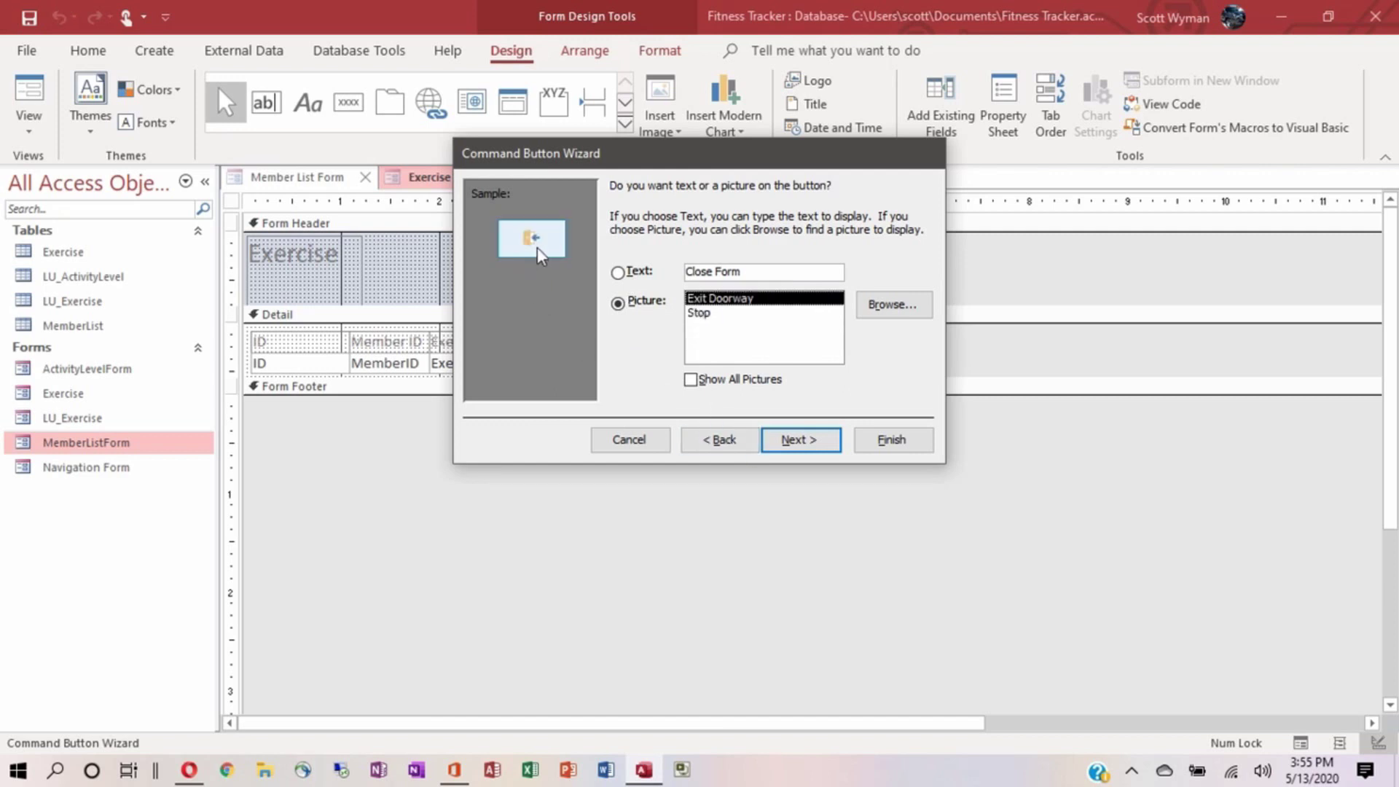
click(778, 452)
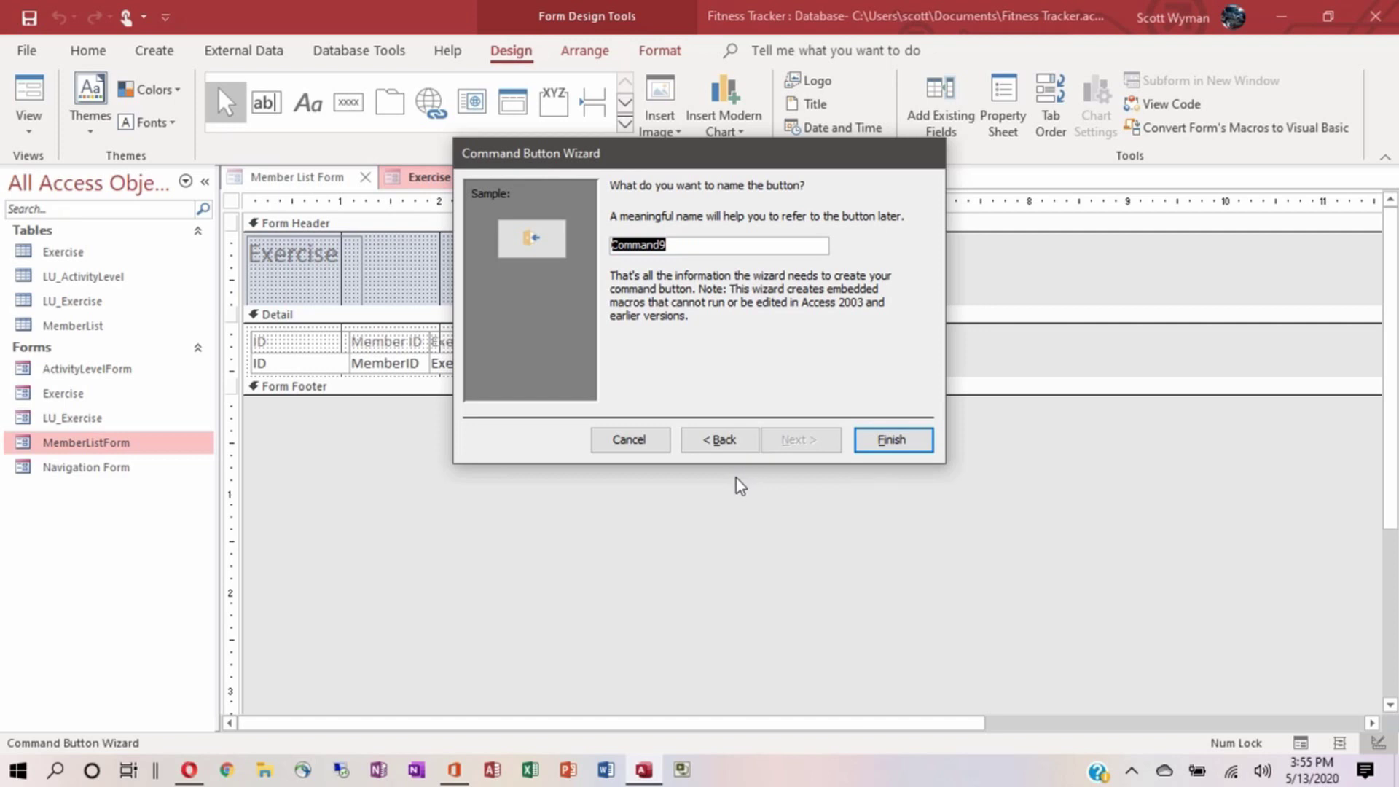
click(873, 441)
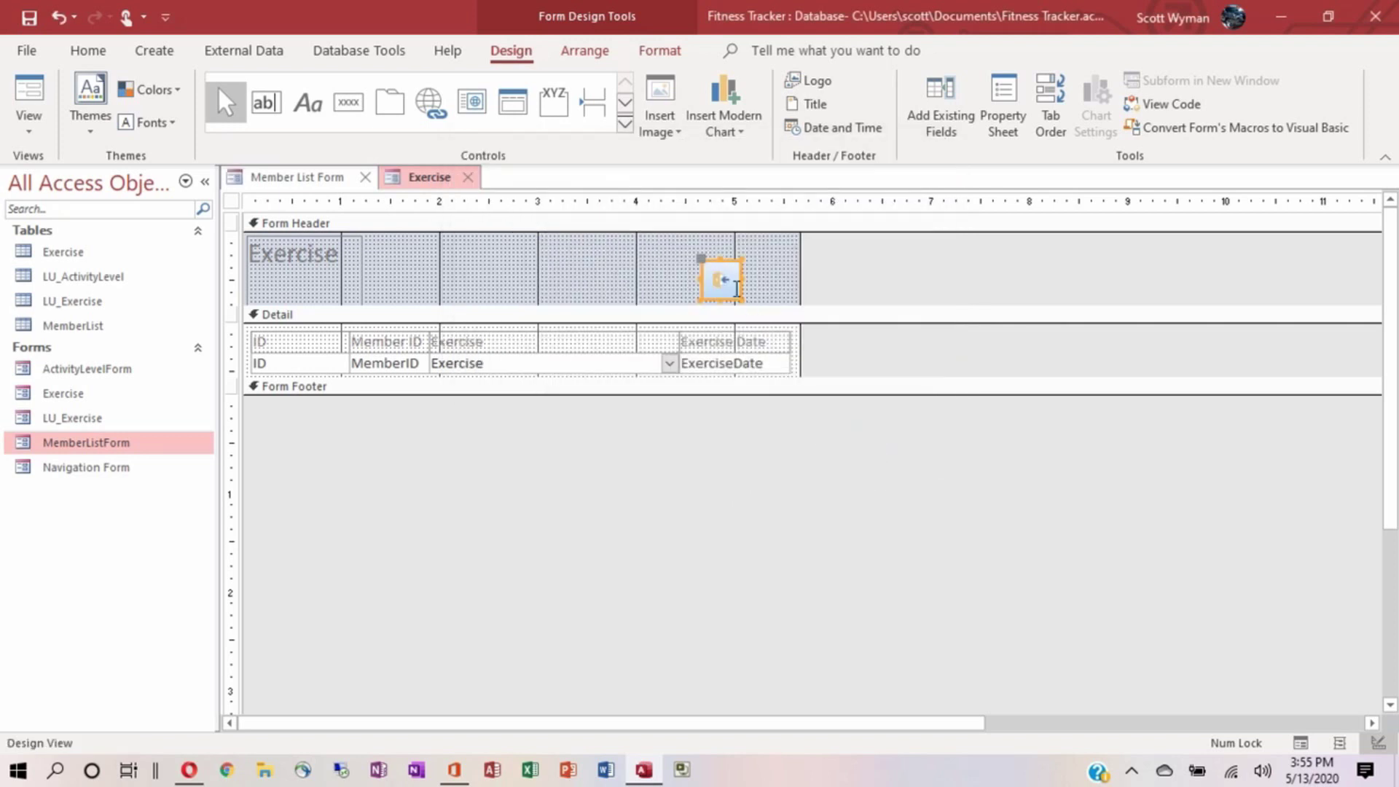
Move the close button to the far end of the Exercise form's header and test it in Form View.
drag(721, 282, 759, 282)
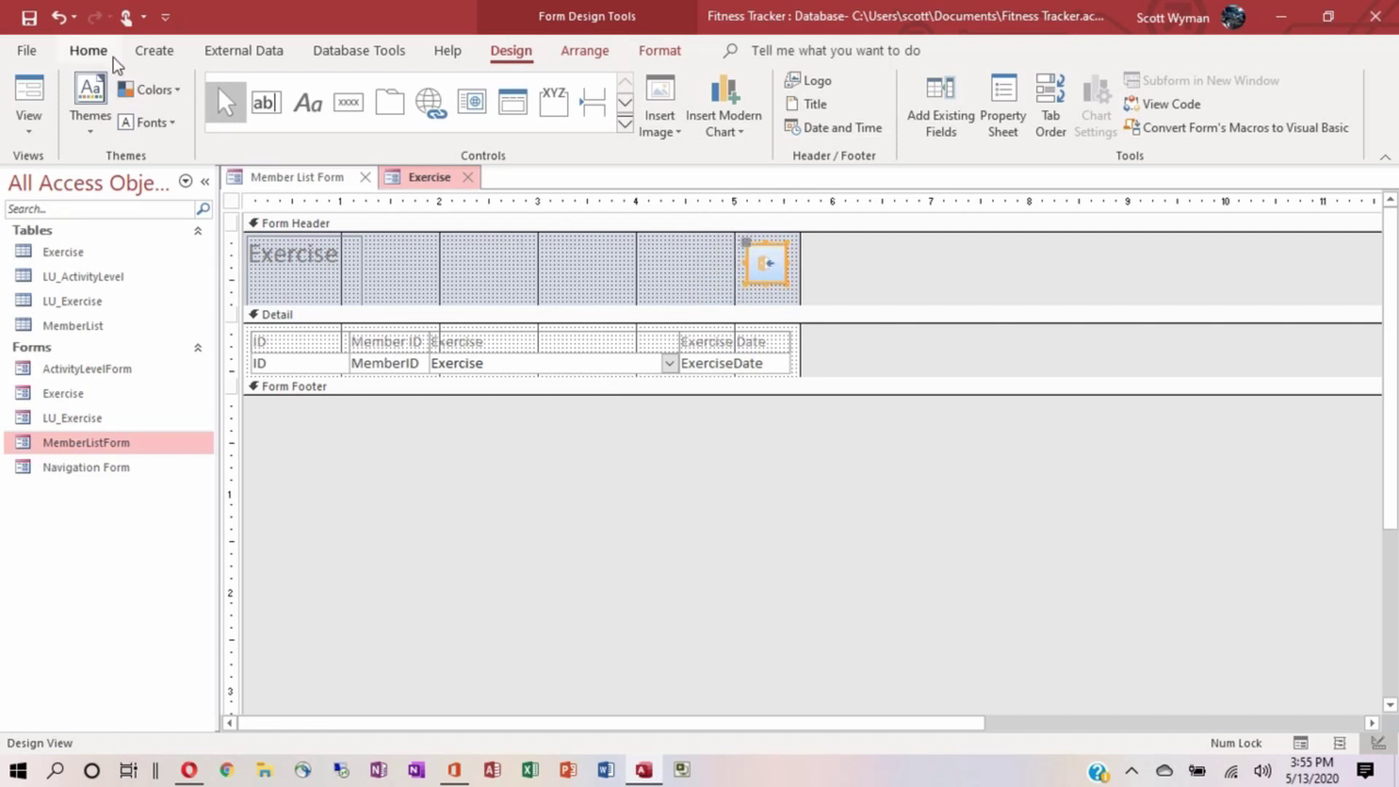
click(30, 98)
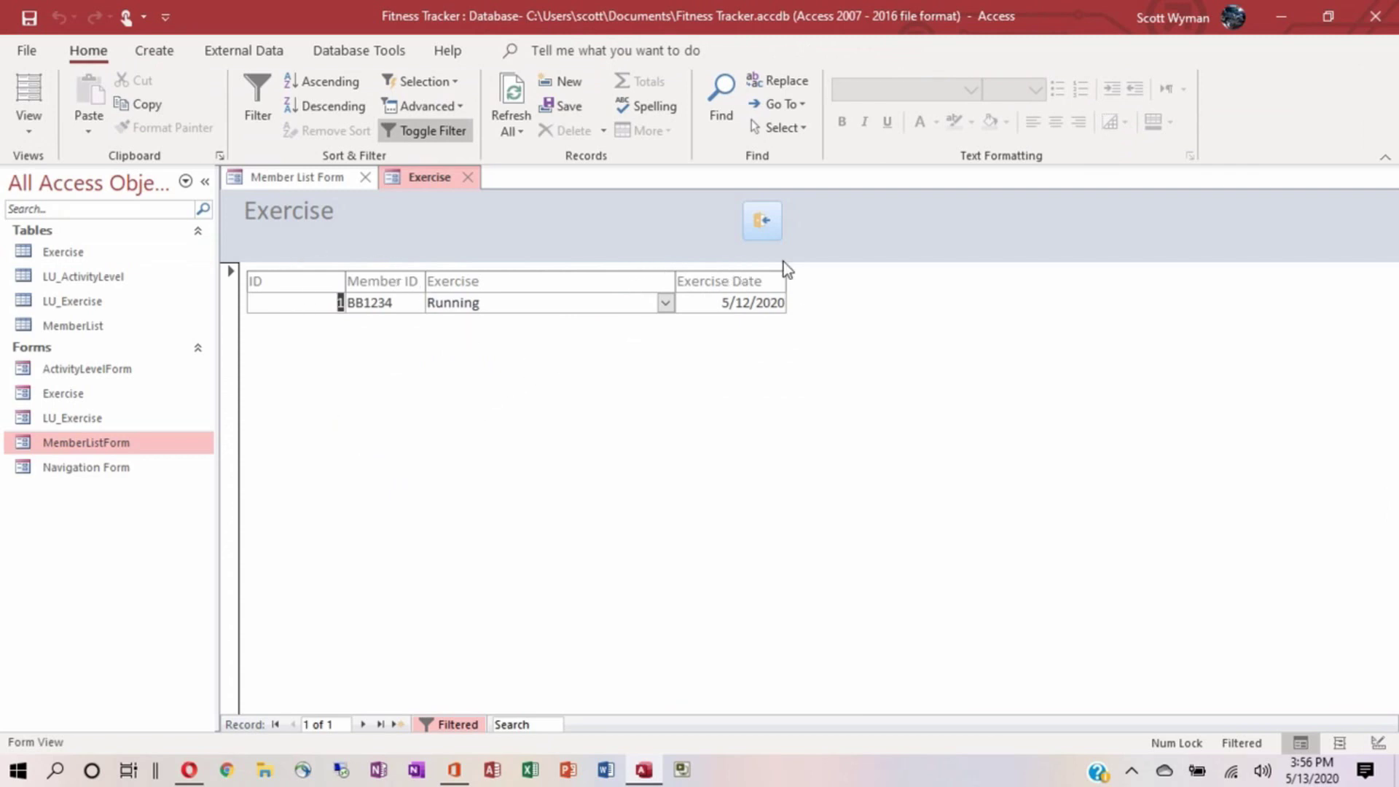
click(763, 220)
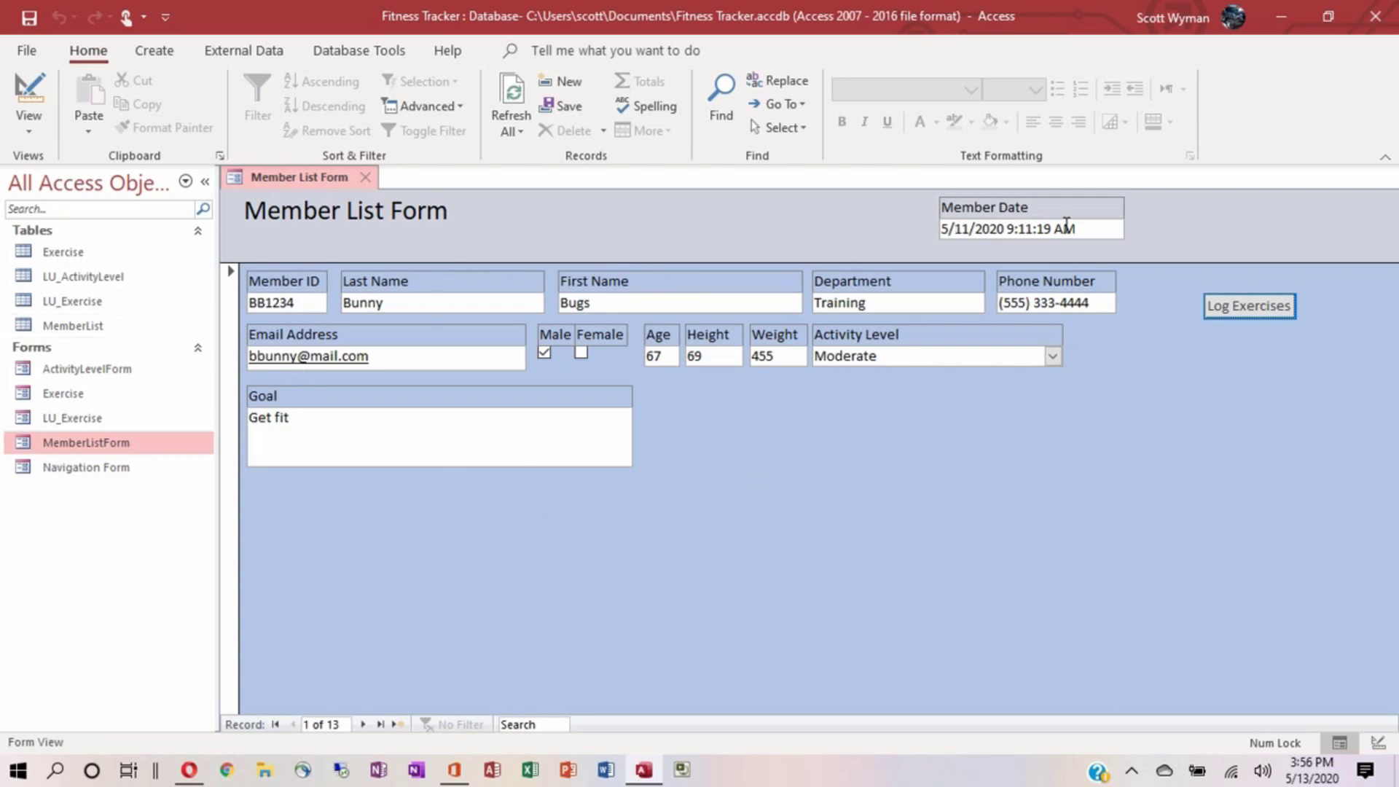
Close Member List Form and open the Exercise table in Design View.
click(365, 182)
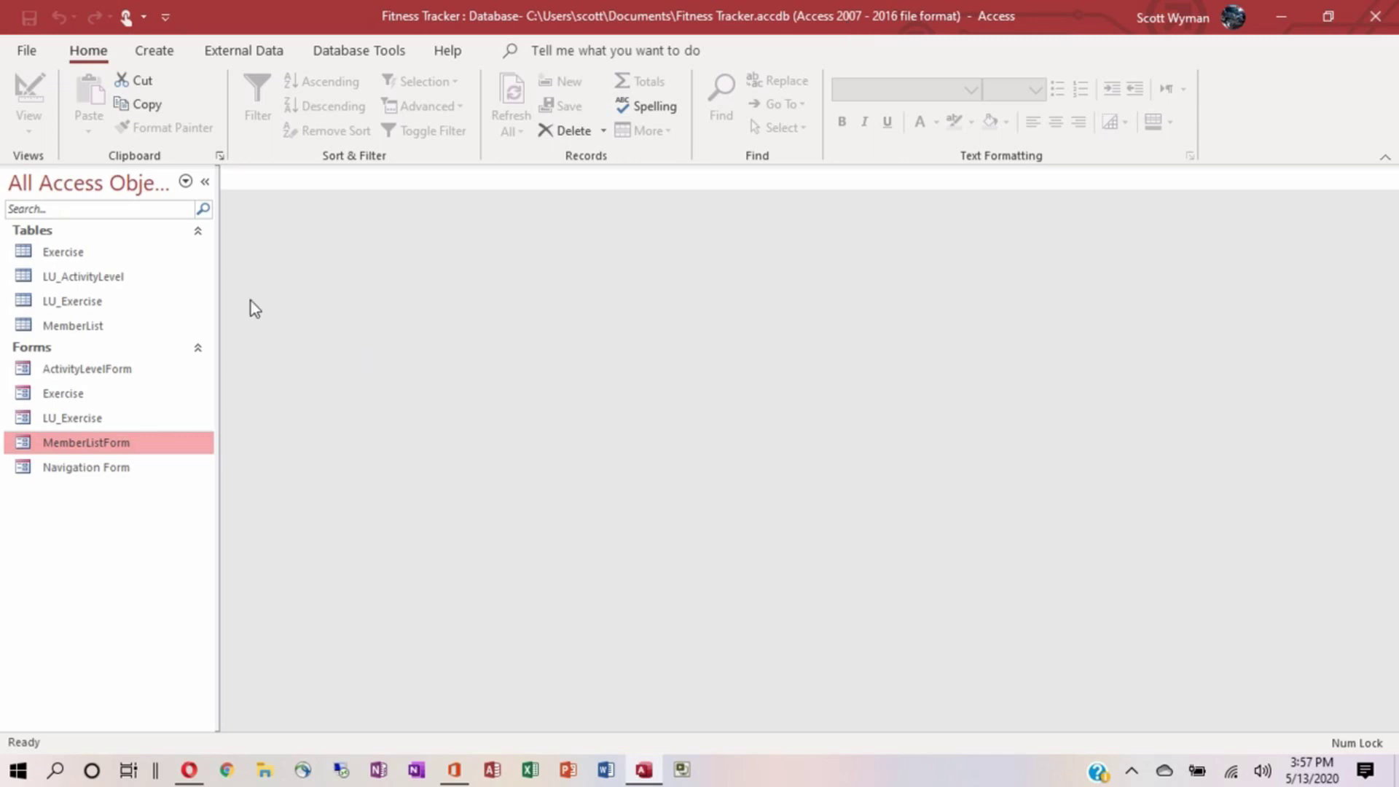
right_click(57, 257)
click(96, 302)
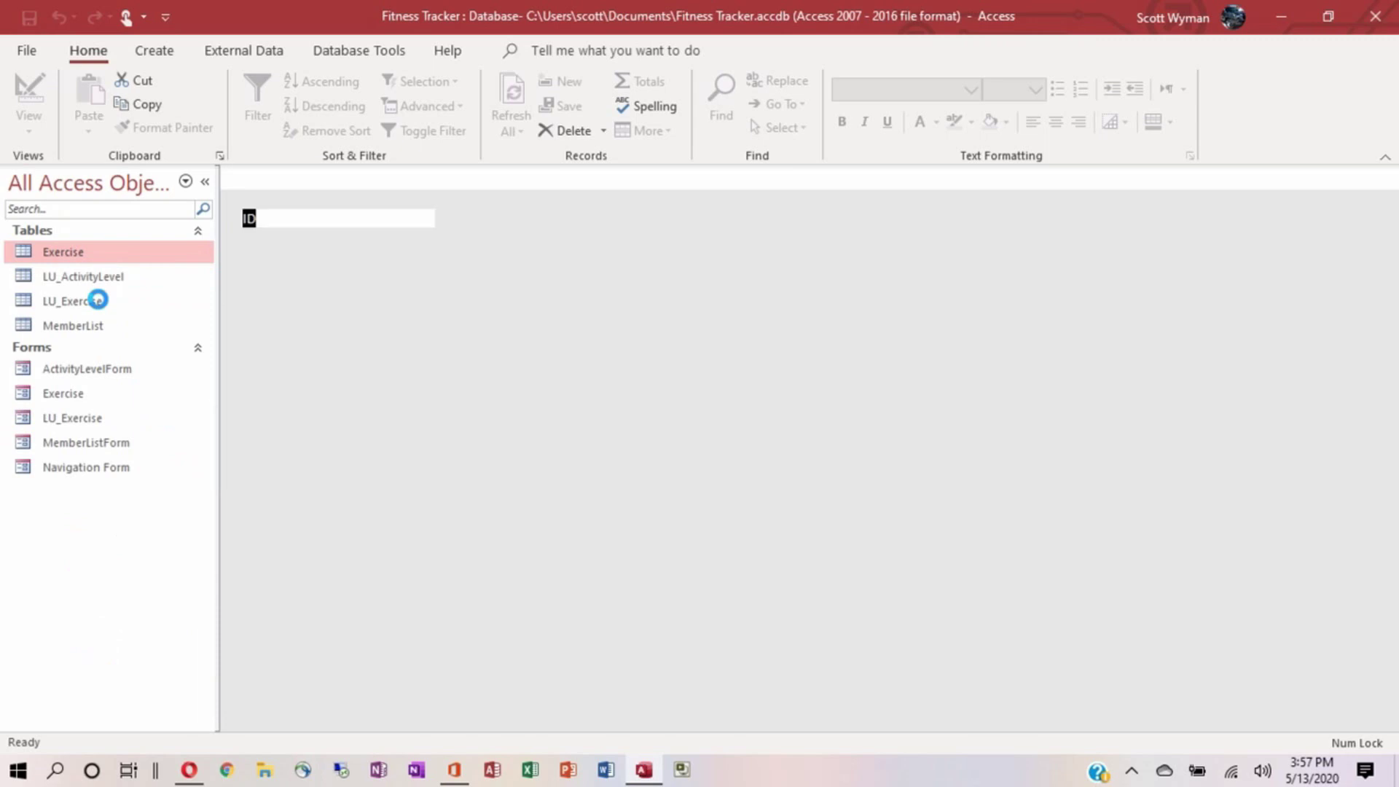
Add two Short Text fields named Distance/Weight and Duration/Reps below ExerciseDate in the Exercise table.
click(272, 296)
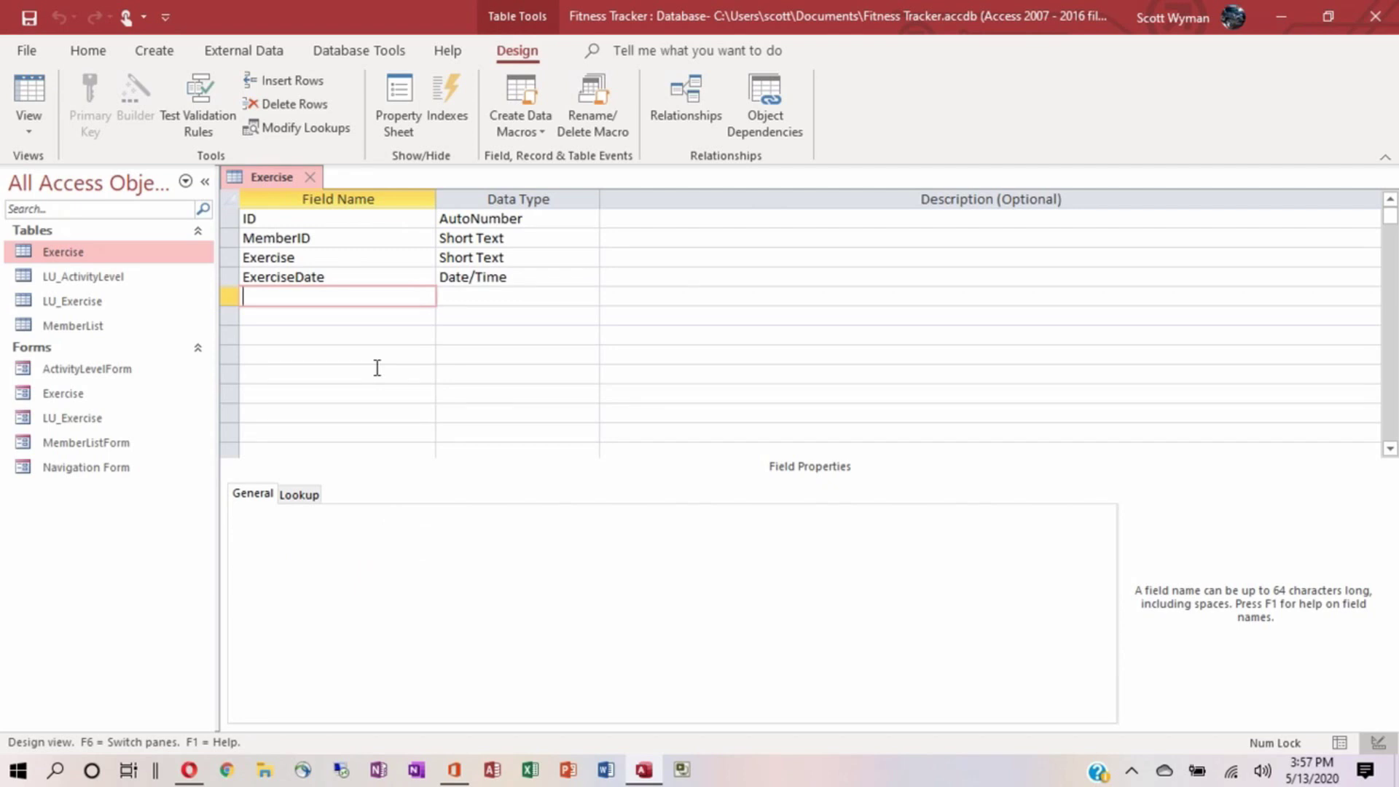
text(Distance/Weight)
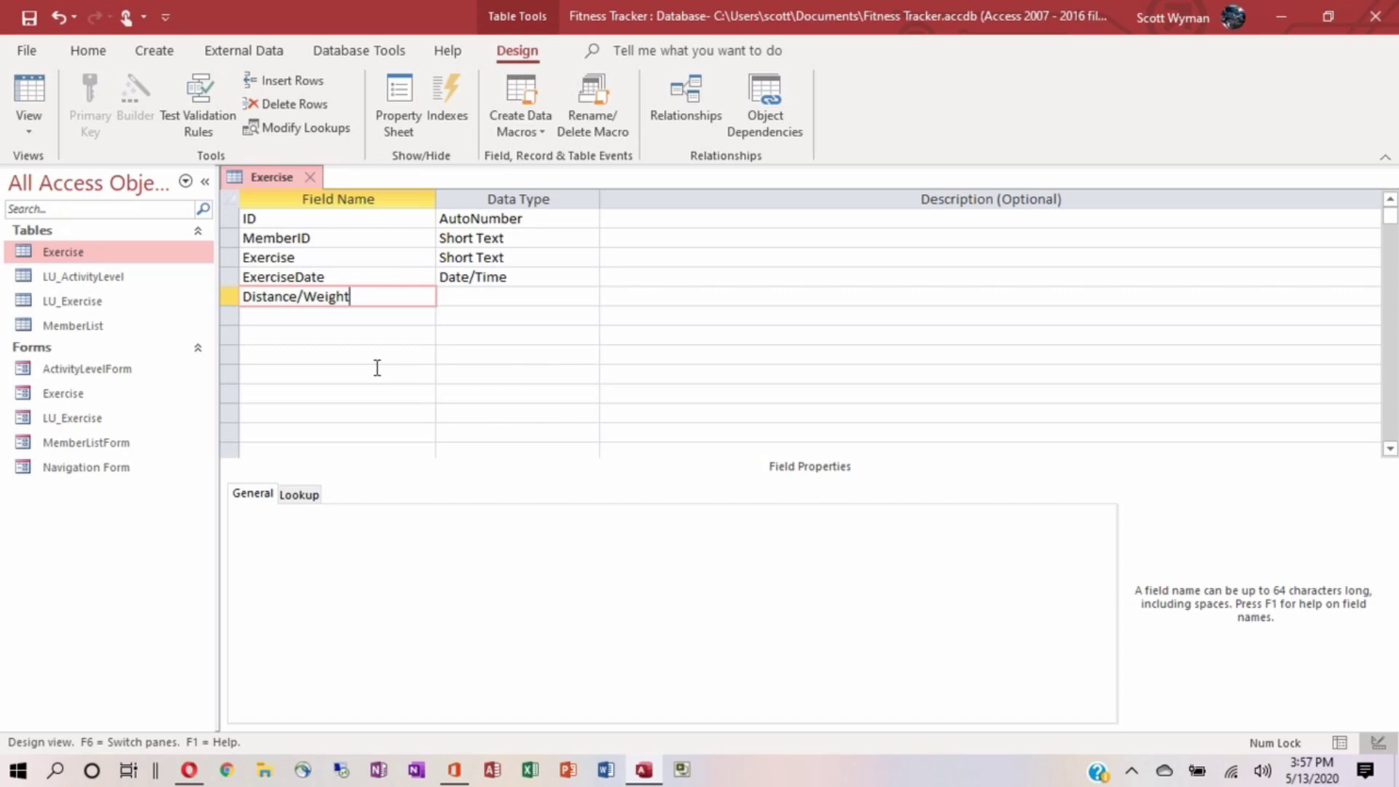
click(297, 318)
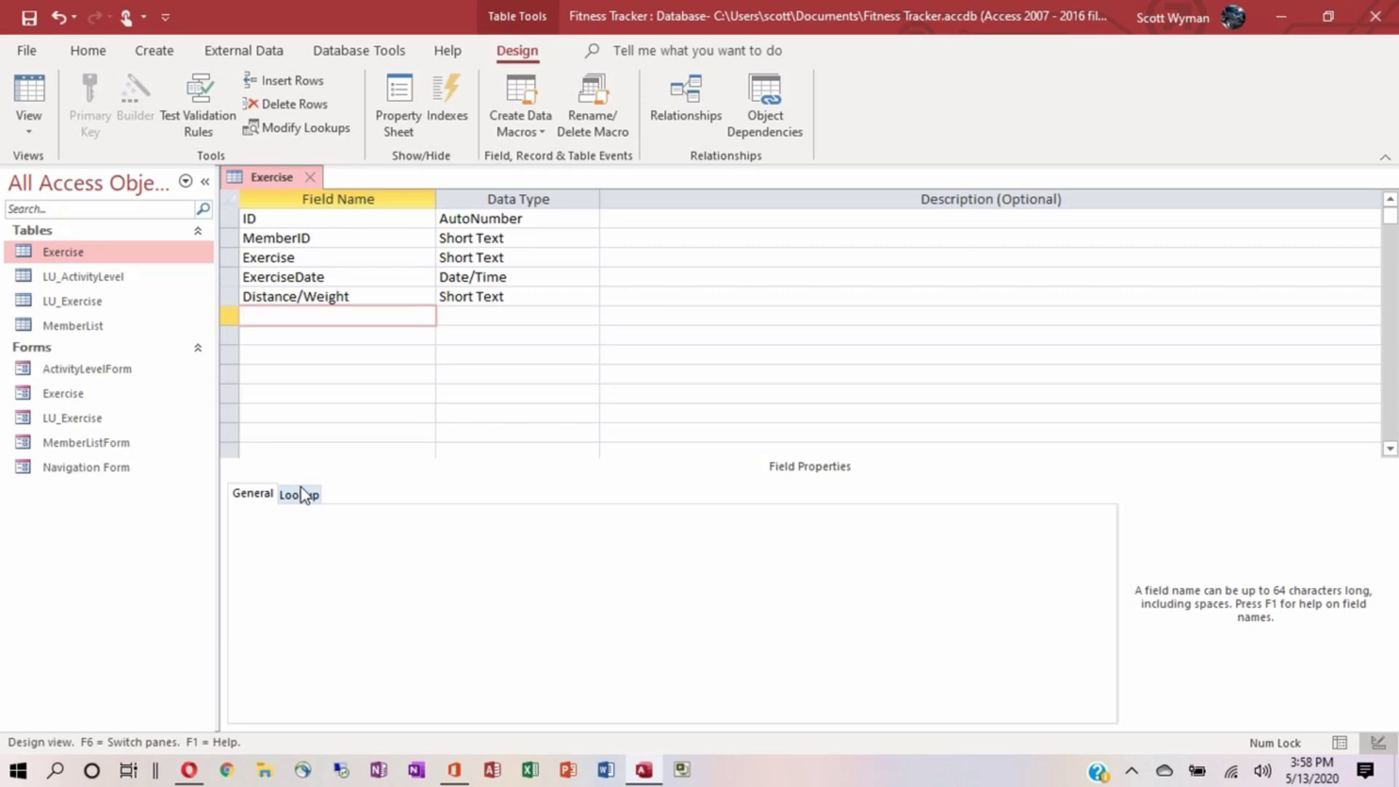
text(Duration/Reps)
key(Tab)
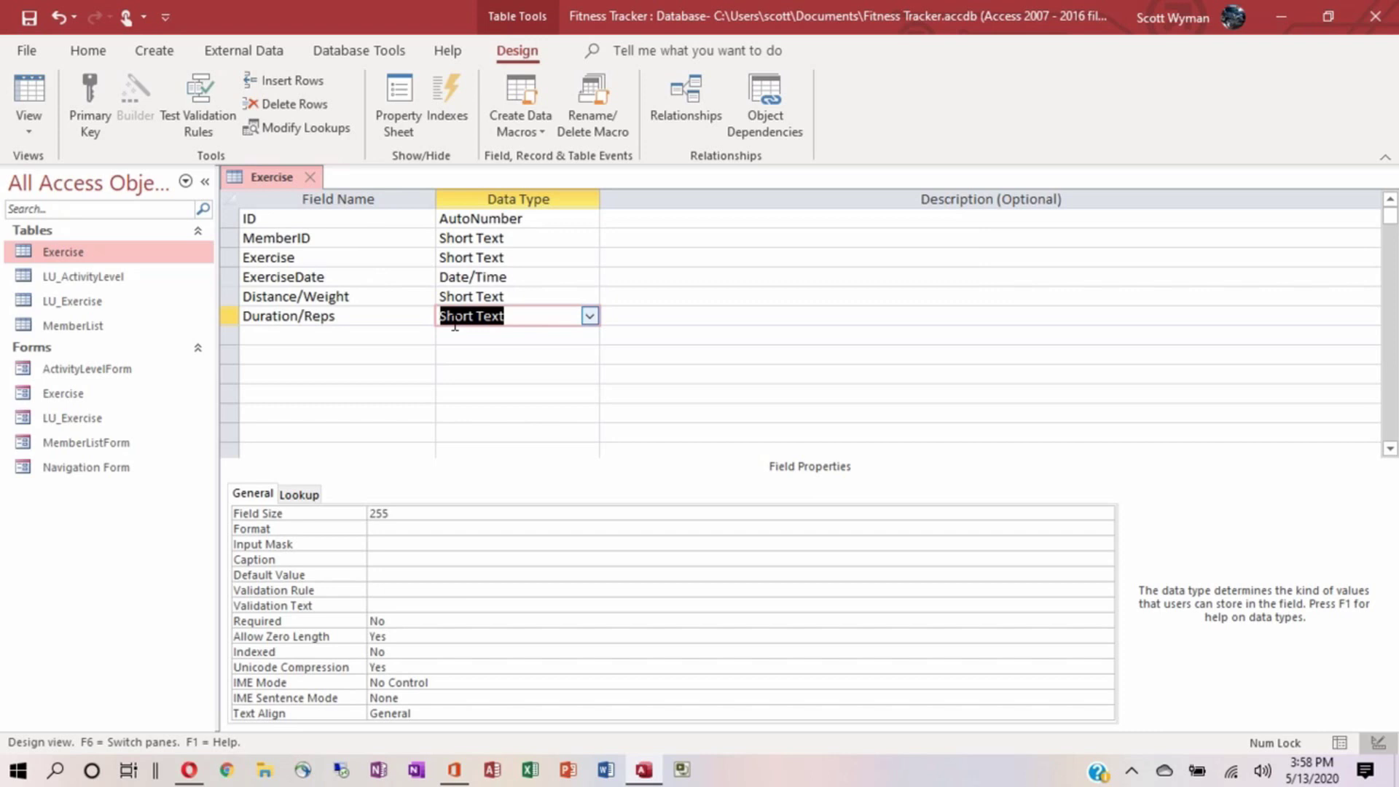
Set the field size of the Duration/Reps field to 20.
click(401, 513)
drag(402, 513, 369, 514)
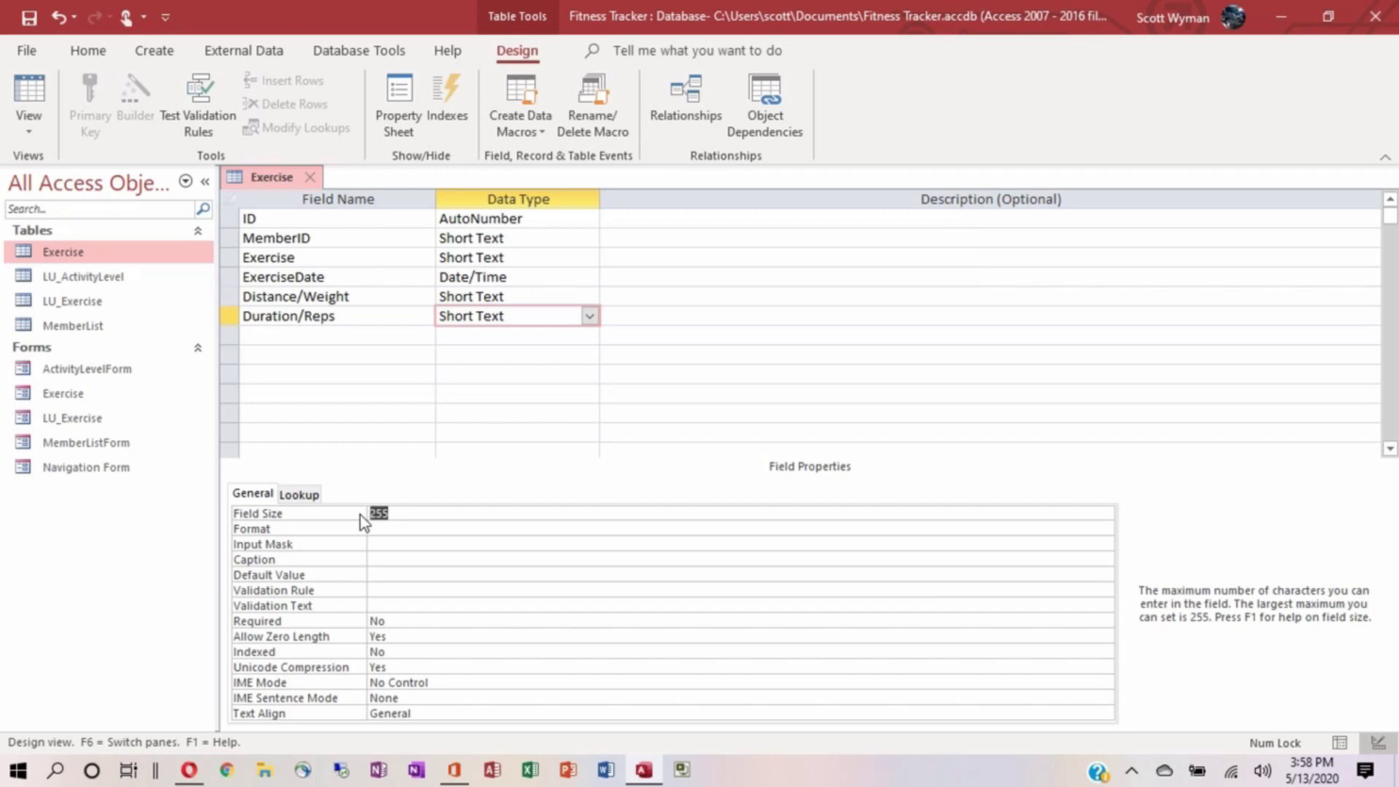
text(20)
Set the Distance/Weight field's size to 20 and its text alignment to Left.
click(377, 296)
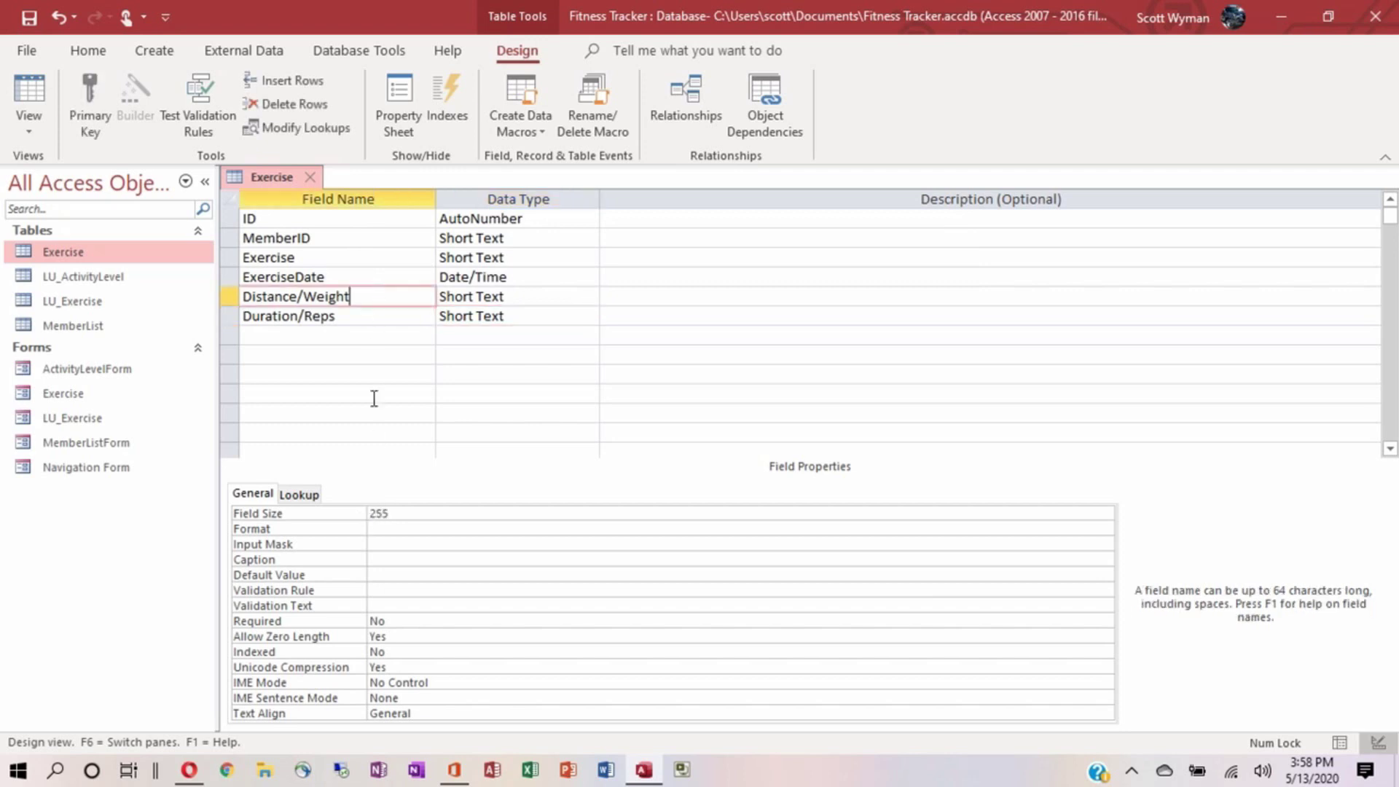
click(432, 513)
key(BackSpace)
key(BackSpace)
text(0)
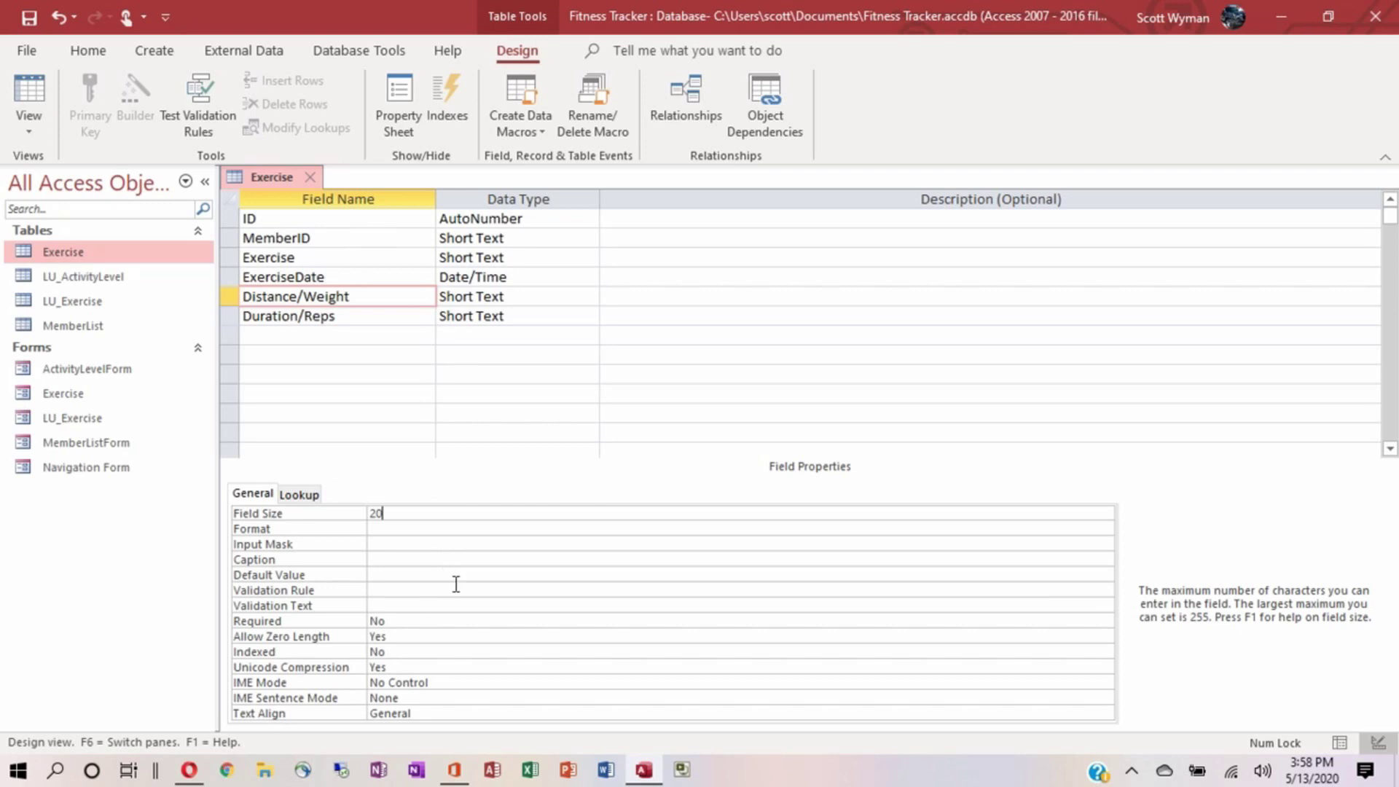
double_click(433, 714)
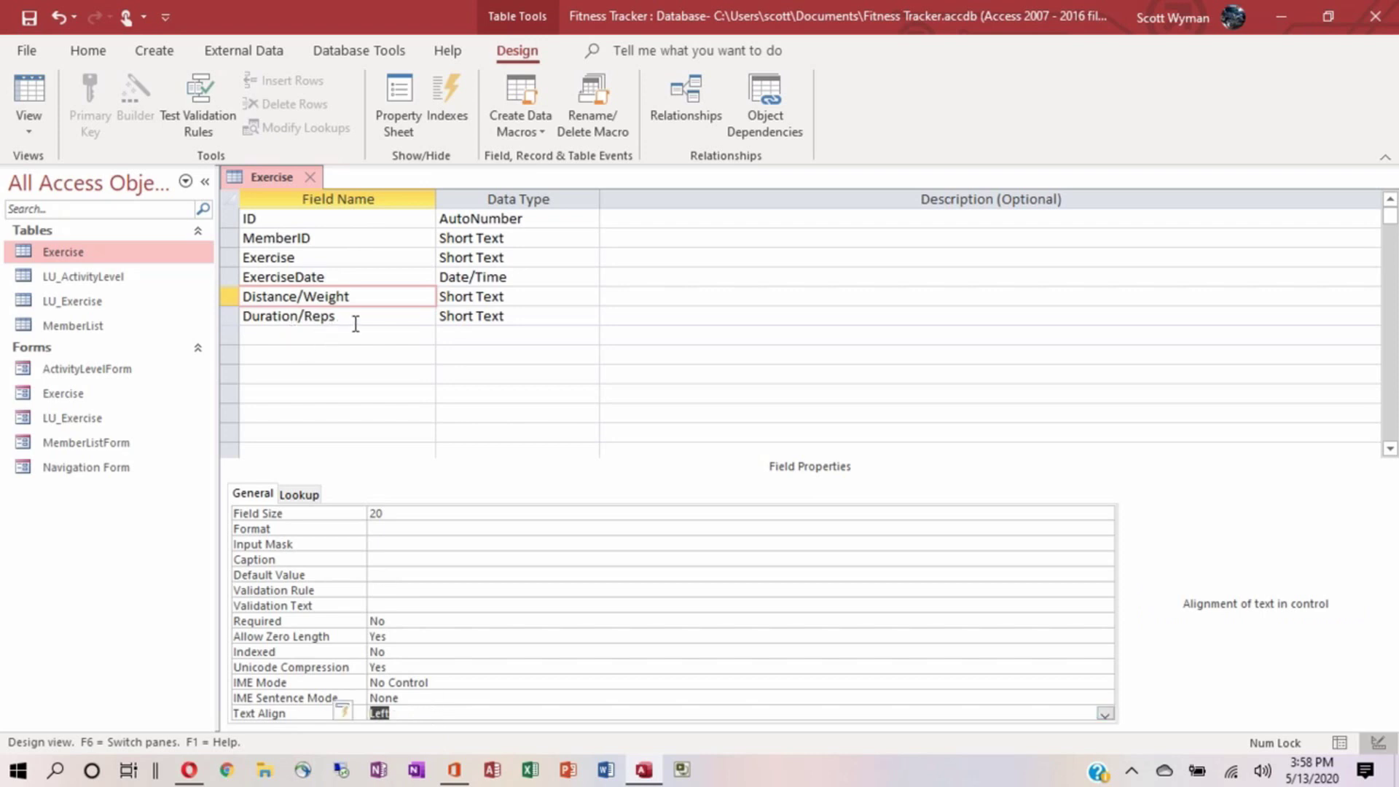
Set the Duration/Reps field's text alignment to Left and move the ExerciseDate field below Duration/Reps.
click(356, 323)
double_click(436, 714)
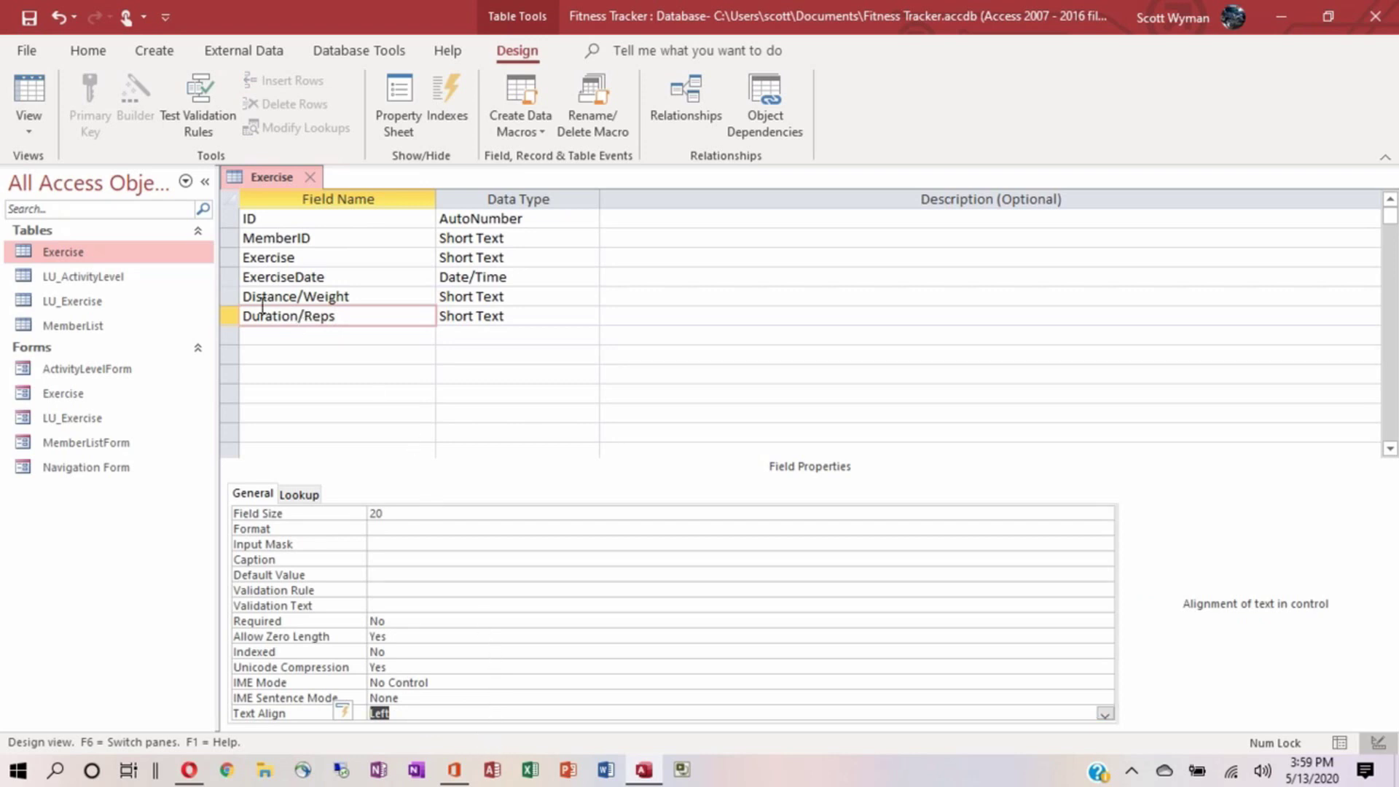
click(232, 277)
drag(232, 277, 229, 338)
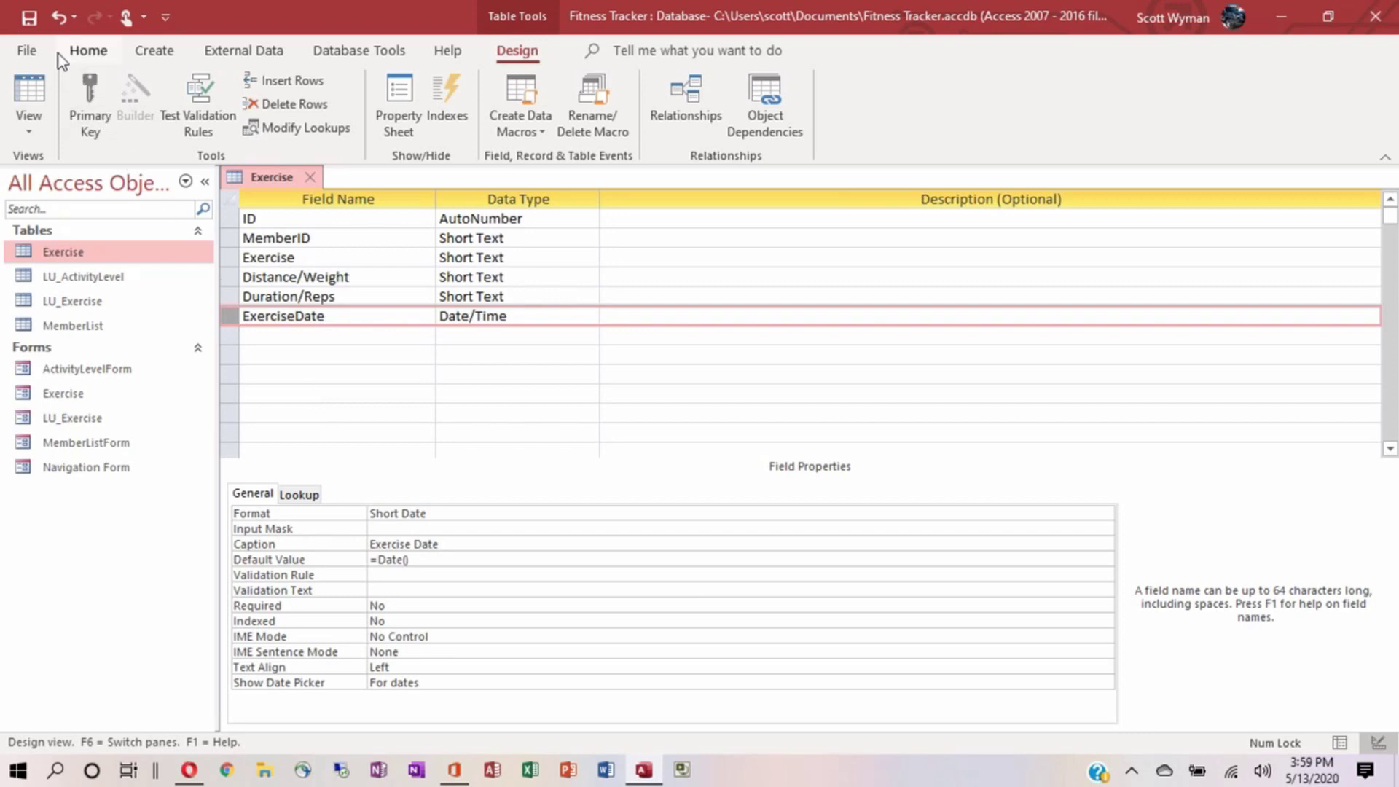
Save the Exercise table, check its columns in Datasheet View and close it.
click(26, 20)
click(29, 91)
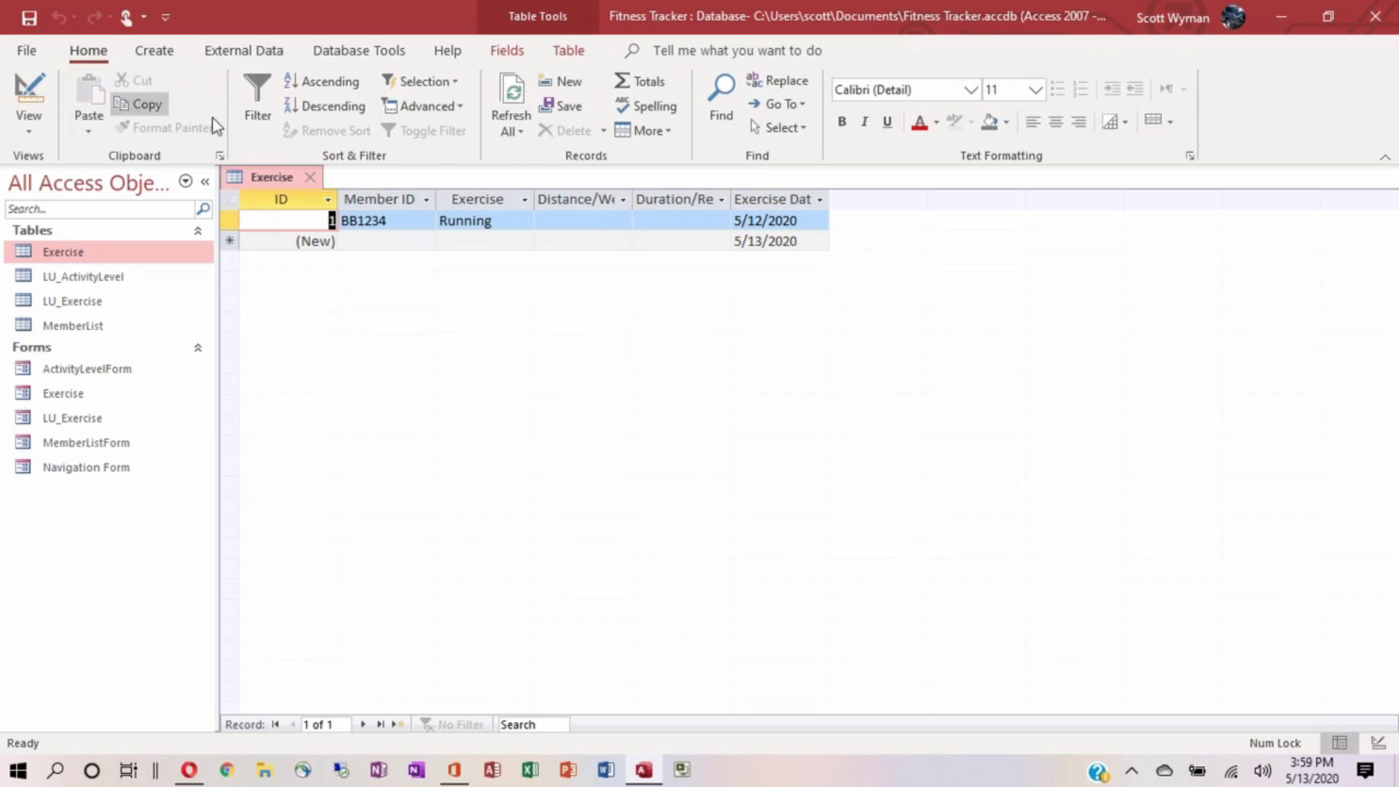
click(312, 178)
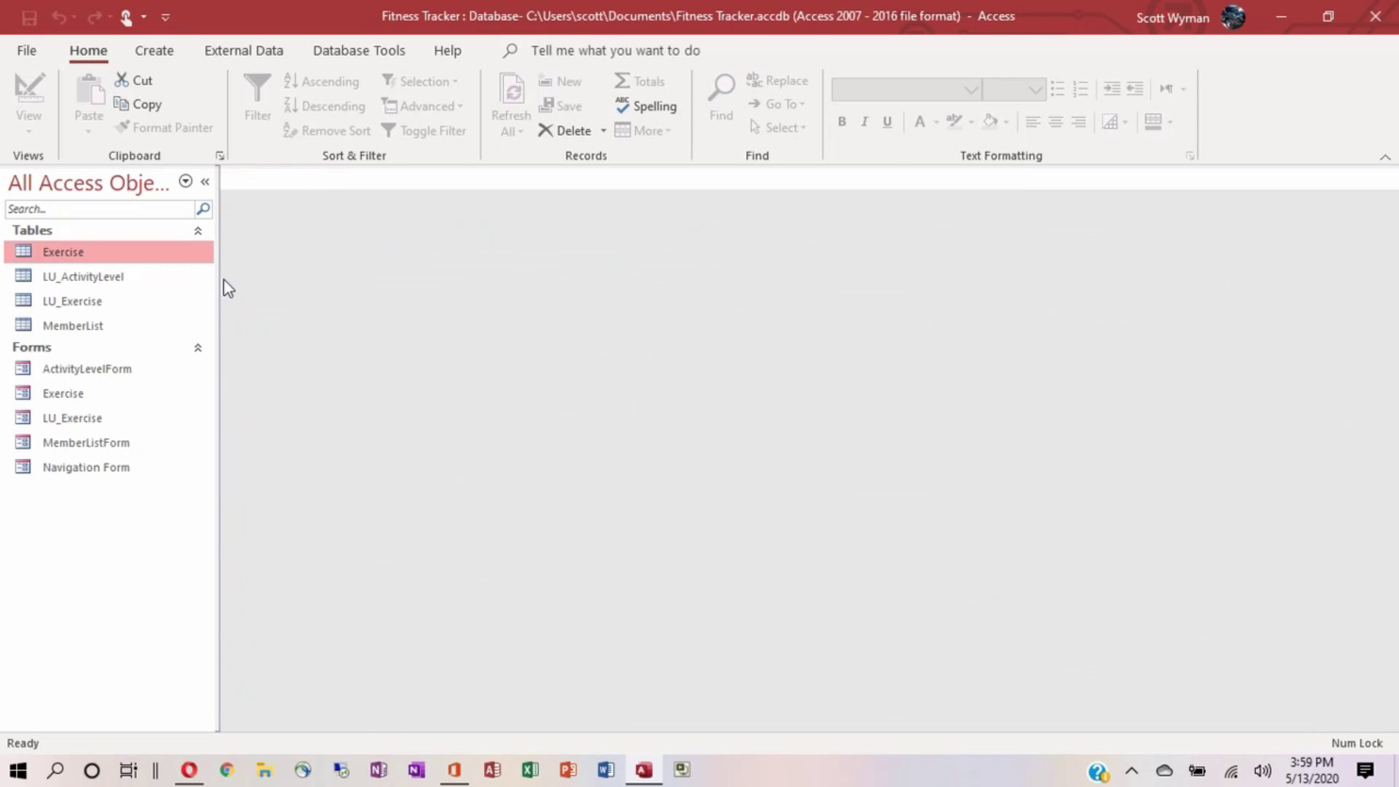
Open MemberListForm, open the Exercise form through Log Exercises and switch the Exercise form to Design View.
double_click(75, 445)
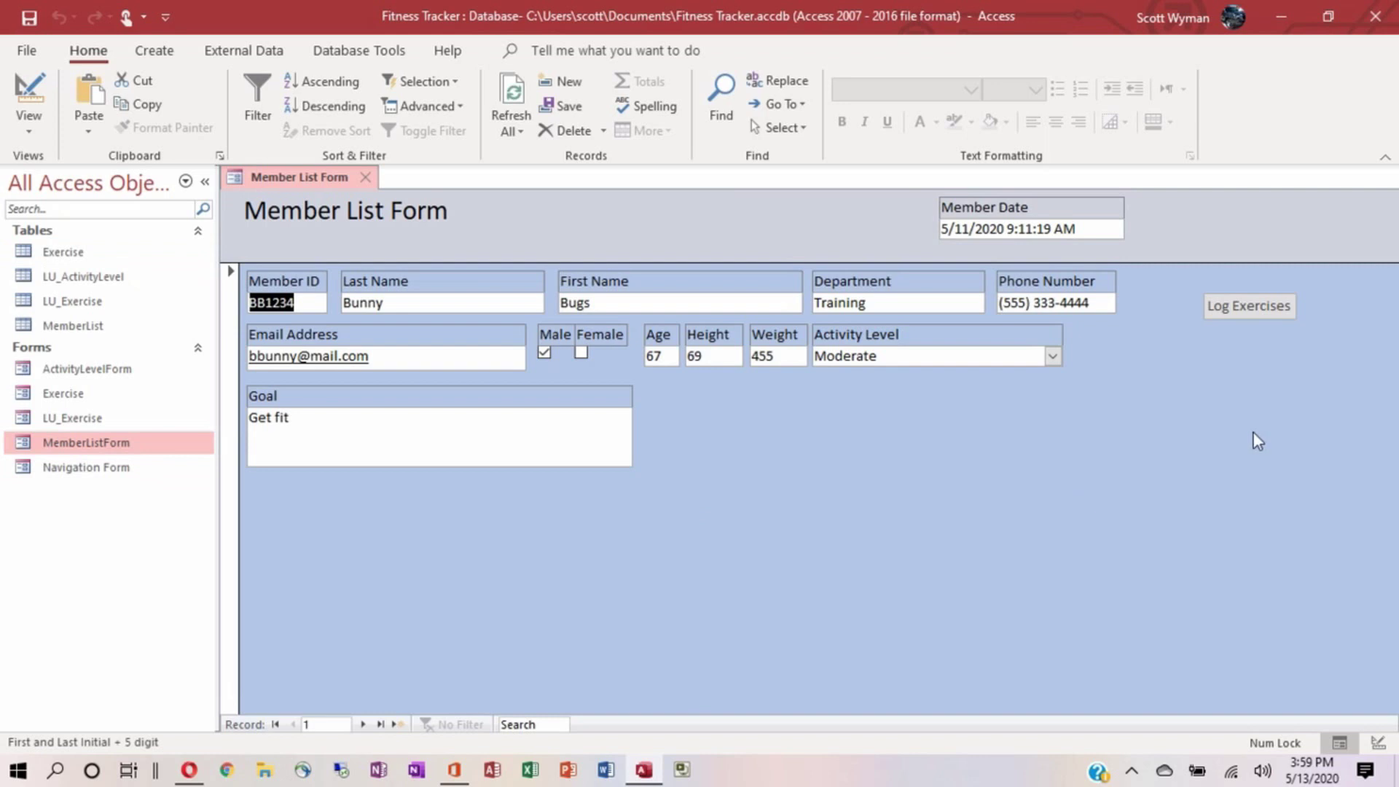
click(1255, 305)
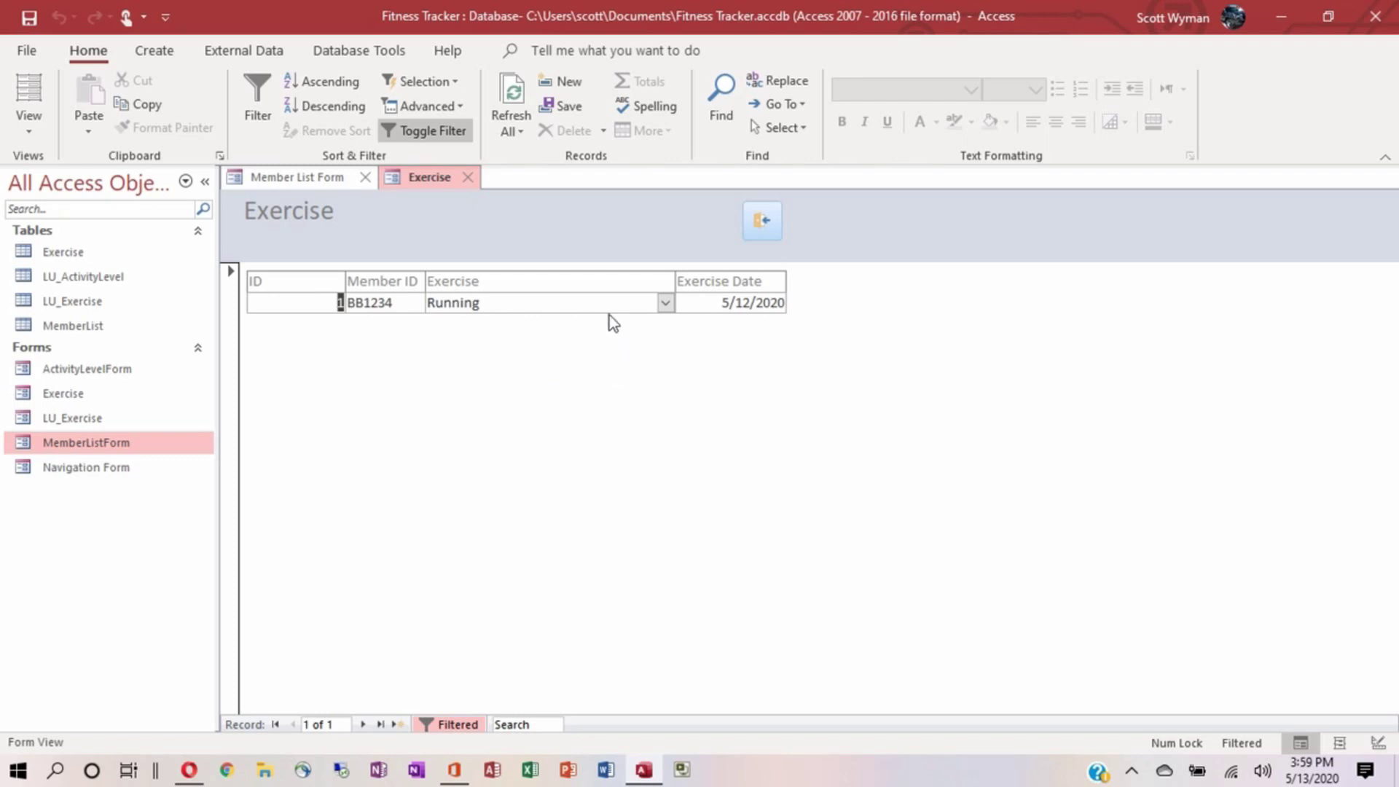
right_click(427, 178)
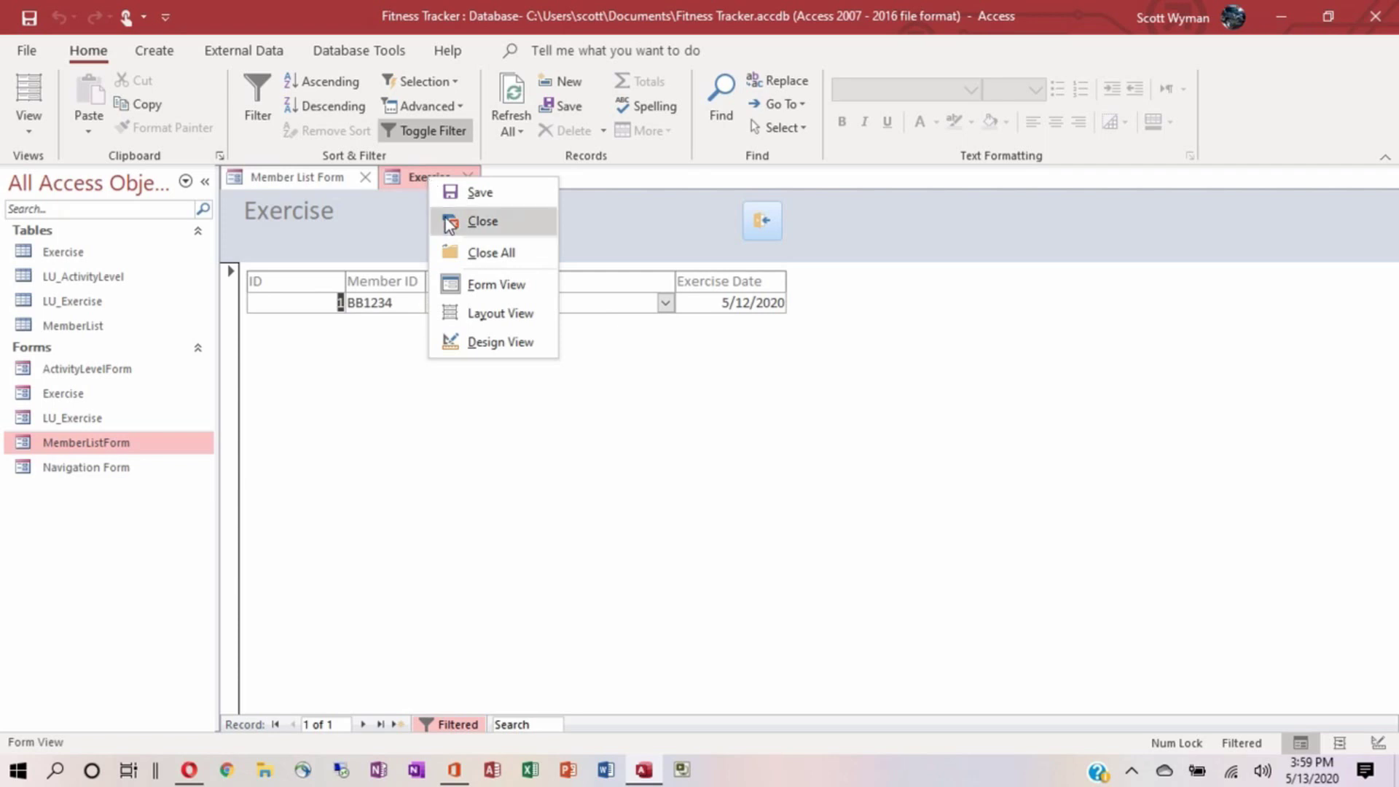
click(493, 343)
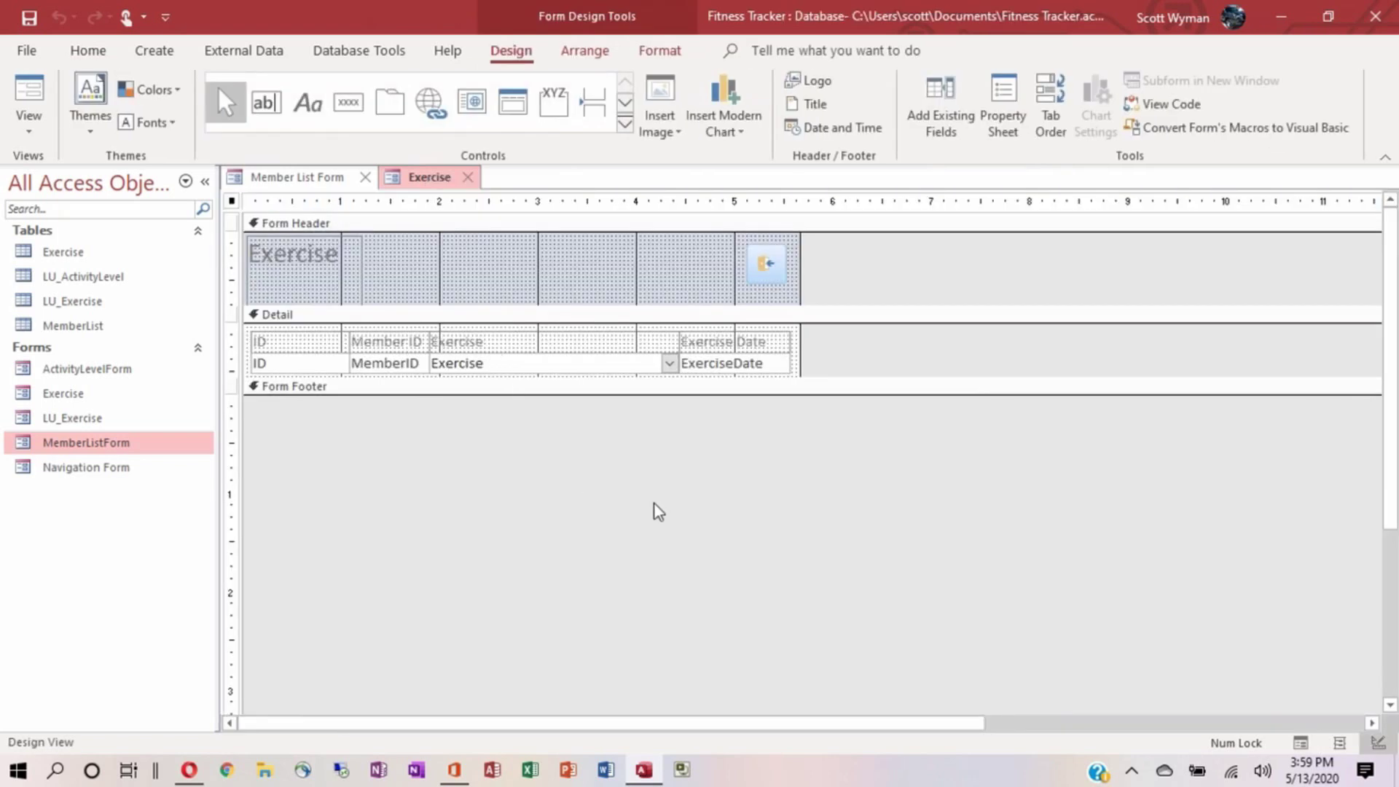
Widen the Exercise form to about 11 inches and move the Exercise Date field with its label to the form's far right edge.
drag(797, 283, 1321, 295)
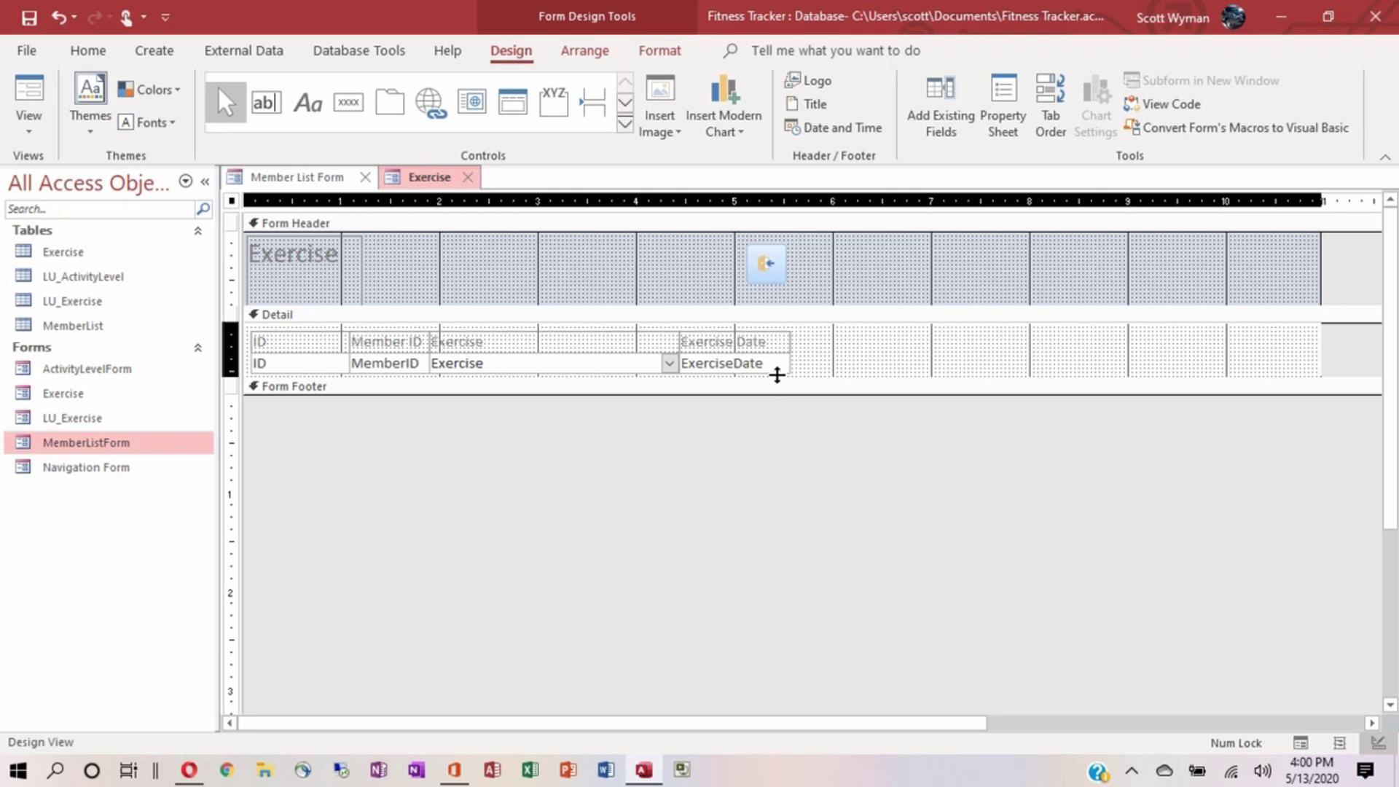
click(777, 368)
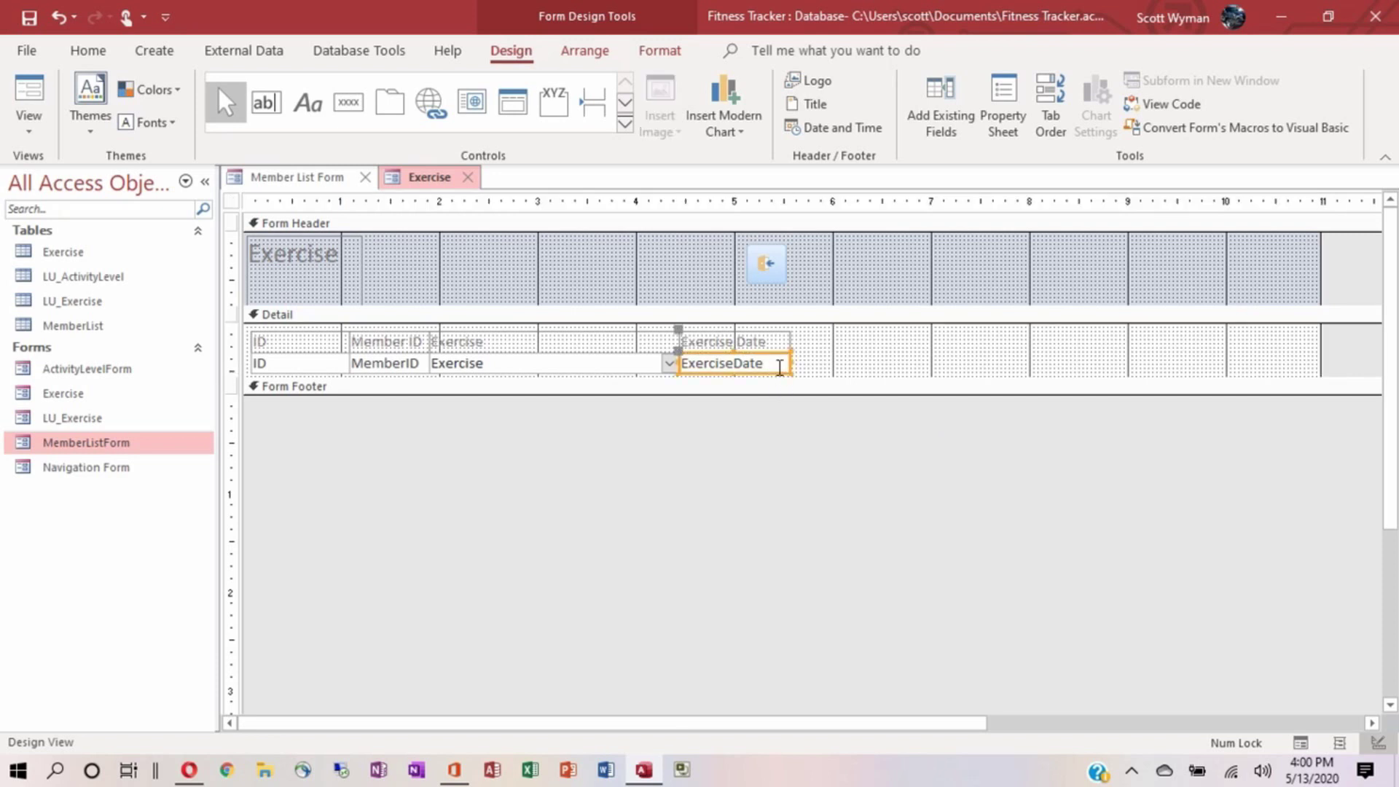
drag(780, 368, 1245, 369)
key(Right)
key(Right)
key(Right)
key(Right)
key(Right)
key(Right)
key(Right)
key(Right)
key(Right)
key(Right)
key(Right)
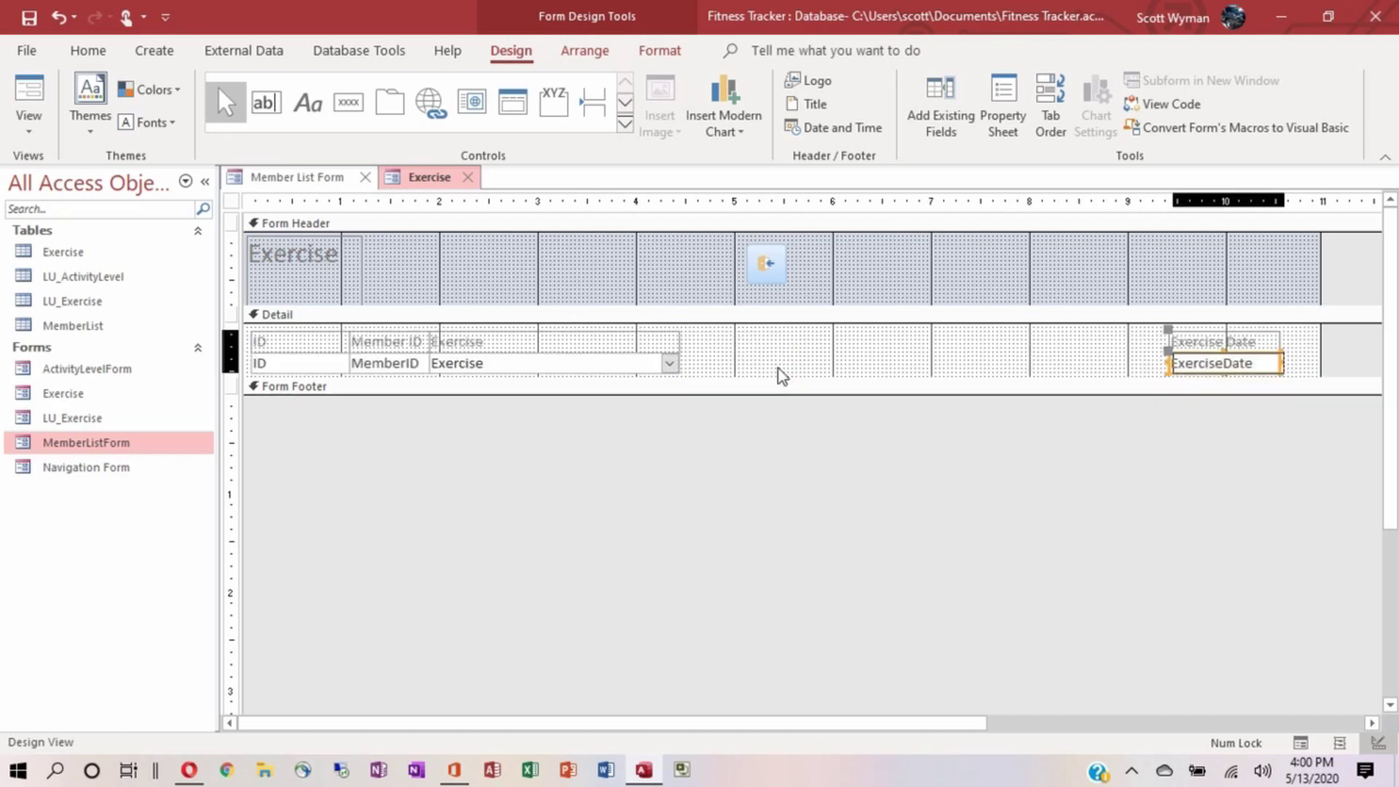
key(Right)
key(Right)
key(Right)
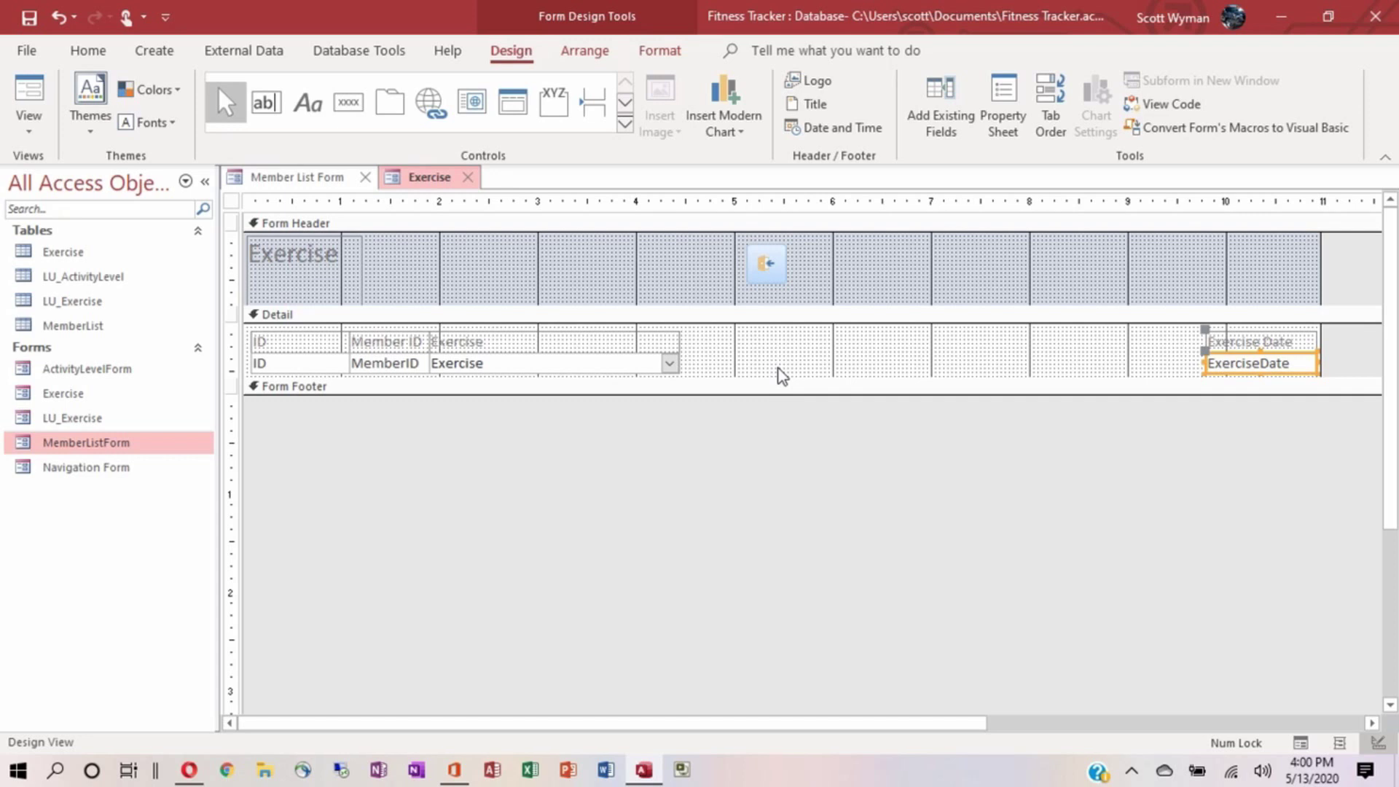
Add the Distance/Weight field to the Detail section beside Exercise, with its label above the box and the box as wide as the label.
click(947, 106)
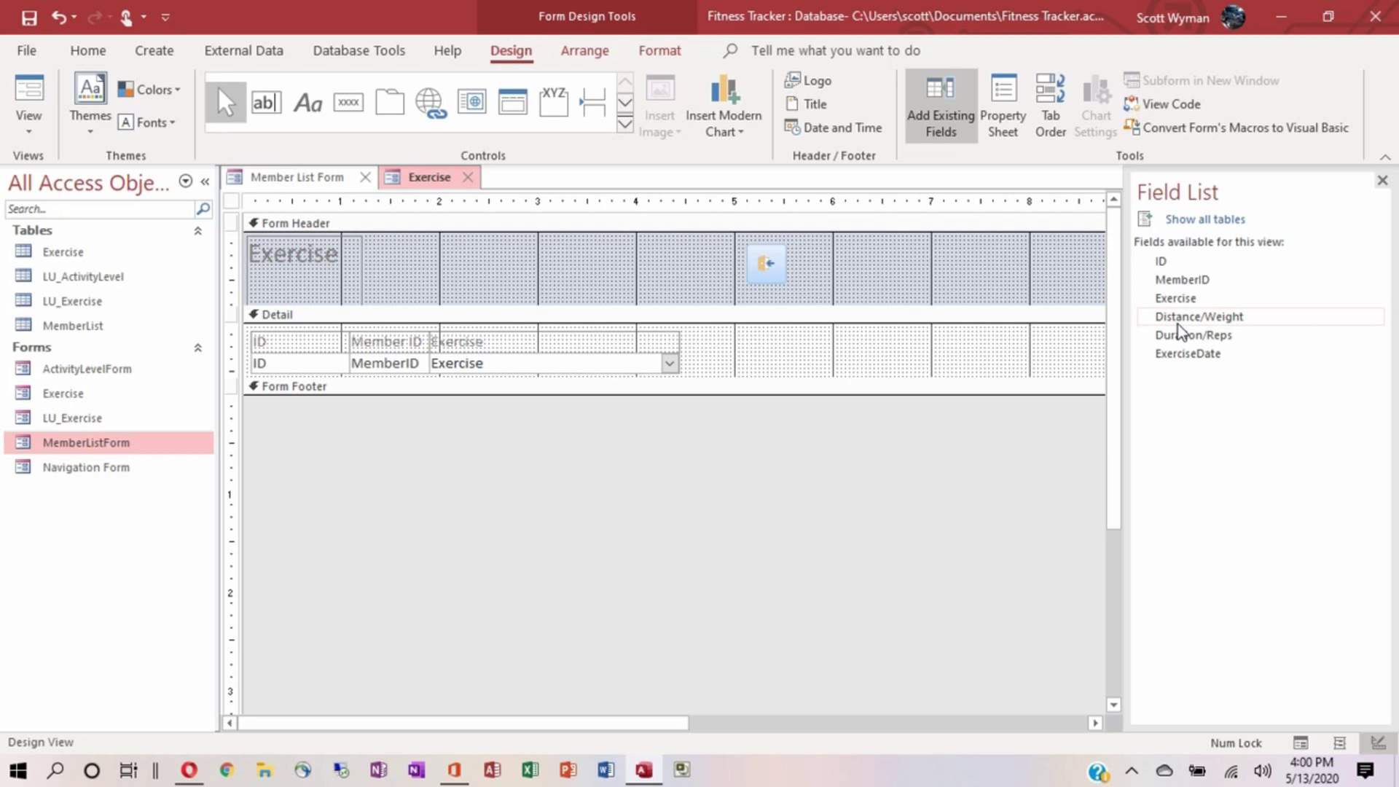
drag(1181, 326, 928, 367)
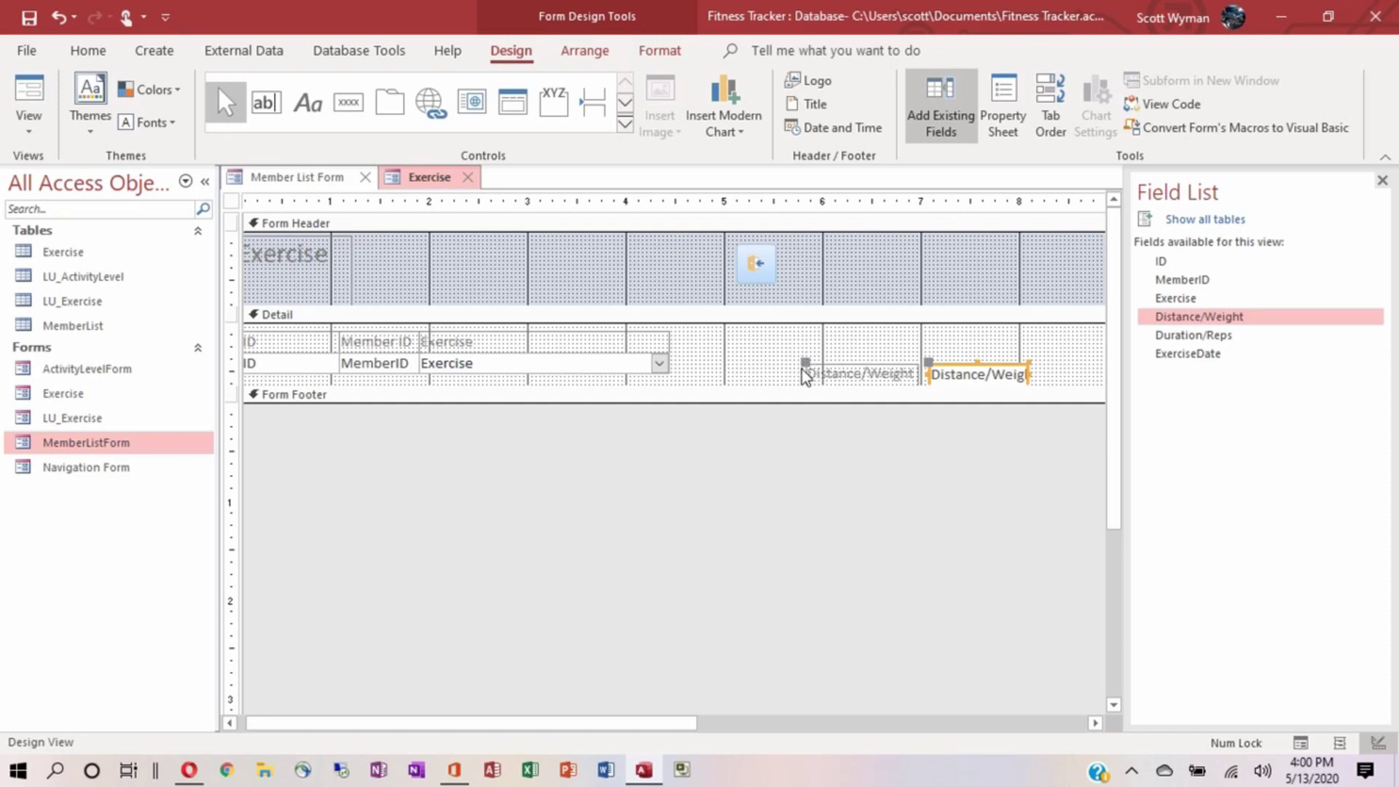
drag(803, 365, 925, 340)
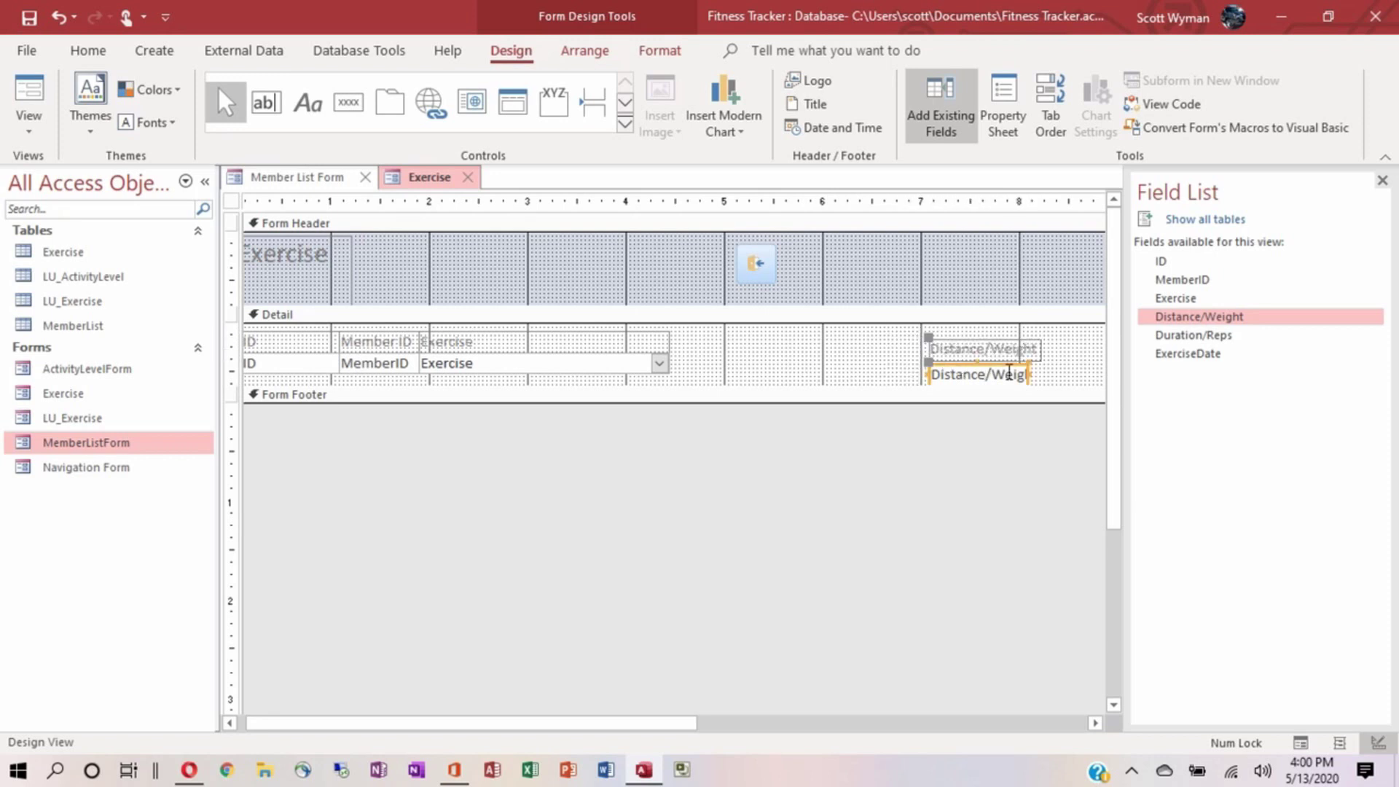
drag(1028, 374, 1040, 379)
drag(937, 356, 696, 349)
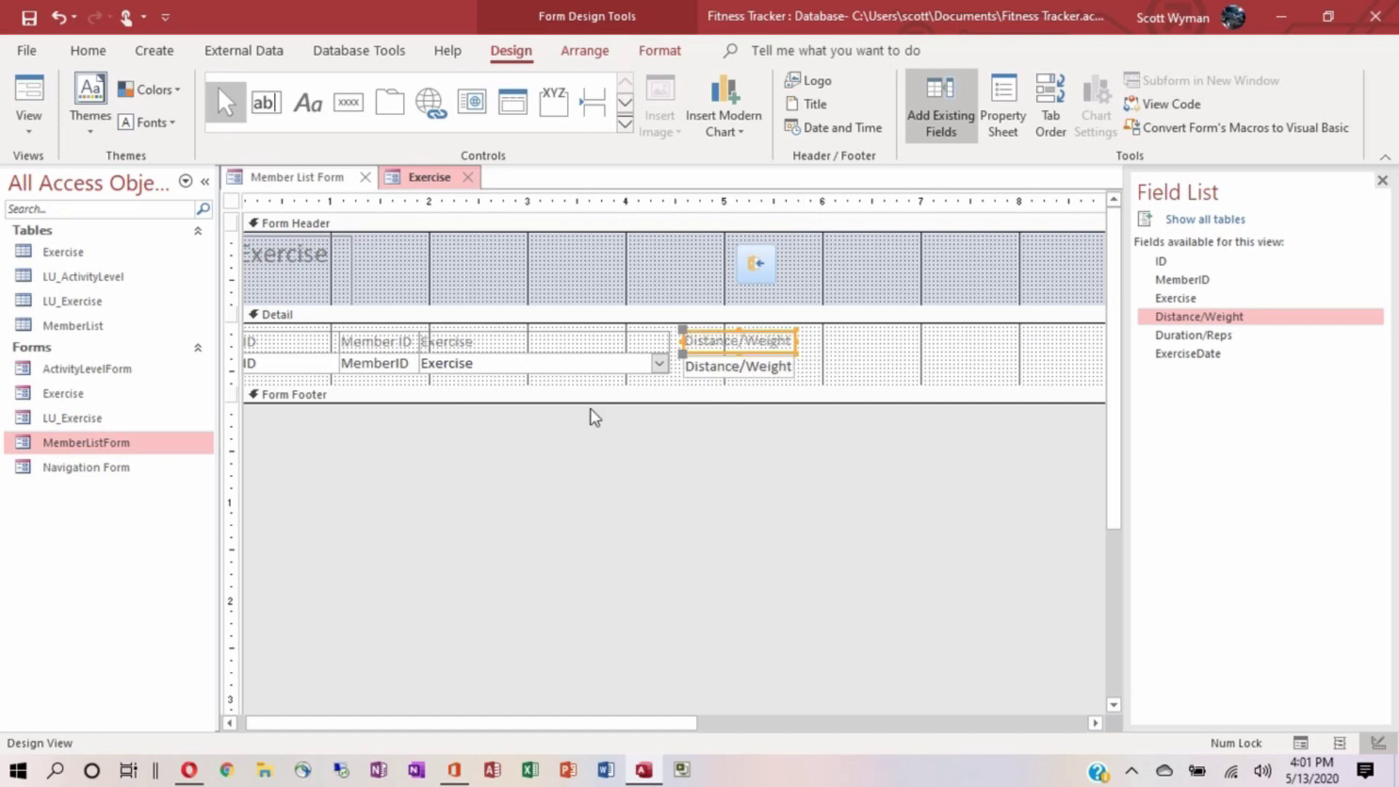
Nudge the MemberID, Exercise and Distance/Weight fields rightward to leave small gaps between the fields in the Detail section.
click(589, 366)
key(Right)
key(Right)
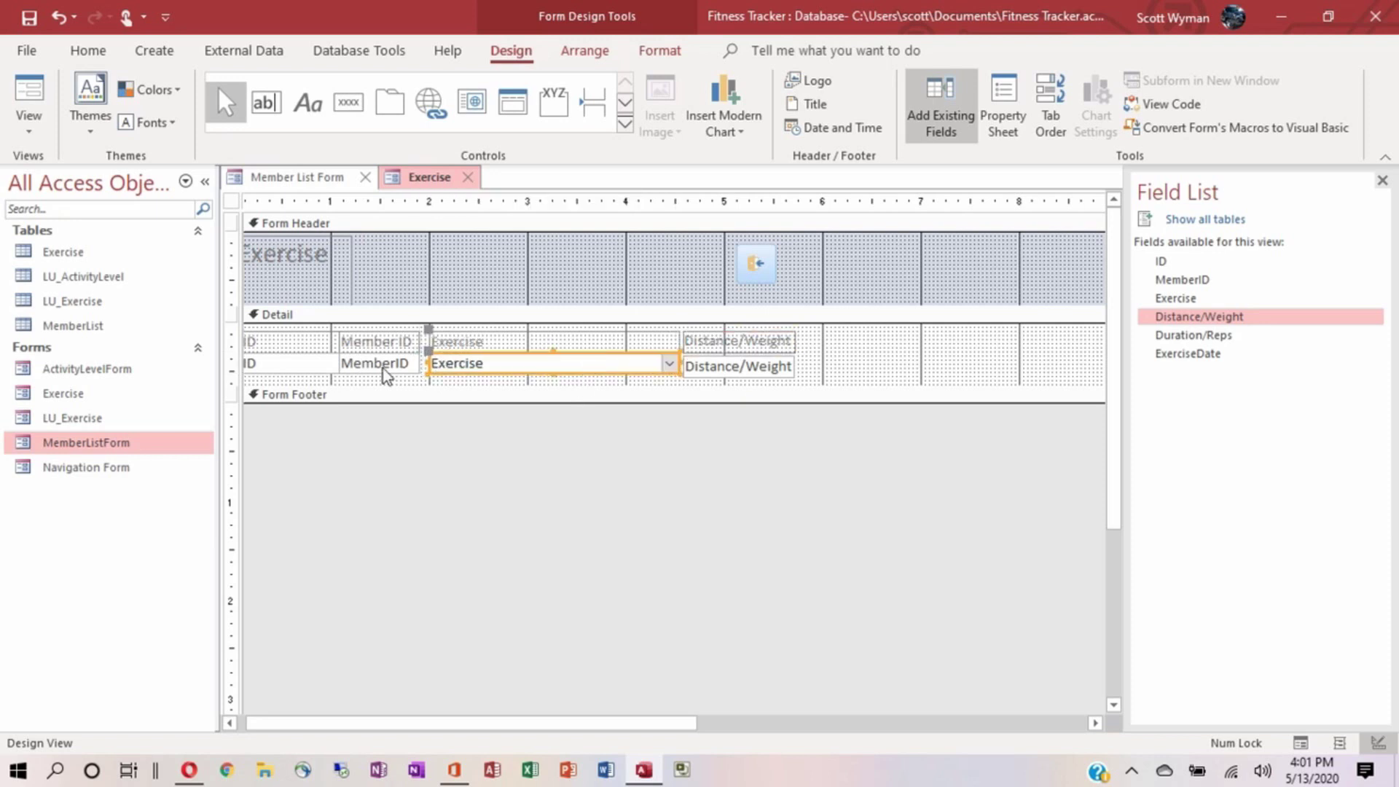
click(383, 366)
key(Right)
key(Right)
click(505, 365)
key(Right)
key(Right)
click(767, 369)
key(Right)
key(Right)
key(Right)
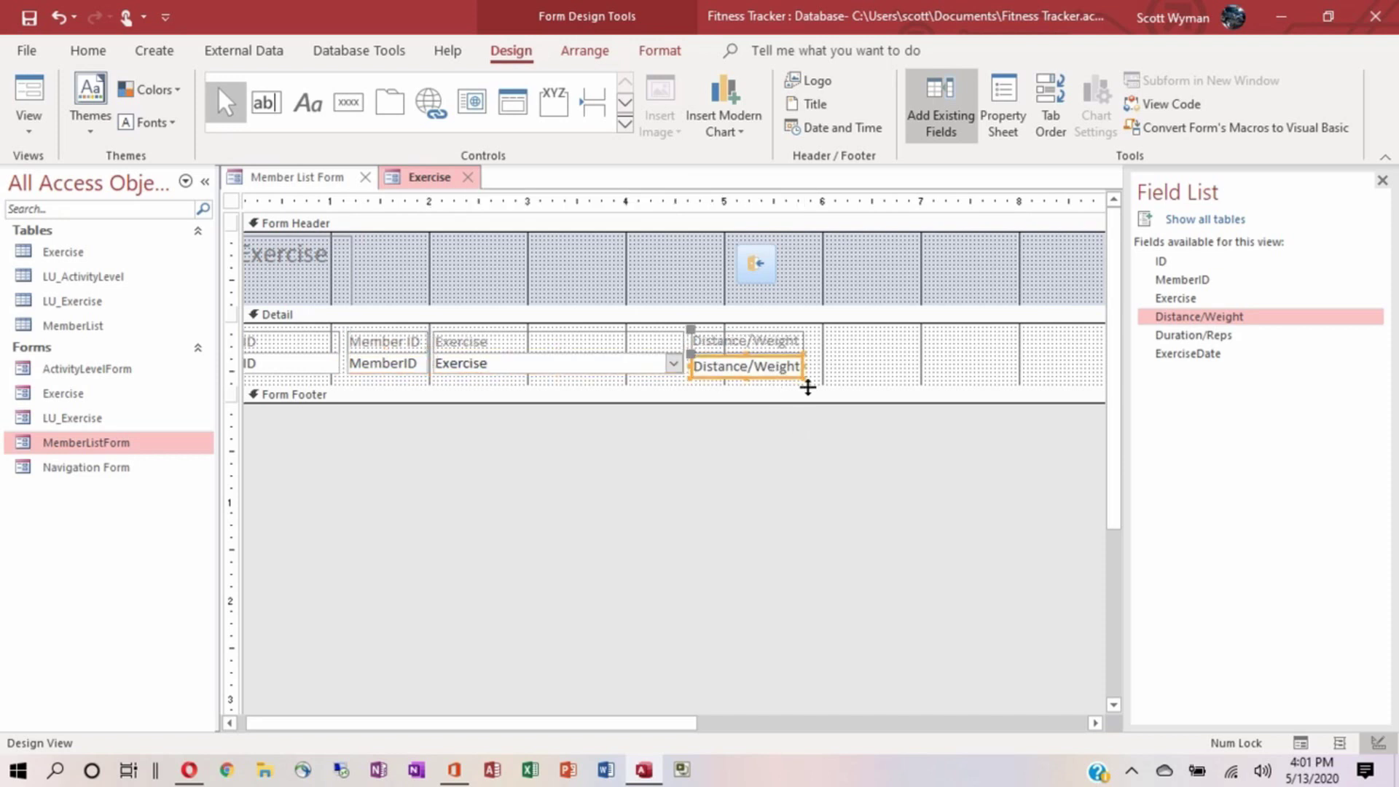
click(829, 373)
click(582, 357)
key(Right)
key(Right)
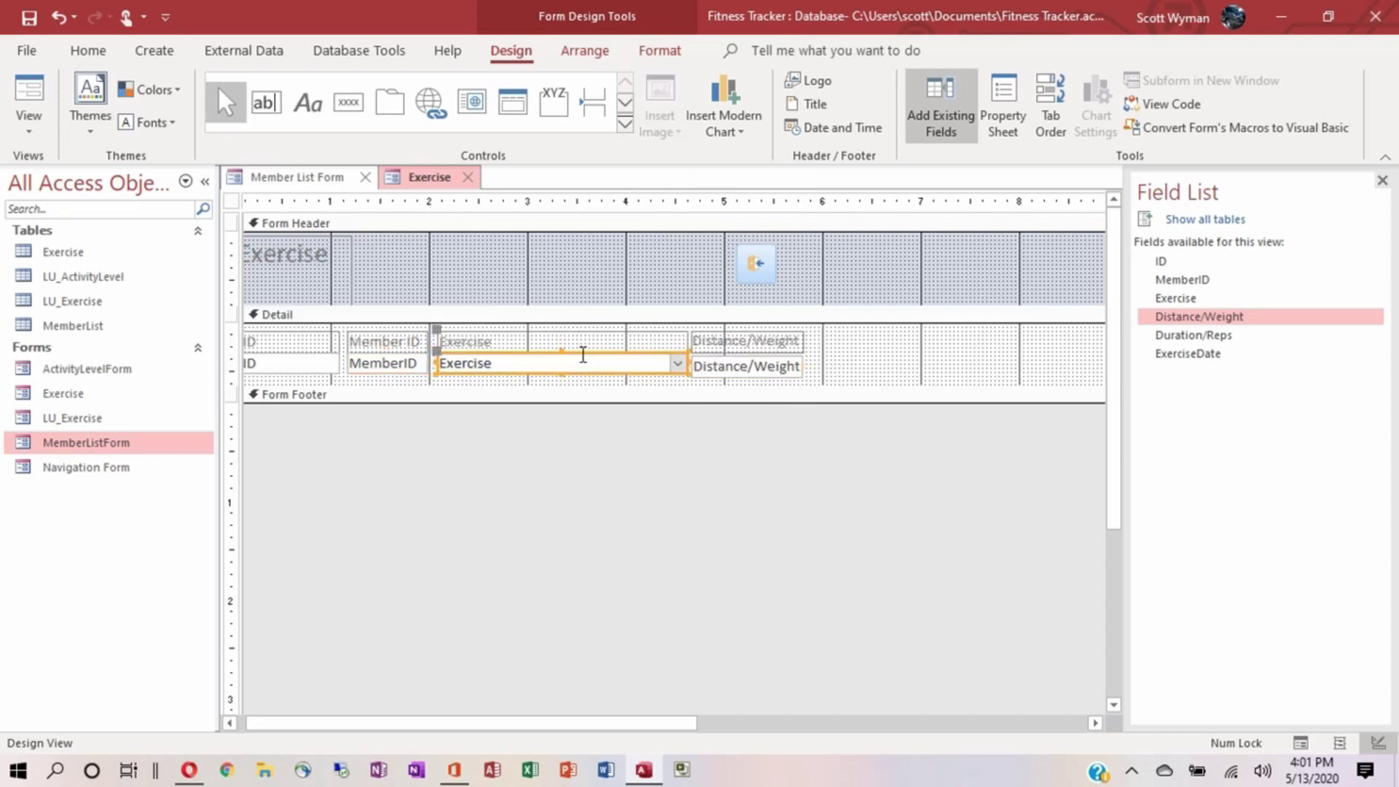
click(728, 373)
key(Right)
key(Right)
click(887, 368)
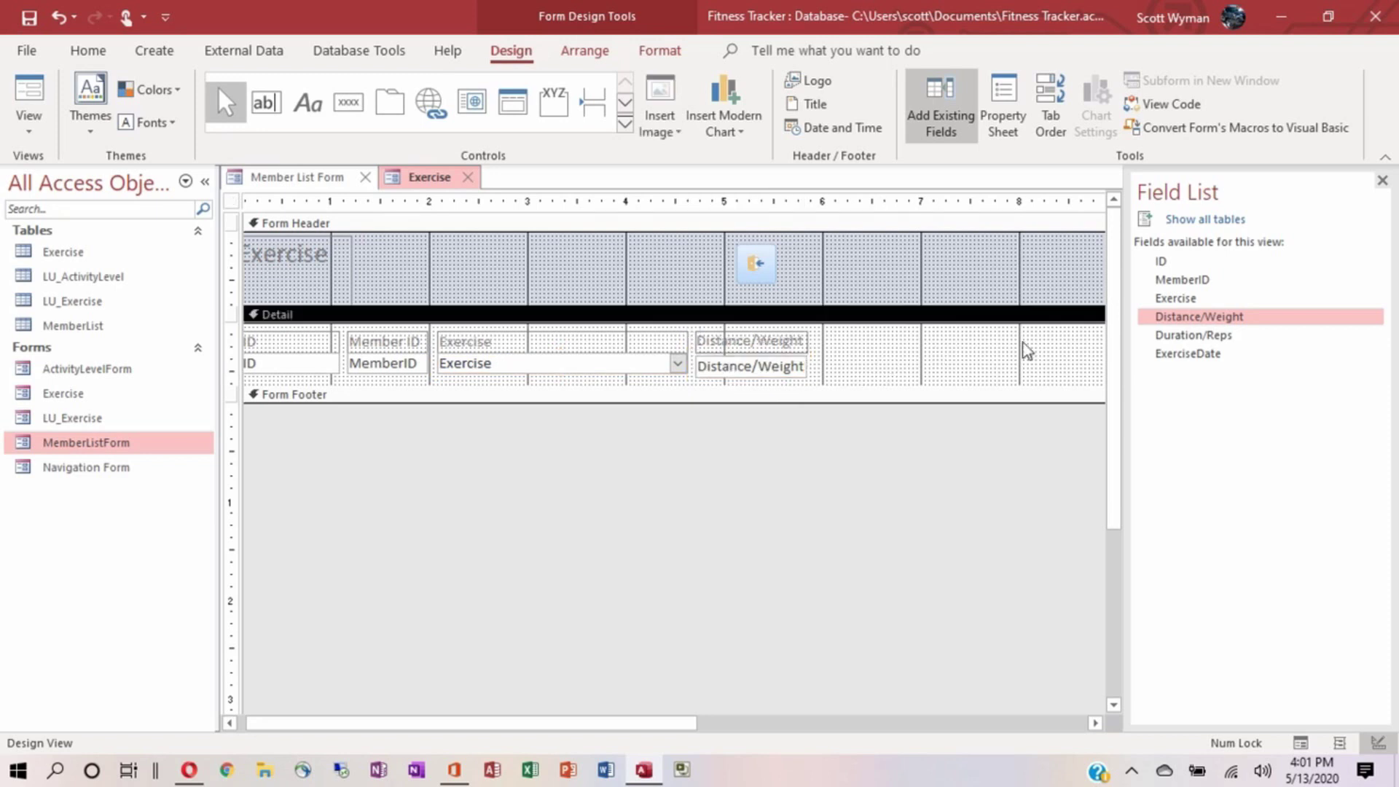
Add the Duration/Reps field to the Detail section beside Distance/Weight with its label above the box, and close the field list.
drag(1166, 336, 948, 369)
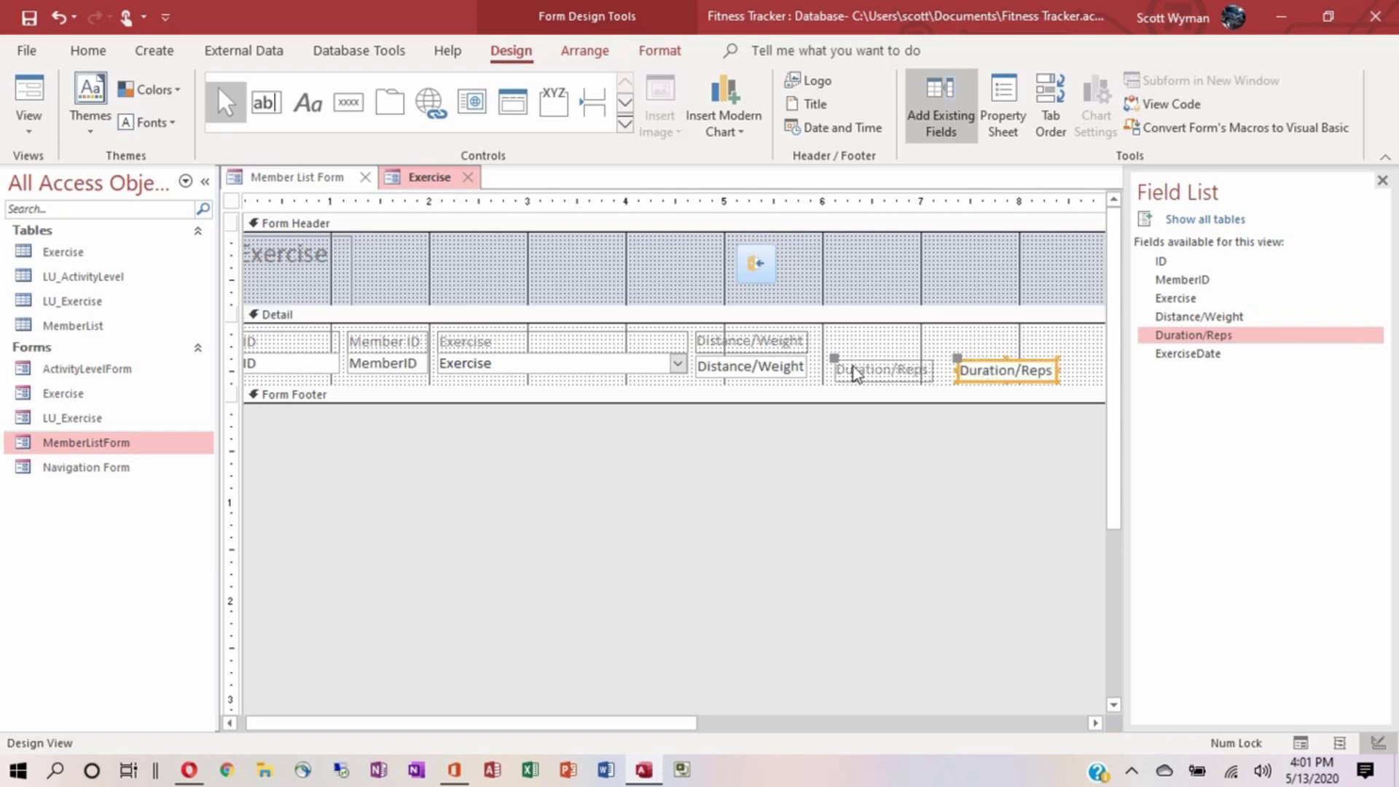
drag(837, 363, 955, 338)
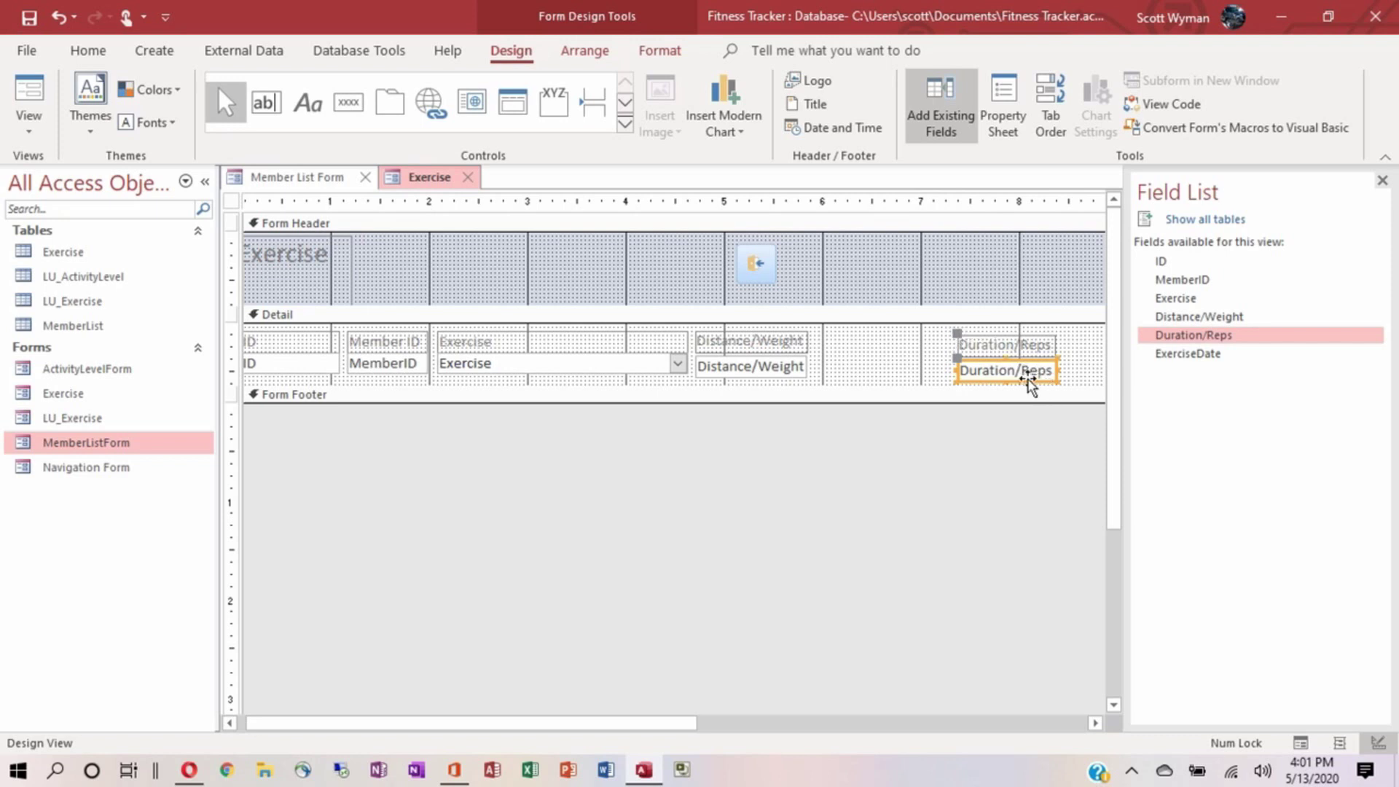
drag(968, 350, 828, 343)
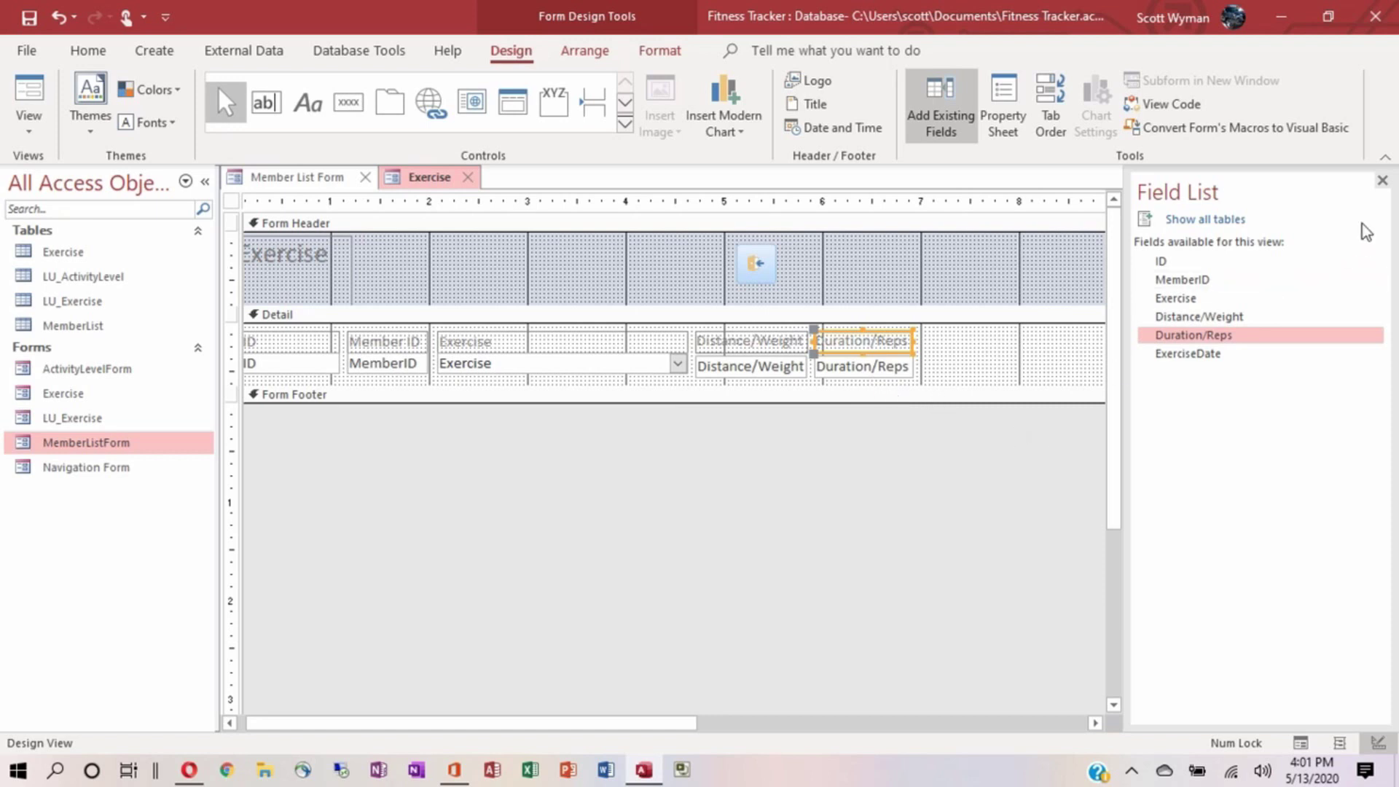
click(1383, 180)
Move the Exercise Date field and its label back beside the Duration/Reps field.
click(1237, 350)
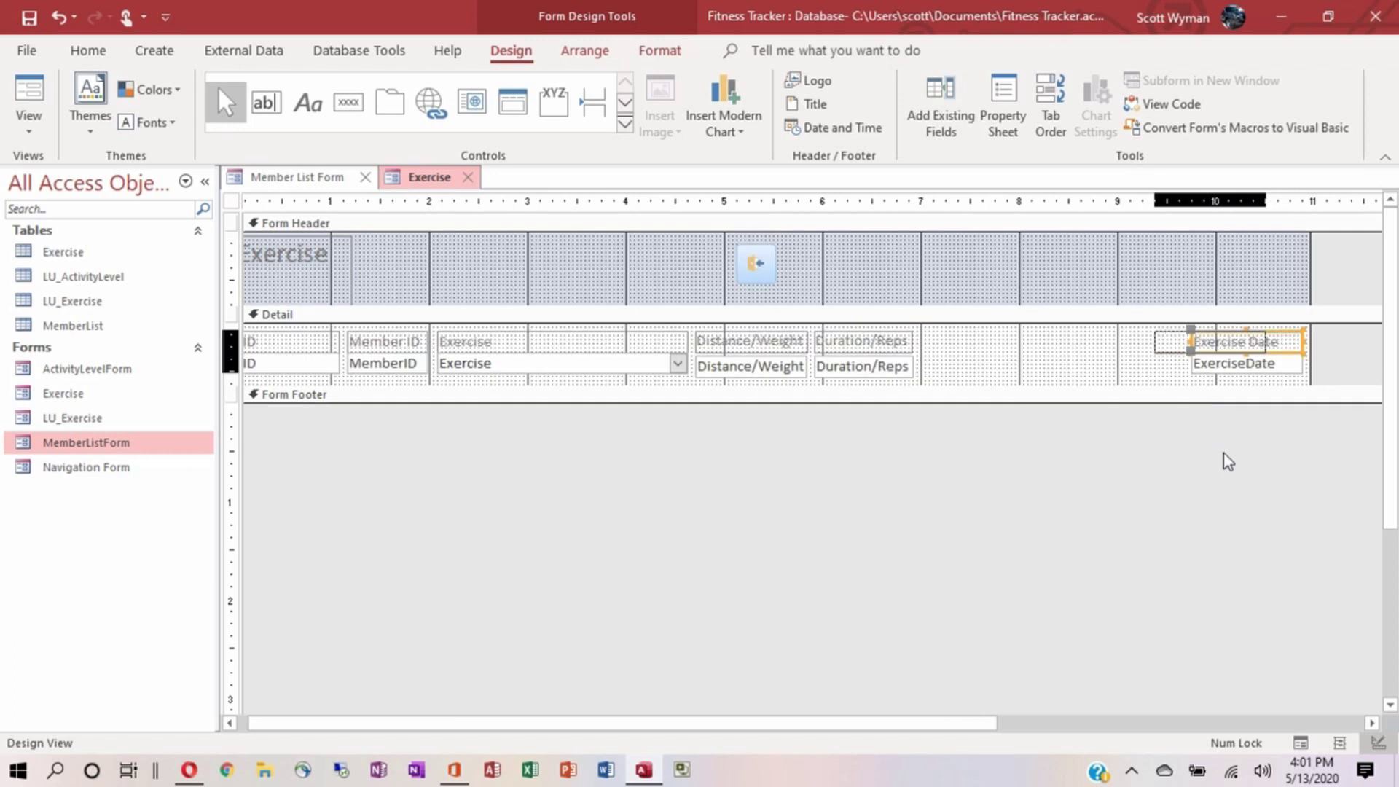
key(Left)
key(Left)
key(Left)
key(Left)
key(Left)
key(Left)
key(Left)
key(Left)
key(Left)
key(Left)
key(Left)
key(Left)
key(Left)
key(Left)
key(Left)
key(Left)
key(Left)
key(Left)
key(Left)
key(Left)
key(Left)
key(Left)
key(Left)
key(Left)
key(Left)
key(Left)
key(Left)
key(Left)
key(Left)
key(Left)
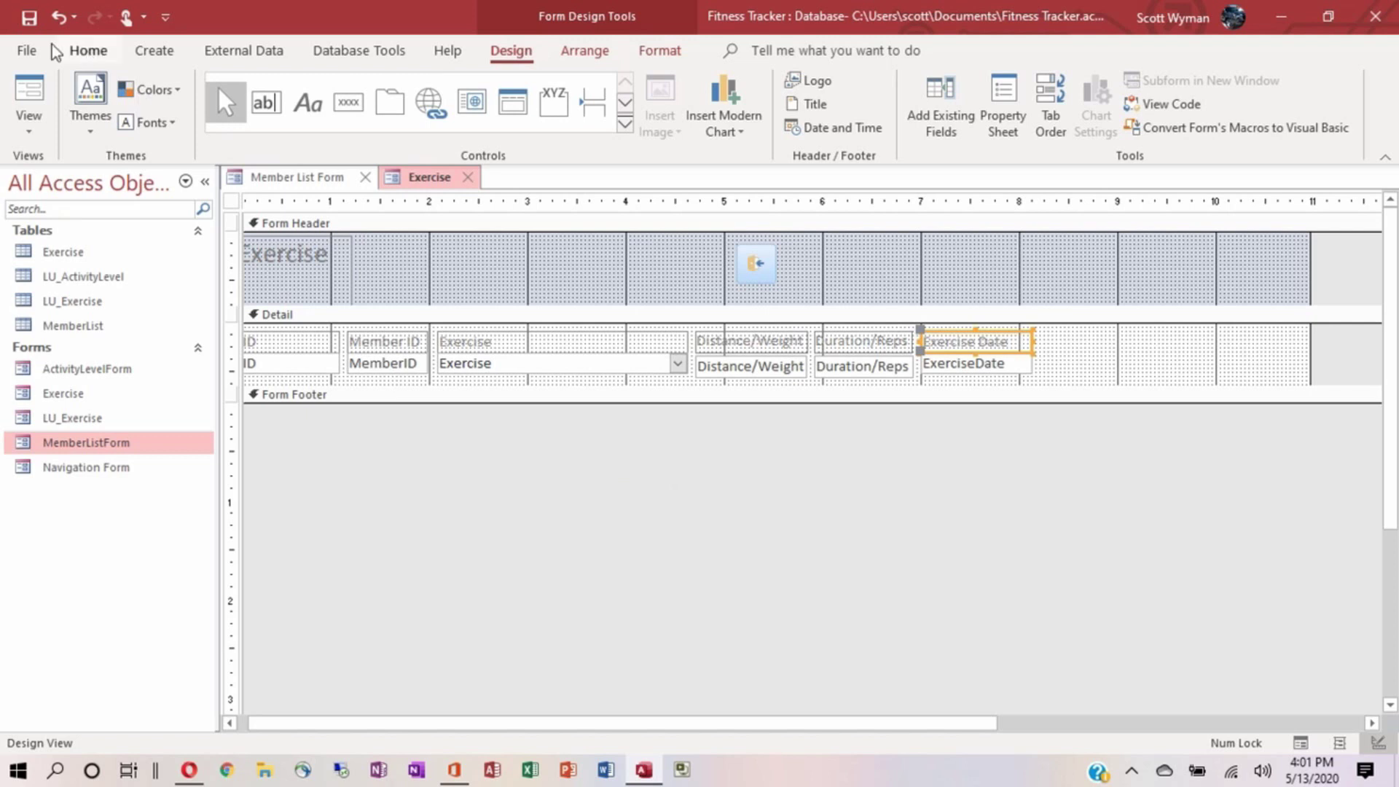
Check the Exercise form's field layout and borders in Form View and return to Design View.
click(41, 94)
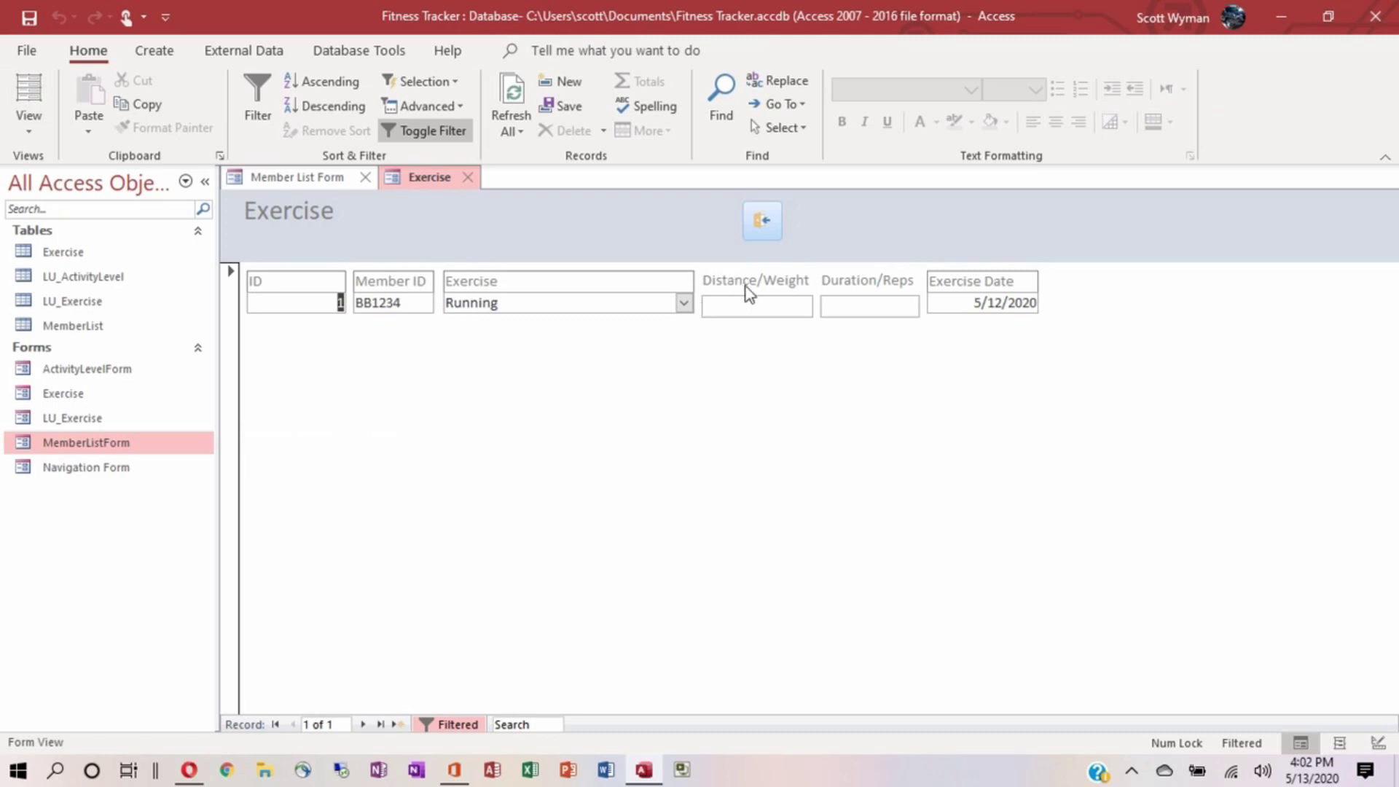
click(528, 281)
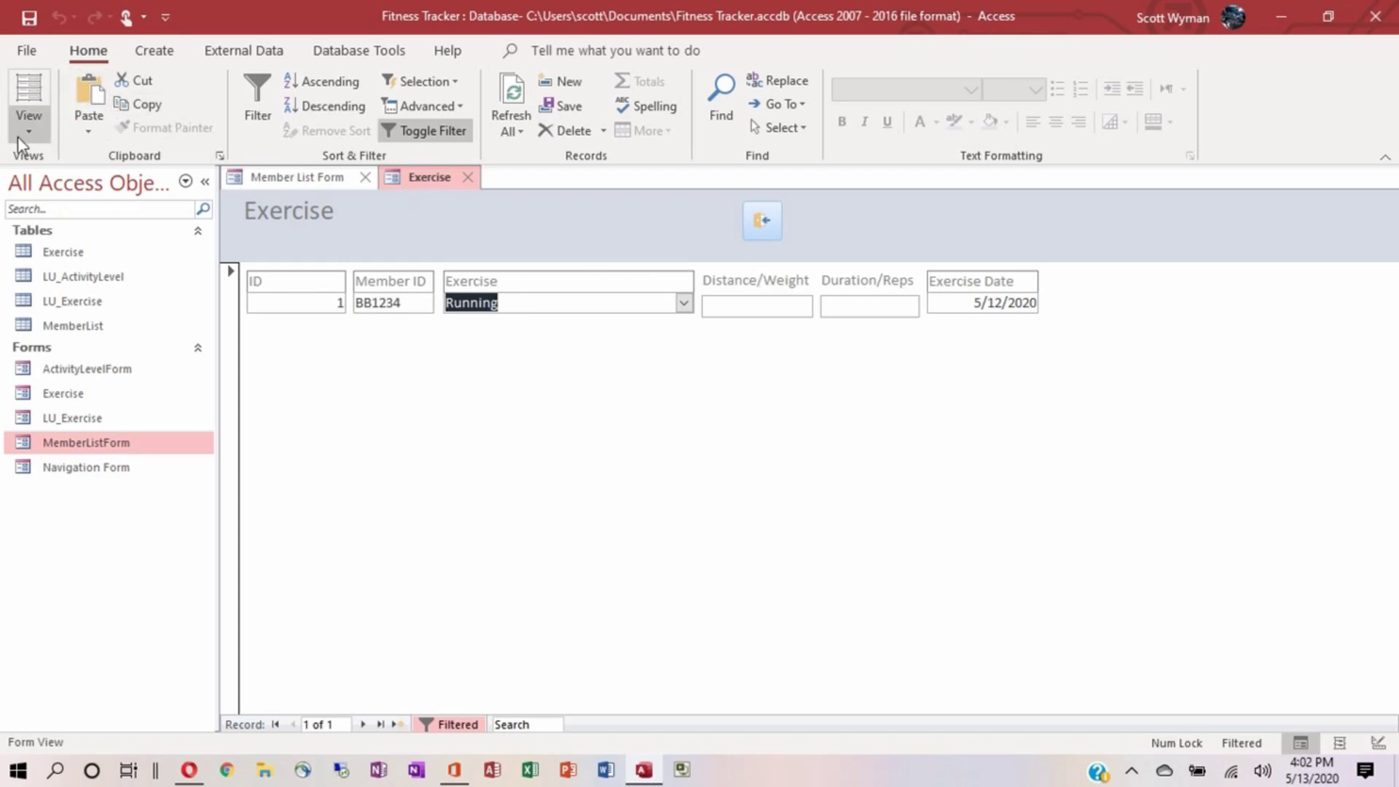
right_click(416, 176)
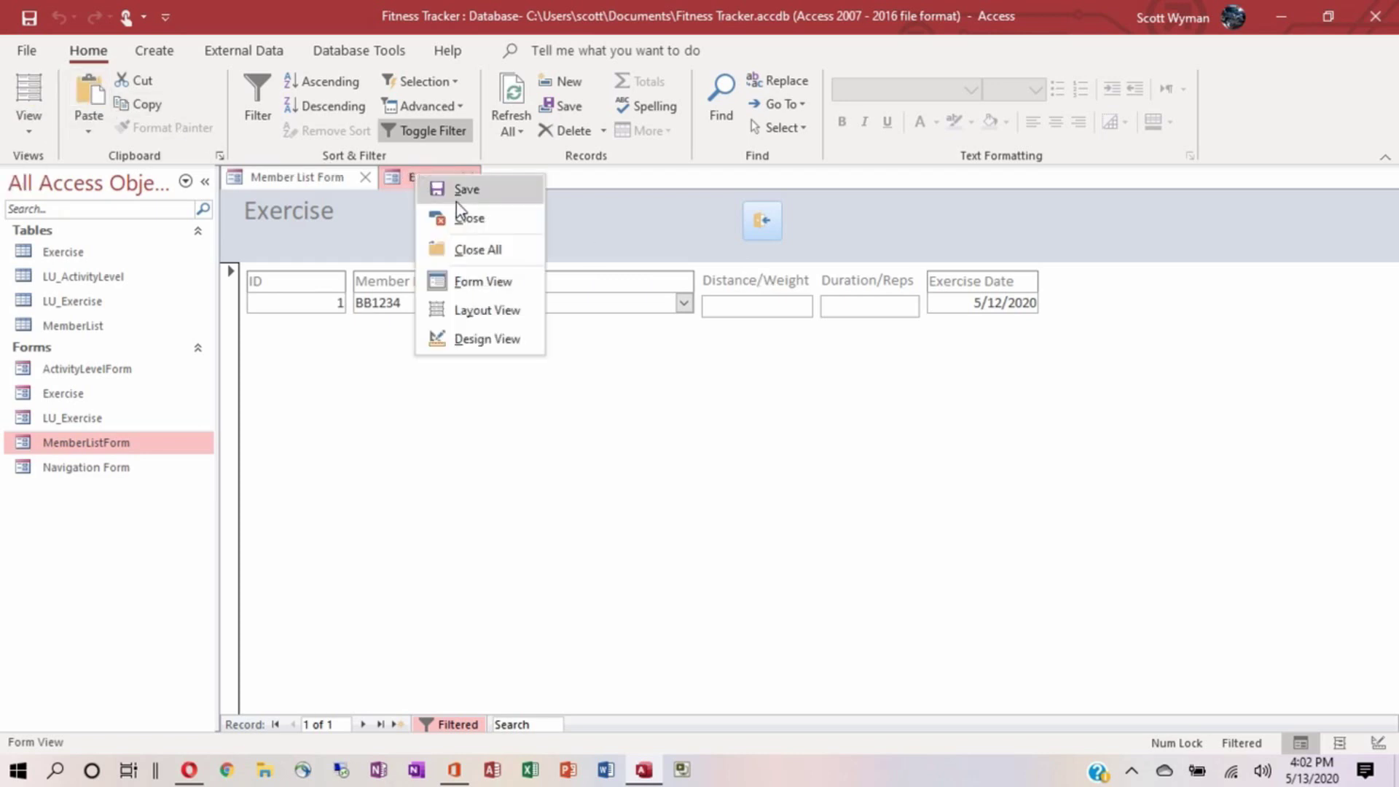
click(465, 341)
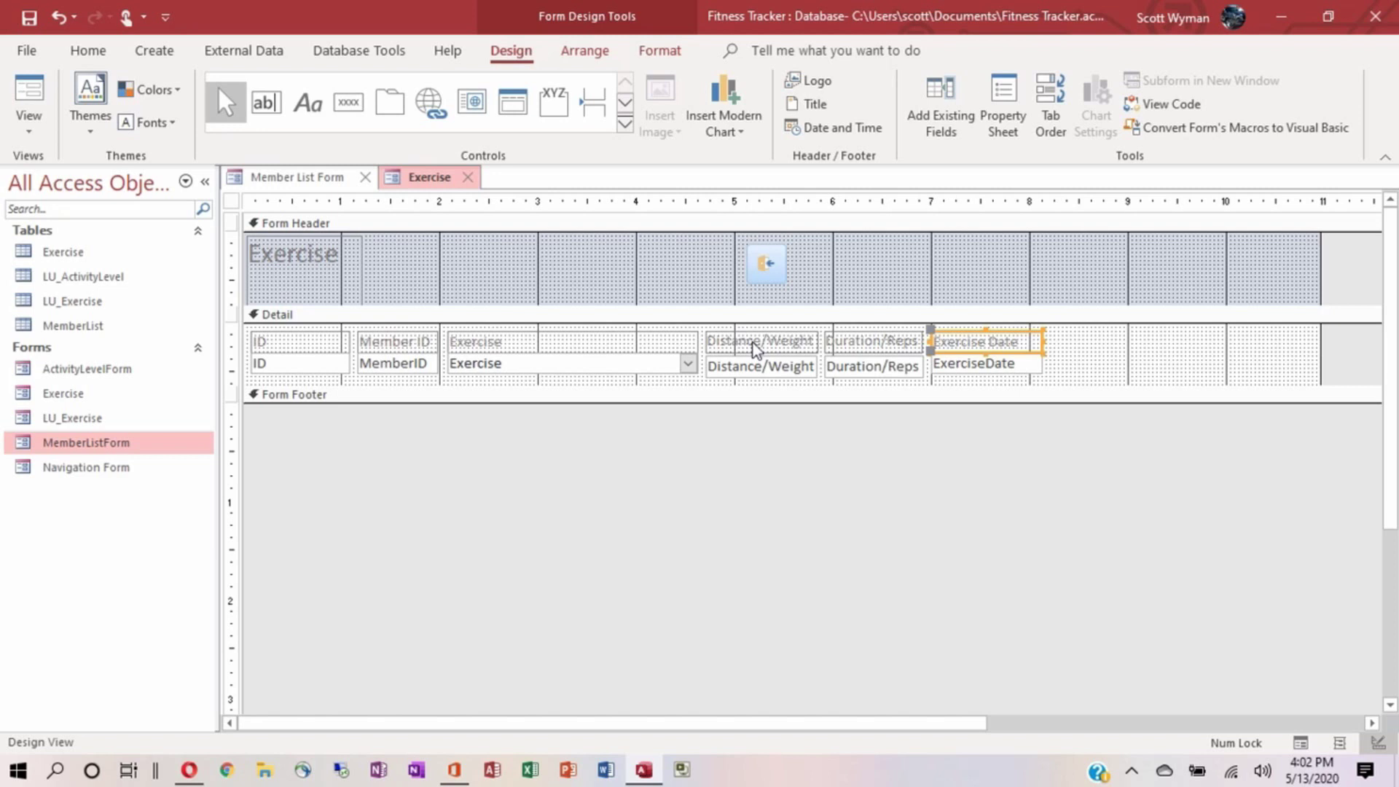
Set the border style of all fields and labels in the Detail section to Solid.
drag(1112, 344, 292, 366)
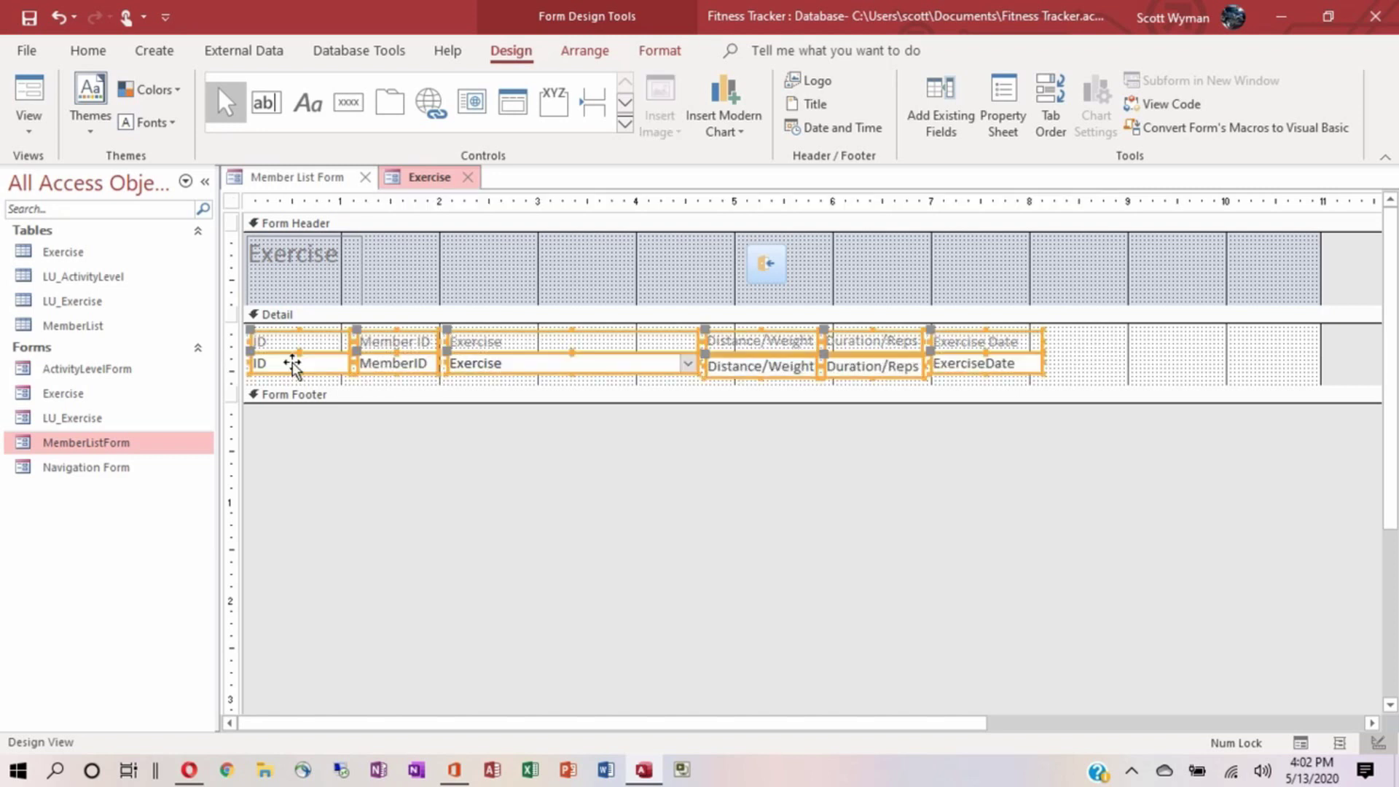
click(996, 108)
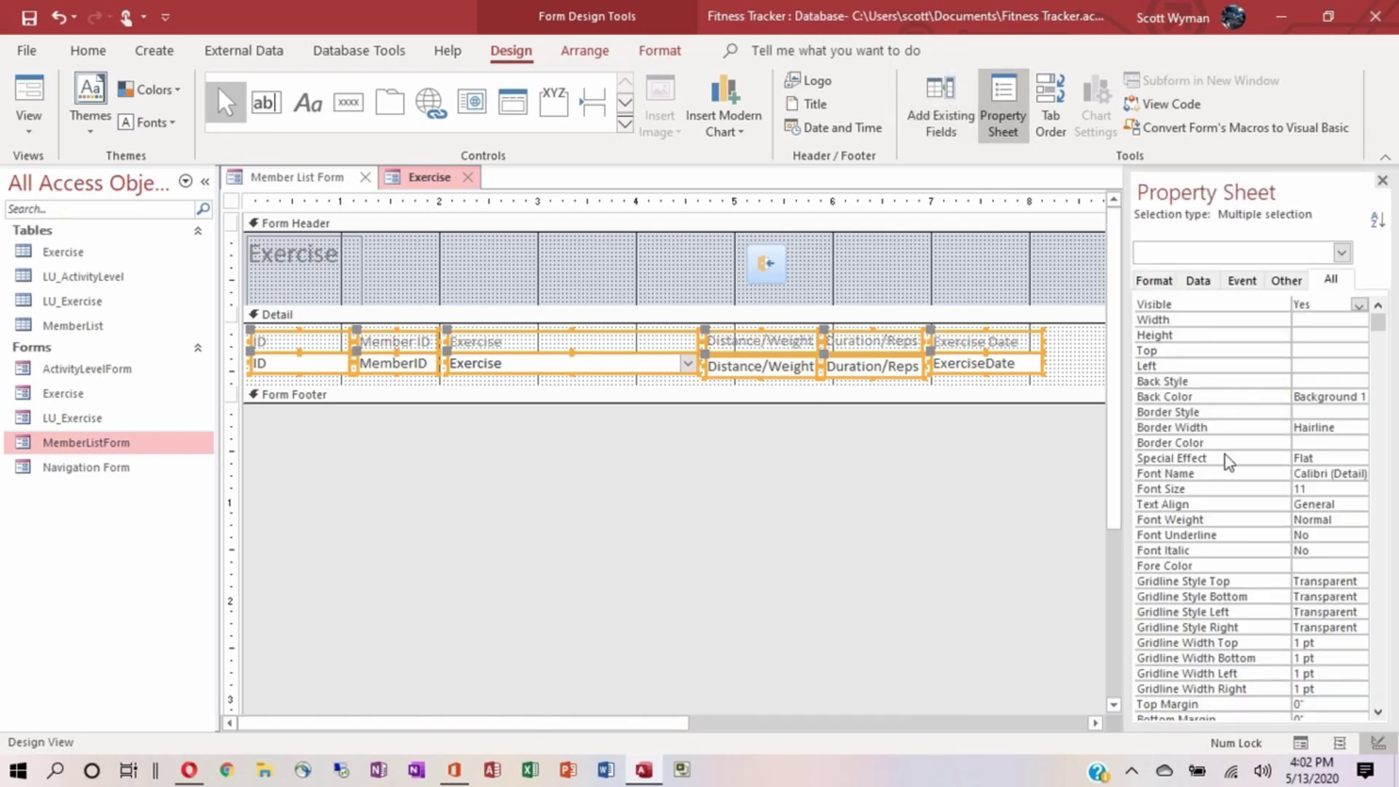
click(1310, 425)
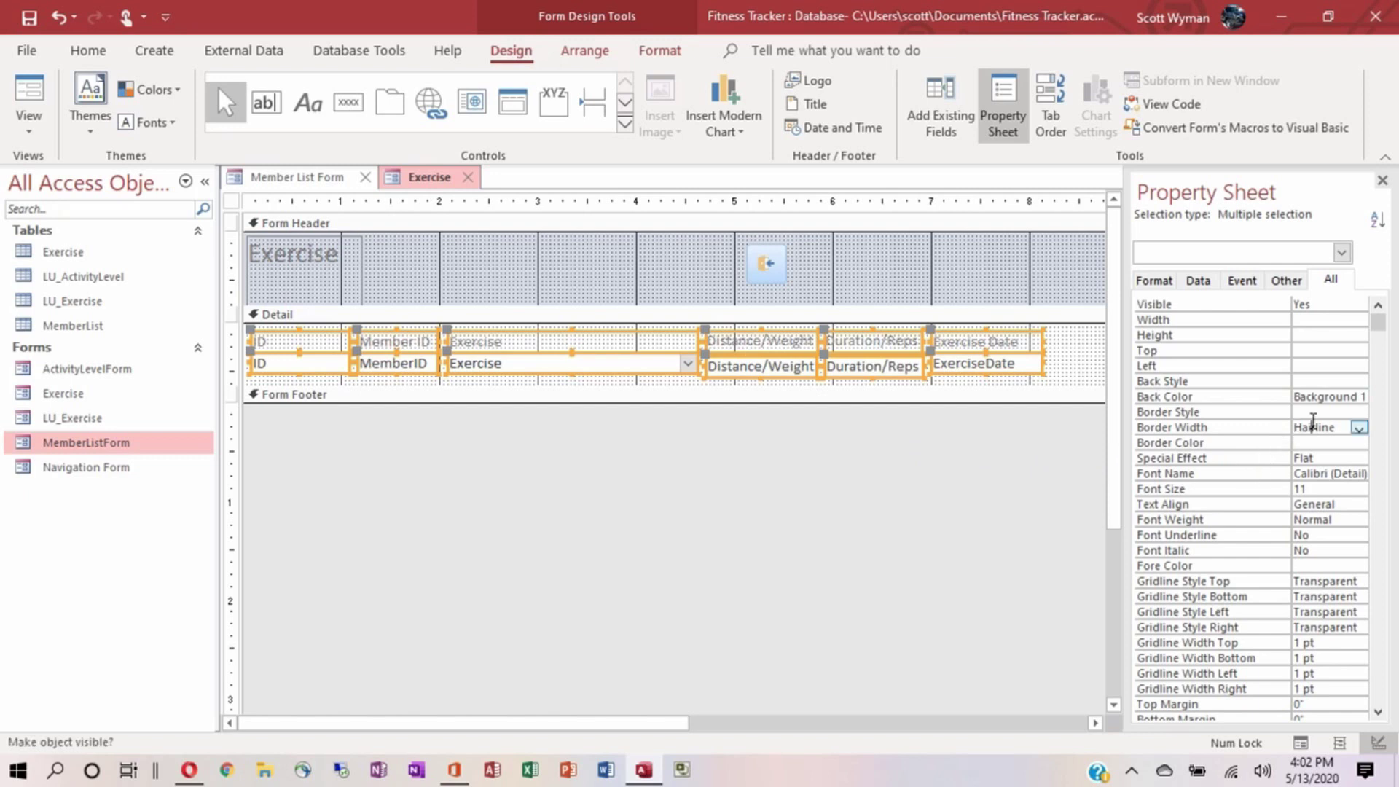
click(1316, 412)
click(1359, 413)
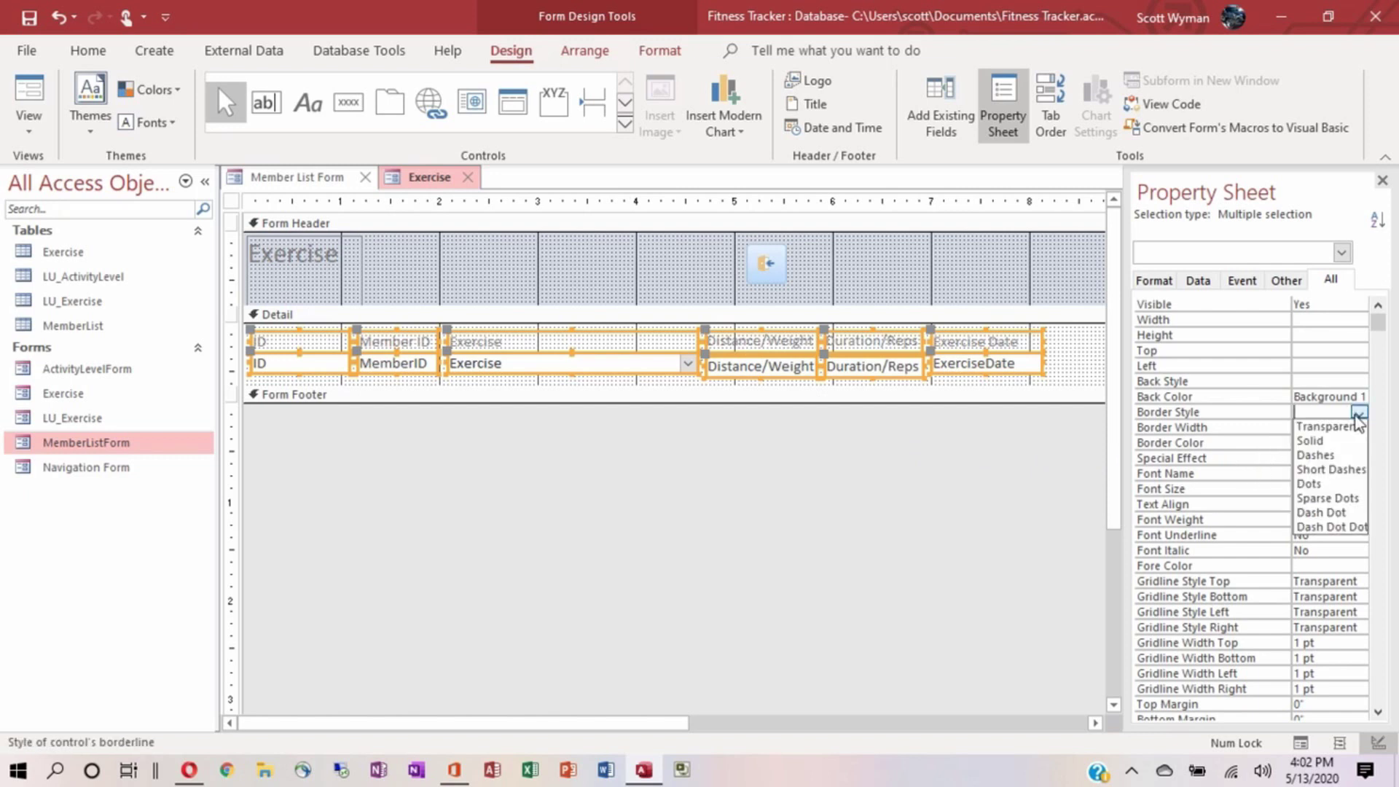
click(1341, 440)
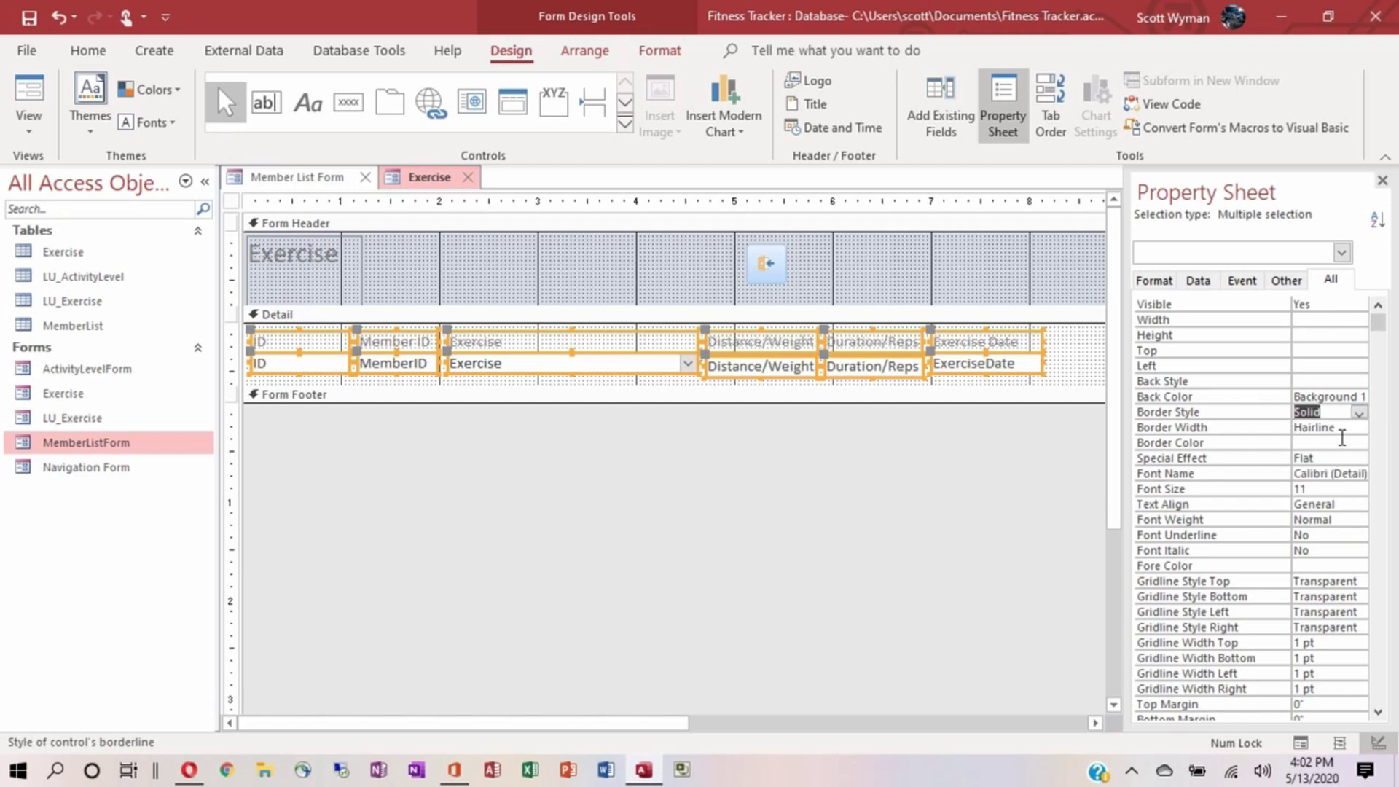
Set the border color of all fields and labels in the Detail section to black (Text 1).
click(1341, 440)
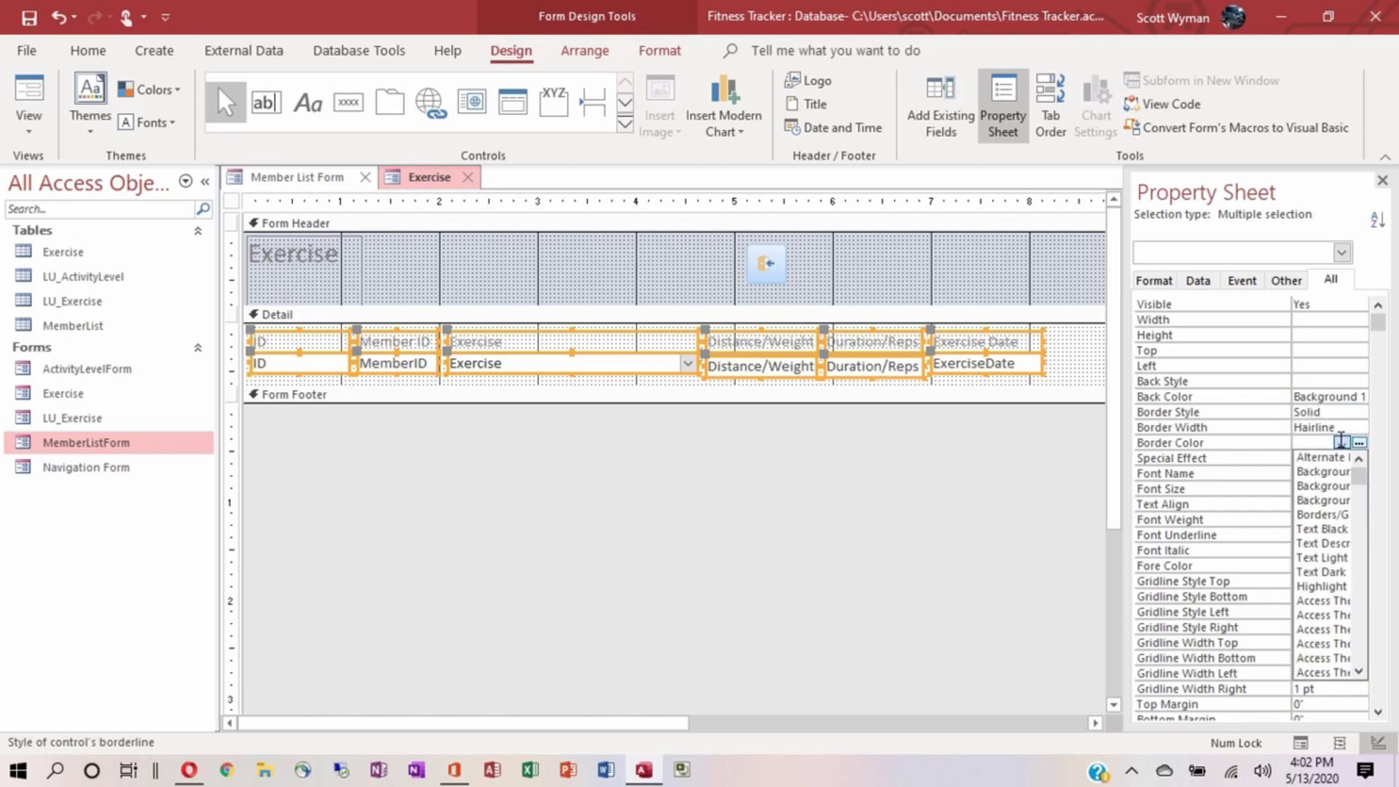
click(1341, 442)
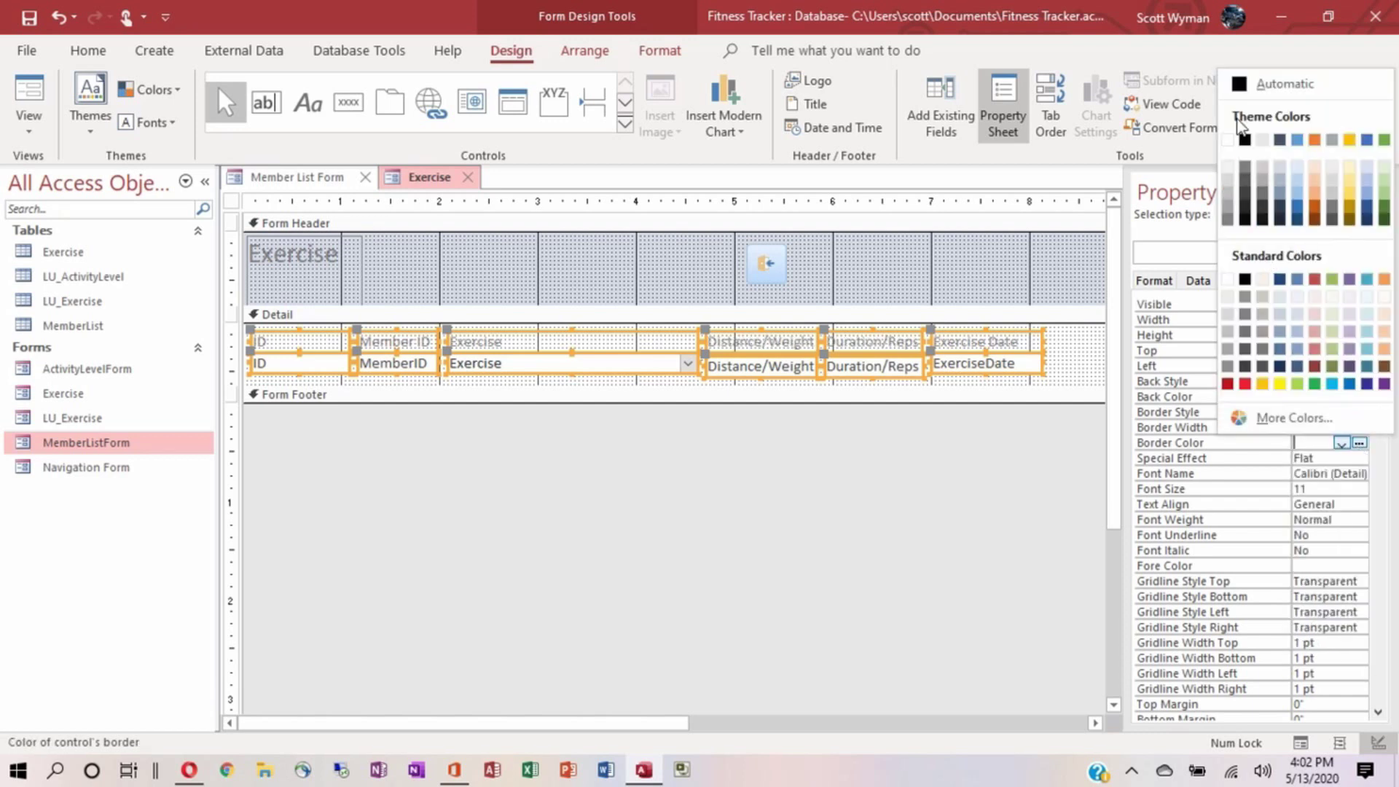
click(1246, 140)
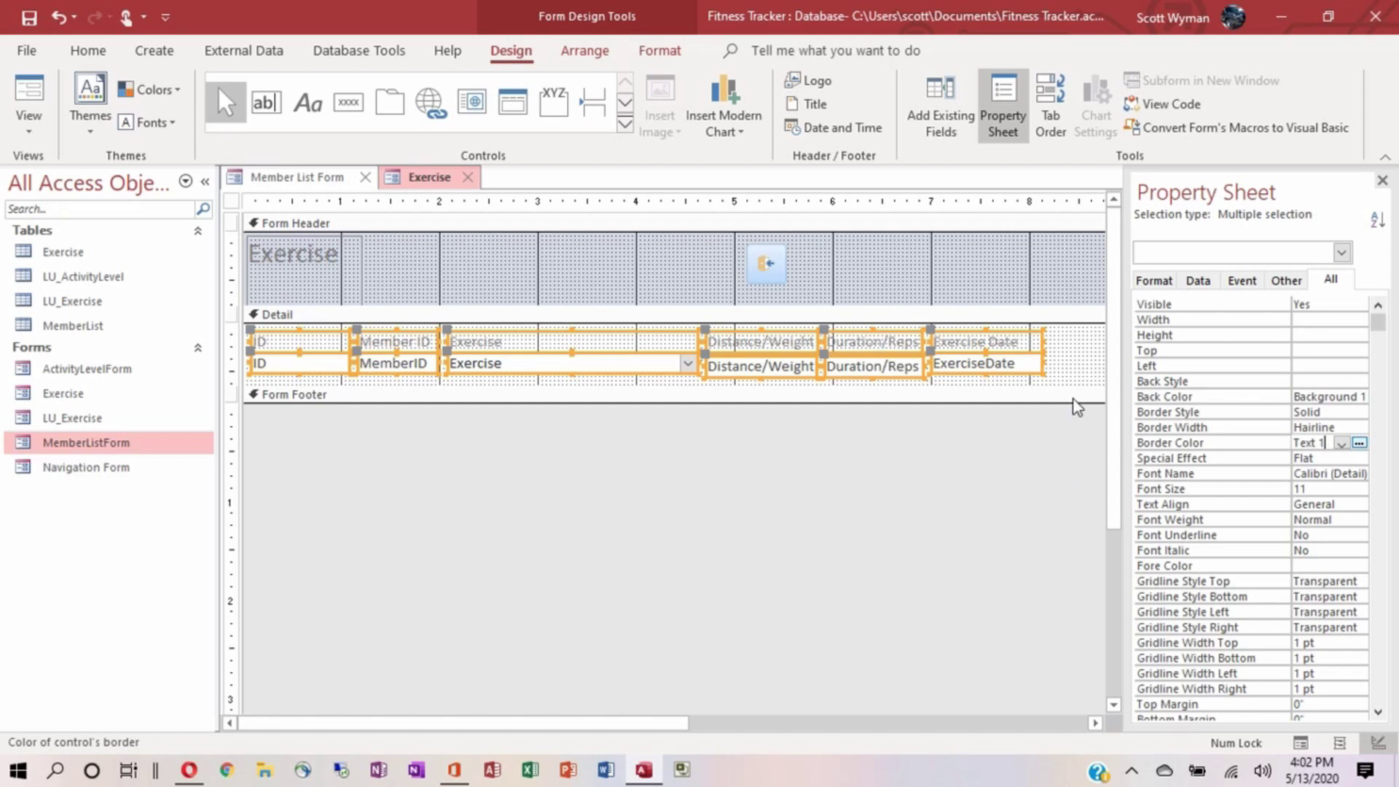
click(1073, 368)
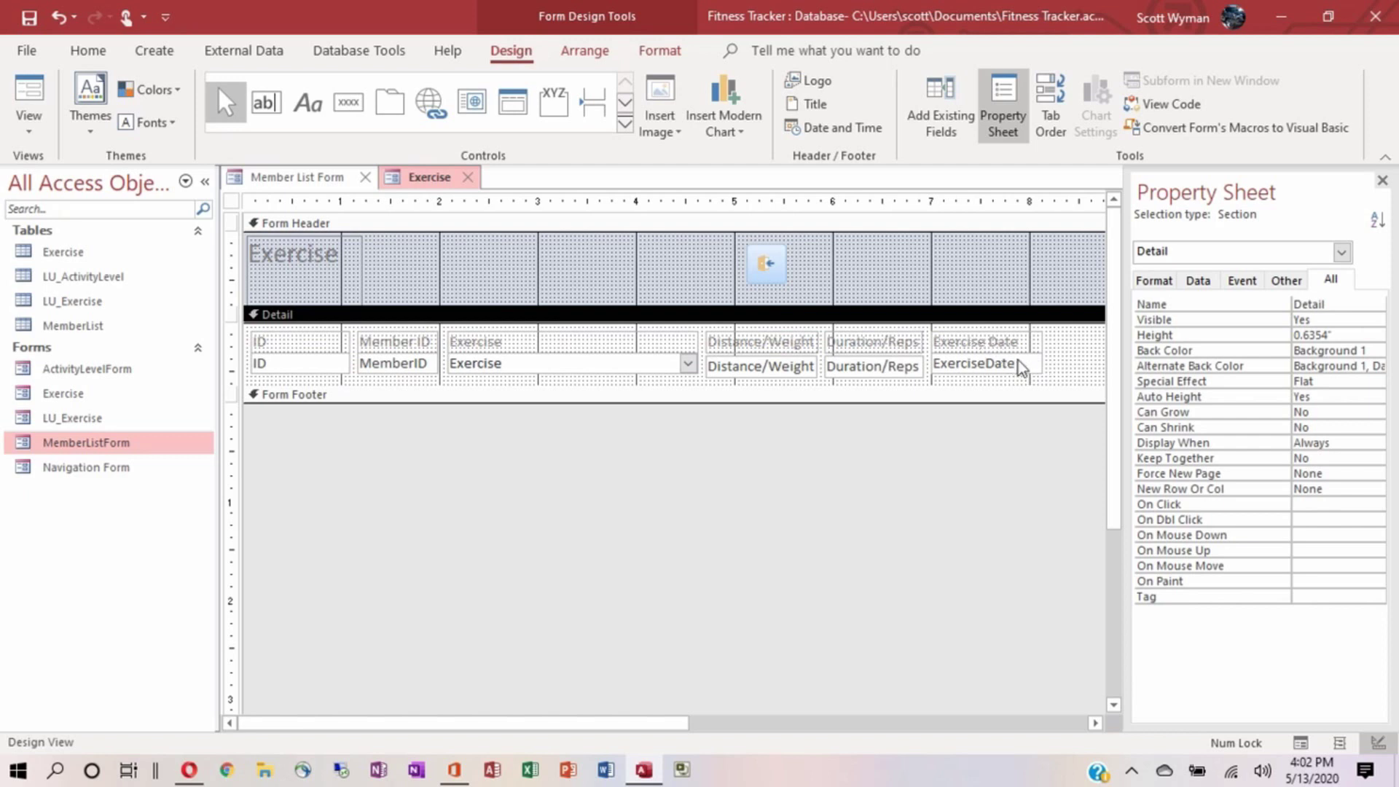
Apply the Sunken special effect to the row of field boxes in the Detail section, leaving their labels out.
drag(1074, 371, 268, 370)
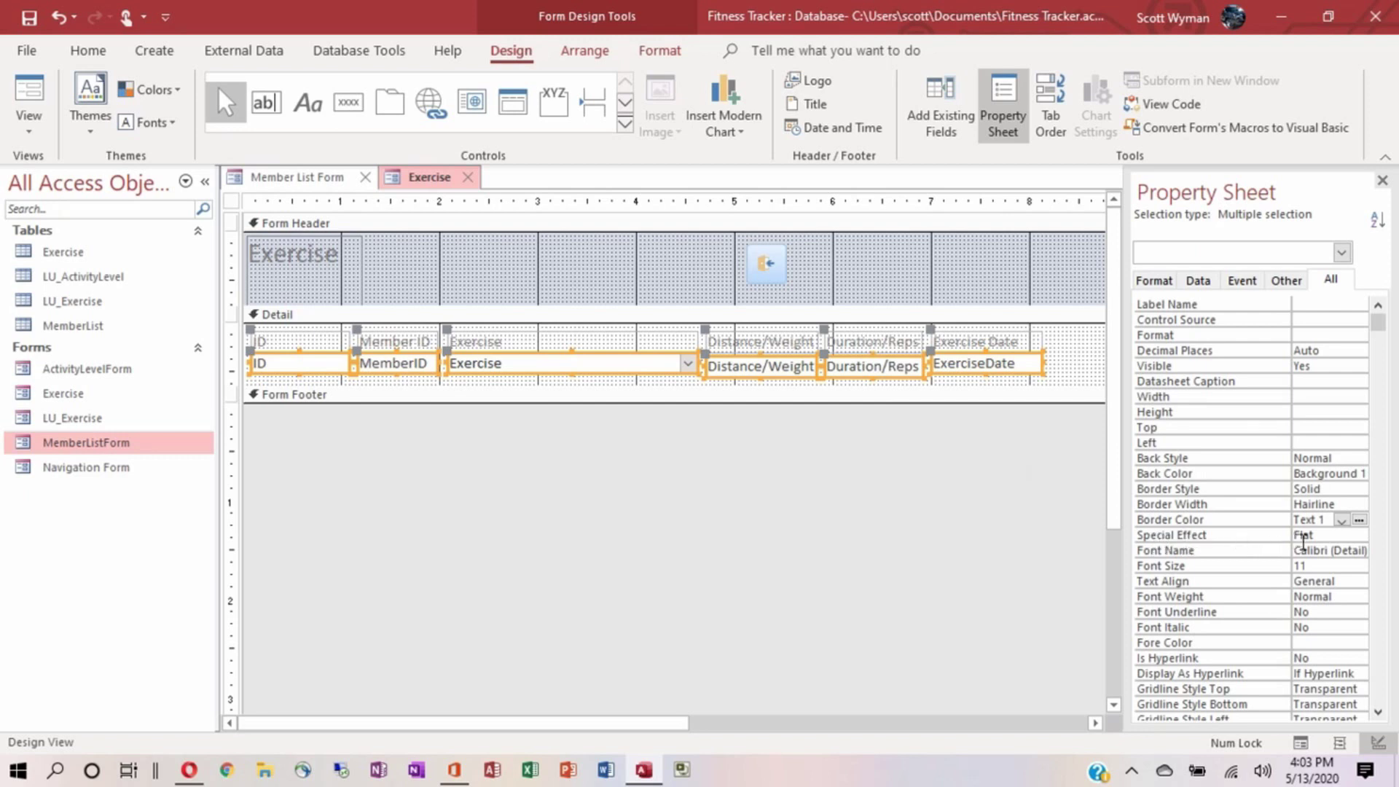
click(1351, 539)
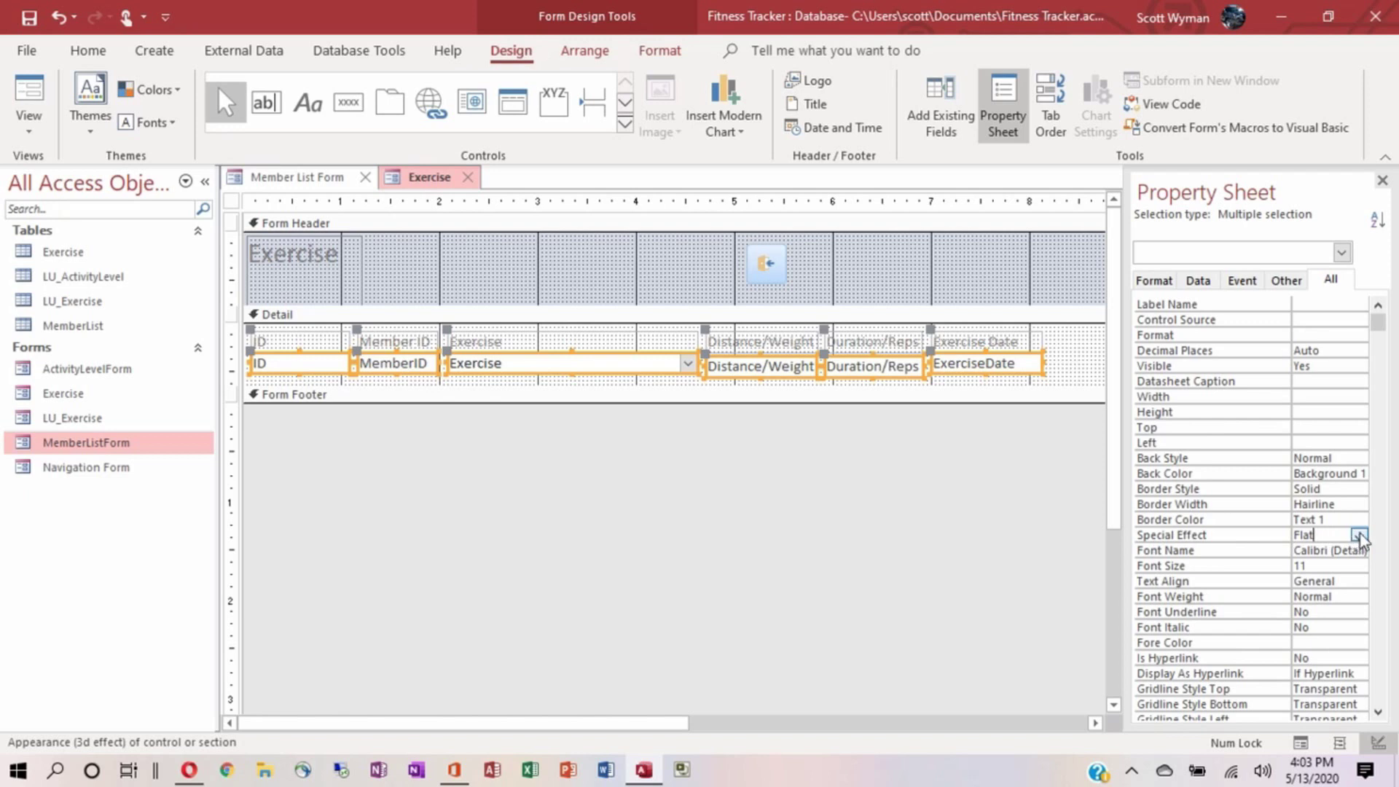
click(1360, 536)
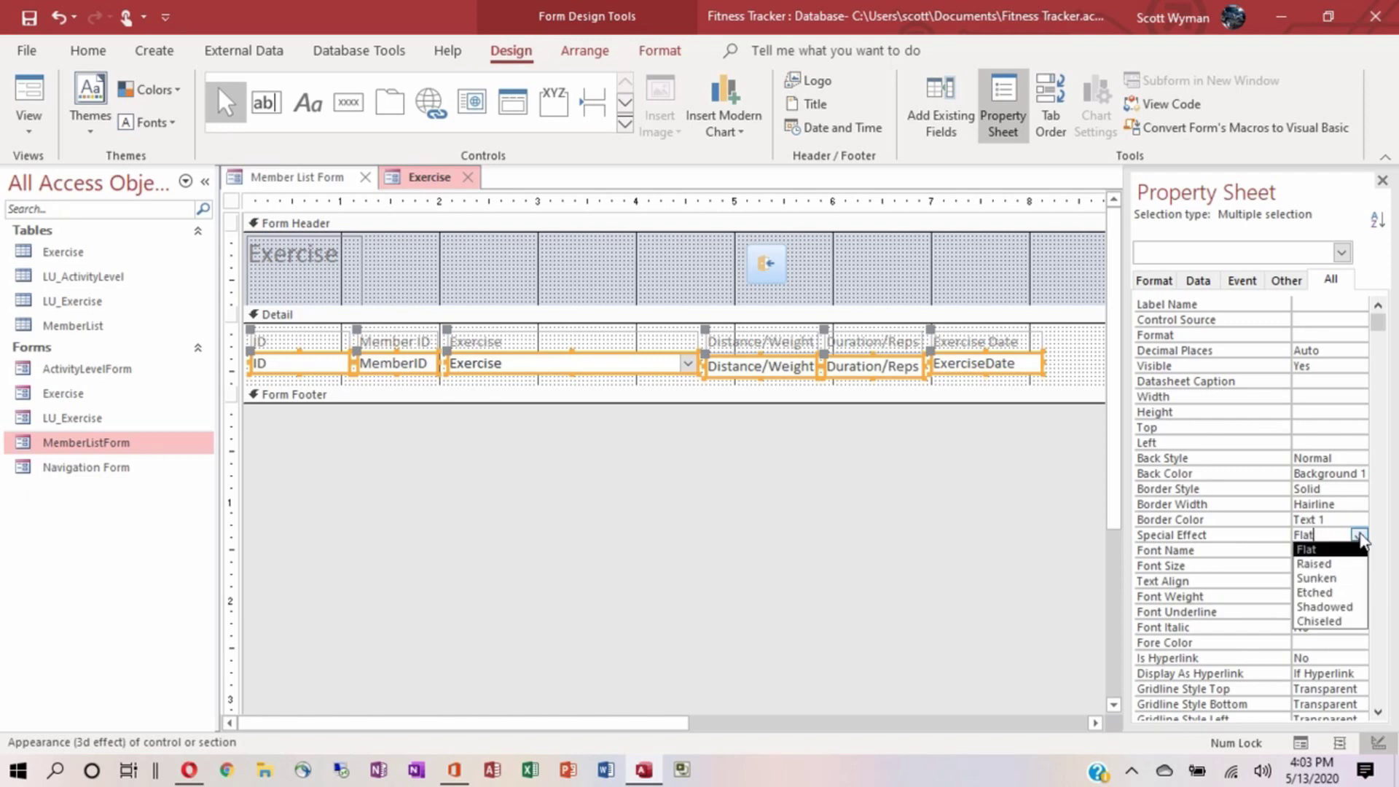
click(1331, 577)
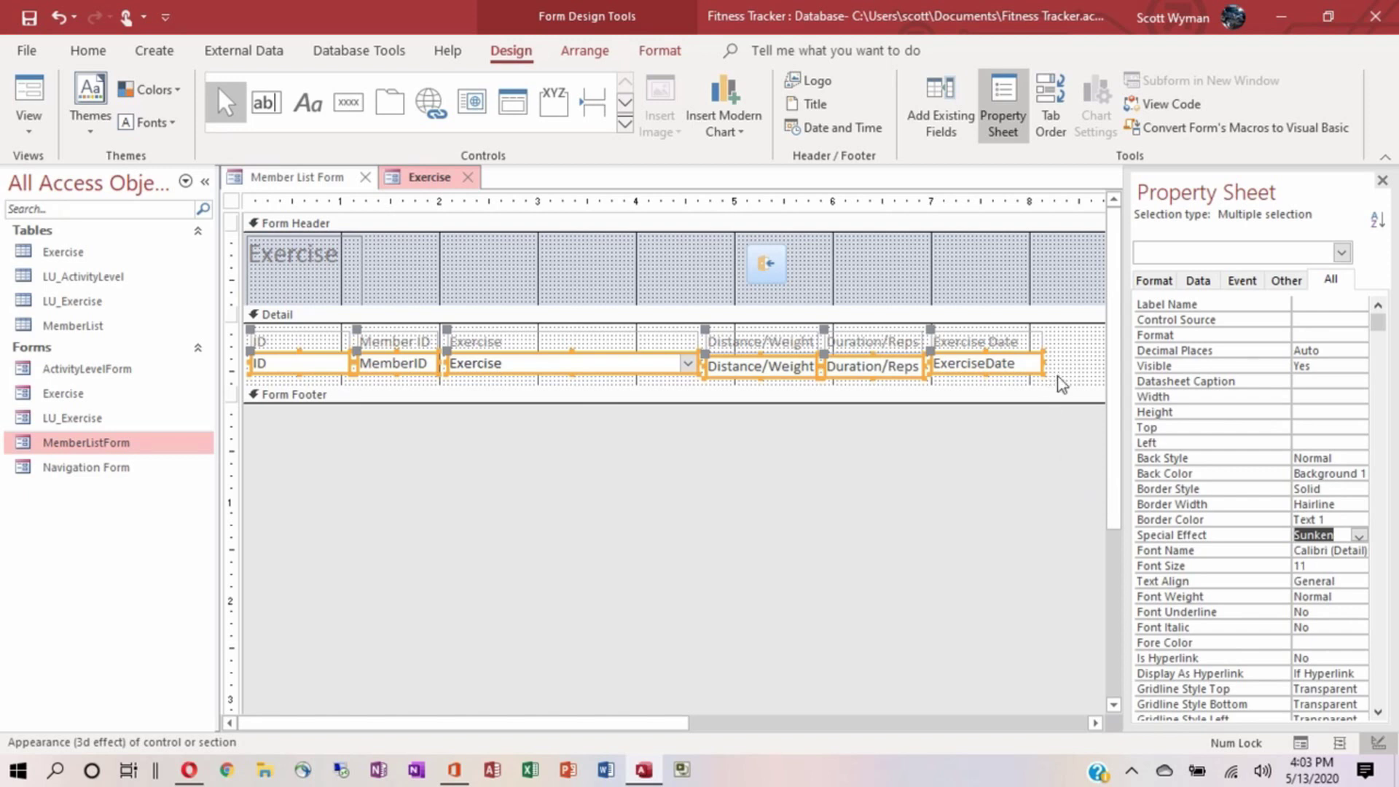
Set the fore color of every control on the Exercise form, including the header title, to black.
click(1068, 360)
key(ctrl+a)
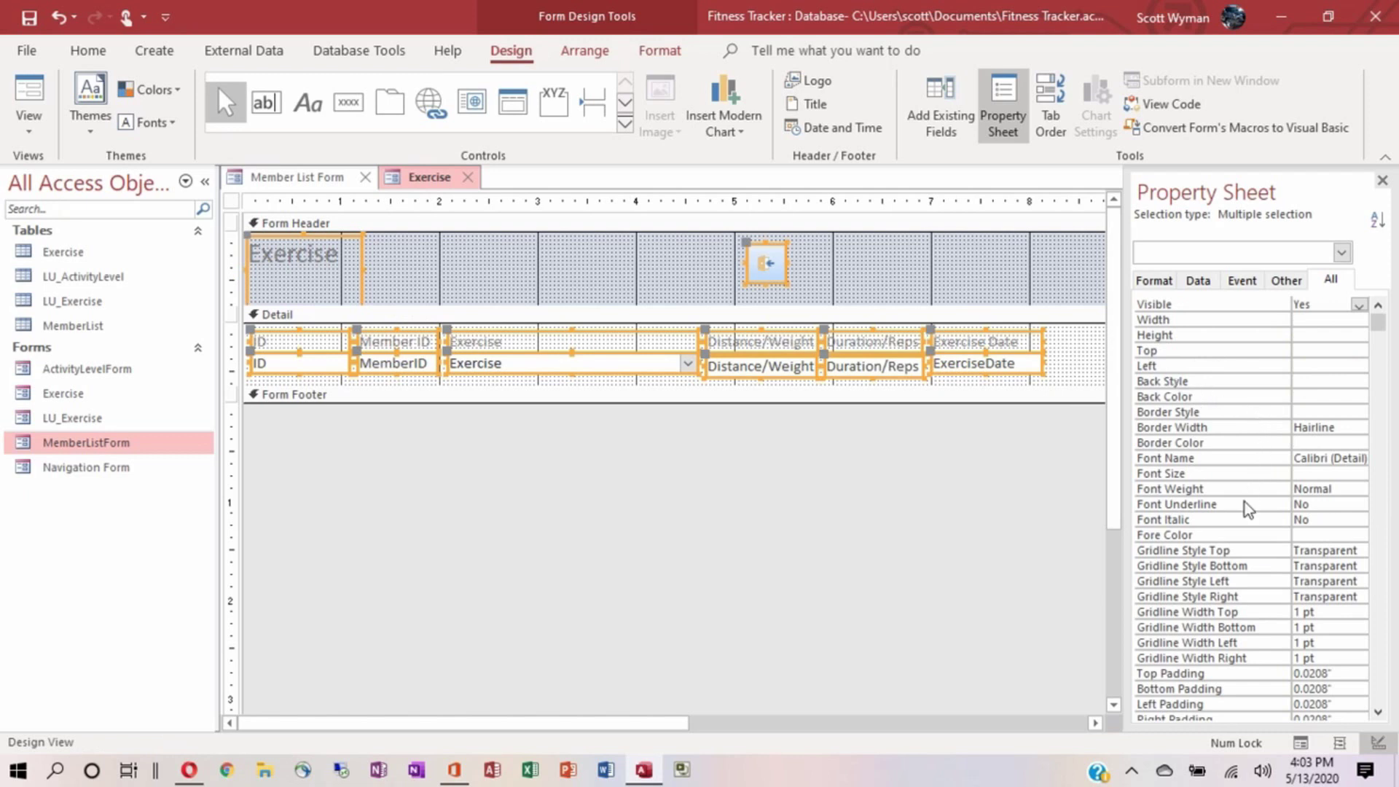
click(1306, 537)
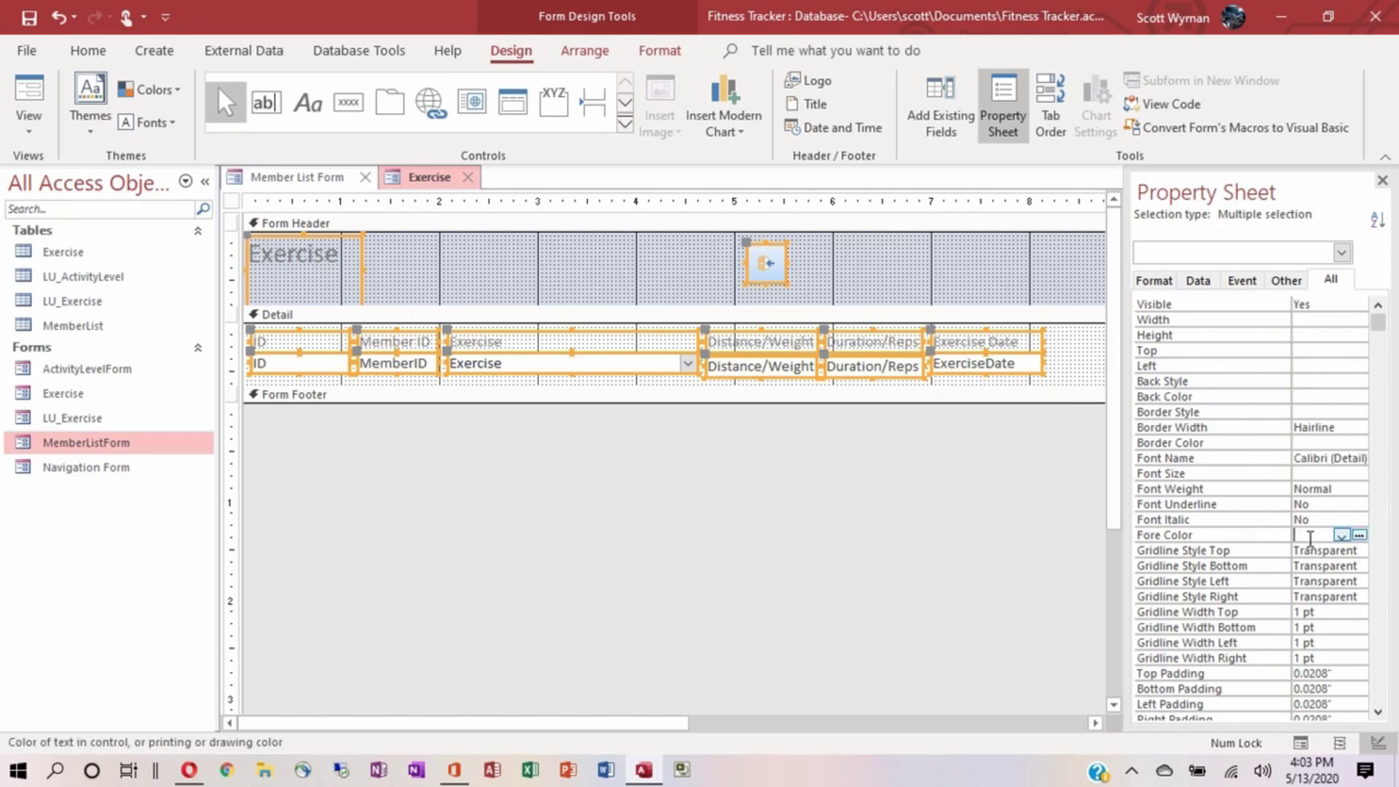
click(1359, 536)
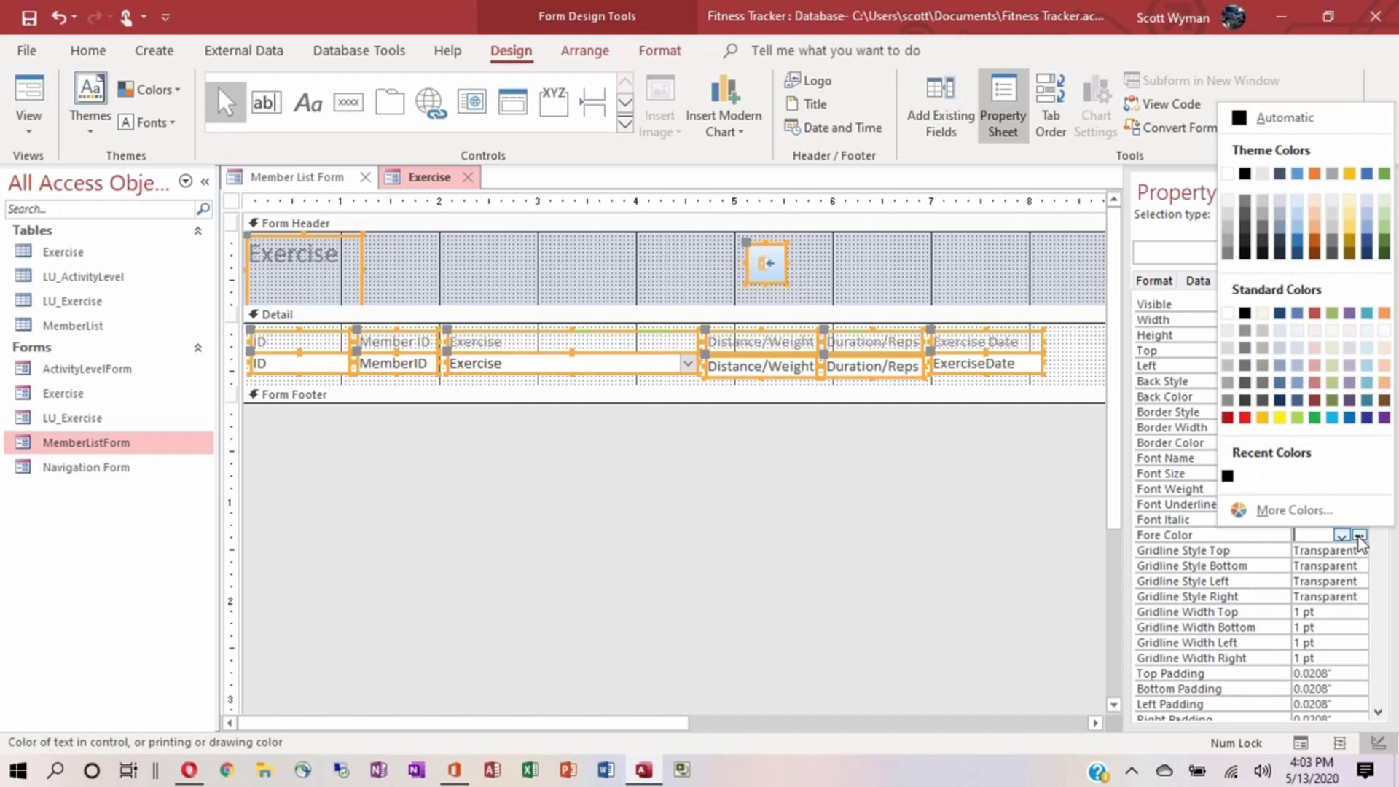
click(1245, 315)
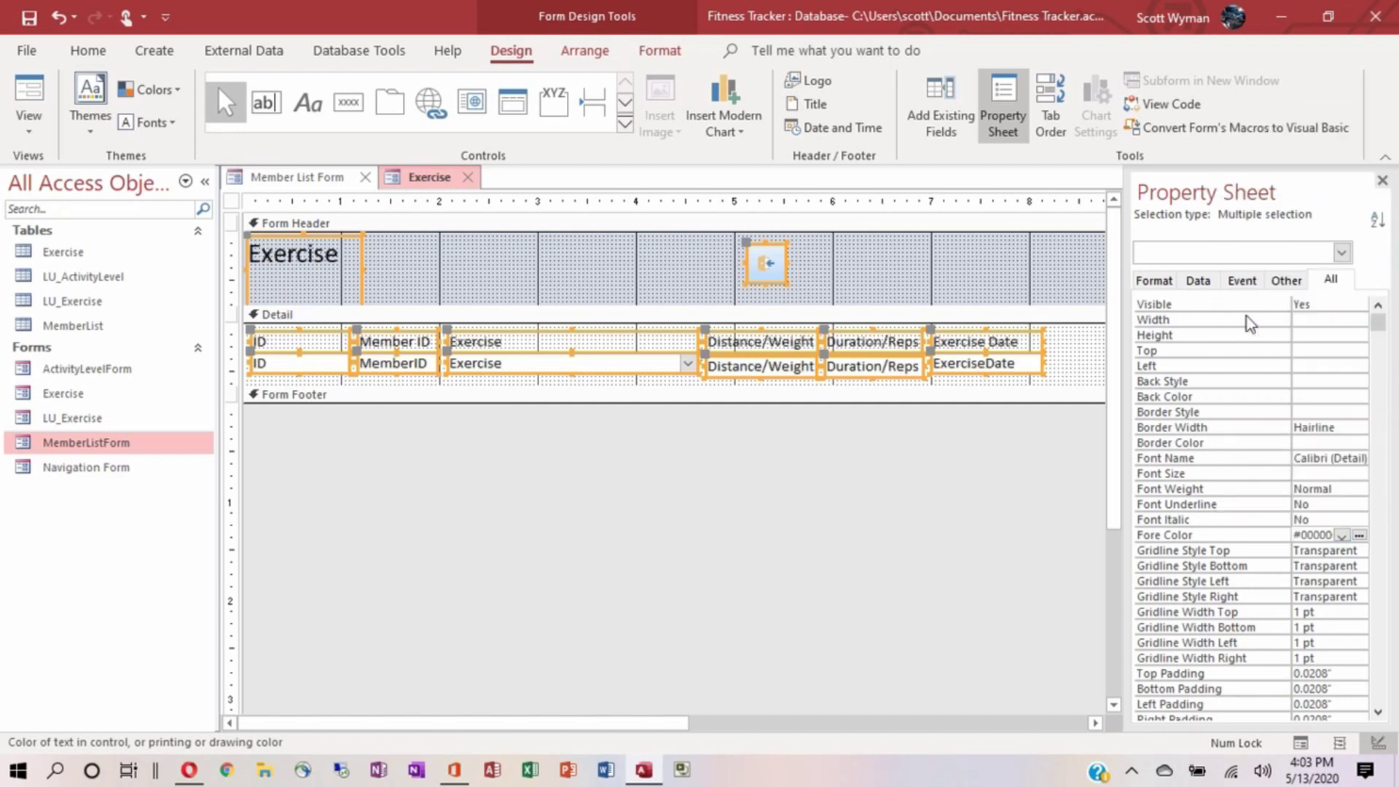
click(920, 278)
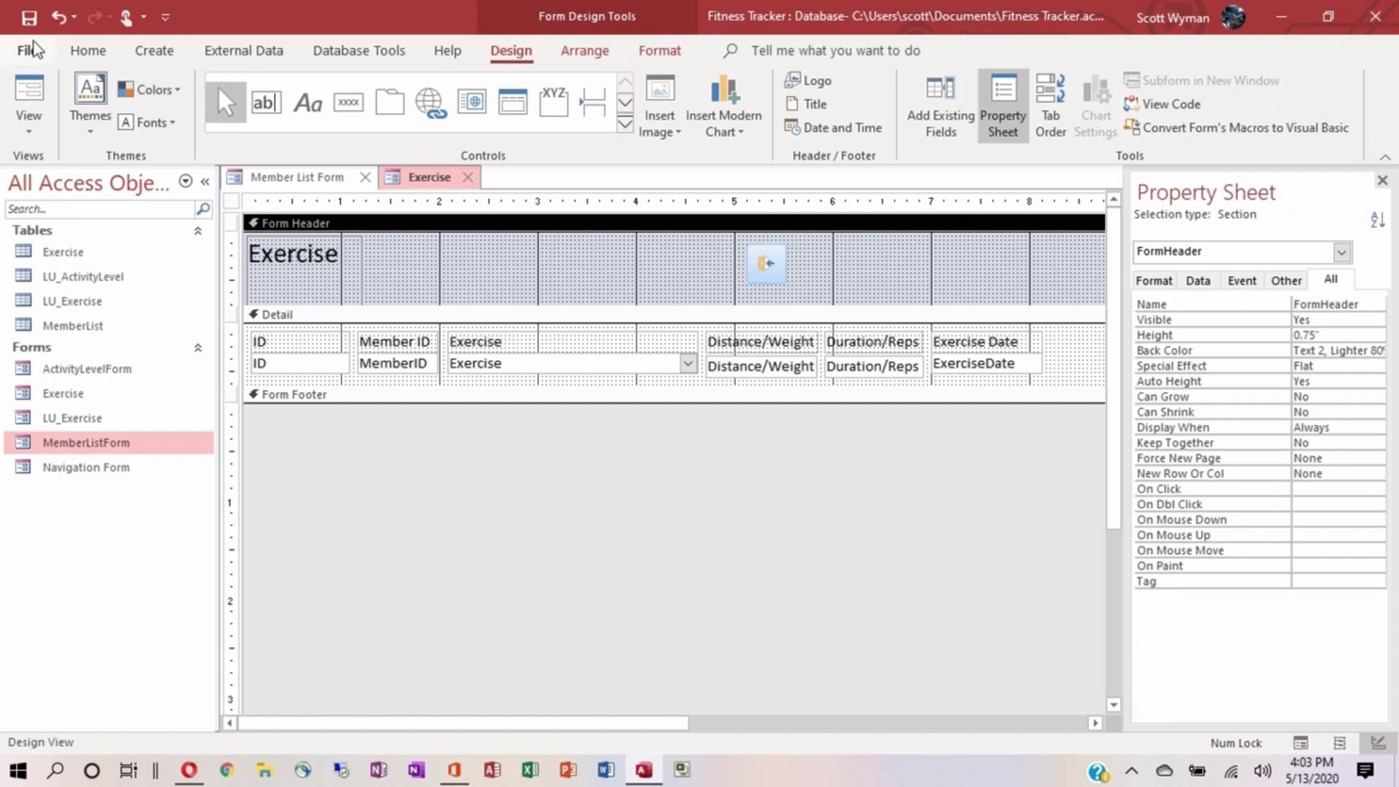
Save the Exercise form and check its formatting in Form View before returning to Design View.
click(29, 18)
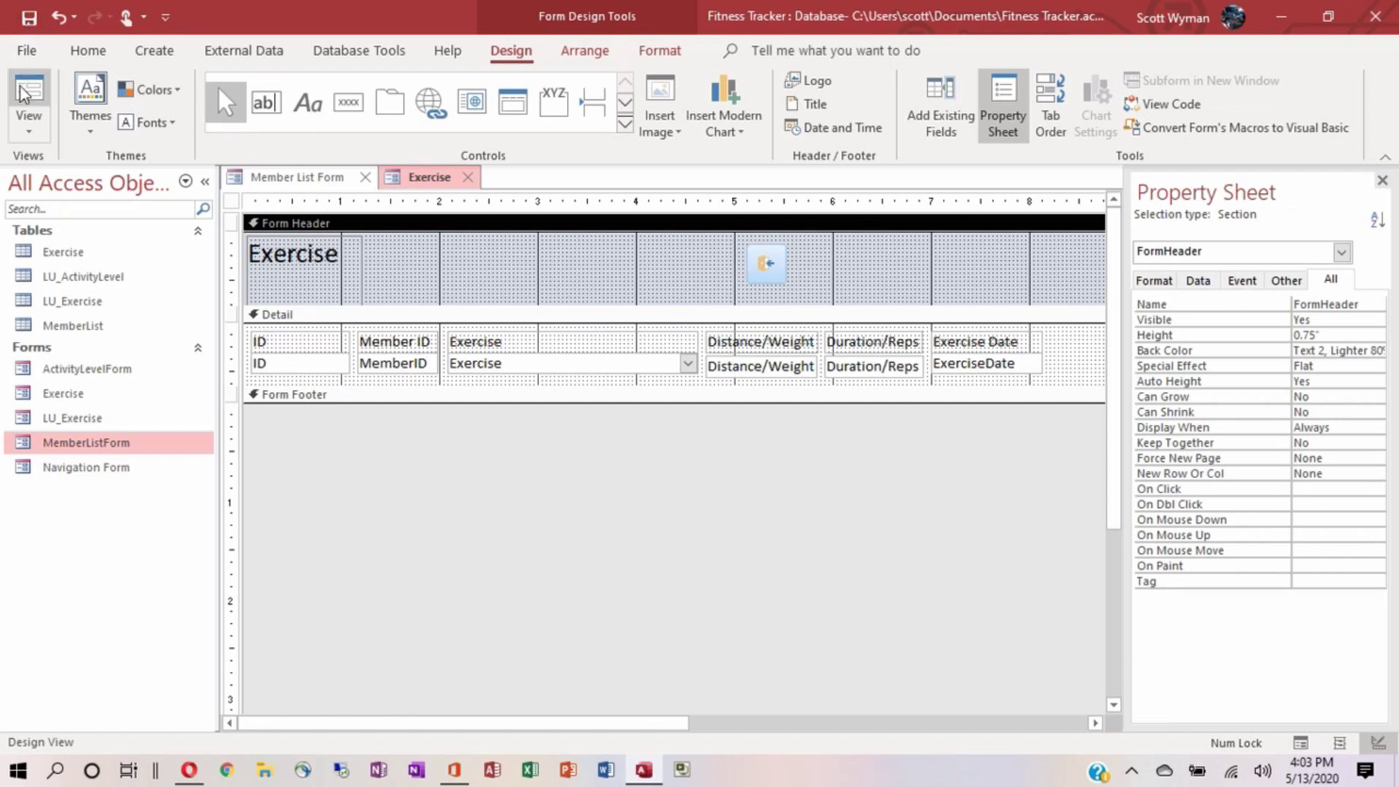
click(30, 94)
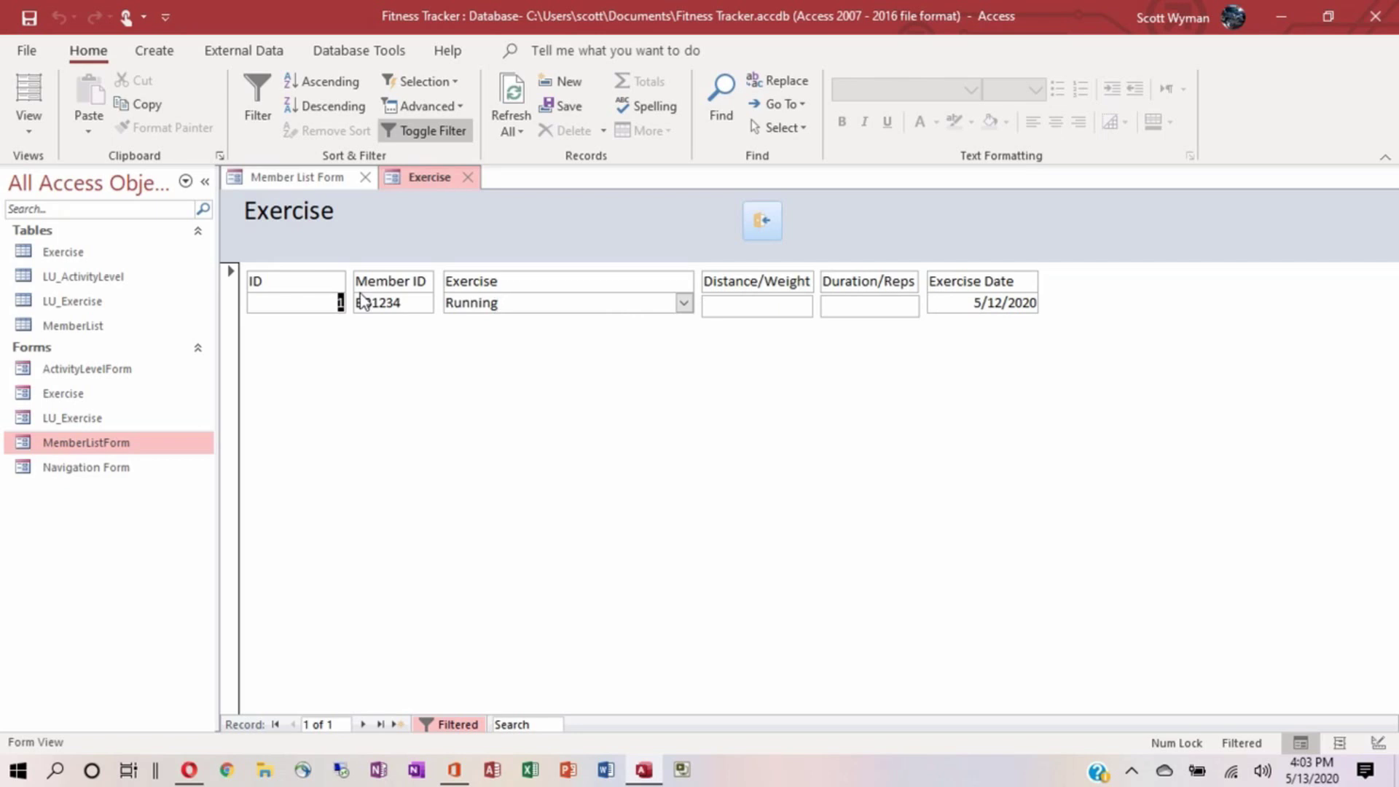
click(27, 121)
click(65, 281)
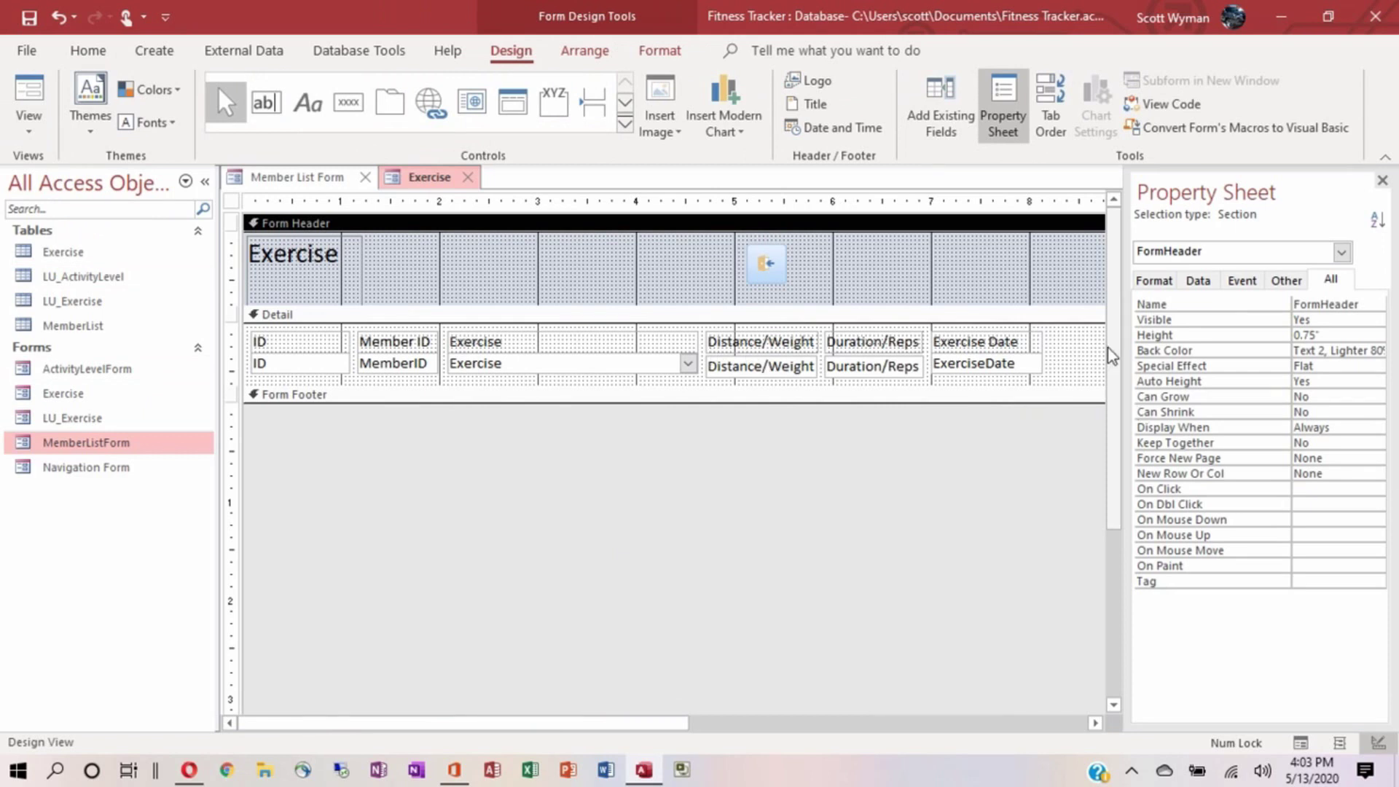
Align the row of labels in the Detail section to their bottom edges.
drag(1049, 342, 264, 347)
right_click(312, 338)
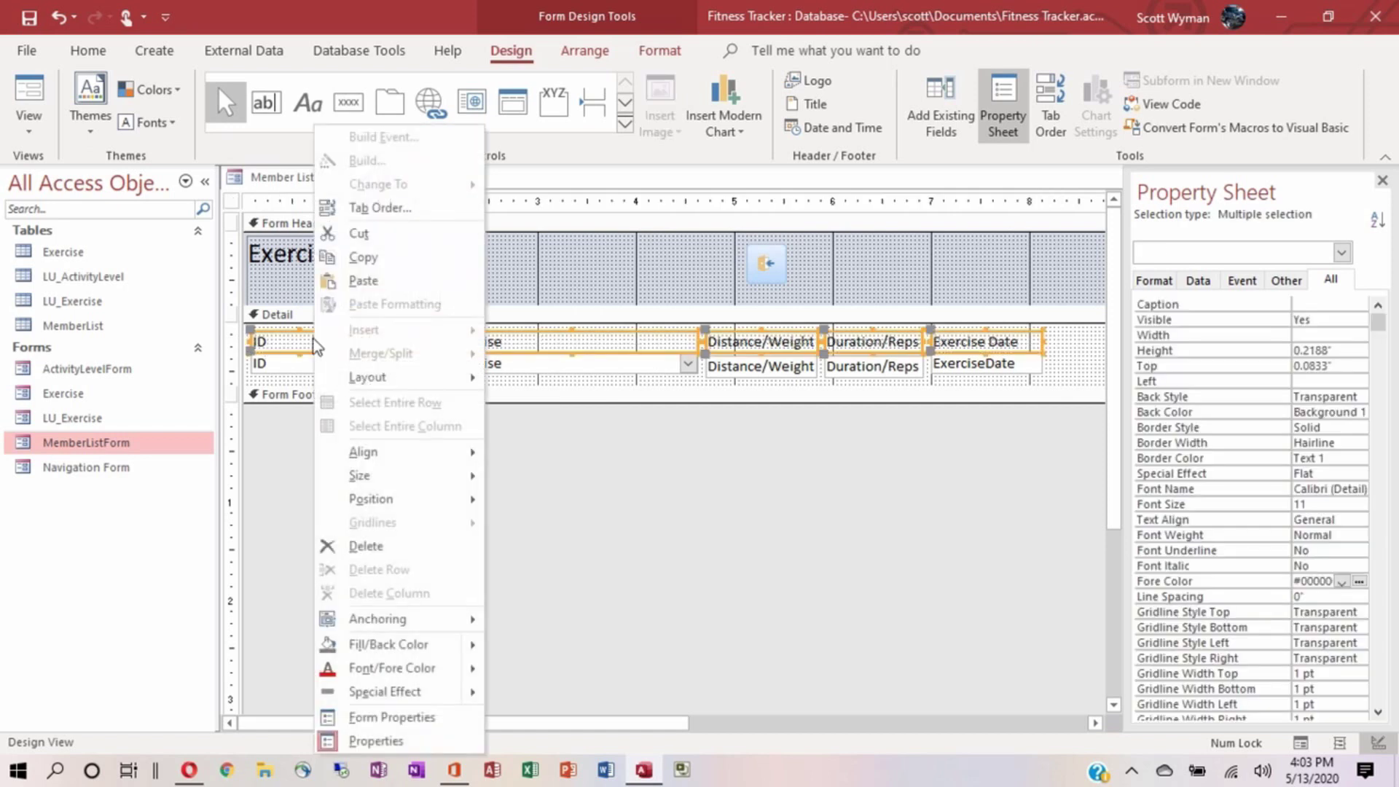
mouse_move(375, 455)
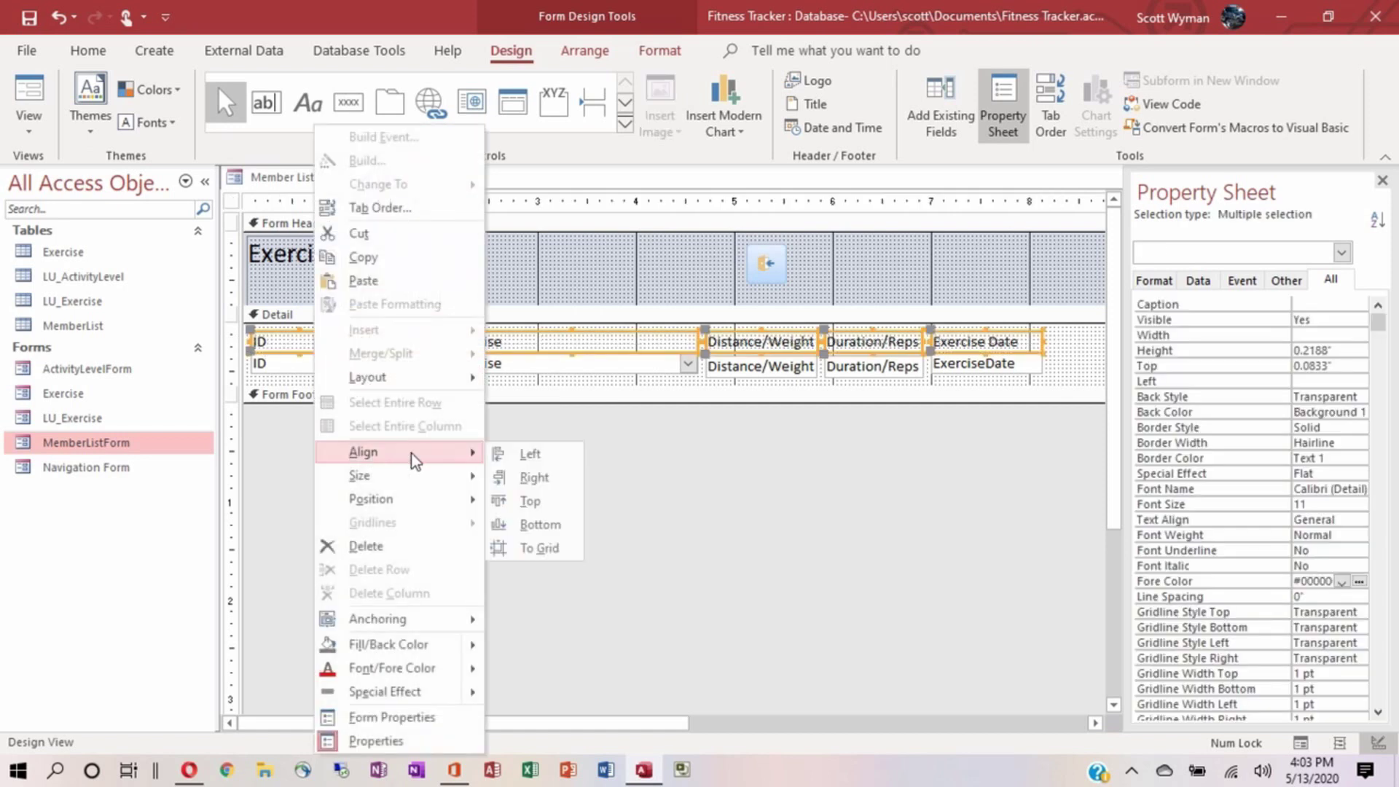
click(541, 524)
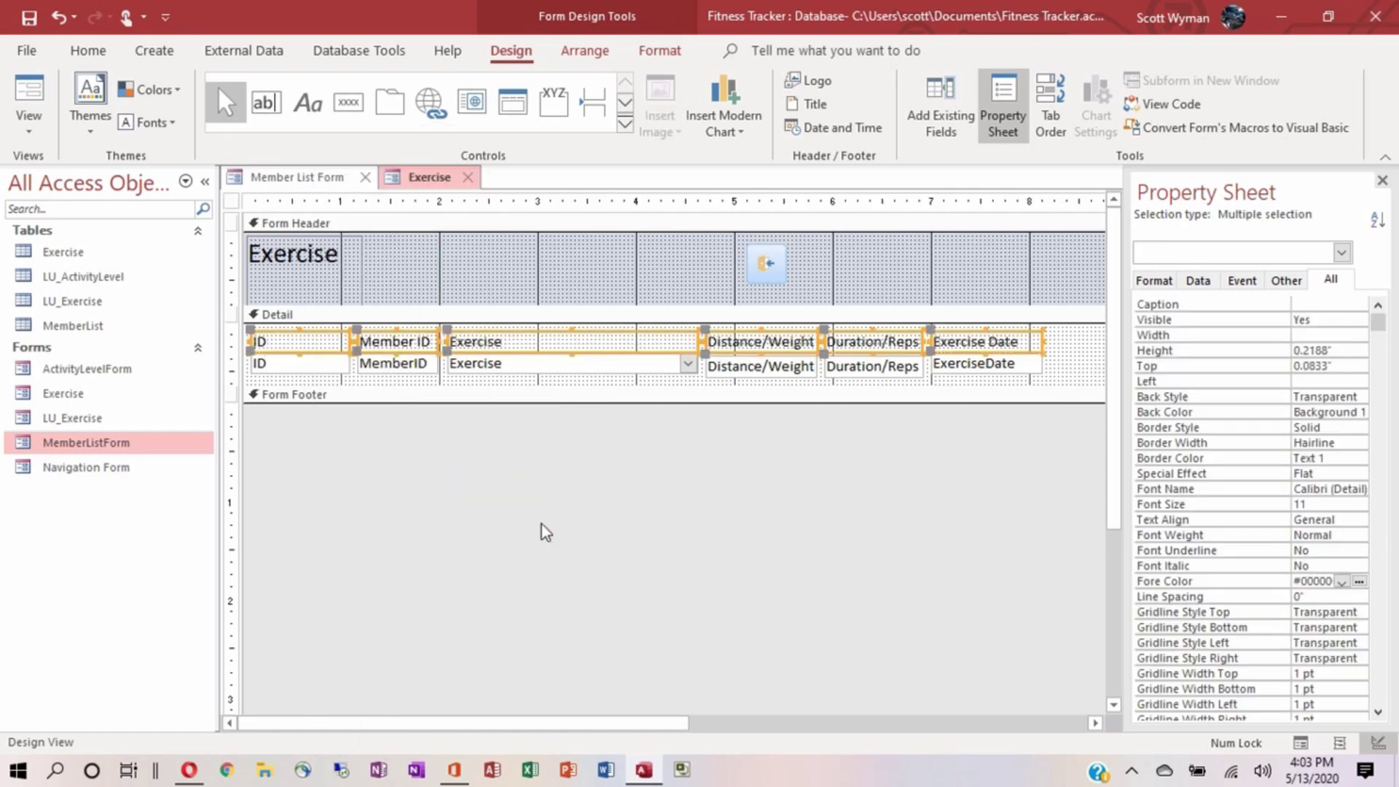
Align the row of field boxes in the Detail section to their top edges.
click(1063, 367)
drag(1063, 367, 286, 372)
right_click(286, 372)
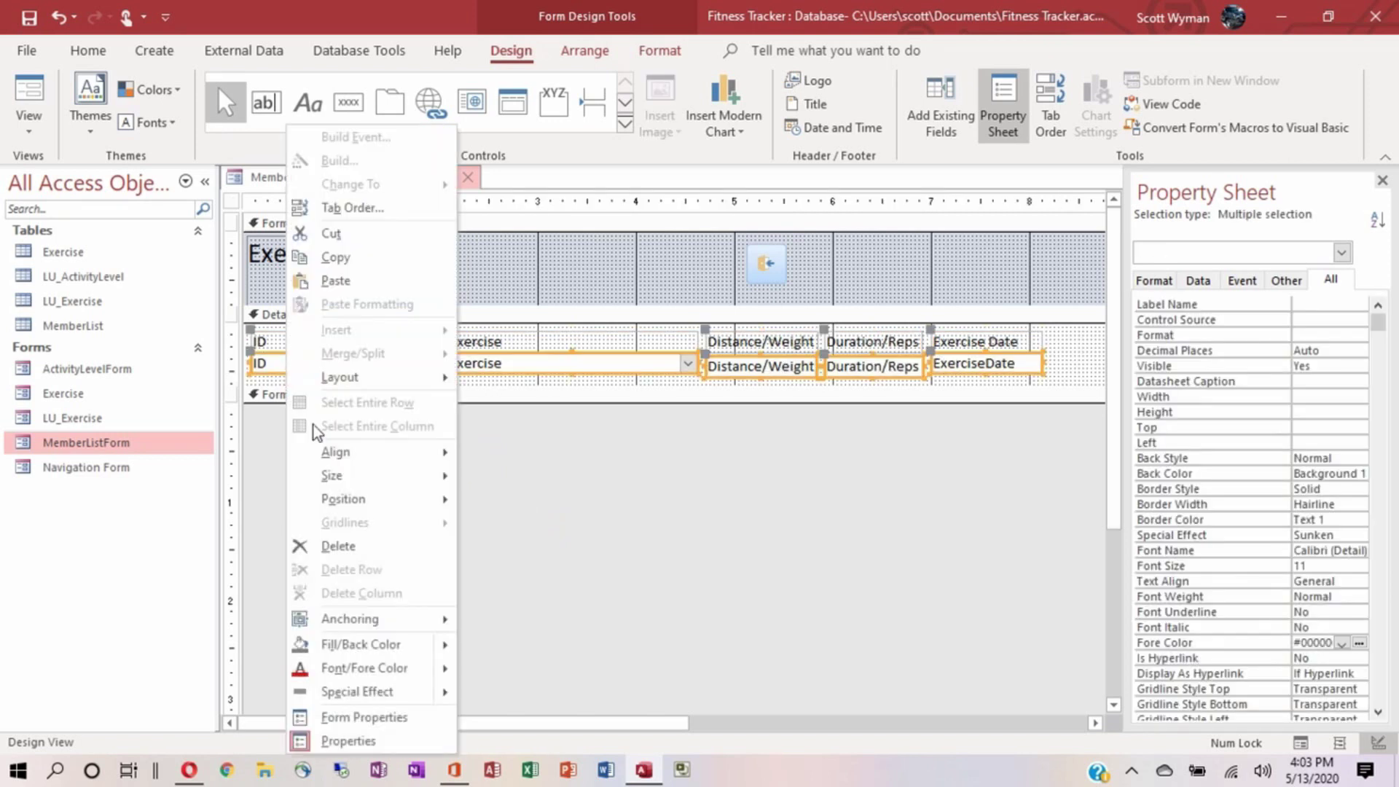
mouse_move(408, 454)
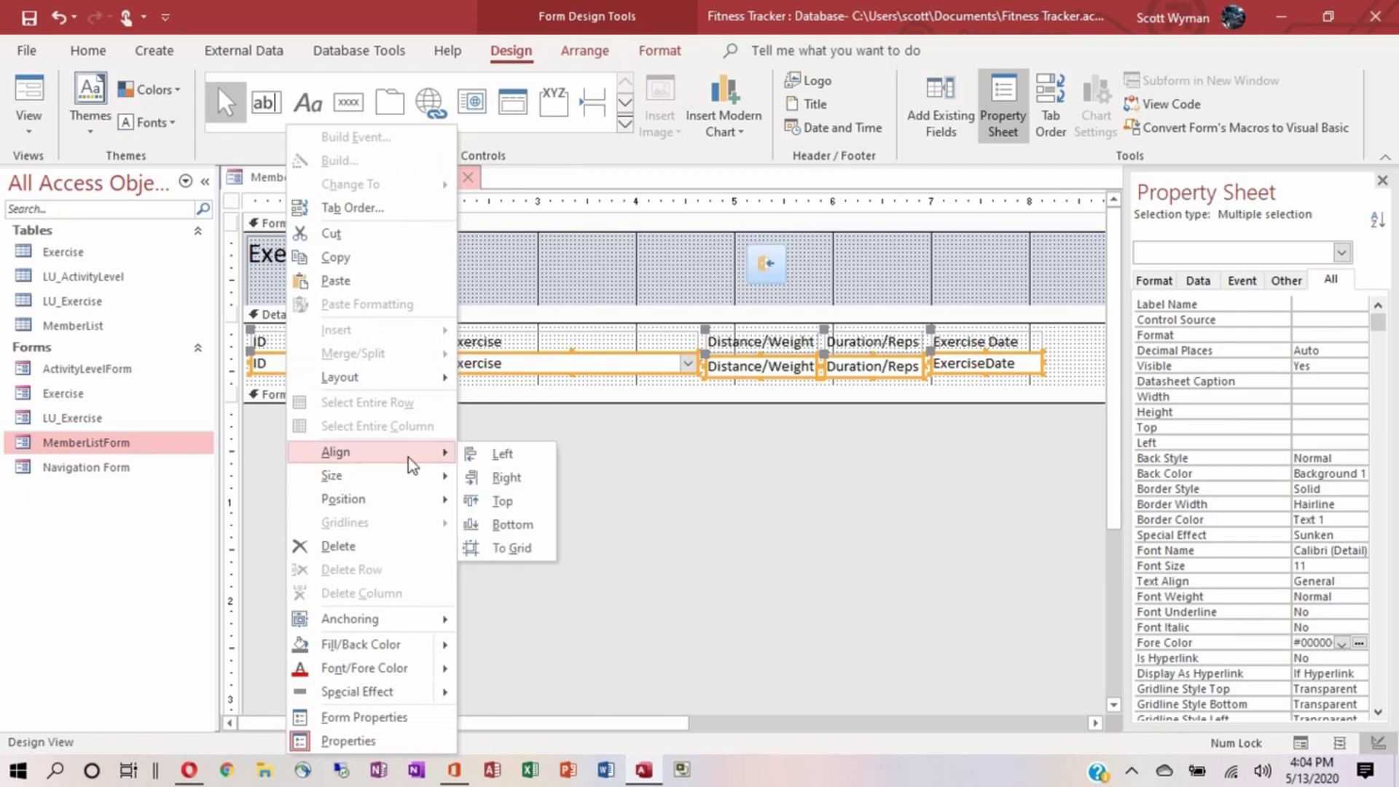
click(493, 503)
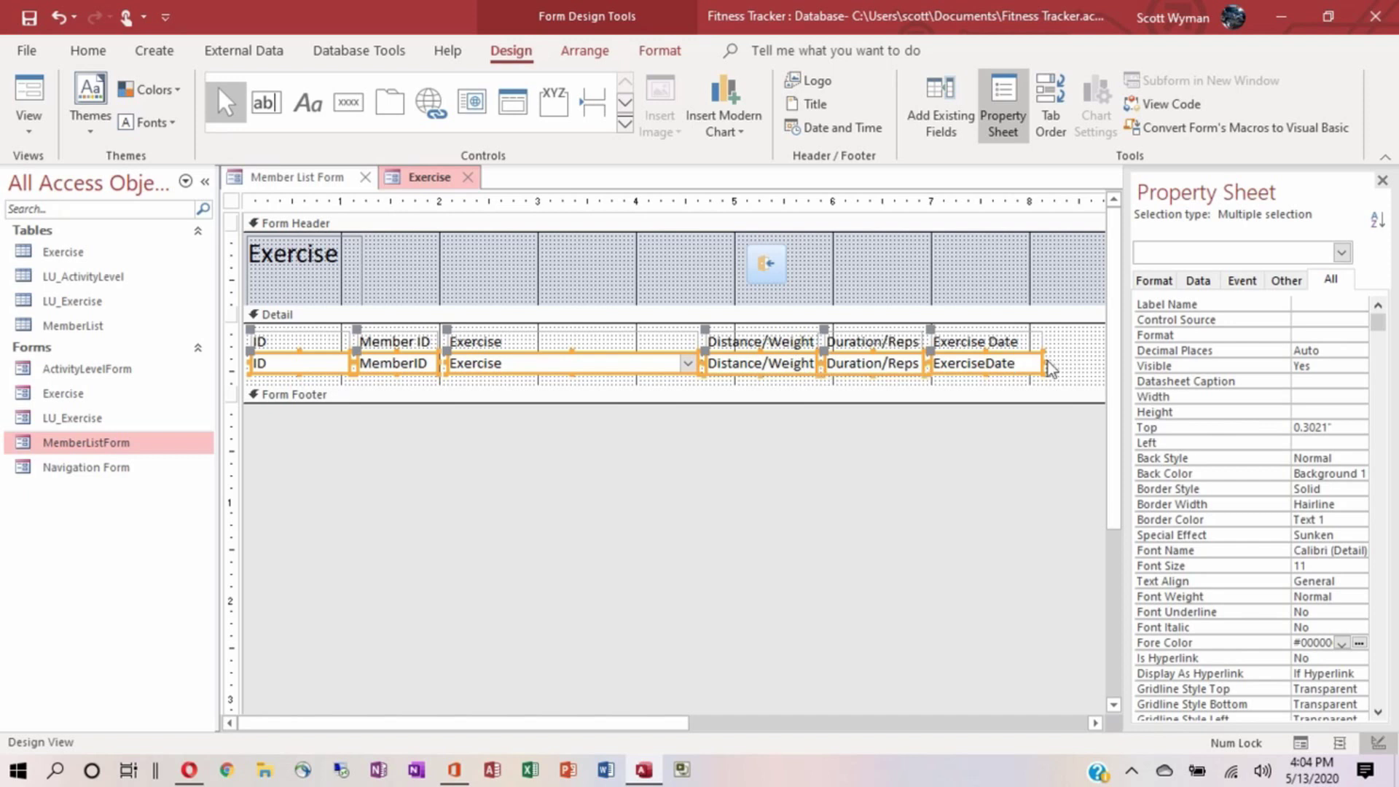
click(1079, 358)
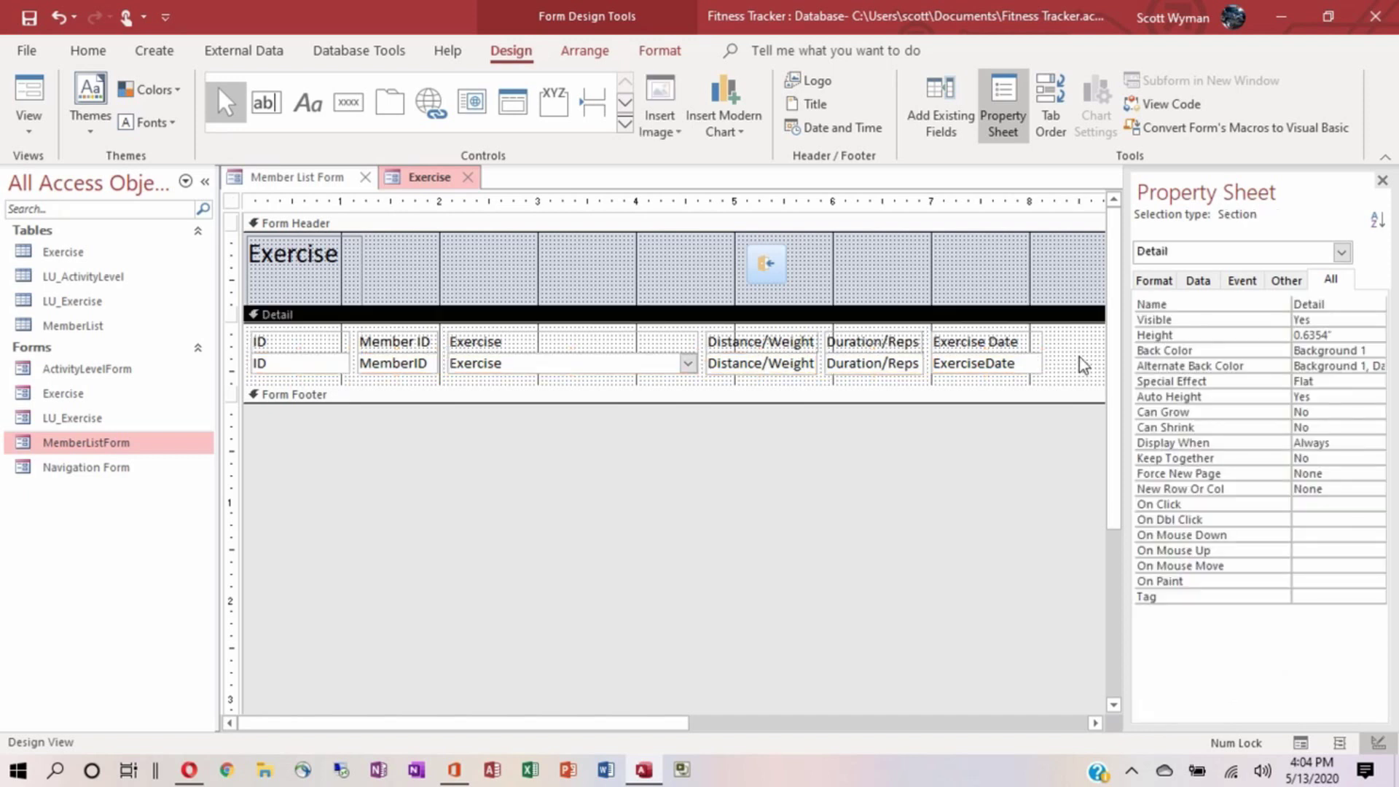
Check the alignment of the fields and labels in Form View and return to Design View.
click(985, 365)
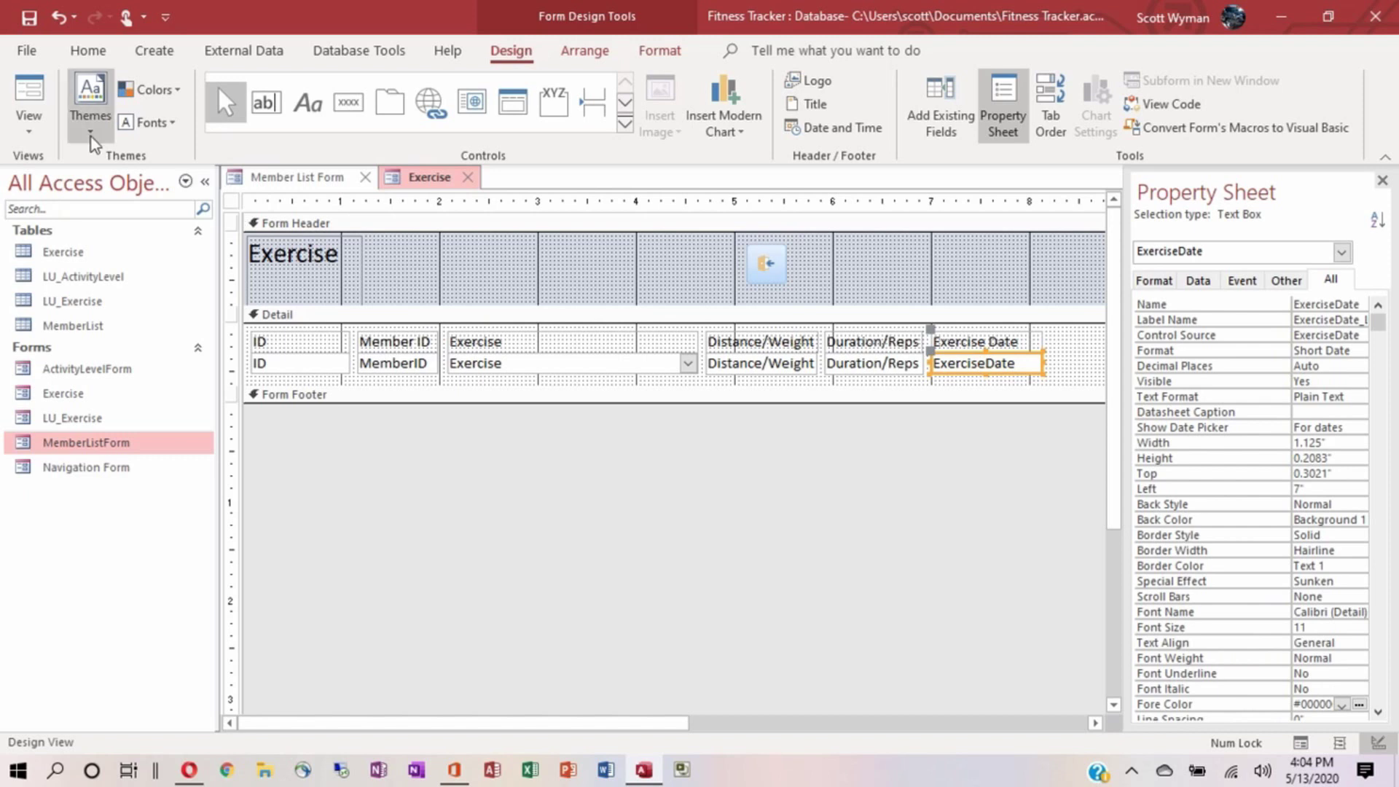
click(29, 96)
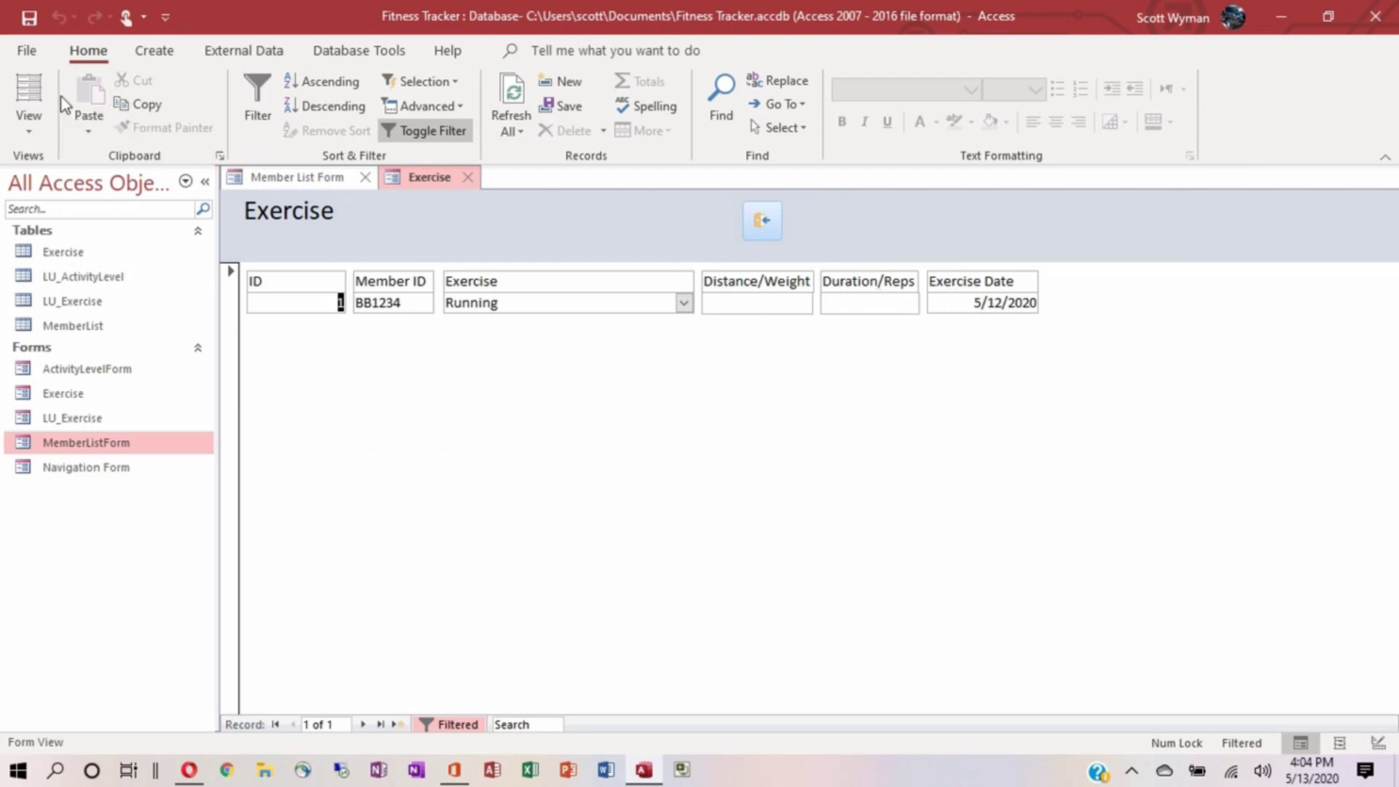
click(29, 130)
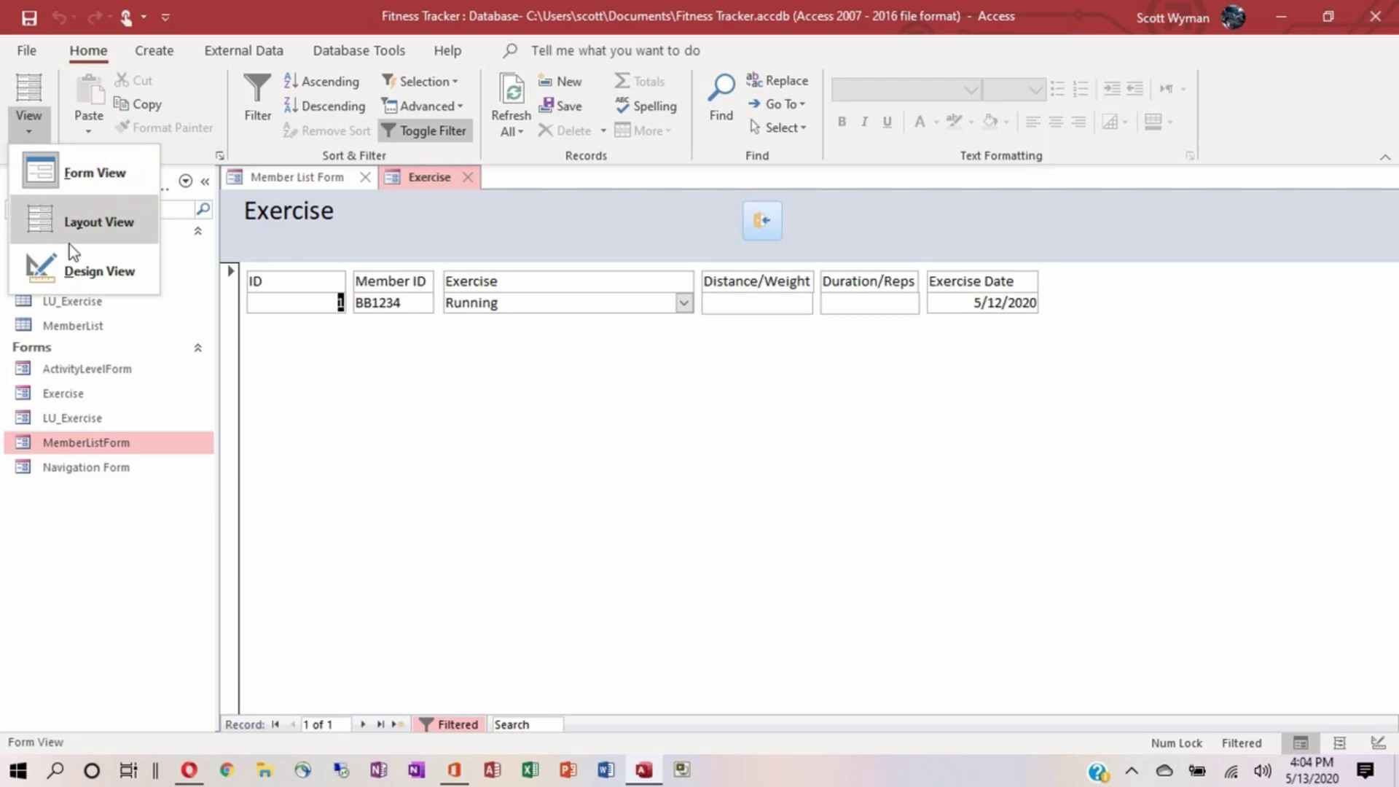
click(66, 266)
Try the Raised special effect on all fields and labels in the Detail section and preview it in Form View.
drag(1075, 374, 257, 348)
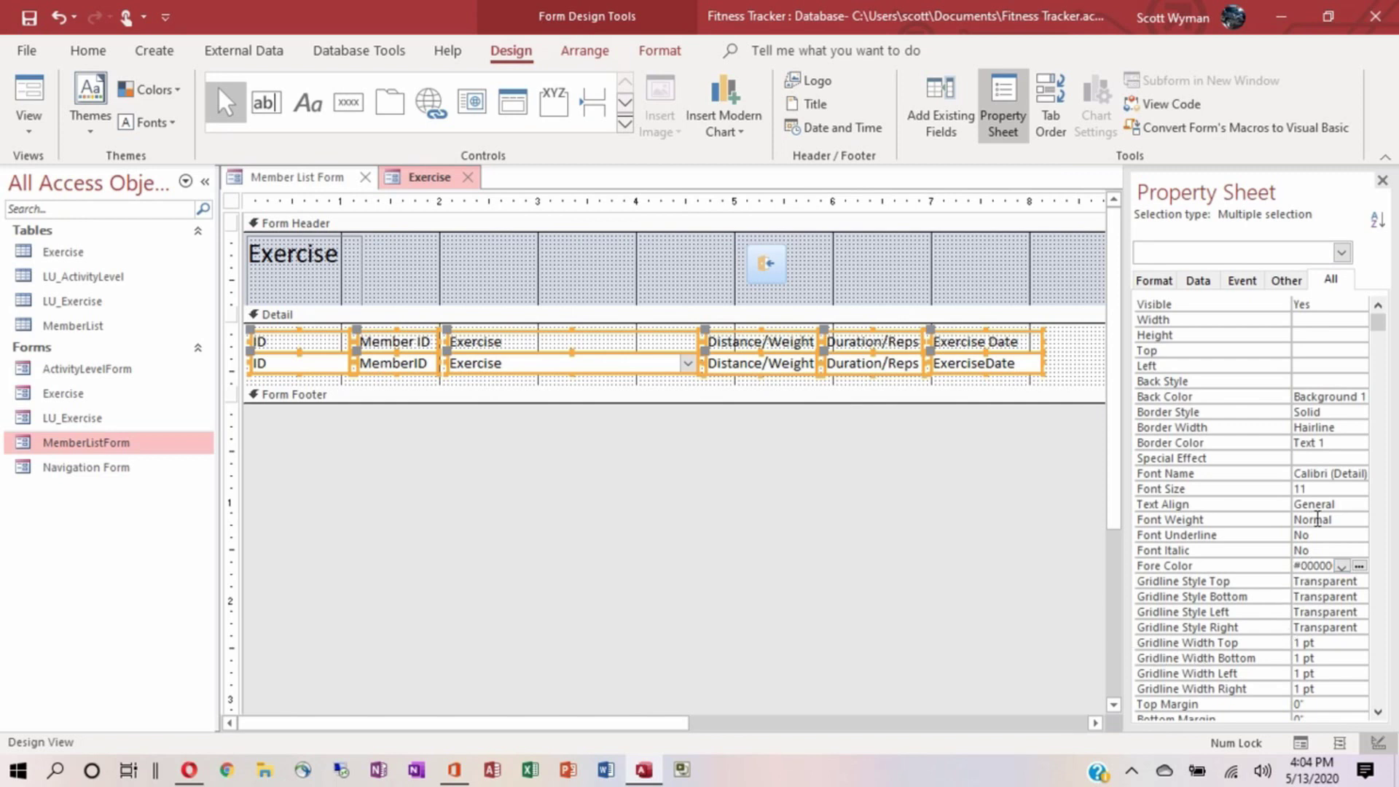
click(1312, 460)
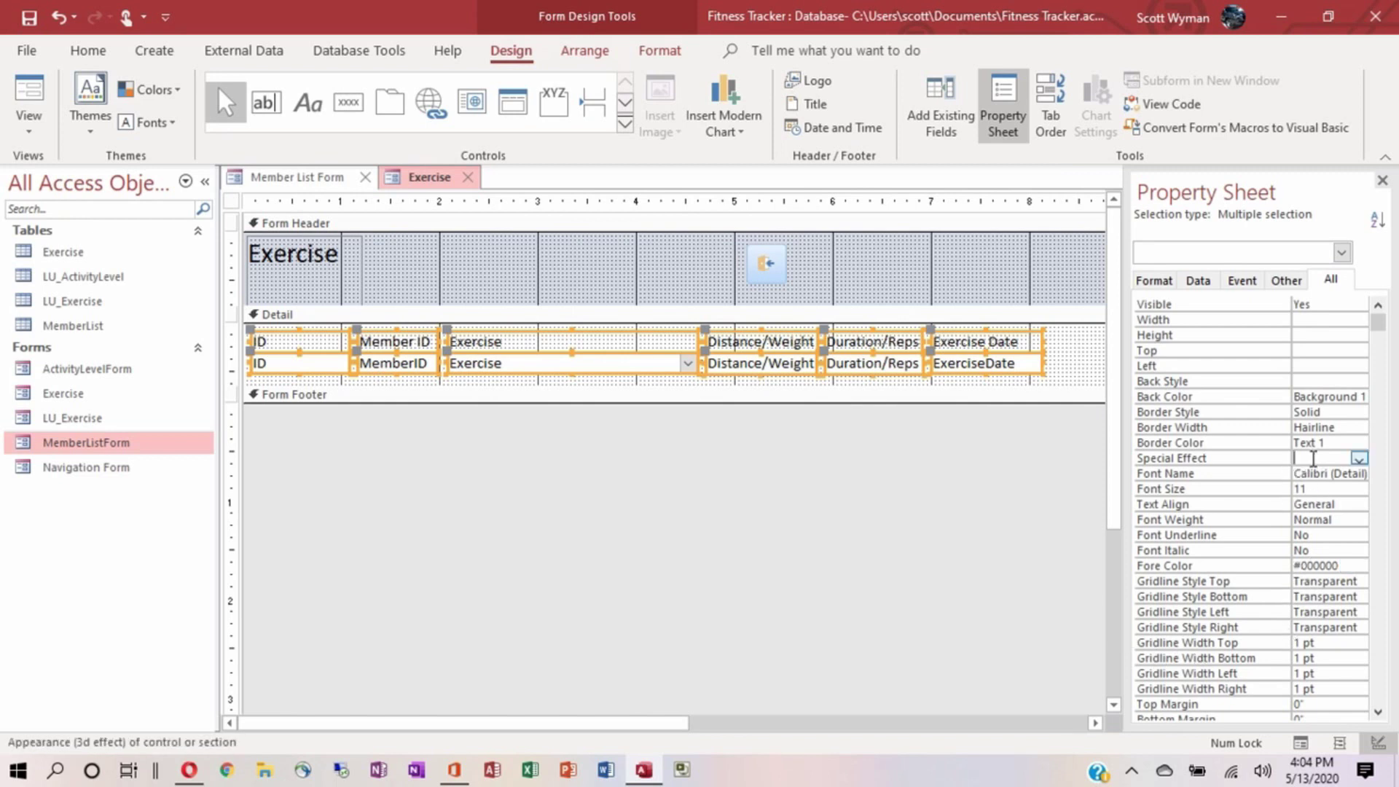
click(1357, 462)
click(1340, 487)
click(29, 100)
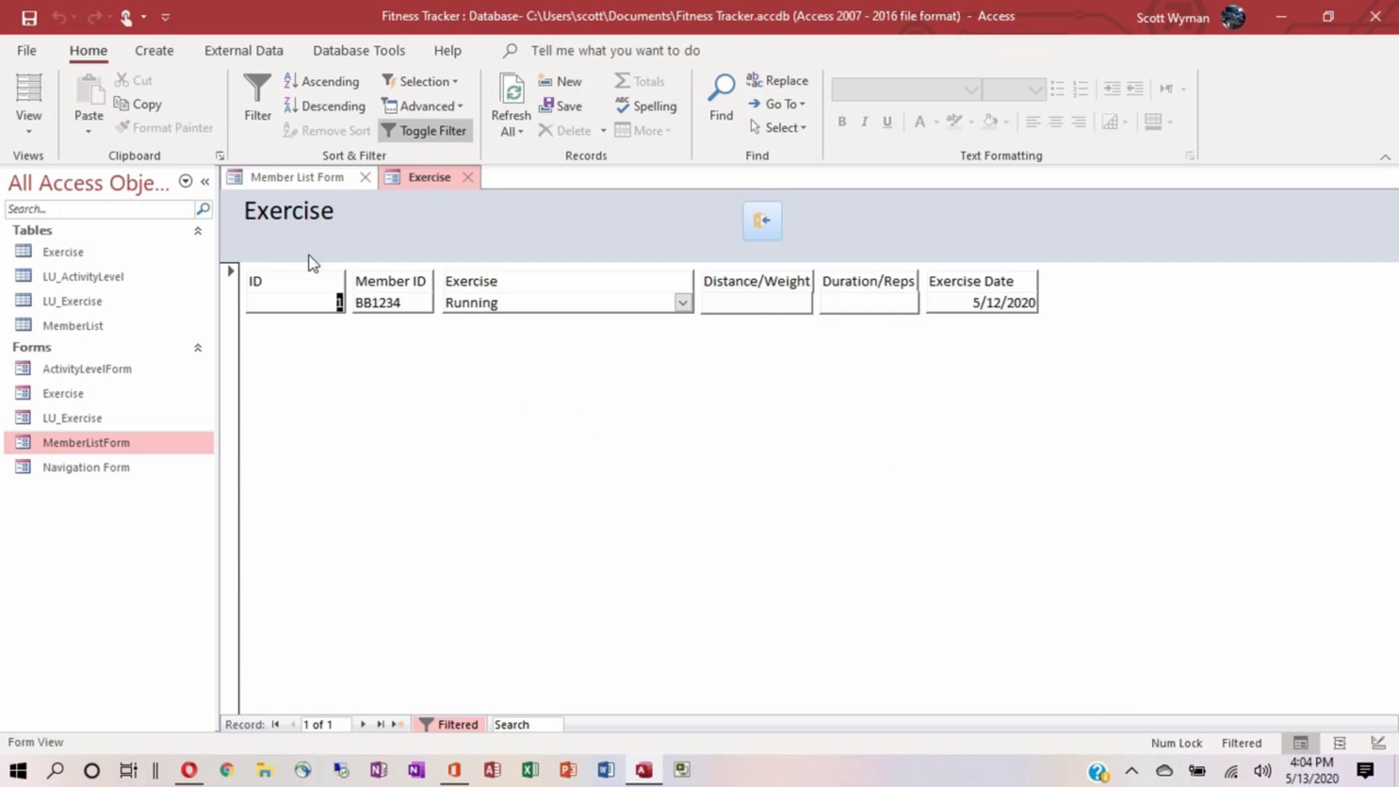
click(35, 131)
click(54, 266)
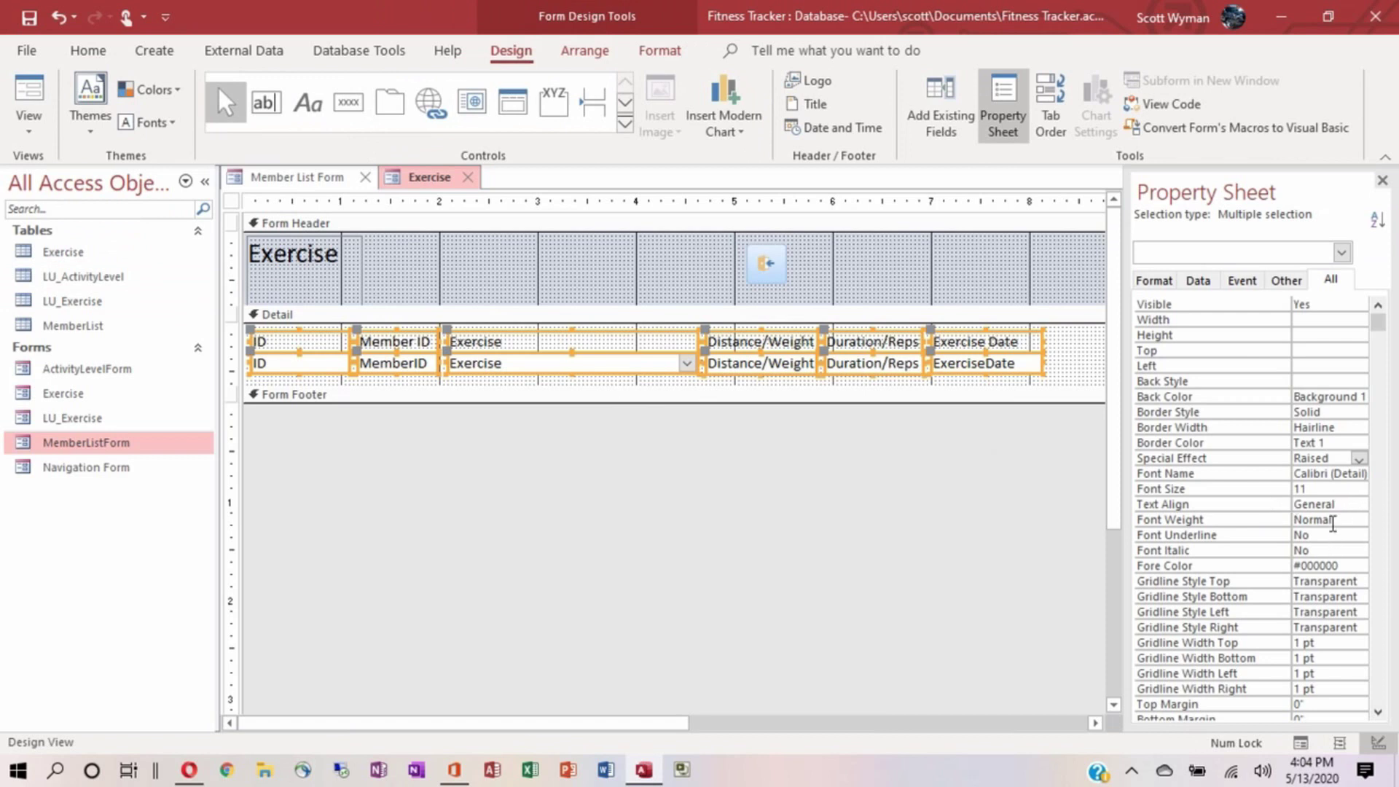
Set the special effect of all fields and labels in the Detail section to Sunken.
click(1356, 461)
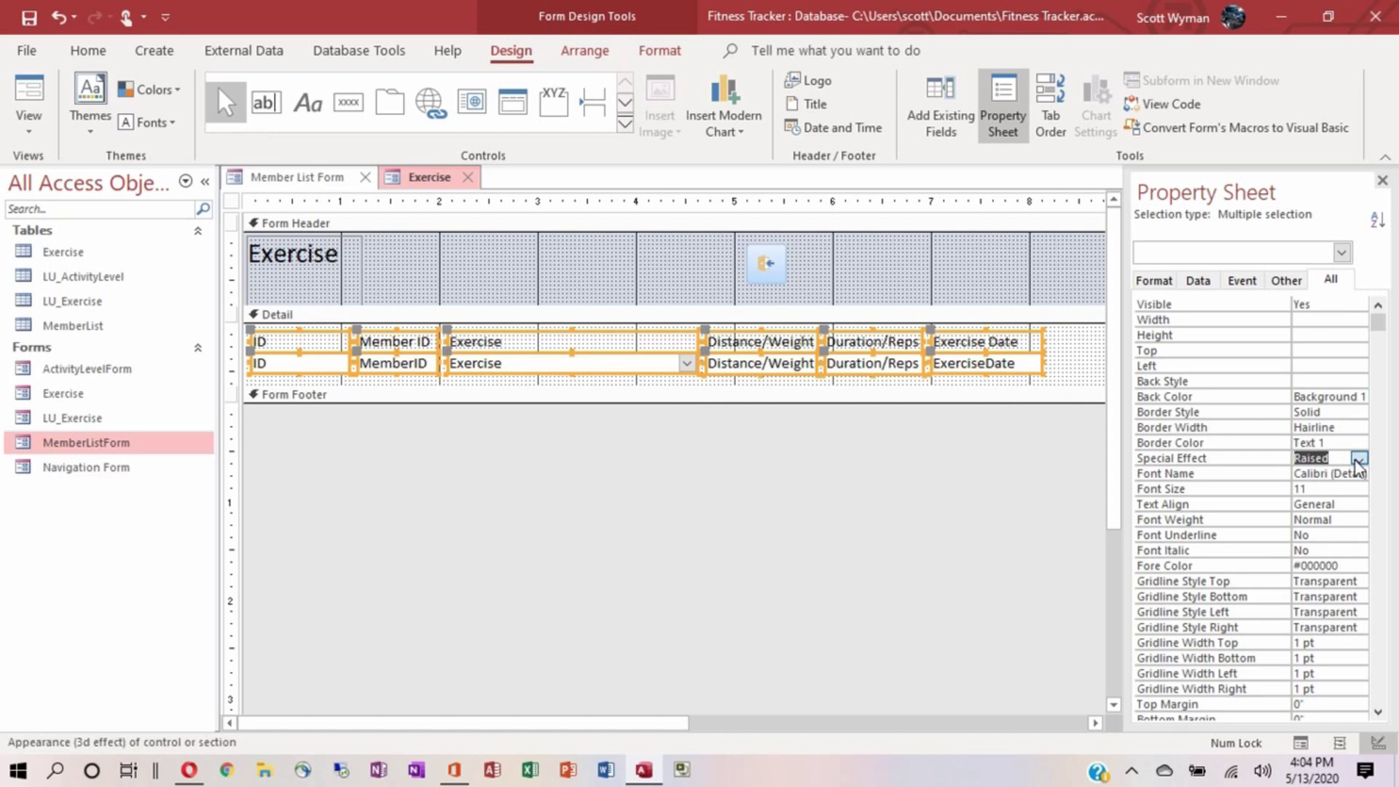
click(1357, 461)
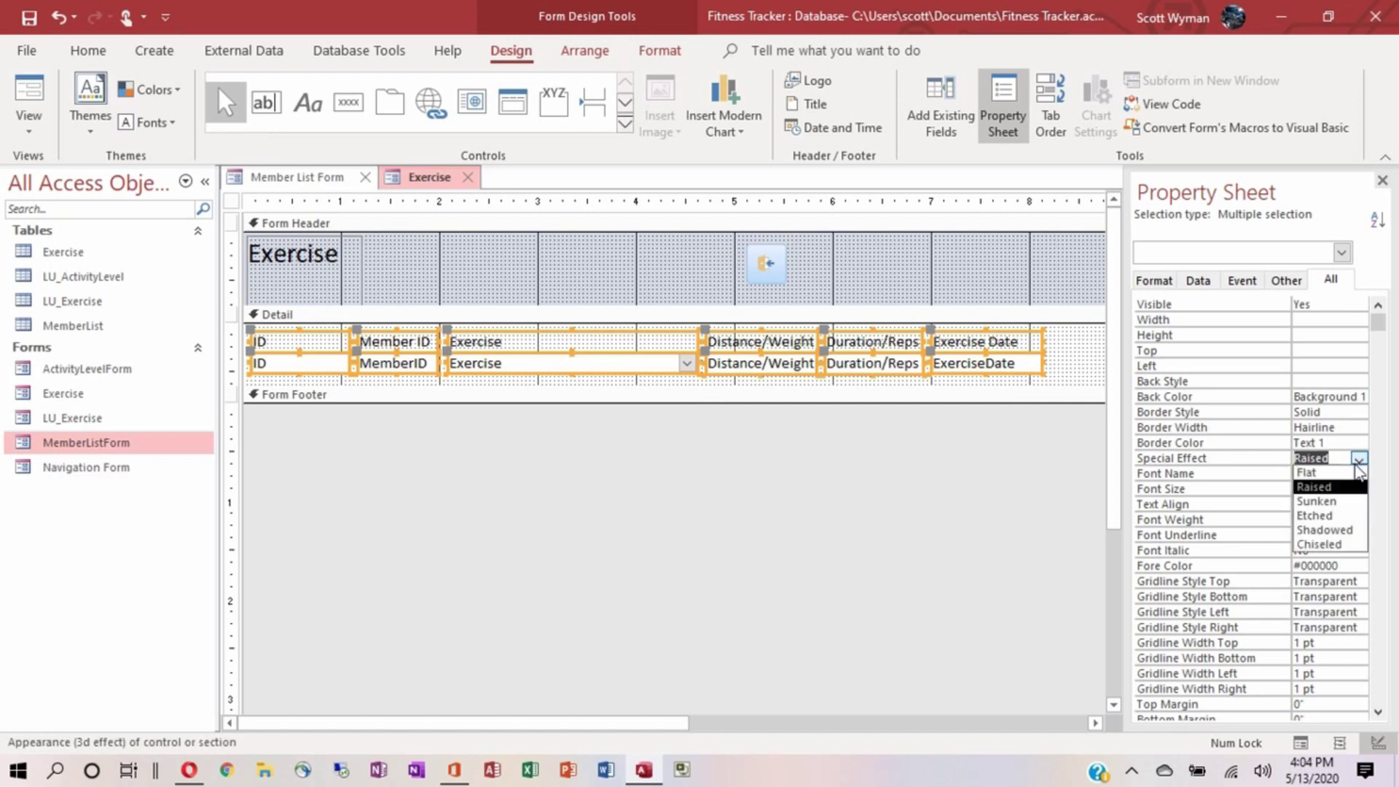
click(1330, 503)
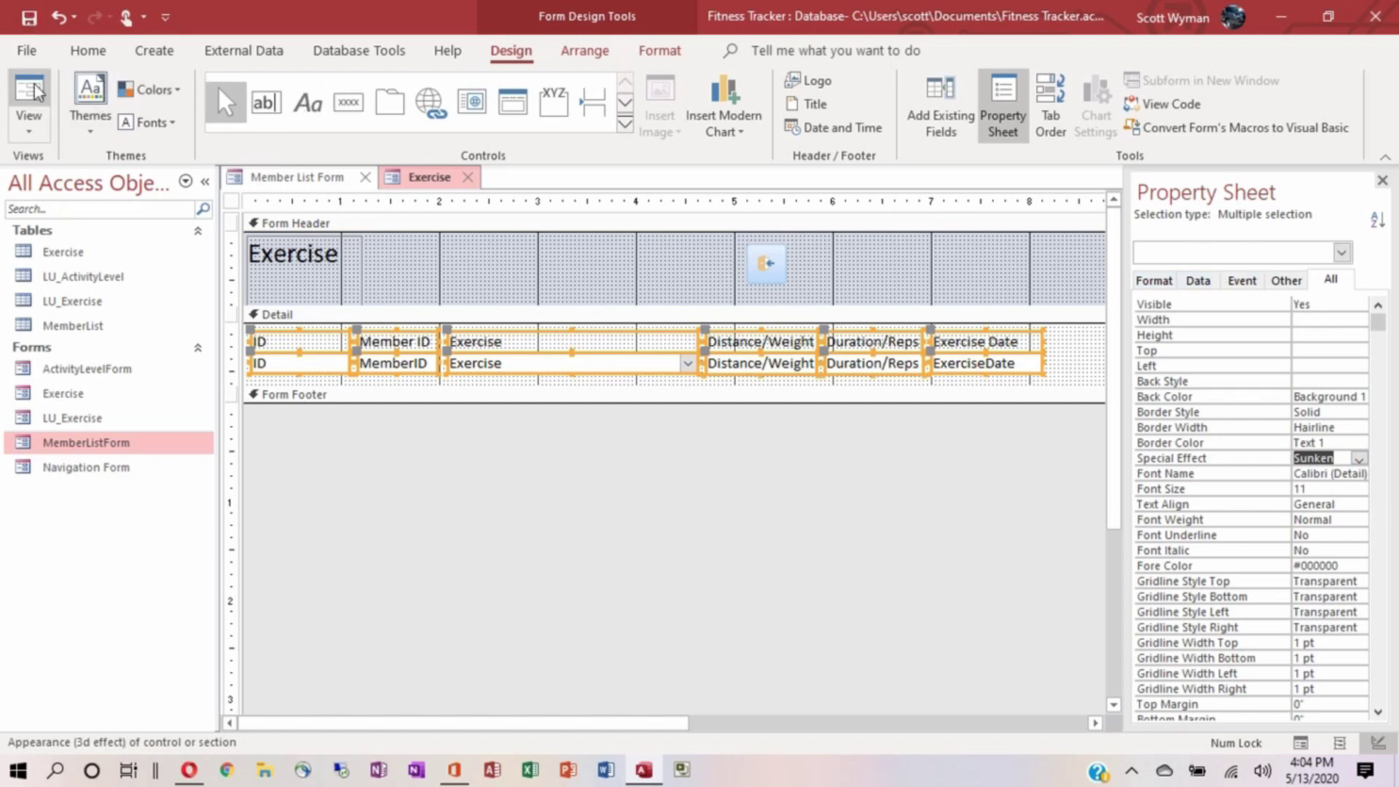
click(1065, 354)
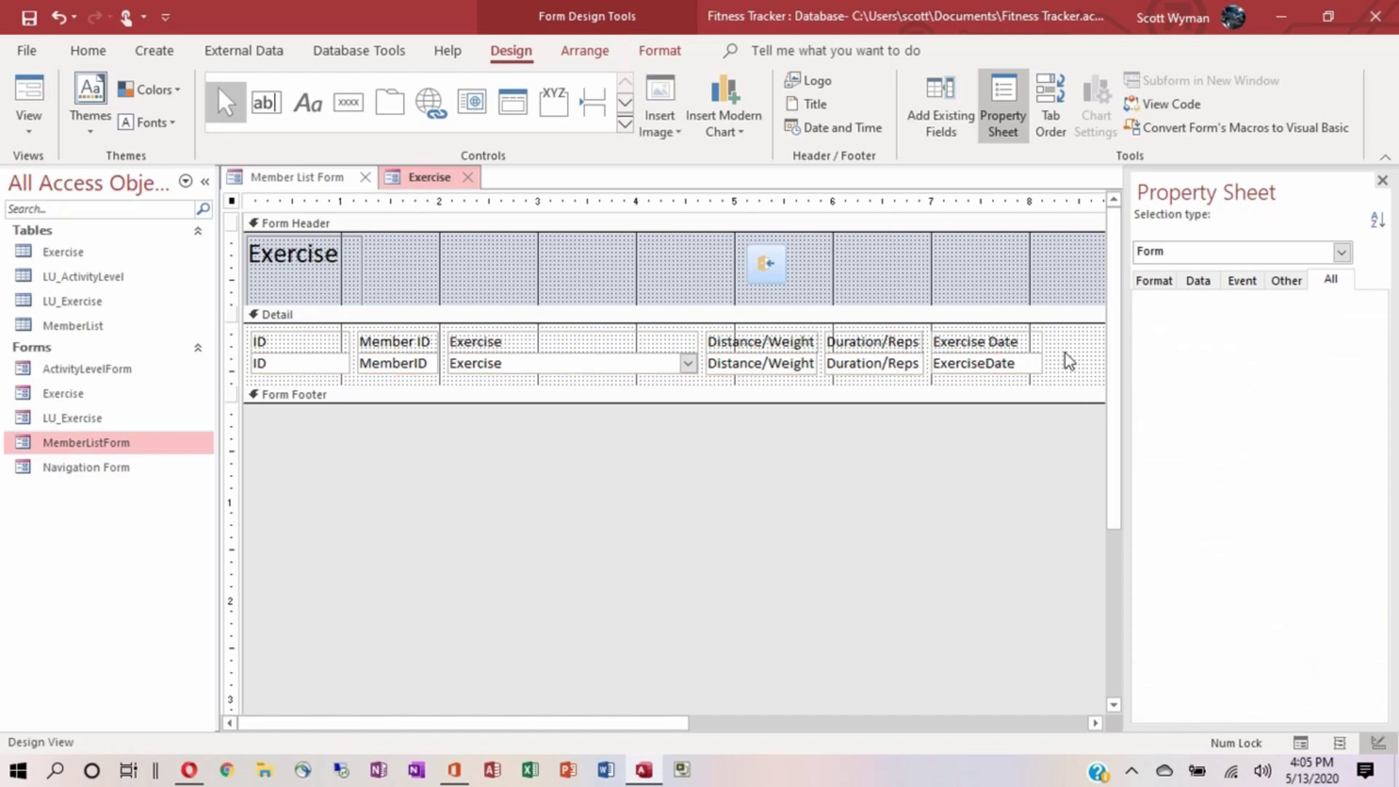
click(1067, 351)
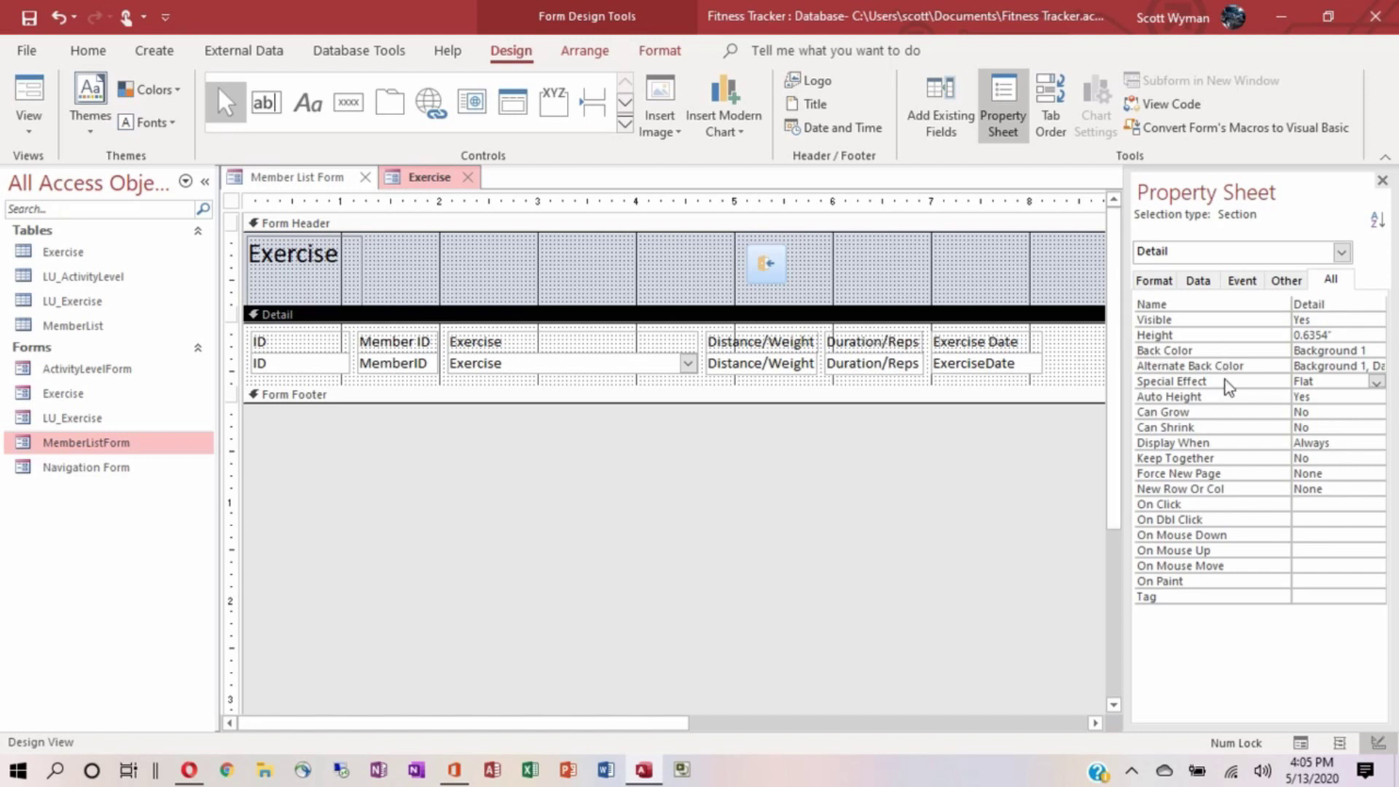
Set the Detail section's back color to a light green shade of theme color Accent 6.
click(1313, 351)
click(1378, 350)
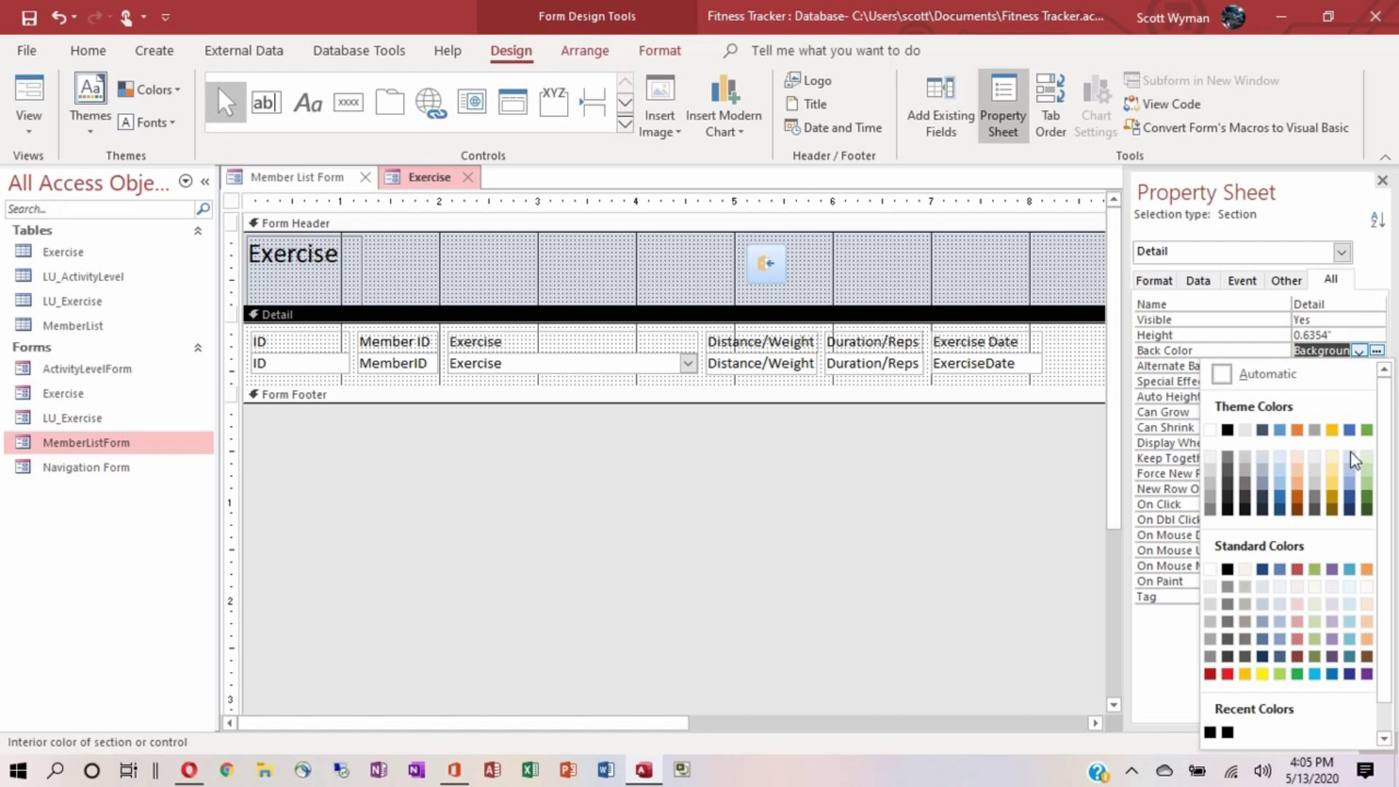
click(1366, 477)
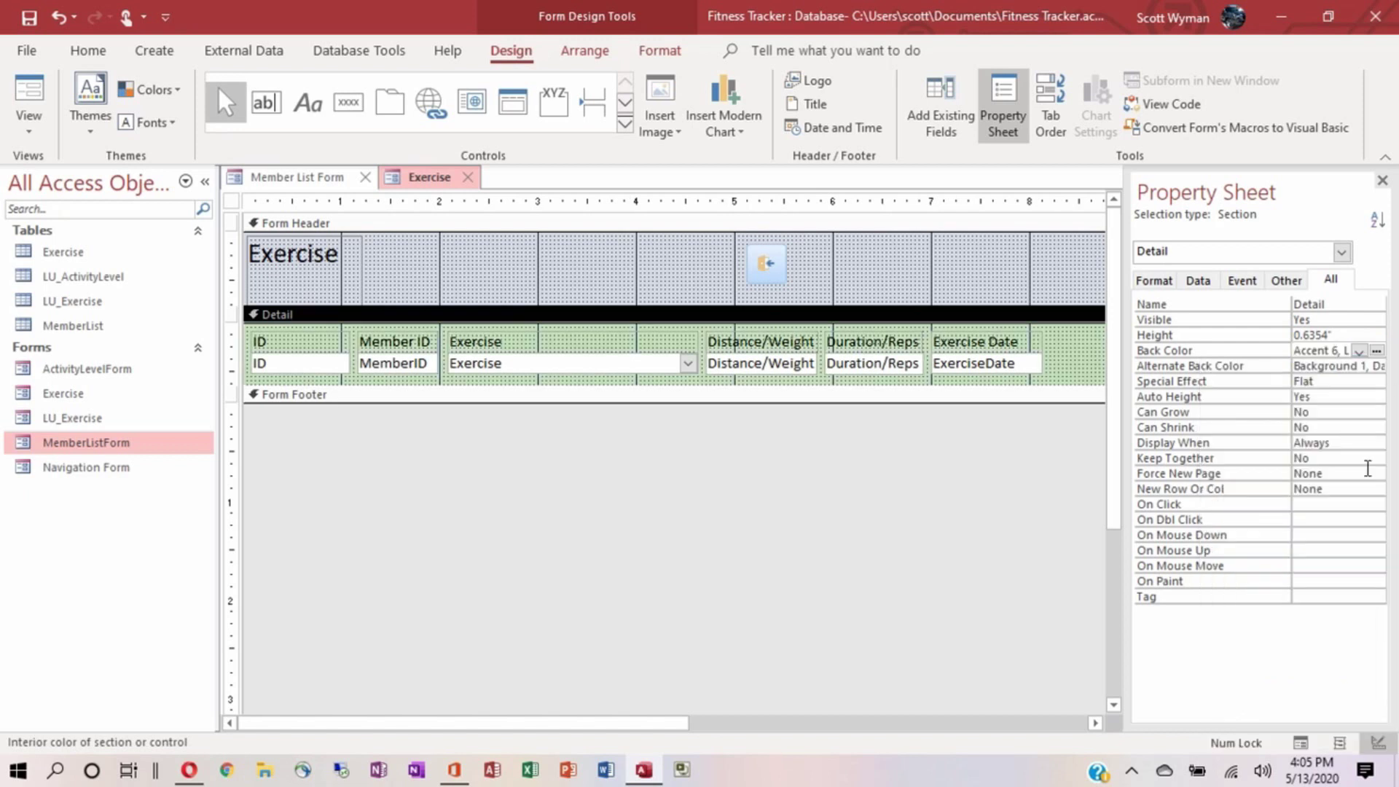
Set the Form Header's back color to a dark green shade of theme color Accent 6.
click(1029, 277)
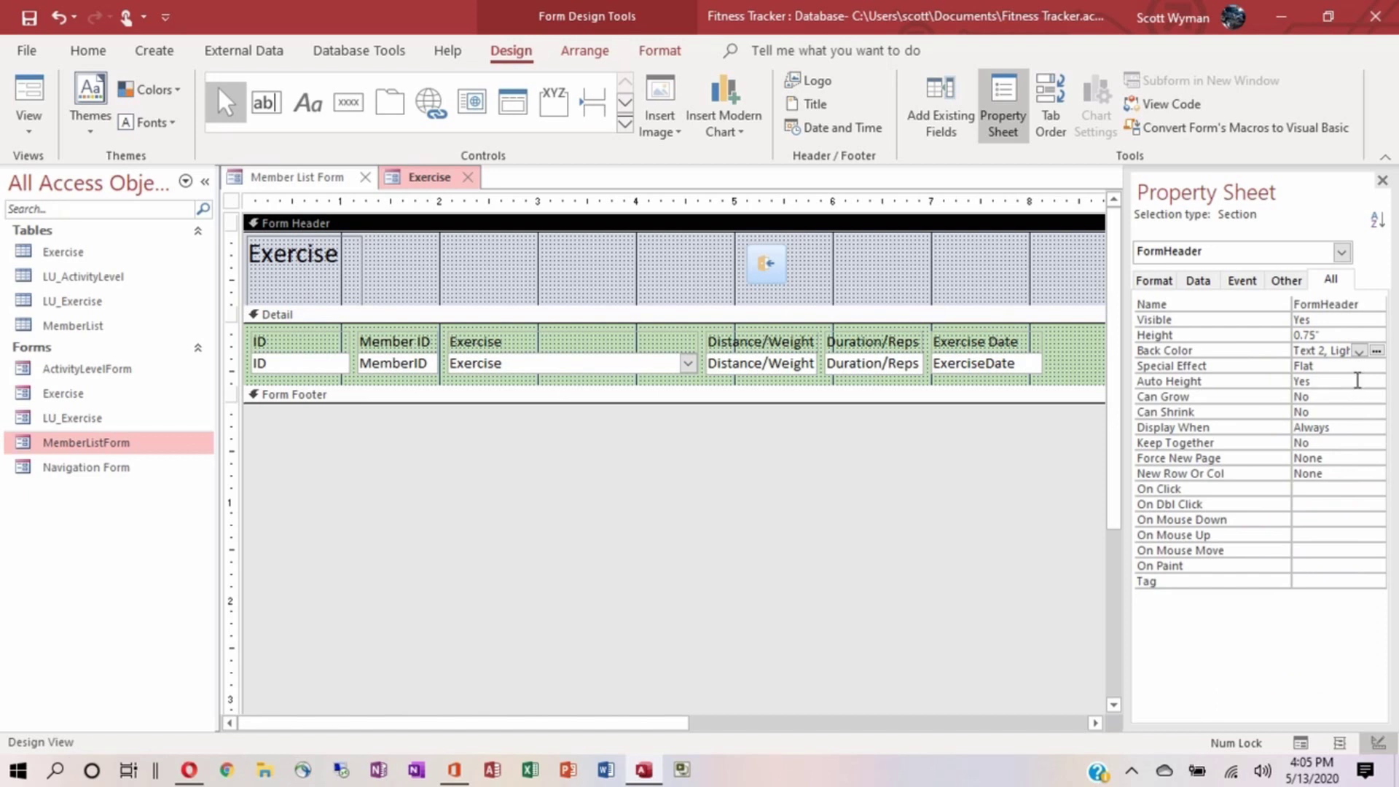
click(1359, 352)
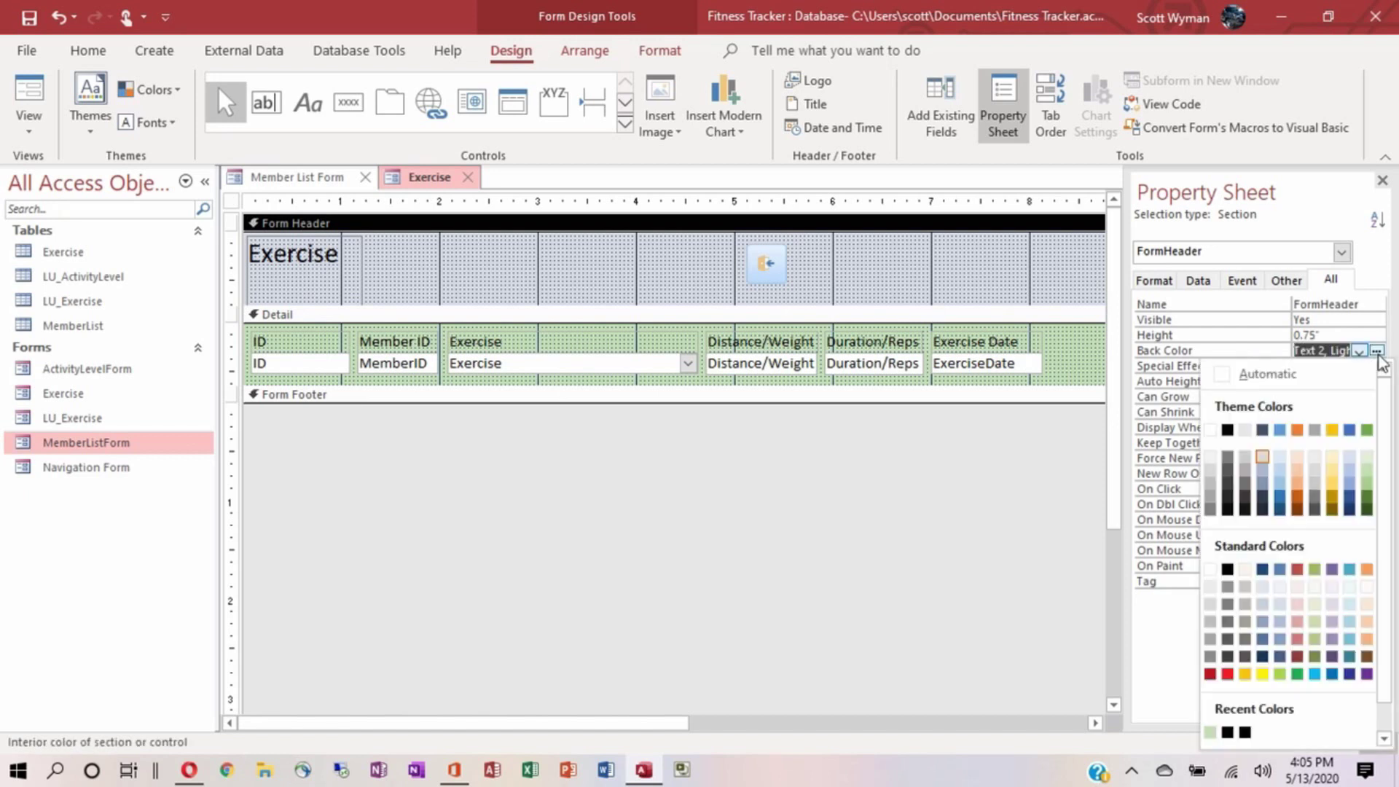
click(1367, 503)
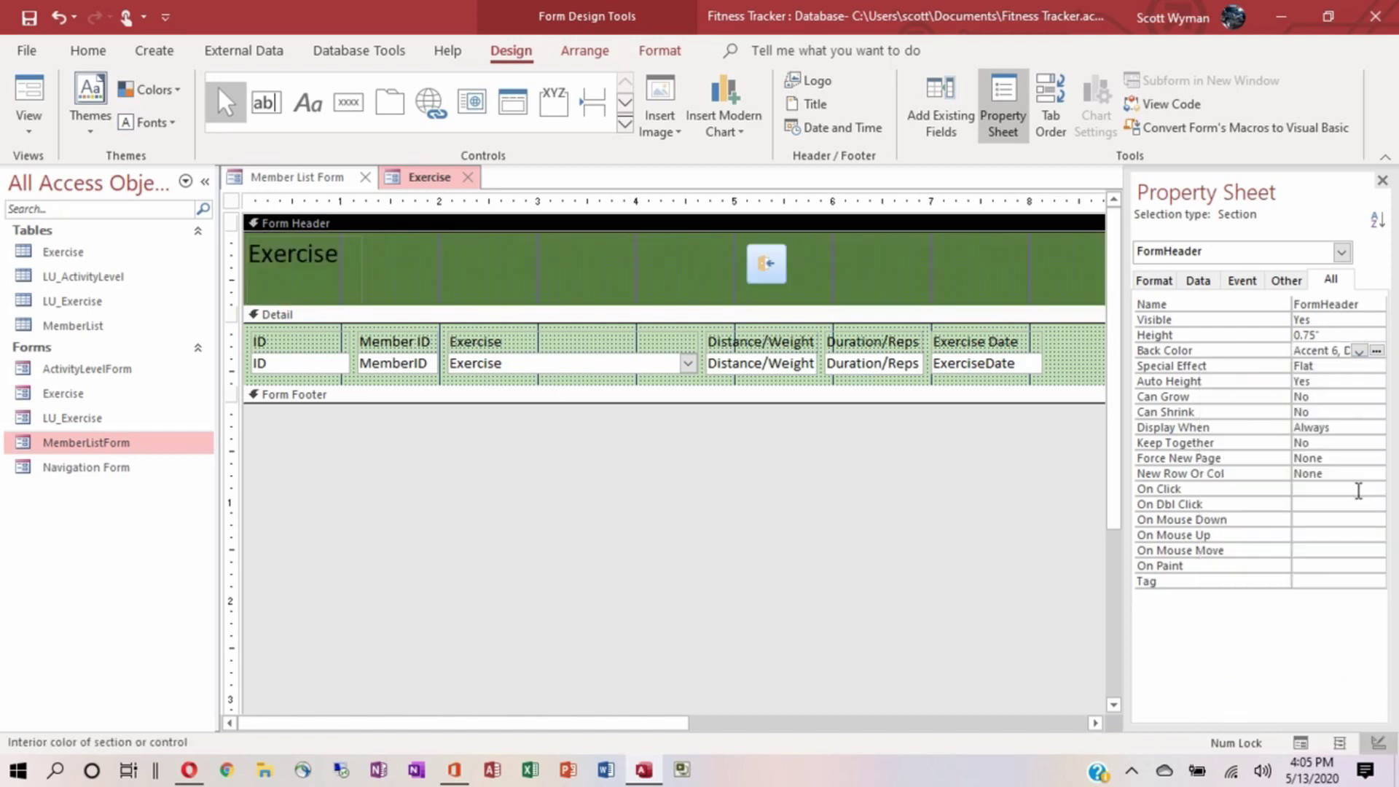
click(640, 567)
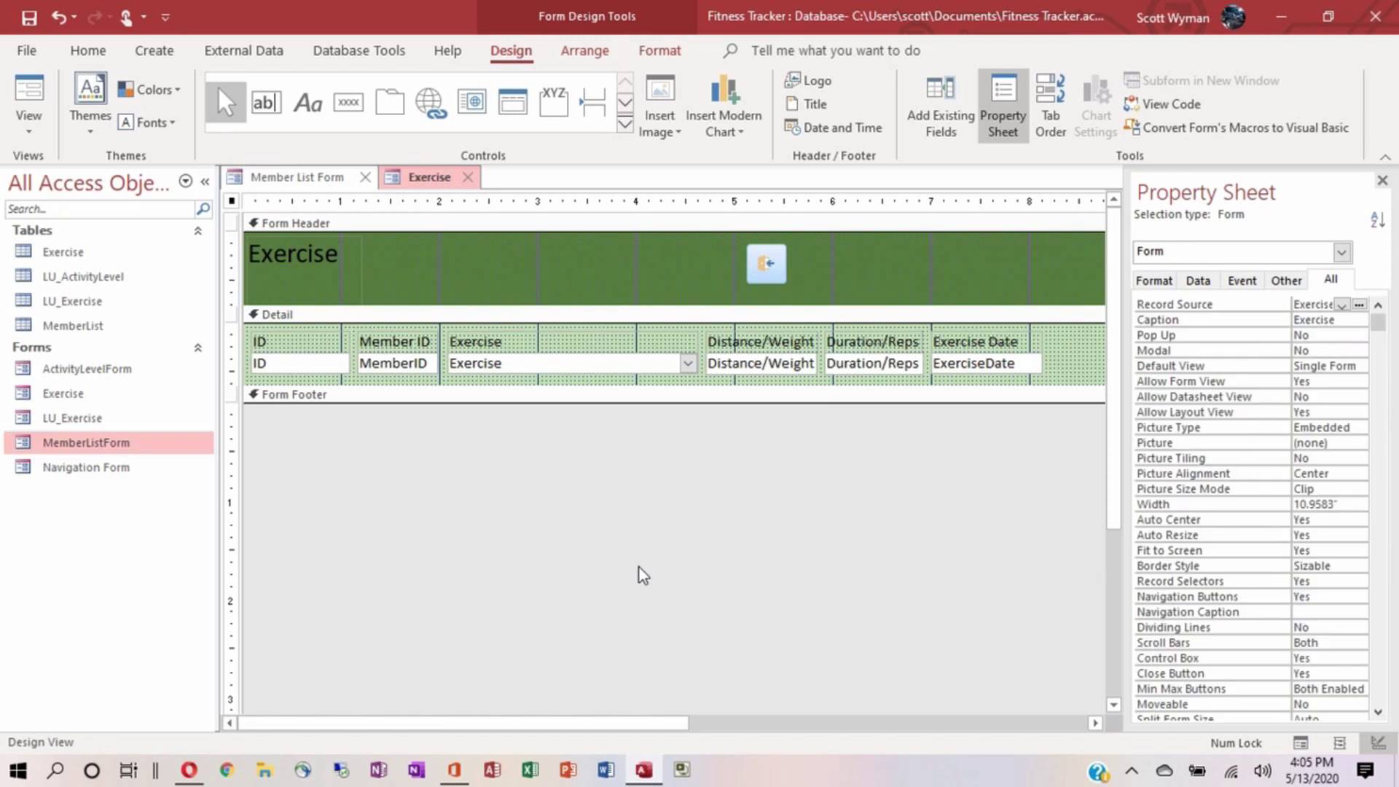
Save the Exercise form, check its new colors in Form View, and close it to return to the Member List Form.
click(32, 20)
click(29, 91)
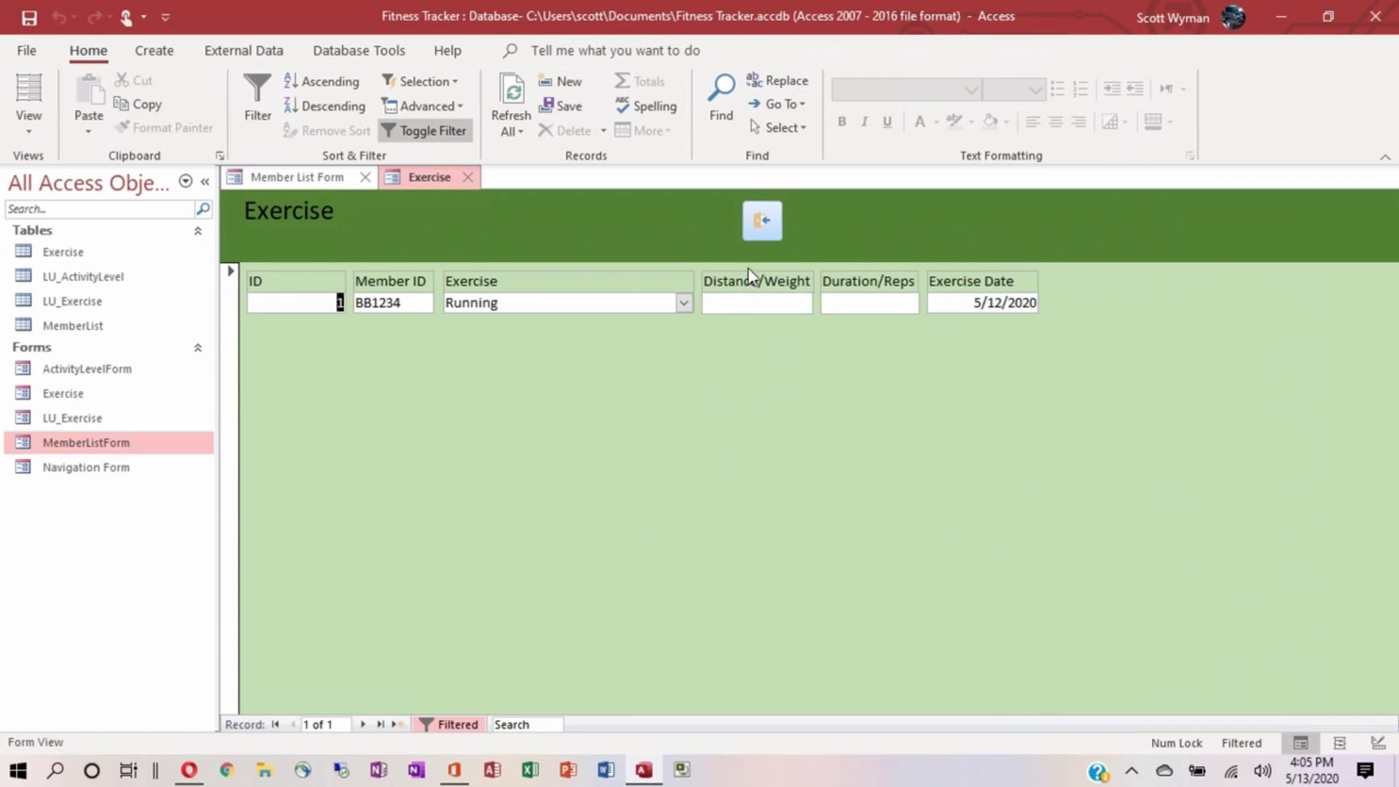
click(767, 223)
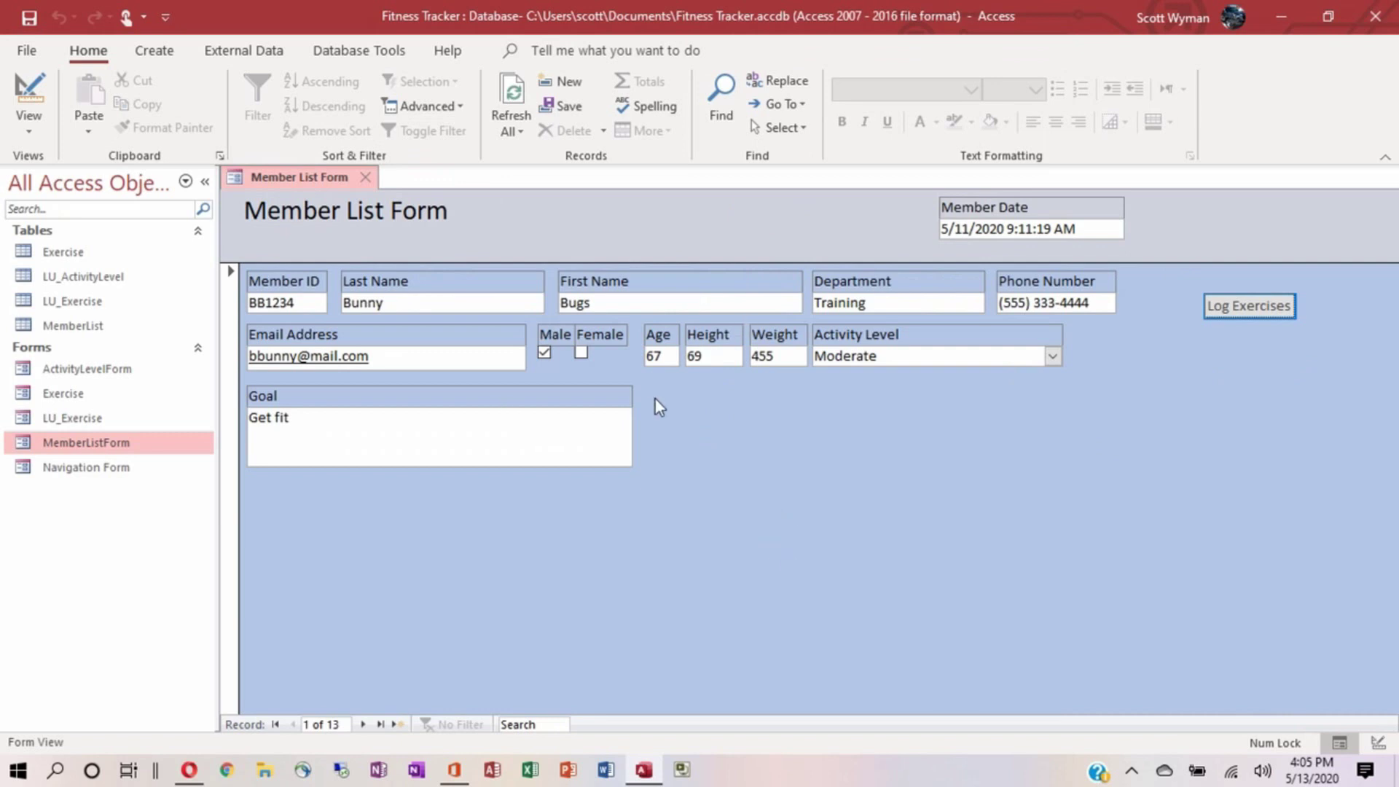
Advance to member record 11 in the Member List Form and open that member's exercise log.
click(362, 725)
click(363, 725)
click(362, 725)
click(362, 724)
click(362, 724)
click(362, 725)
click(363, 724)
click(362, 724)
click(362, 724)
click(362, 725)
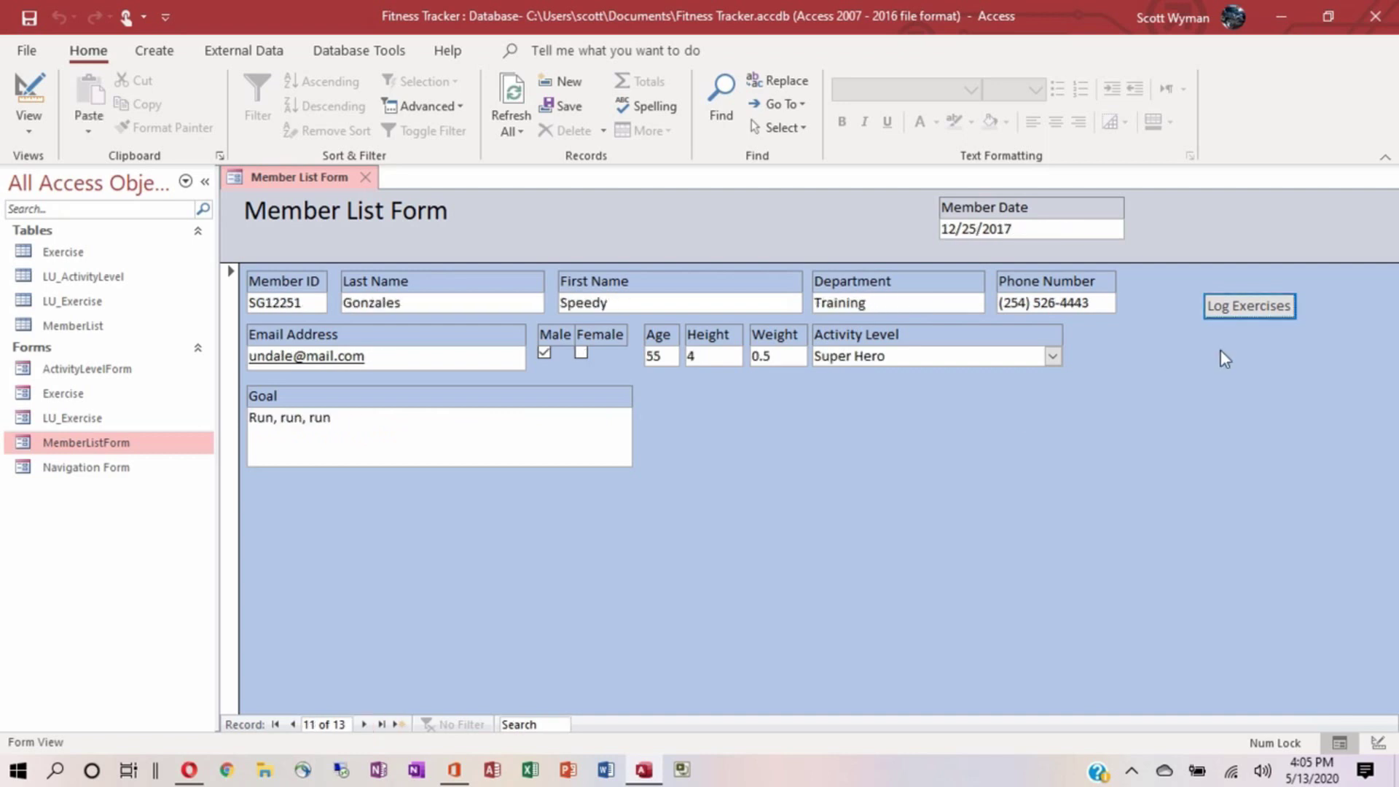
click(1280, 307)
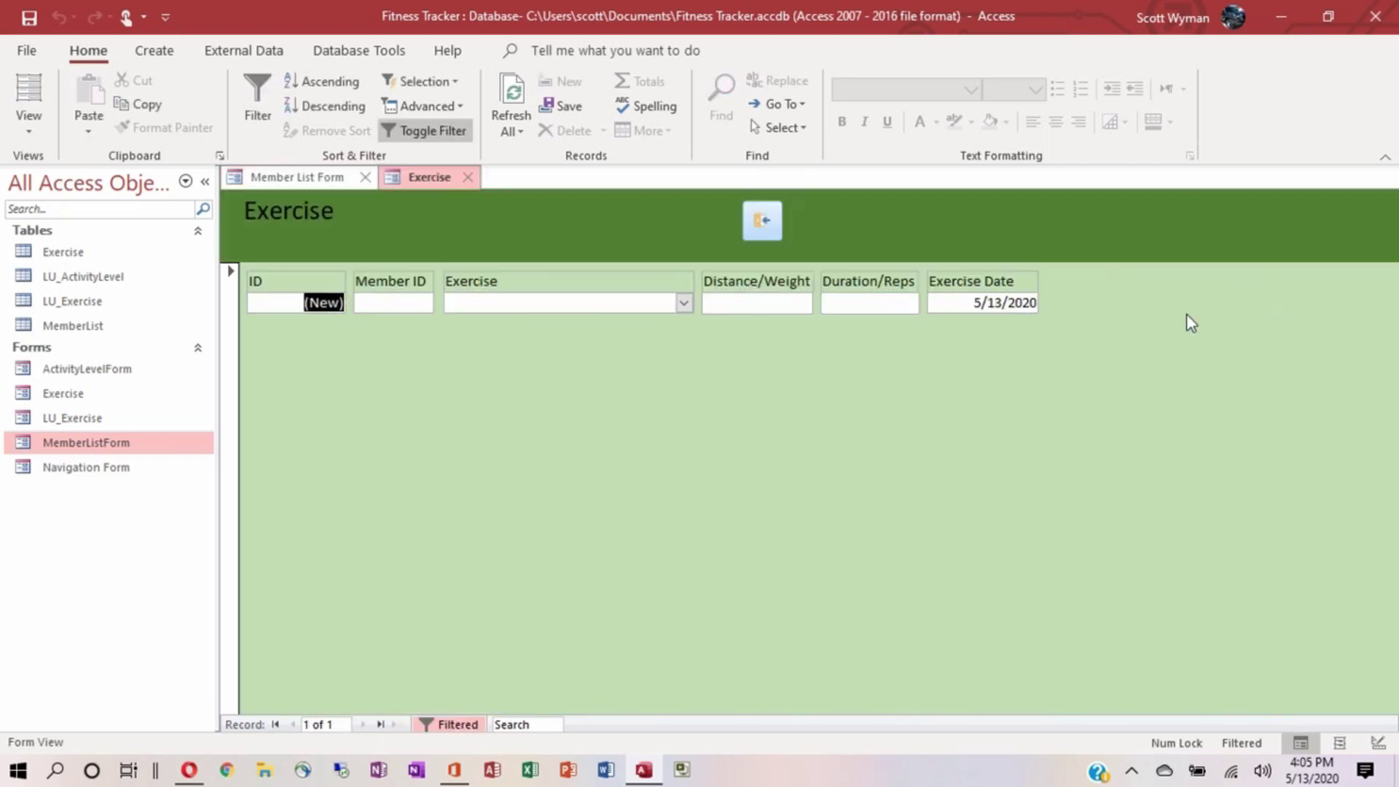
Copy the Member ID from the member record and enter it in a new record of the member's exercise log.
click(763, 222)
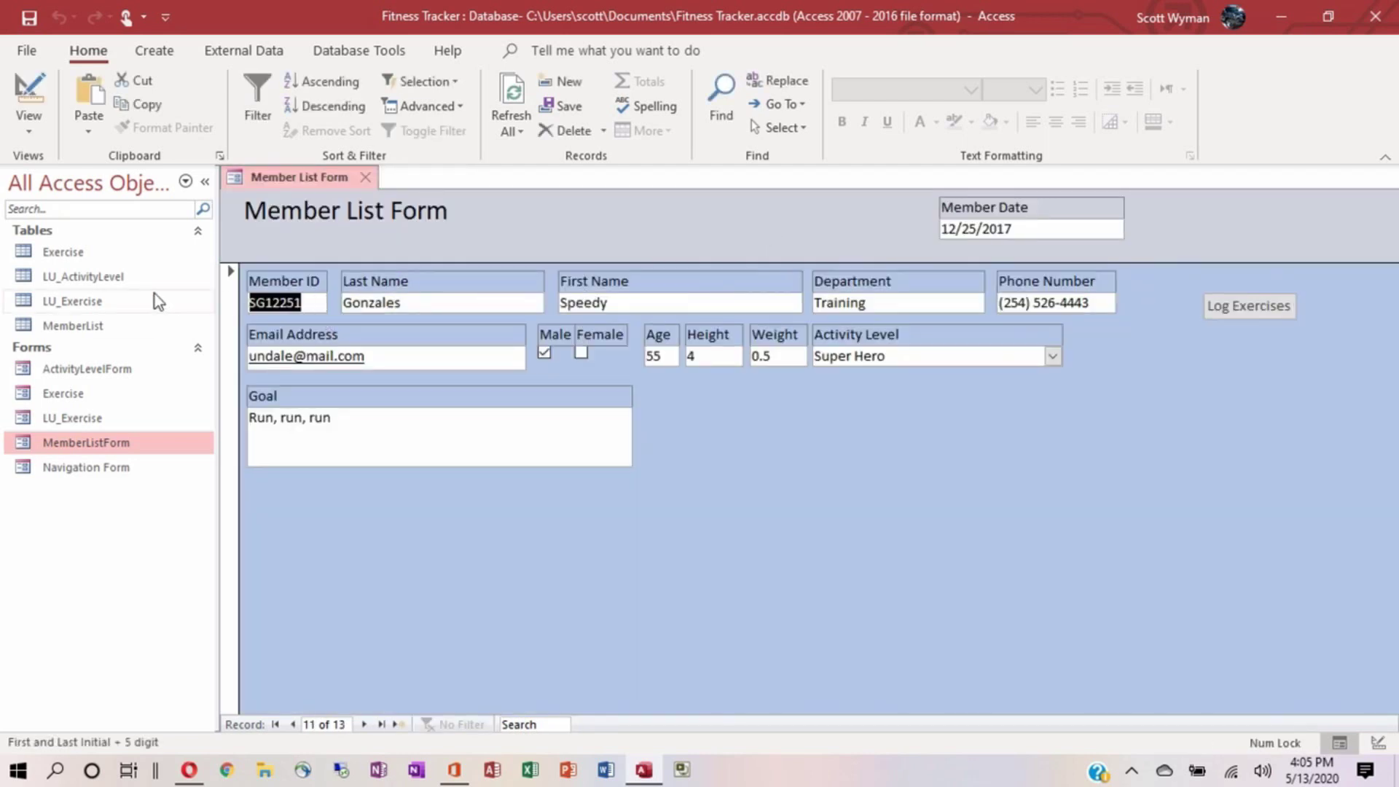
click(1268, 307)
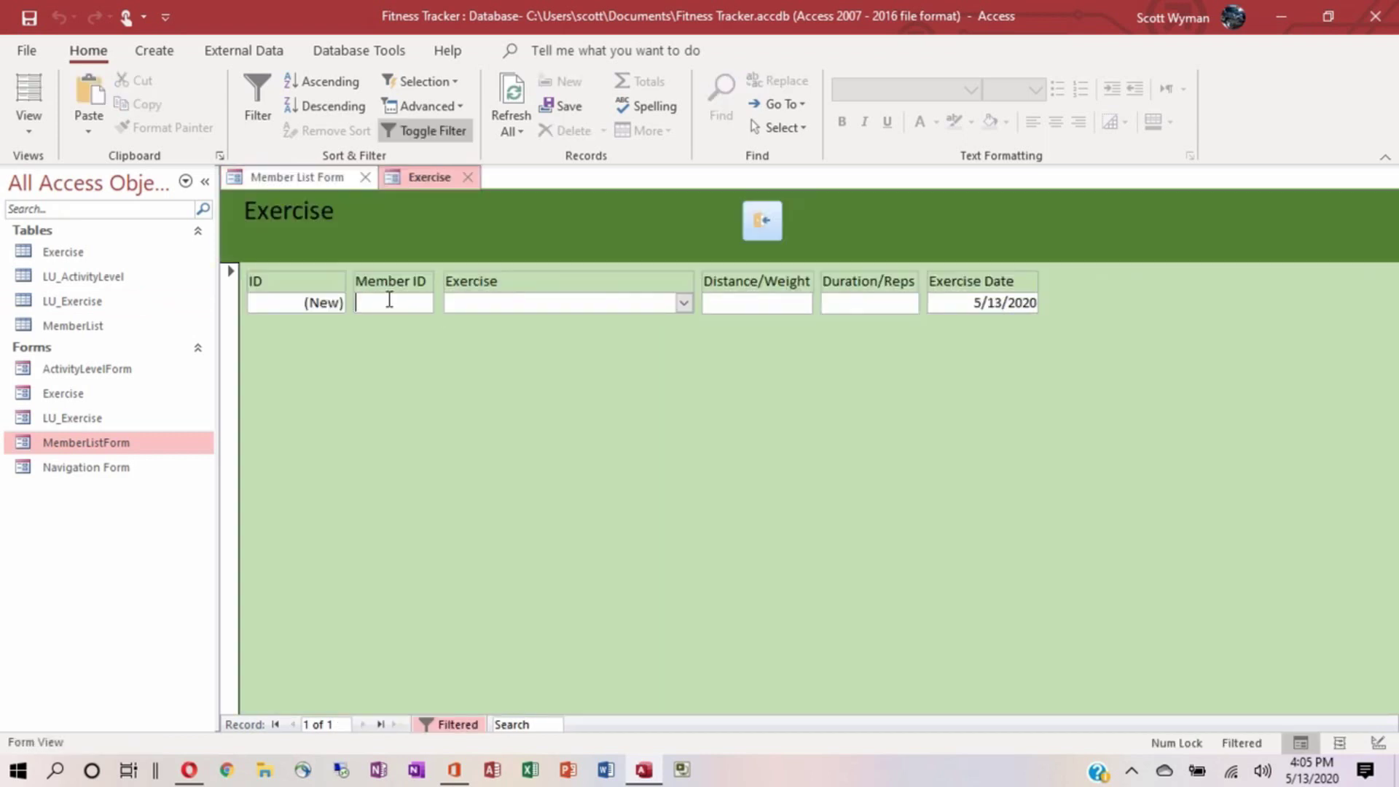
text(SG12251)
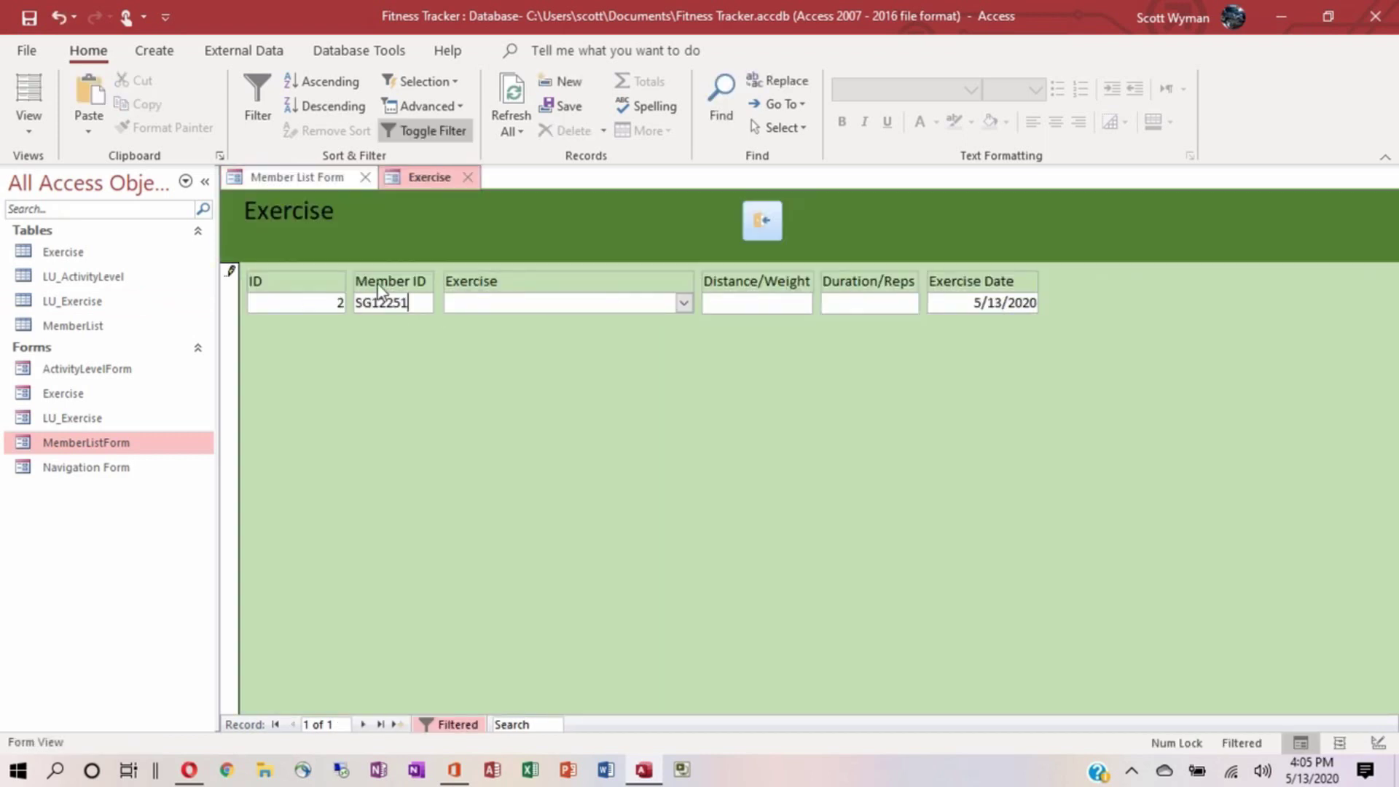
Complete the exercise record with Running, Distance/Weight 5 and Duration/Reps 2:00.
click(683, 303)
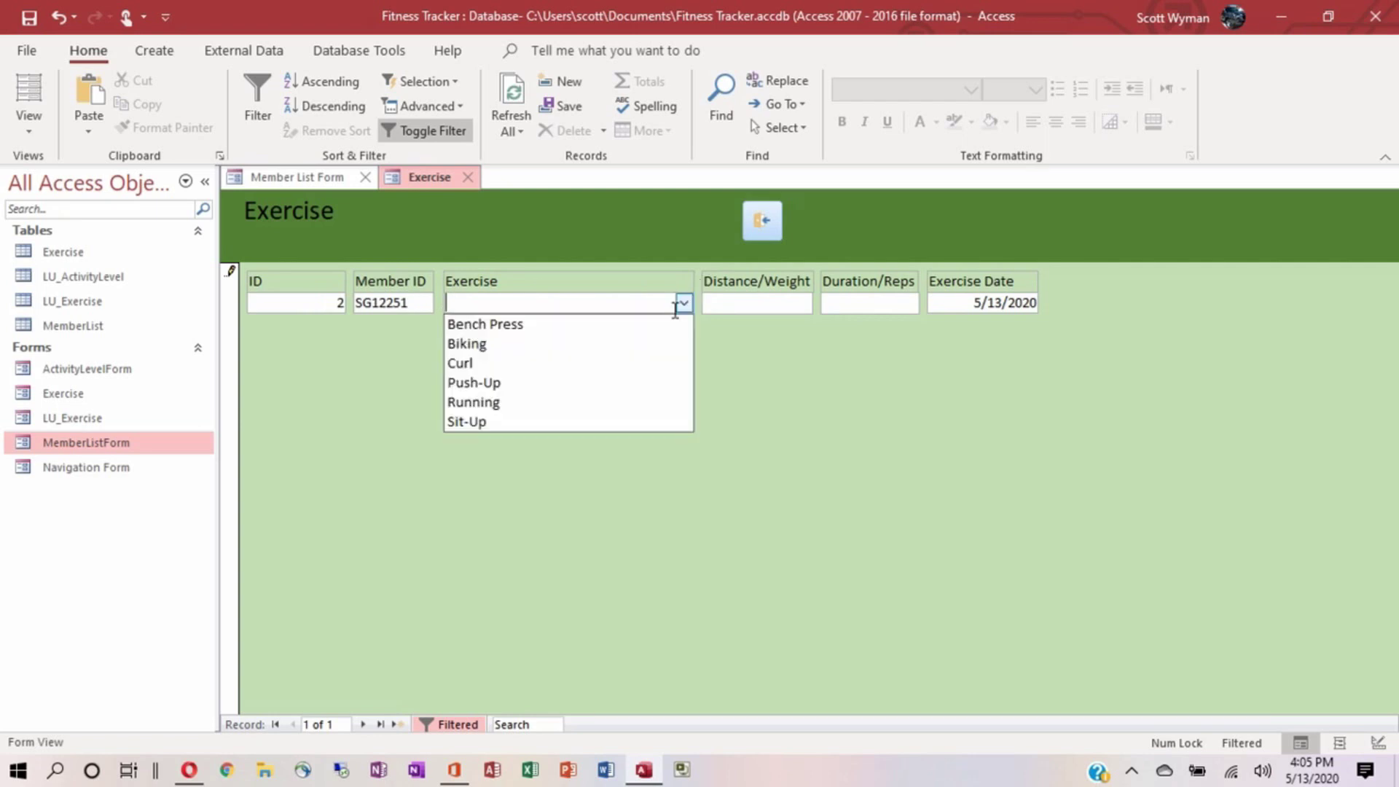
click(555, 402)
click(728, 306)
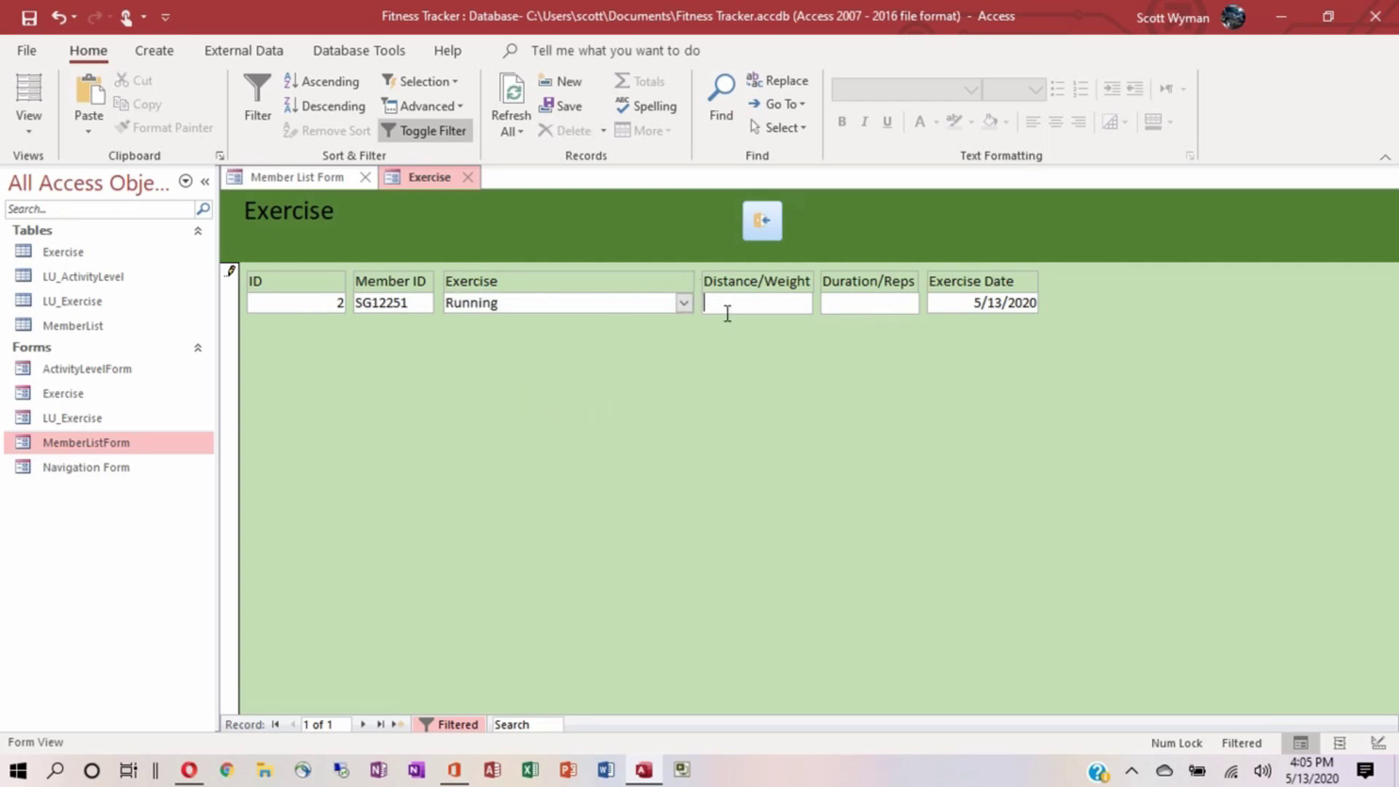
text(5)
text(2:)
text(00)
key(Return)
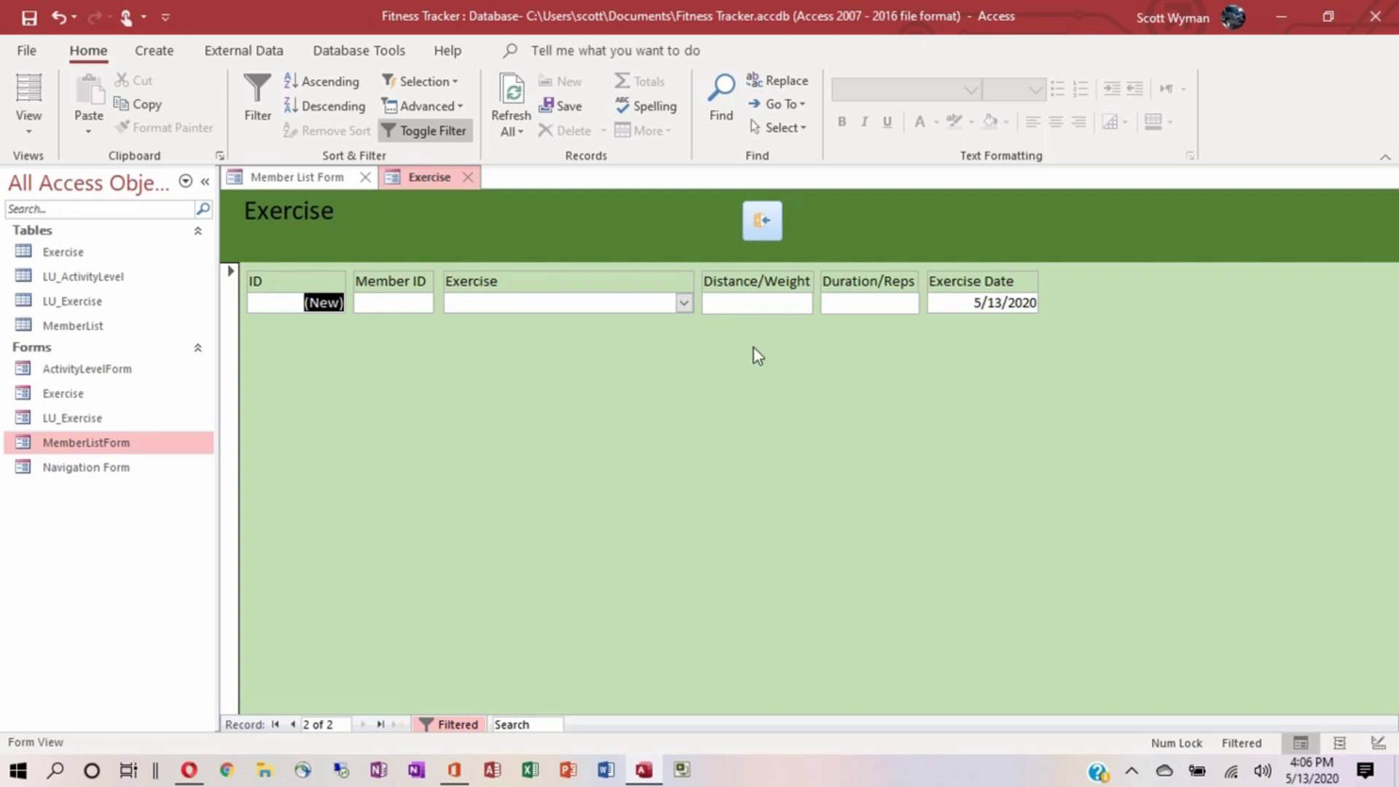
Add a second exercise record for the same Member ID with Sit-Up, Distance/Weight 0 and Duration/Reps 250.
key(Tab)
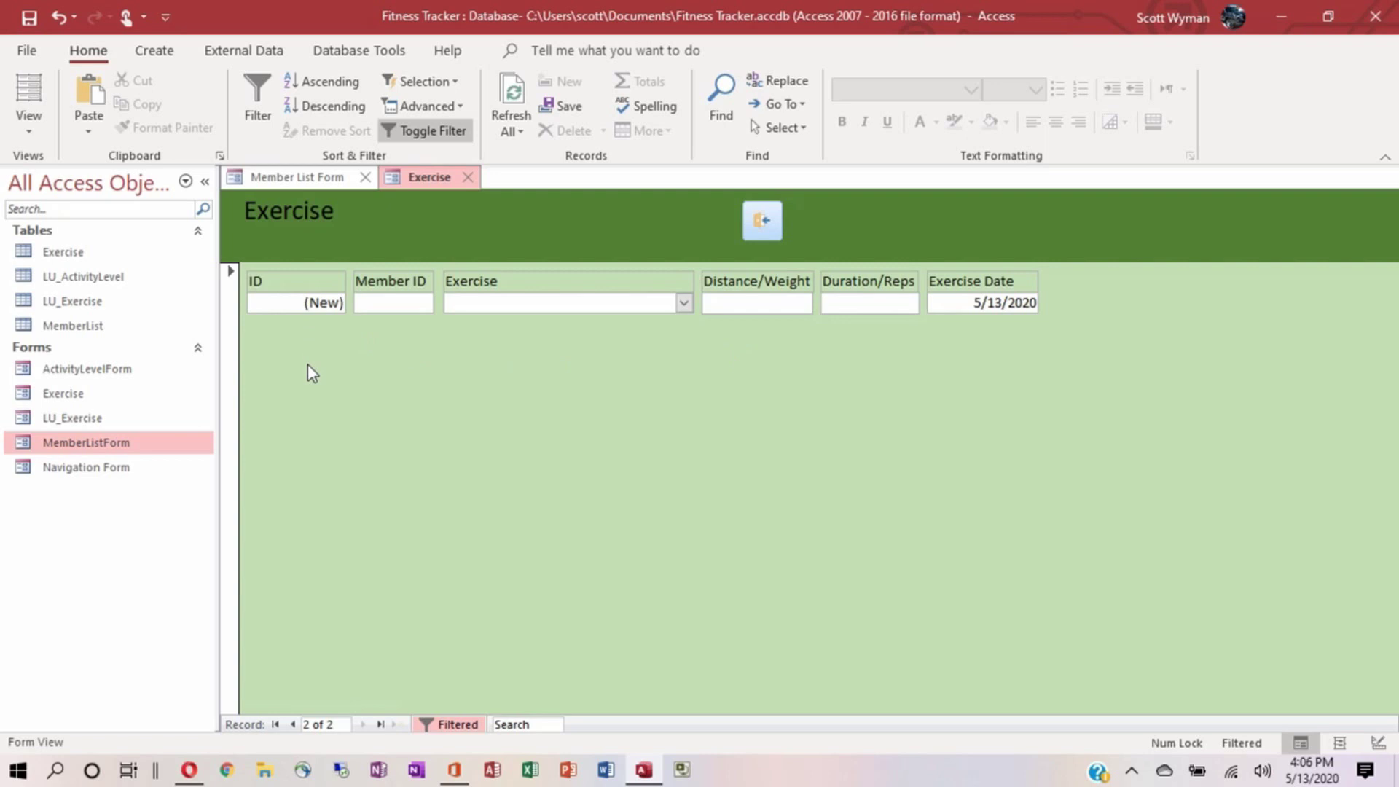
text(SG12251)
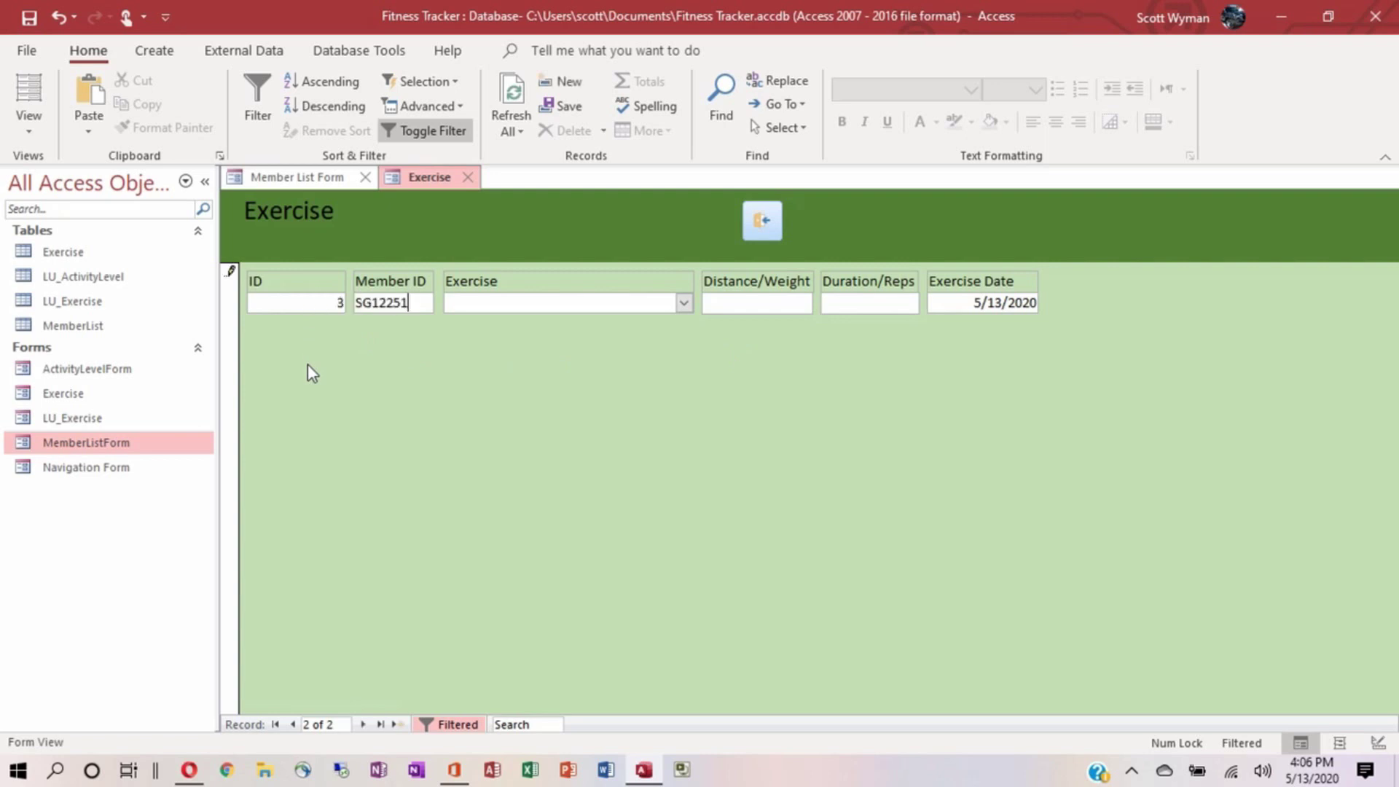
click(685, 303)
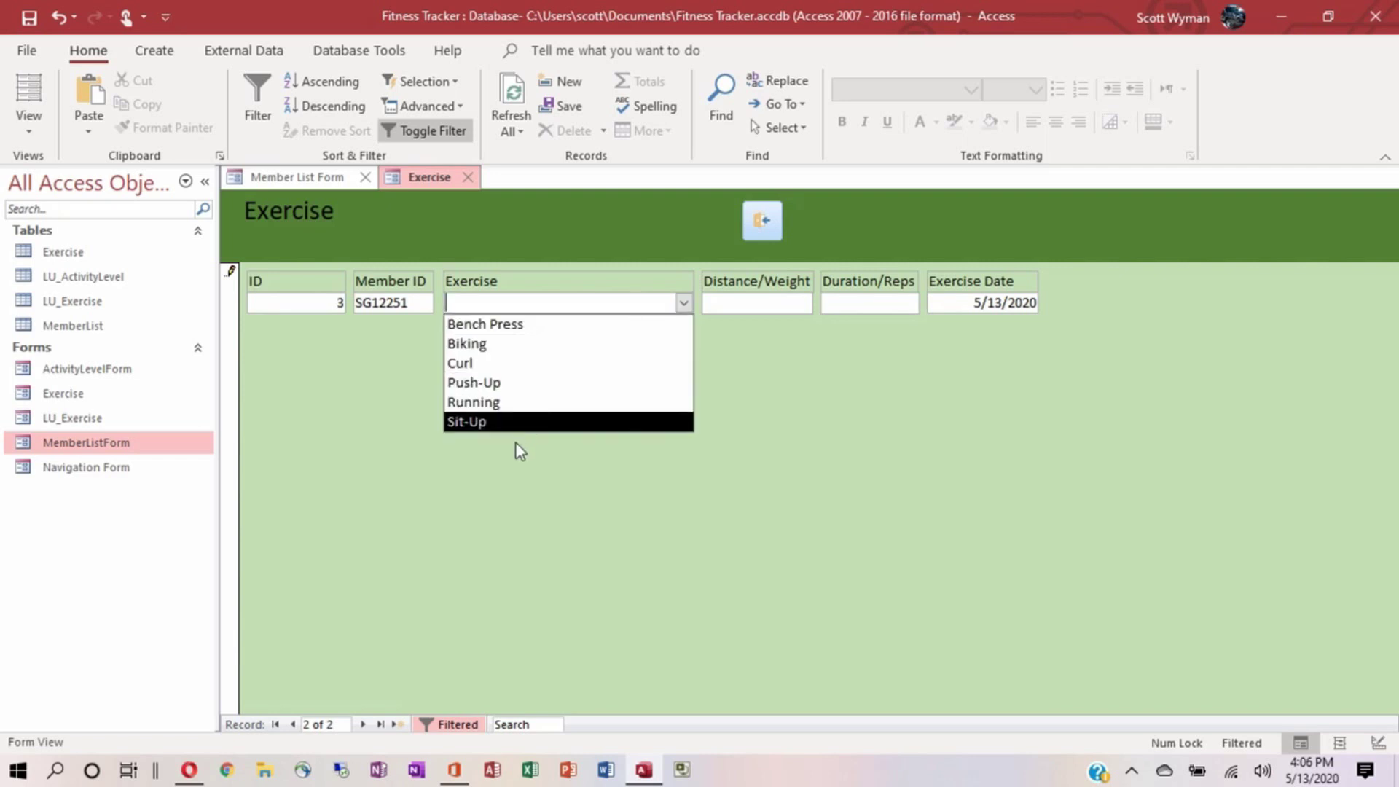
click(508, 423)
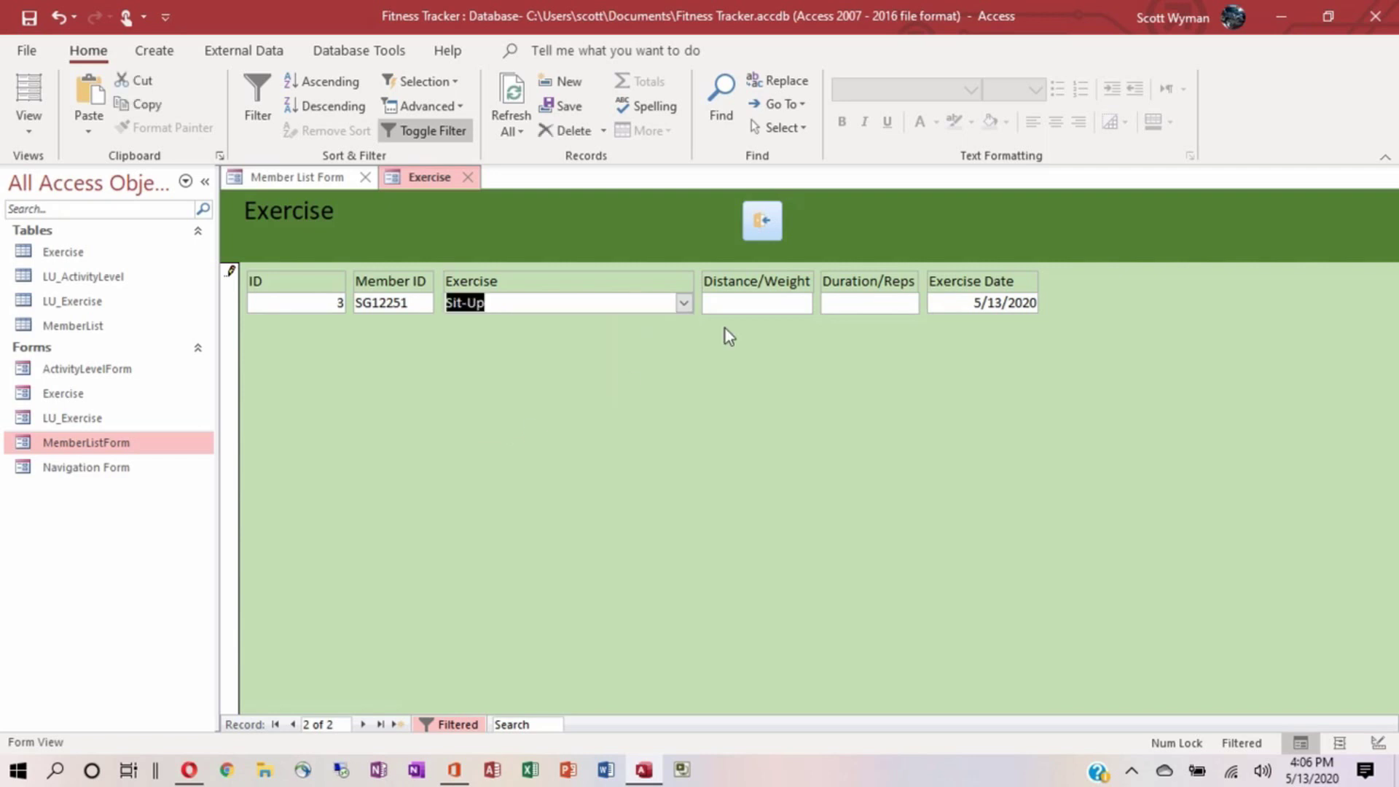
click(756, 306)
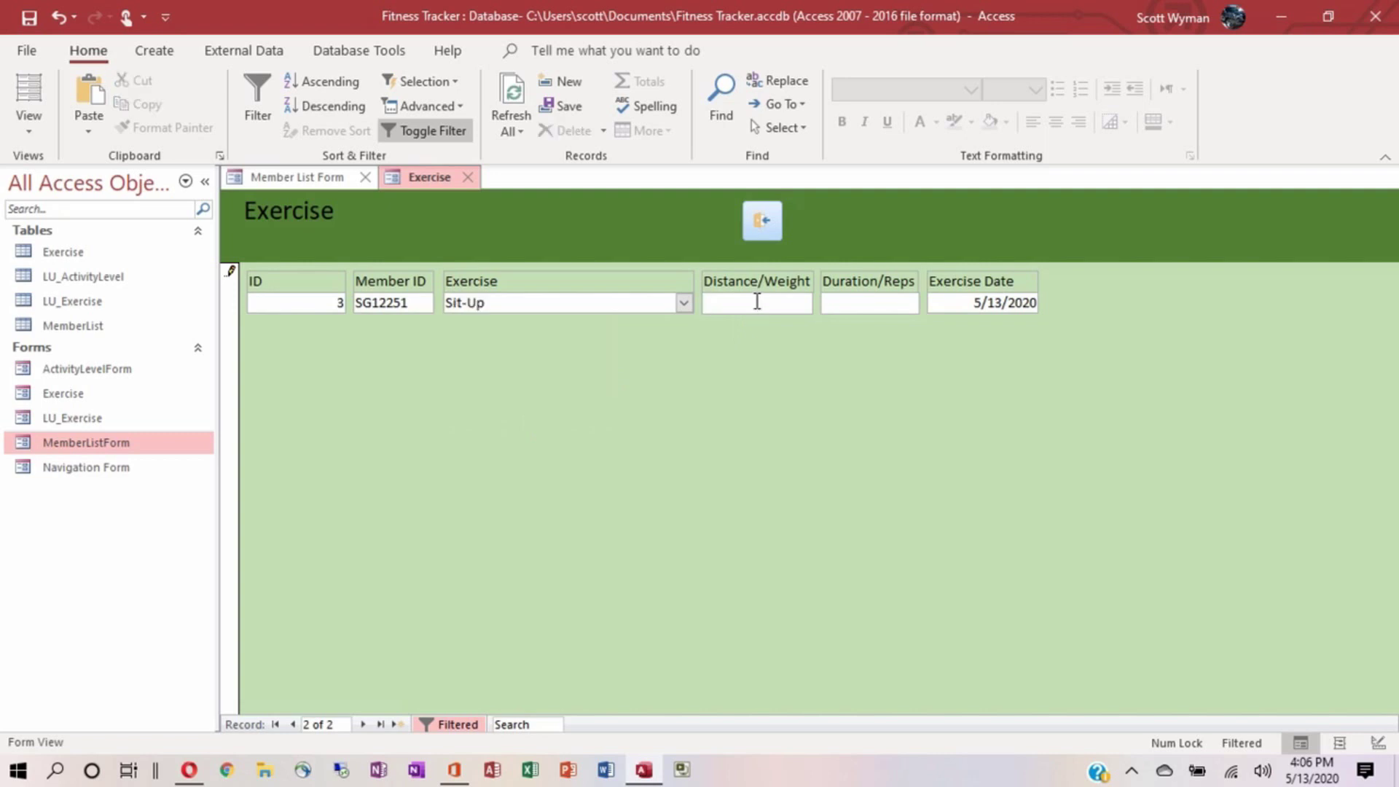
text(0)
key(Tab)
text(250)
key(Tab)
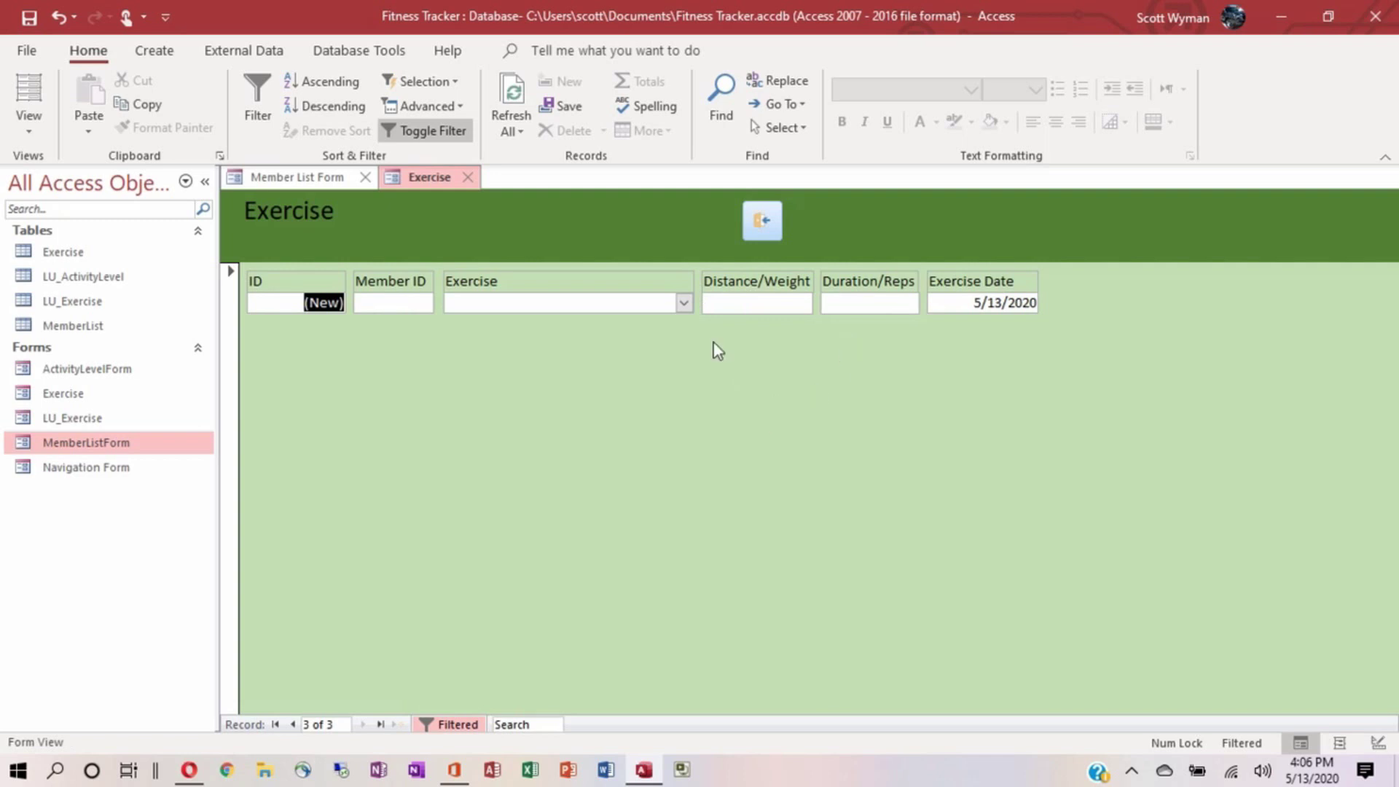
Page through the member's logged exercise records and return to the Member List Form.
click(277, 725)
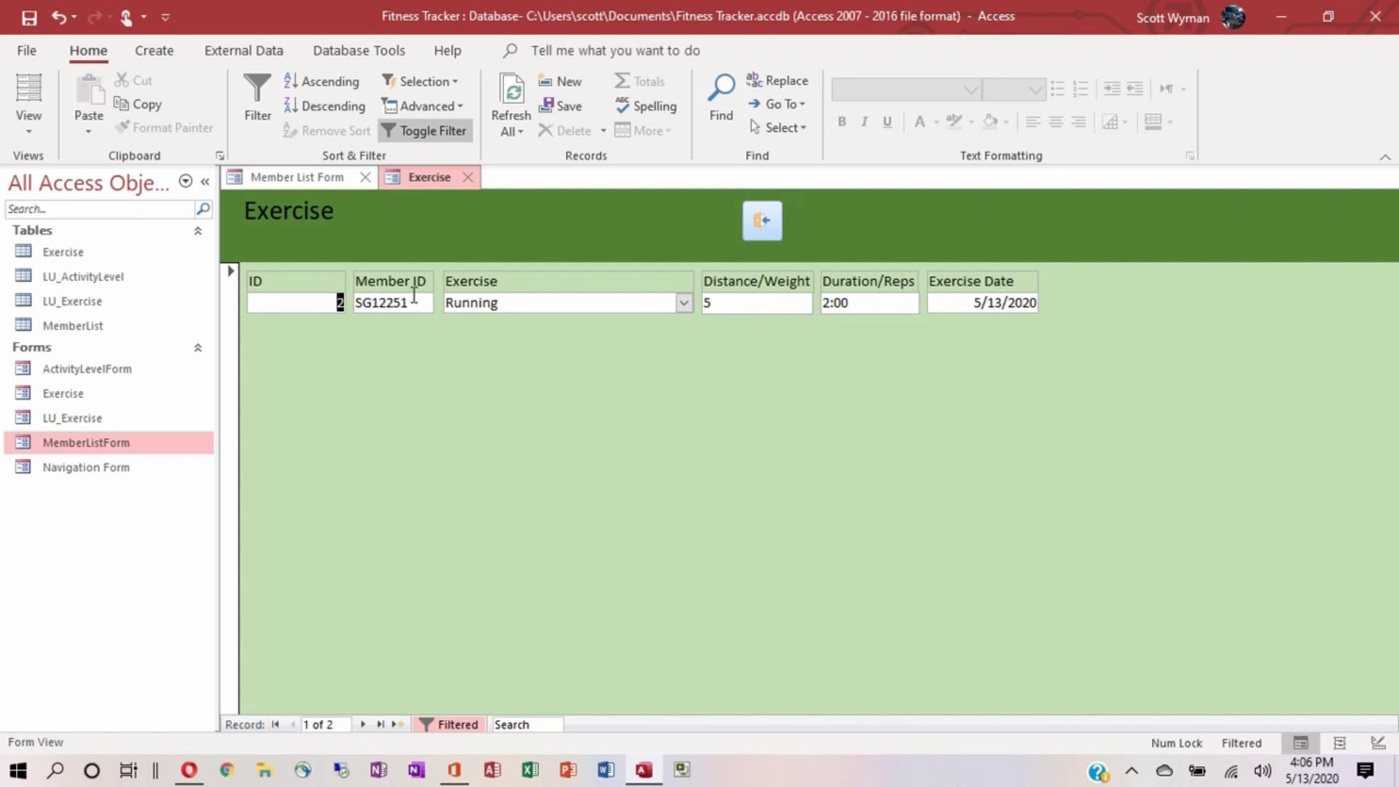
double_click(365, 728)
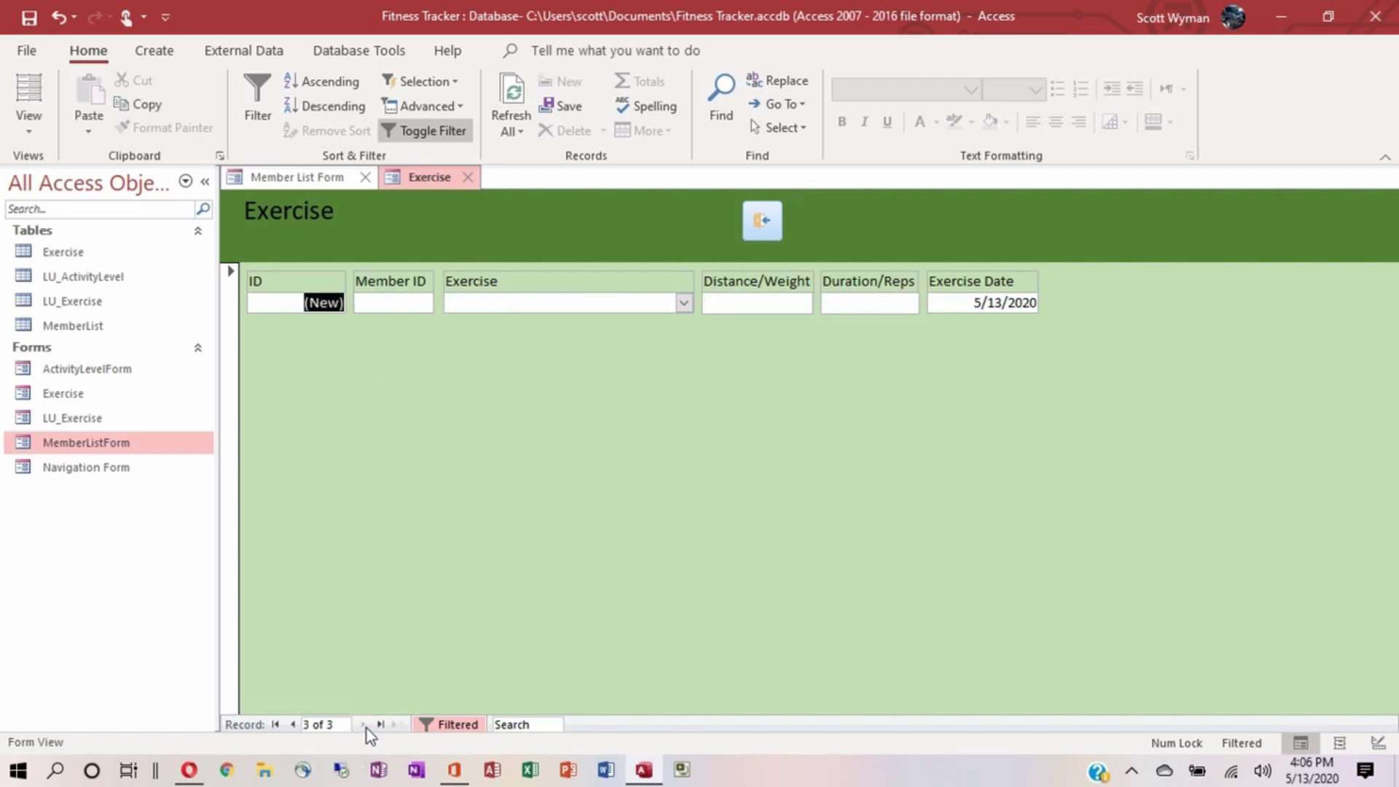
click(293, 725)
click(294, 726)
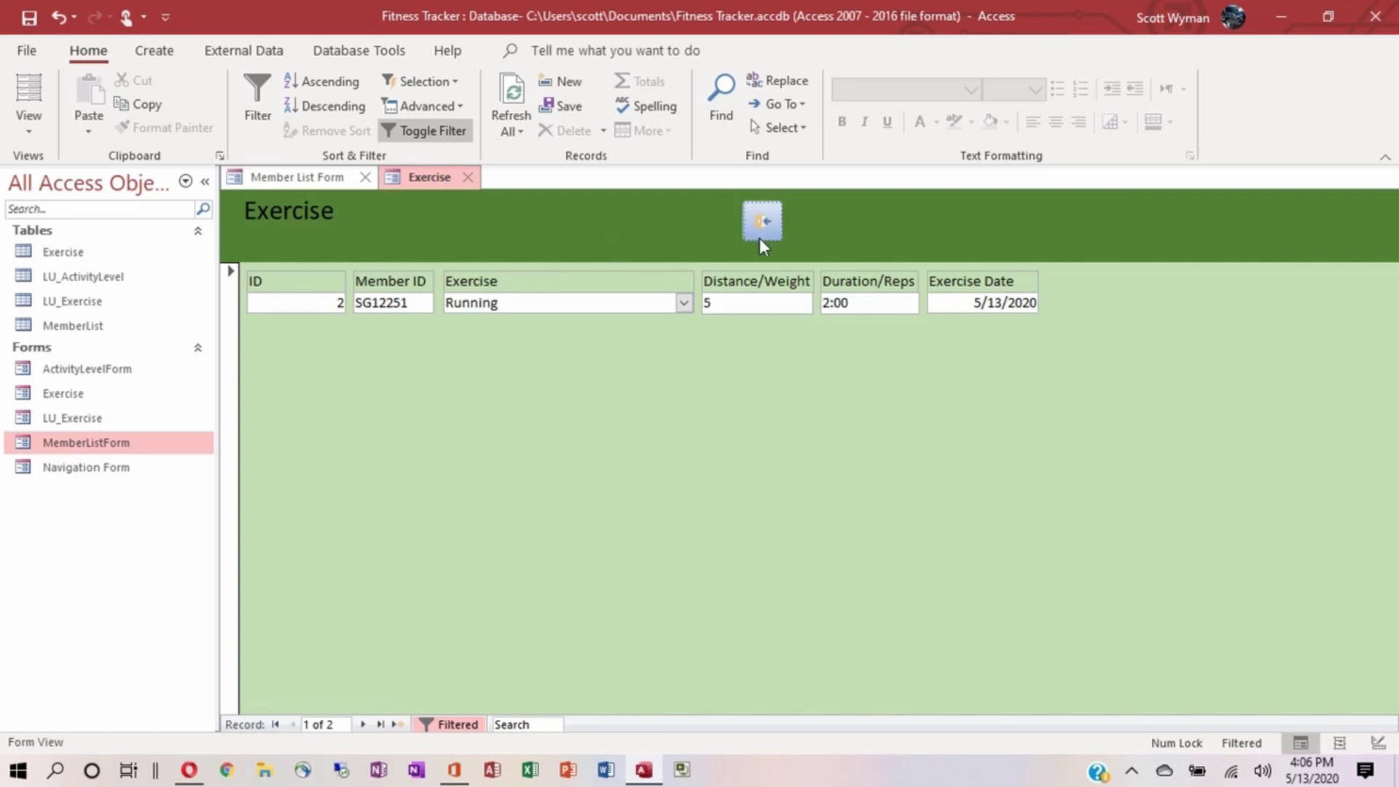
click(758, 225)
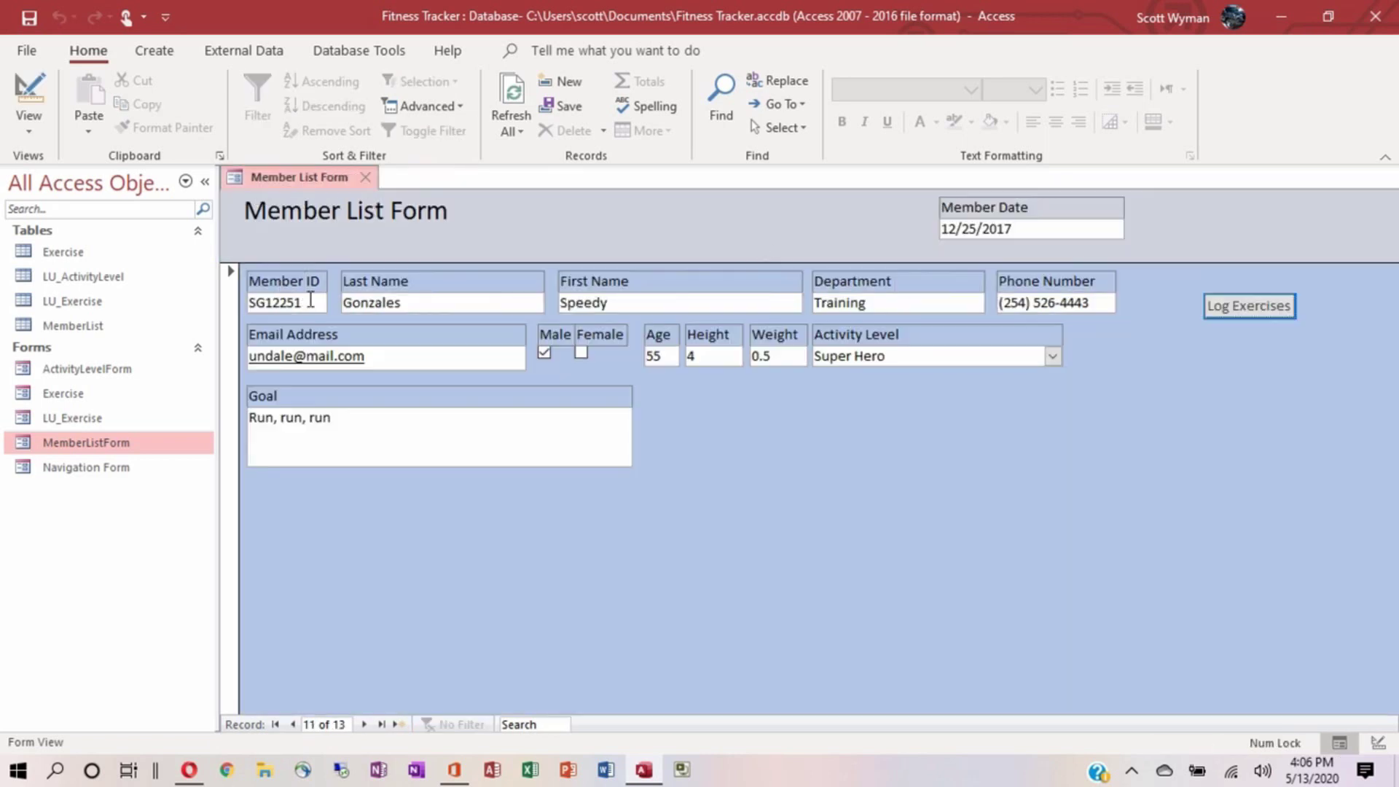
Review the first member's exercise log and switch the Member List Form to Design View.
click(276, 724)
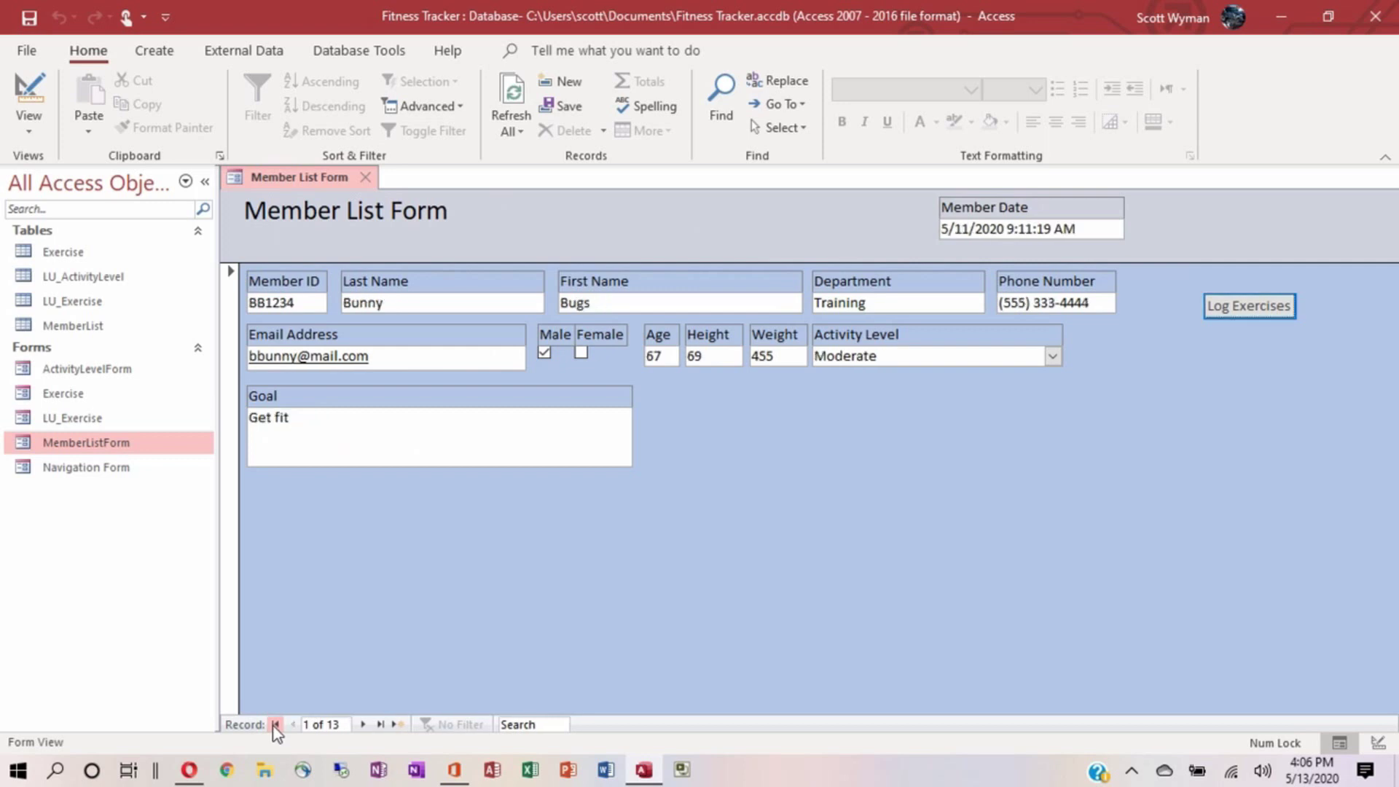
click(1217, 306)
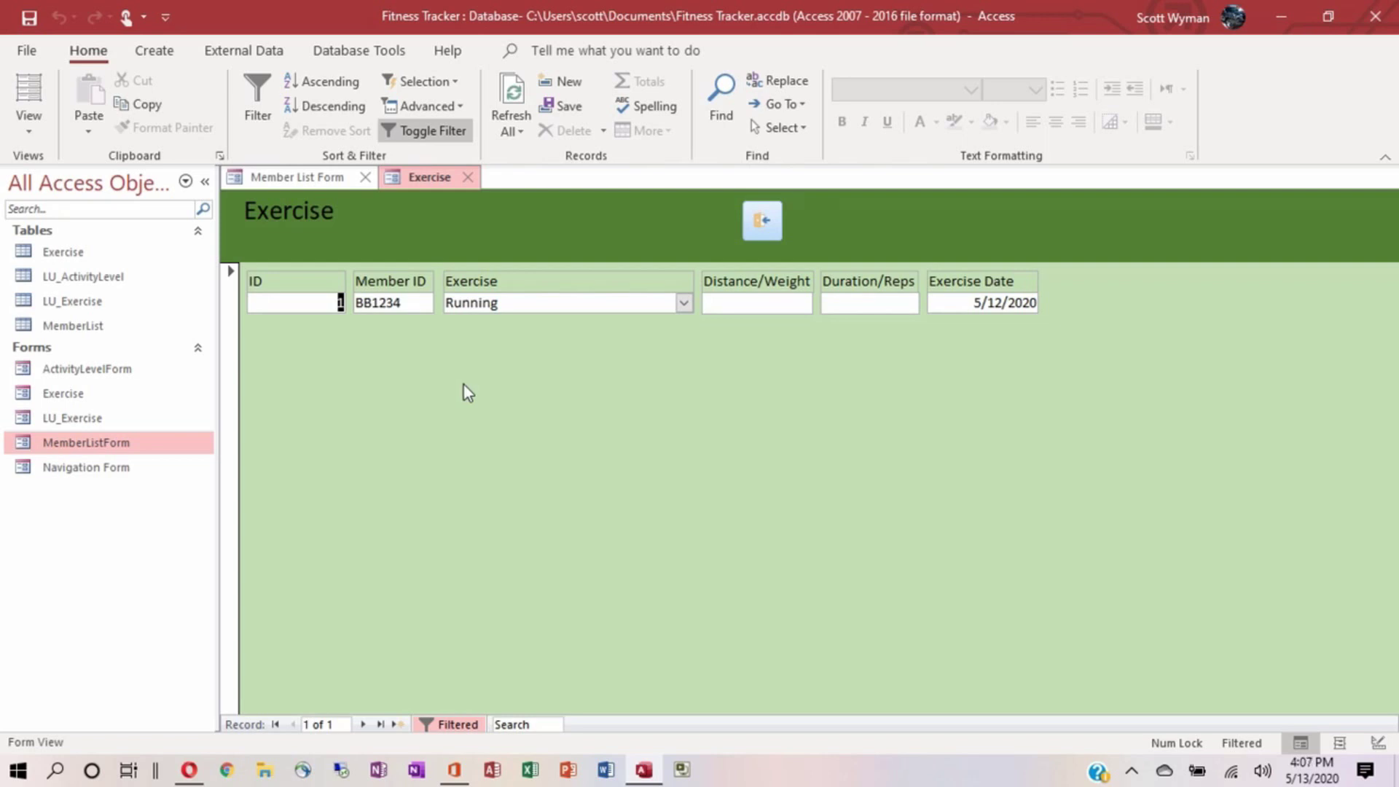
click(411, 307)
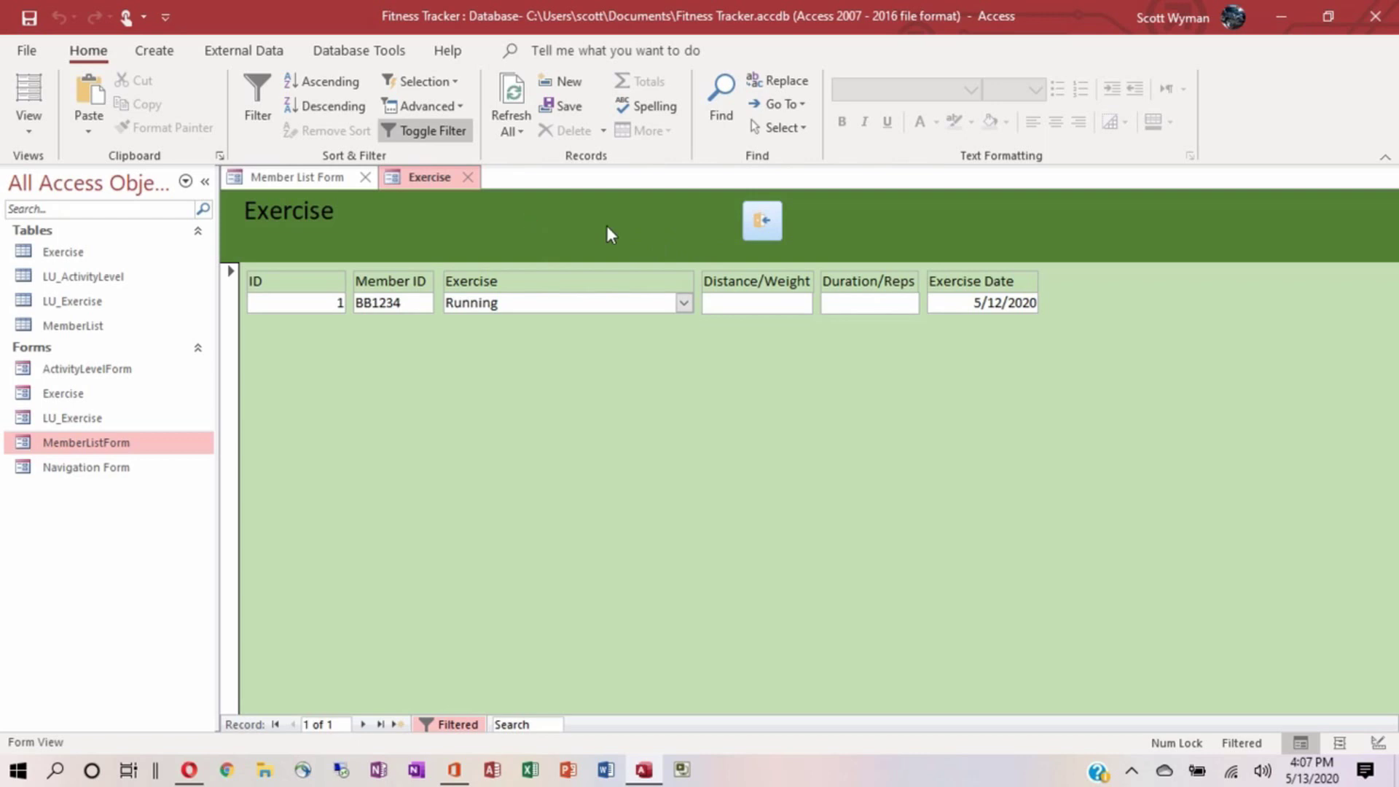
click(756, 225)
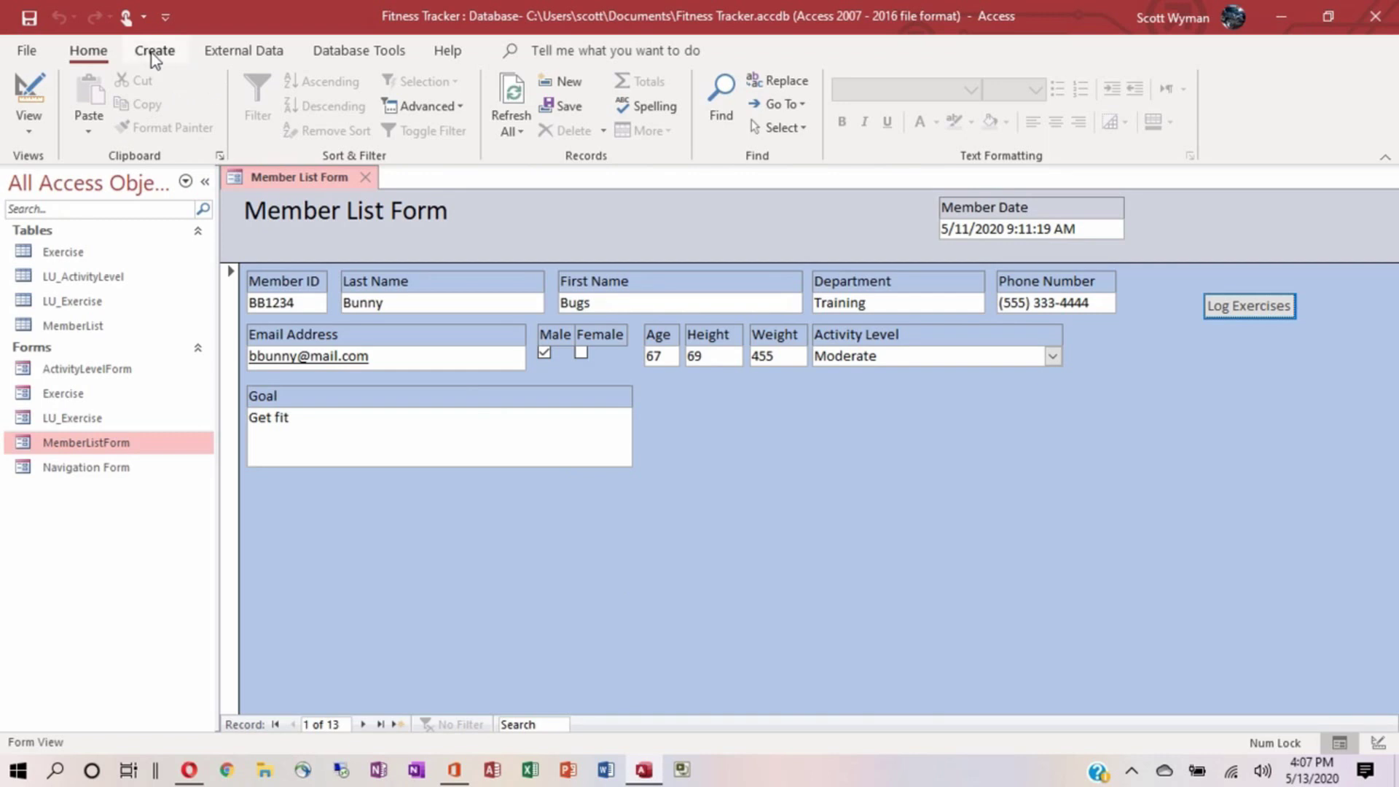
click(42, 87)
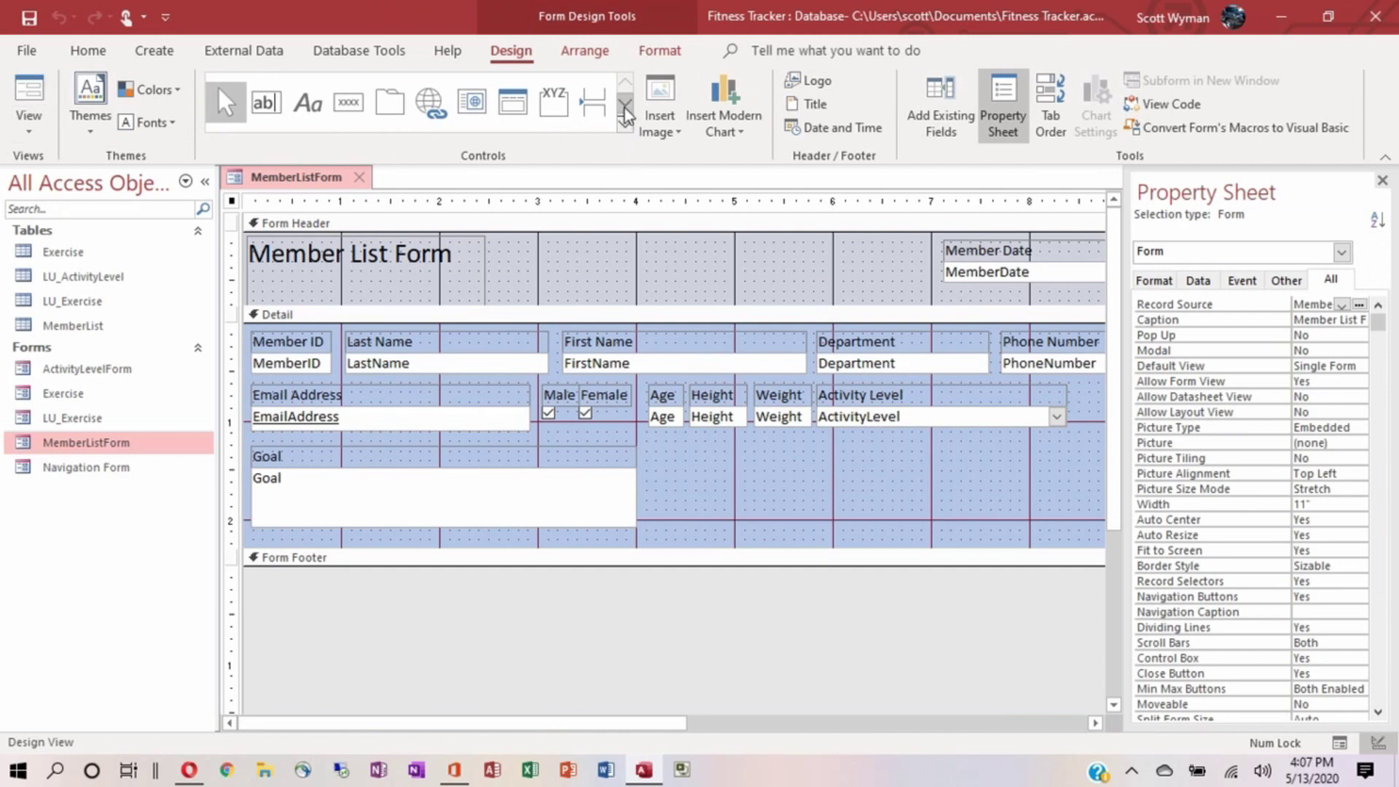
click(624, 107)
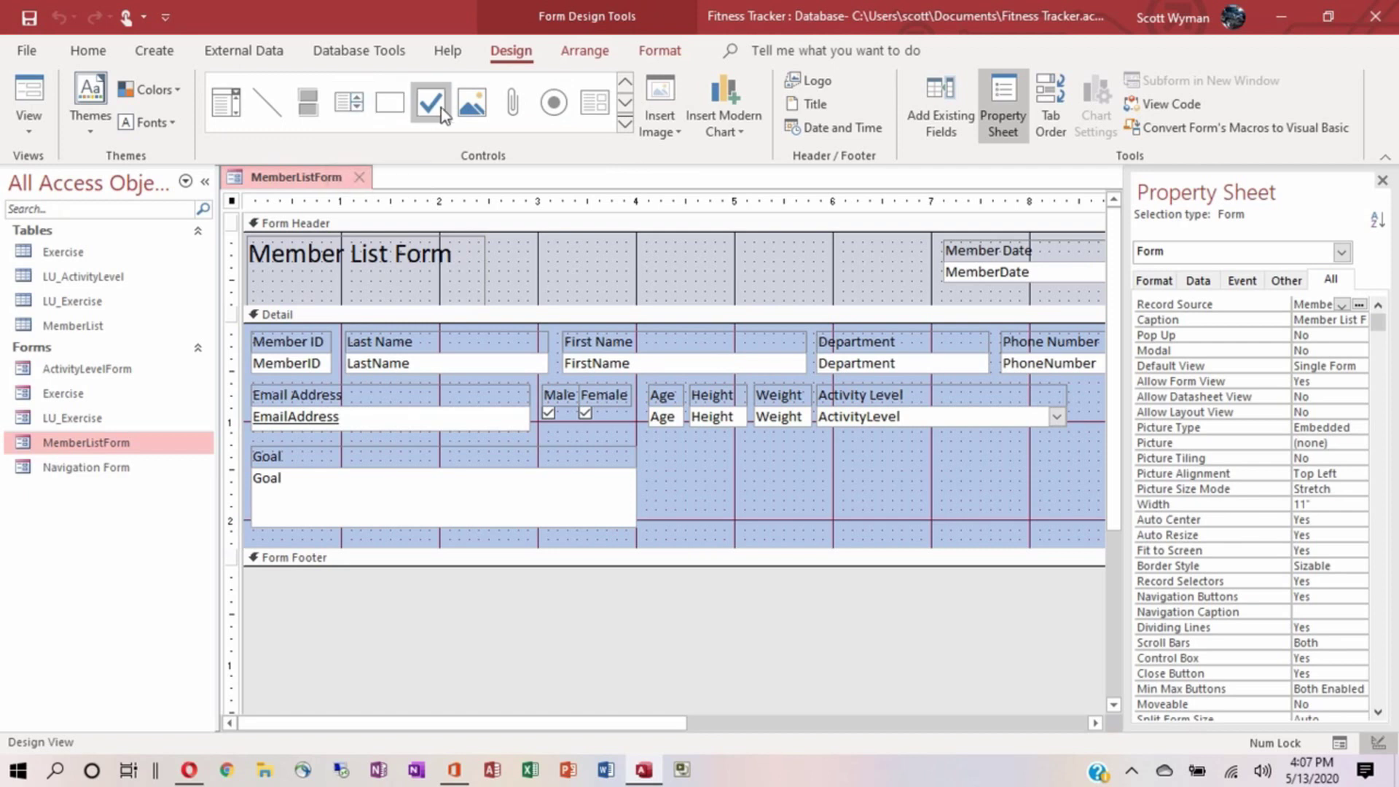
click(596, 111)
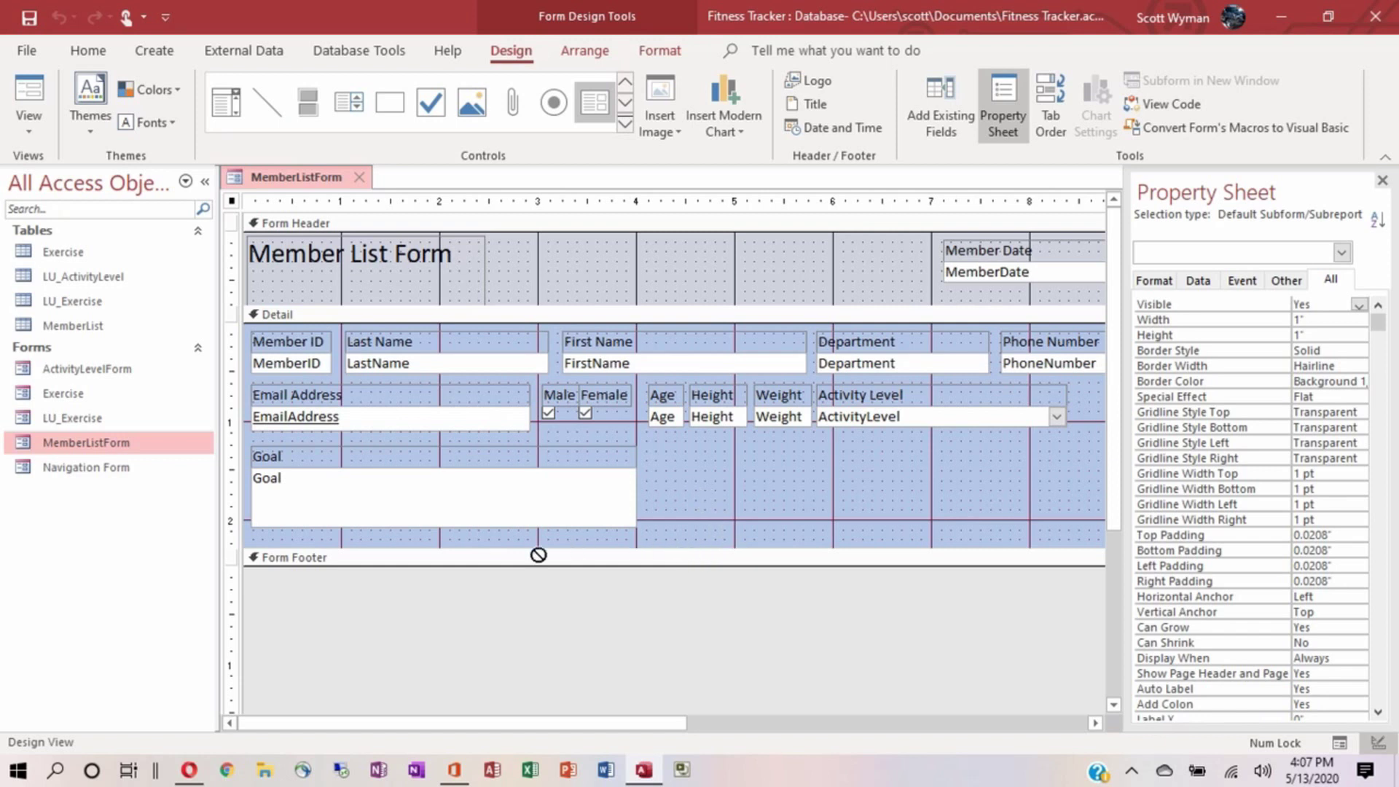
click(595, 102)
Extend the Member List Form's Detail section down to a height of about 4.5 inches.
drag(704, 544, 675, 709)
scroll(754, 599, down, 2)
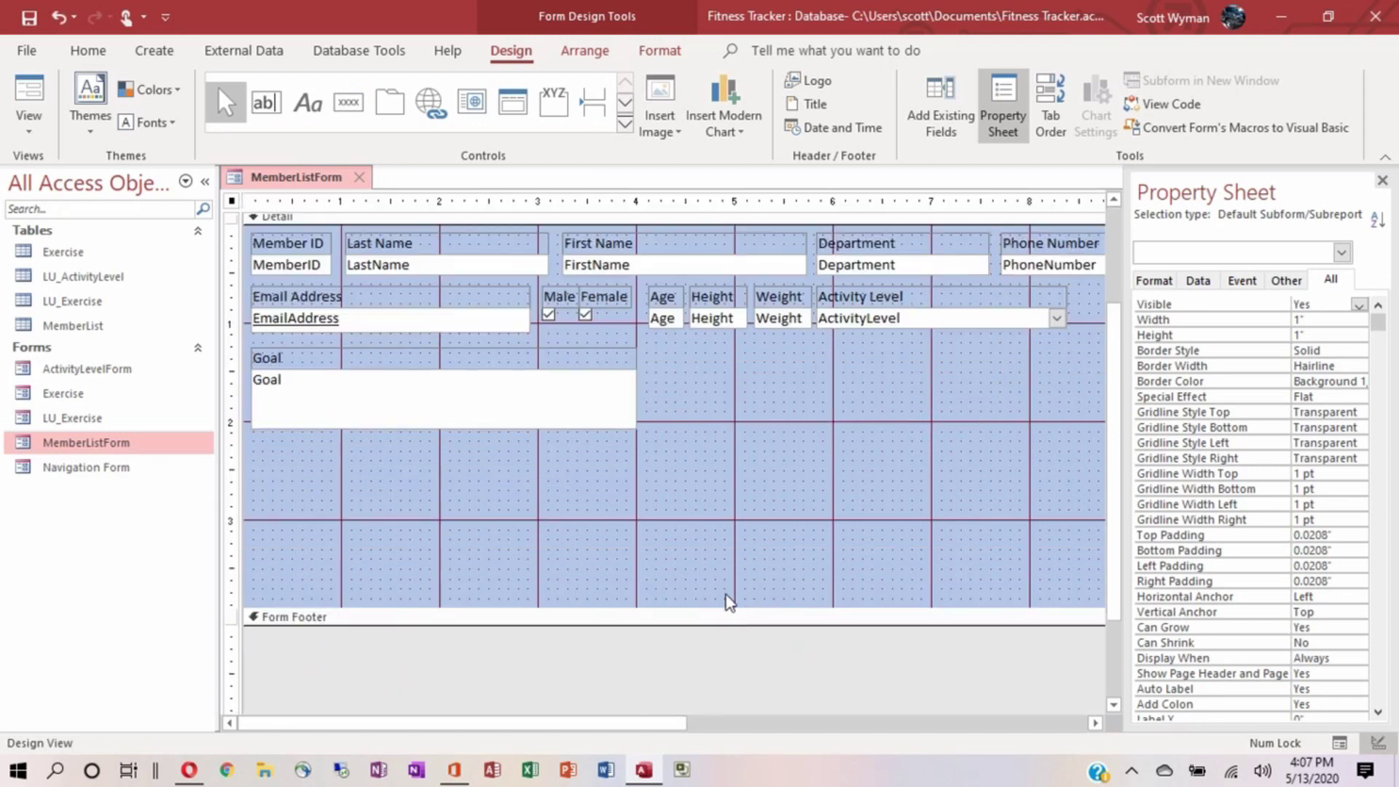
drag(712, 624, 713, 666)
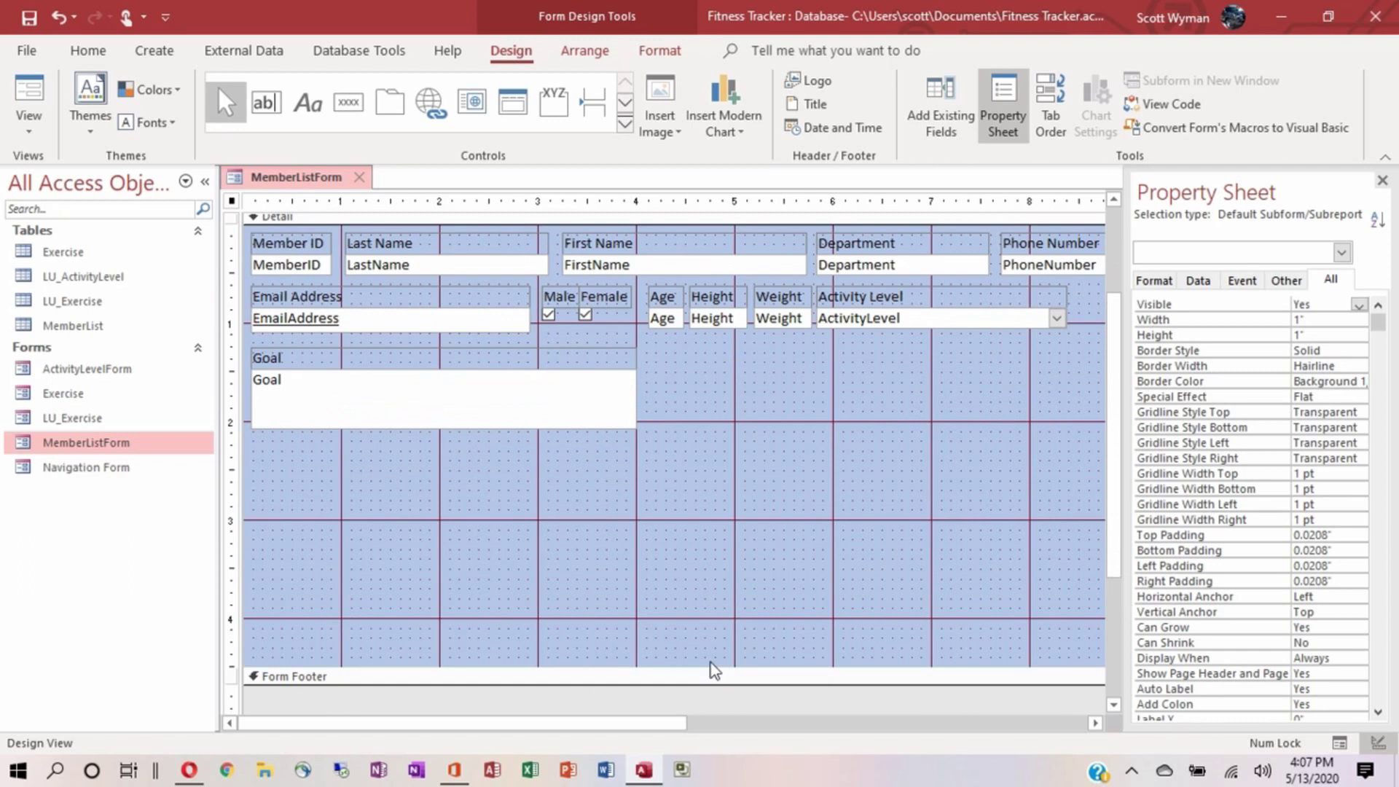
Draw a subform about 8.4 inches wide and 1.9 inches high below the Goal field and allow the SubForm Wizard to open.
click(625, 102)
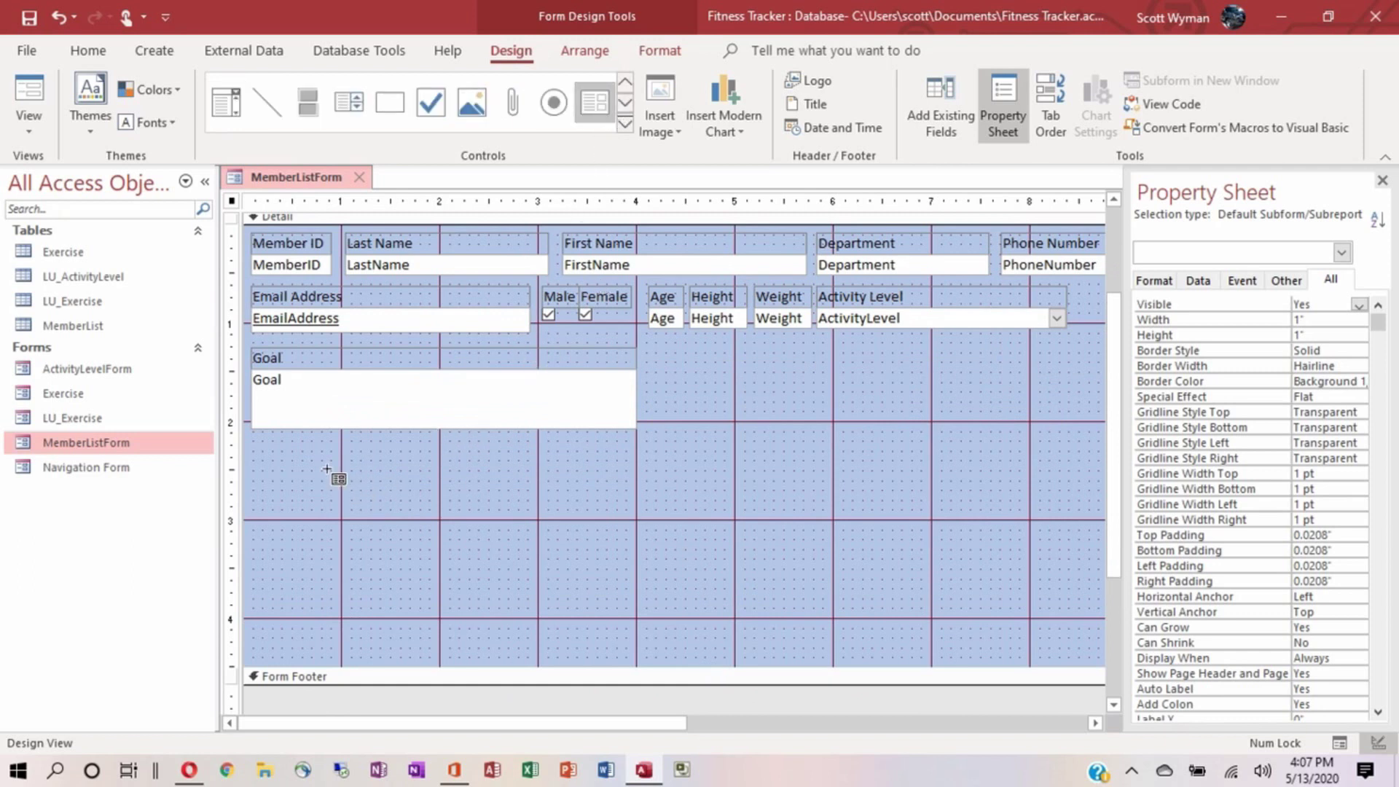
drag(253, 452, 1076, 635)
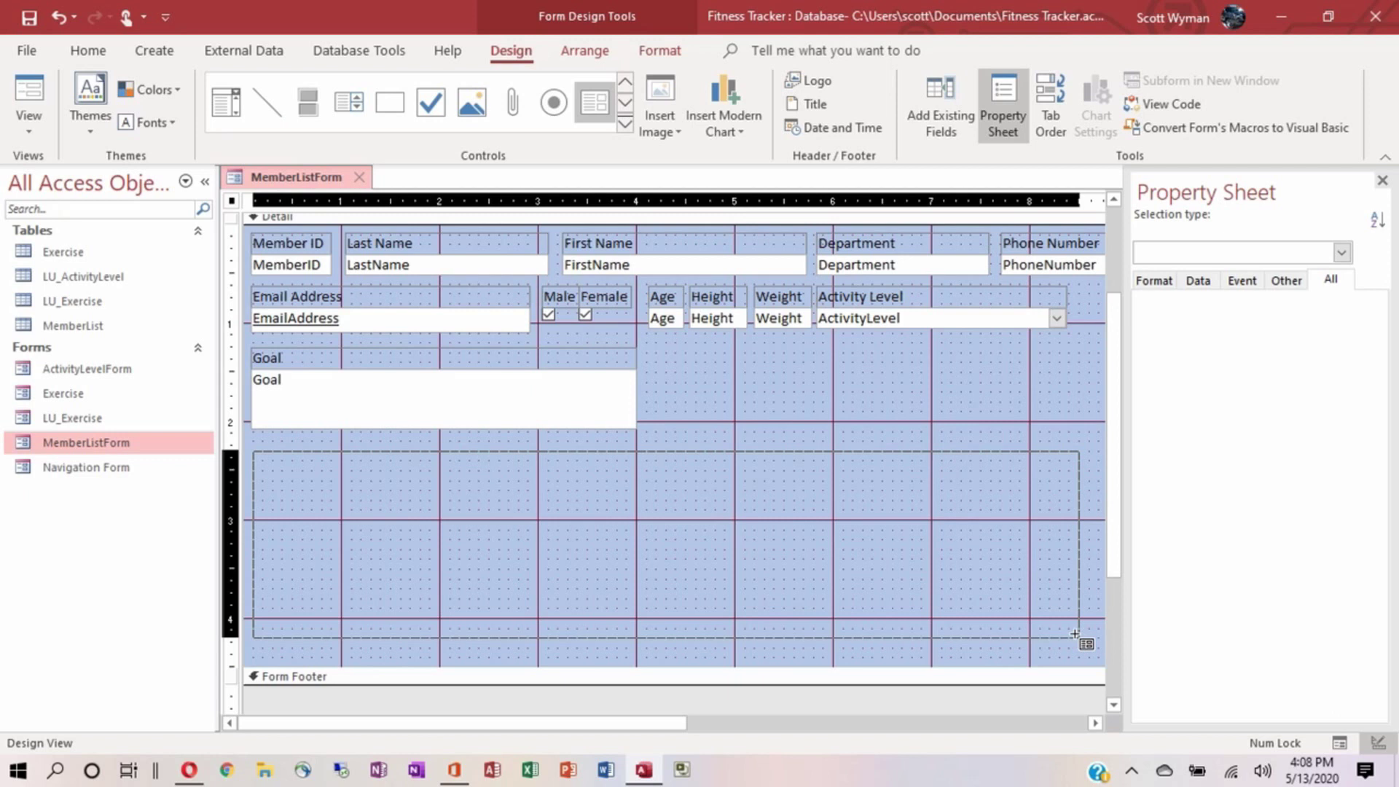
drag(1075, 634, 1078, 635)
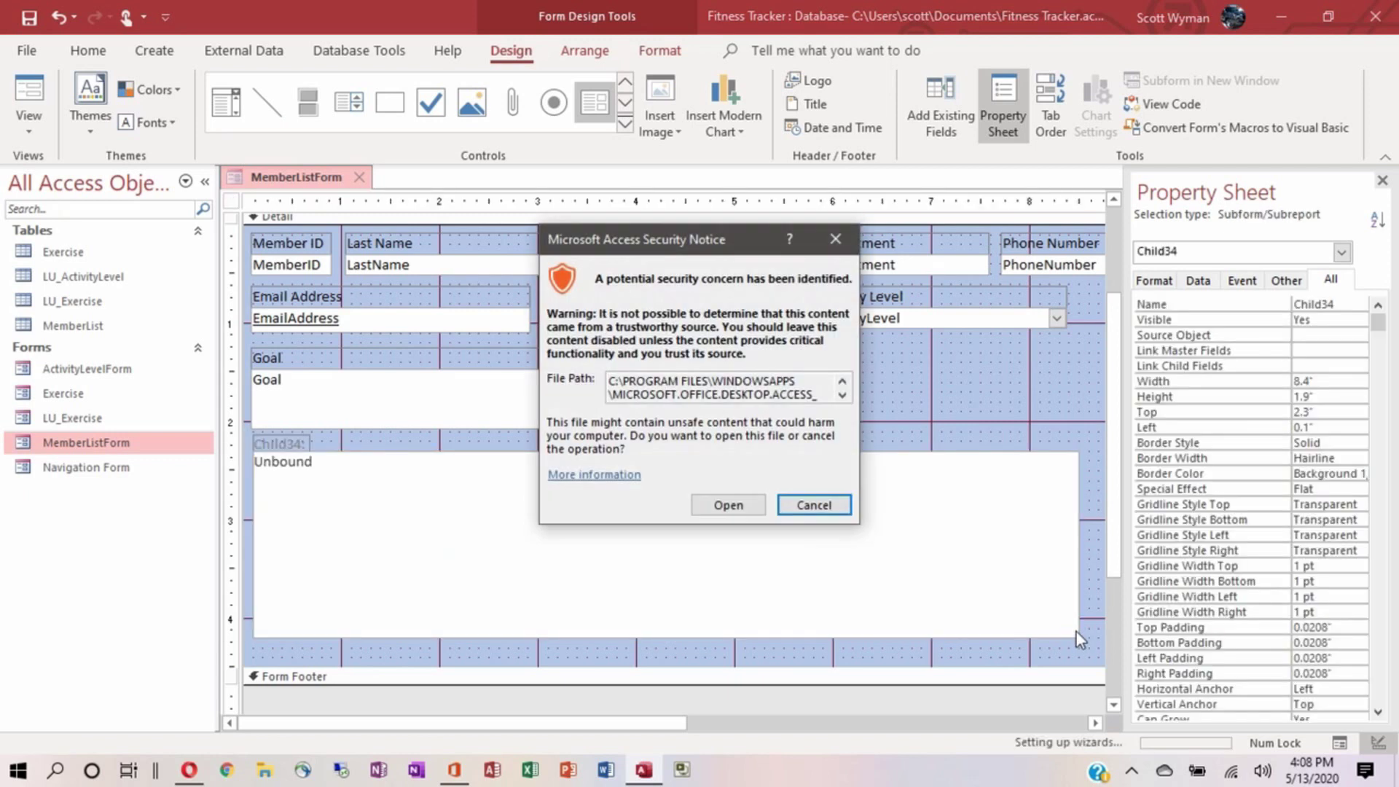
click(723, 503)
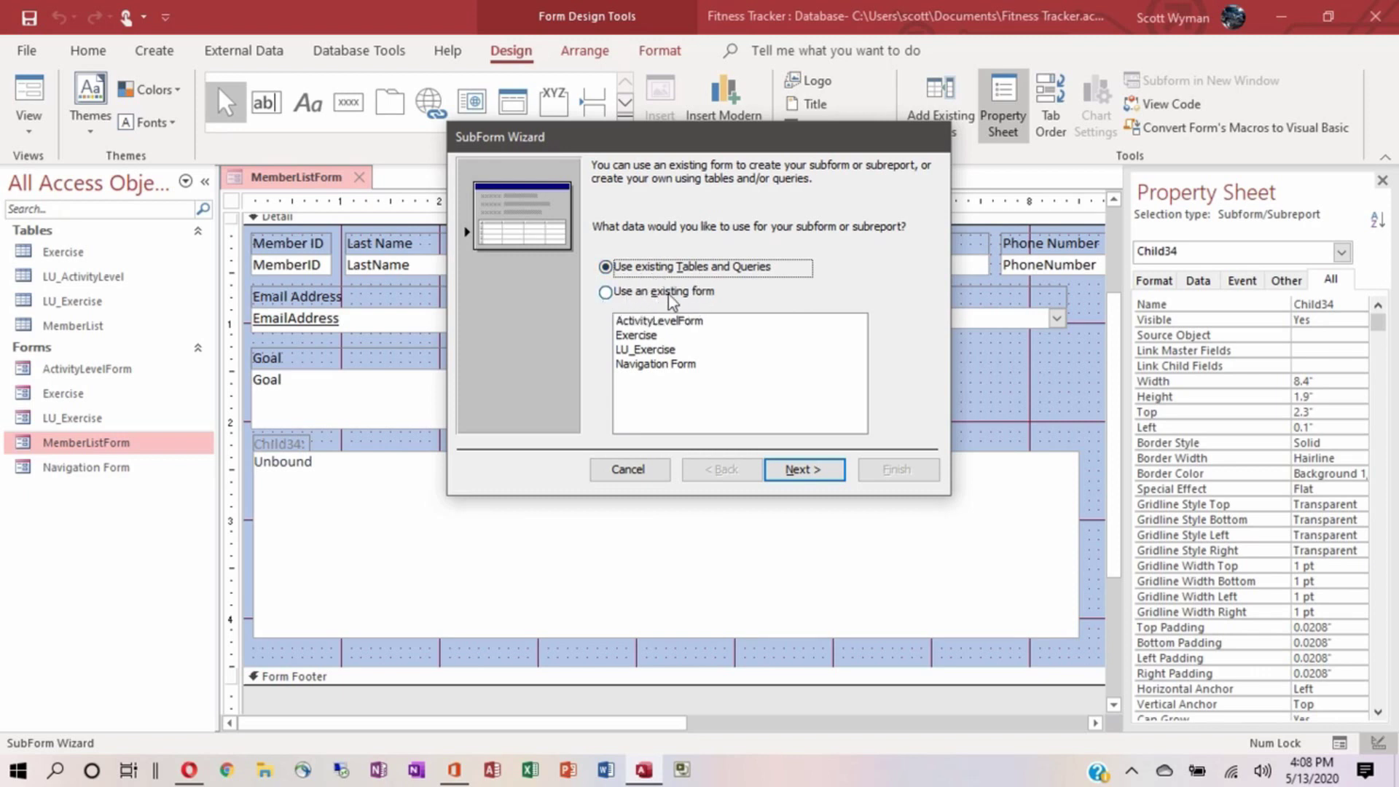
Base the subform on the existing Exercise form.
click(605, 297)
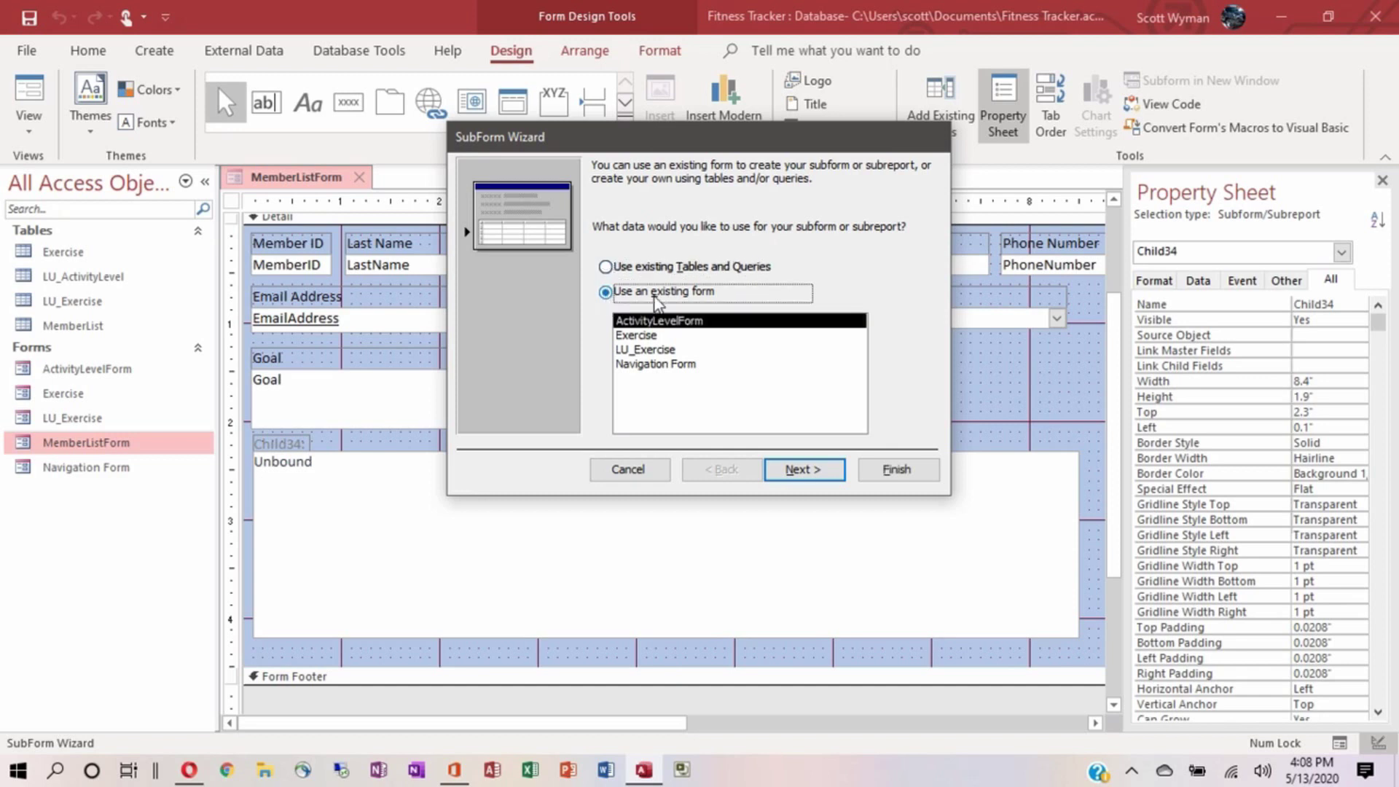
click(636, 336)
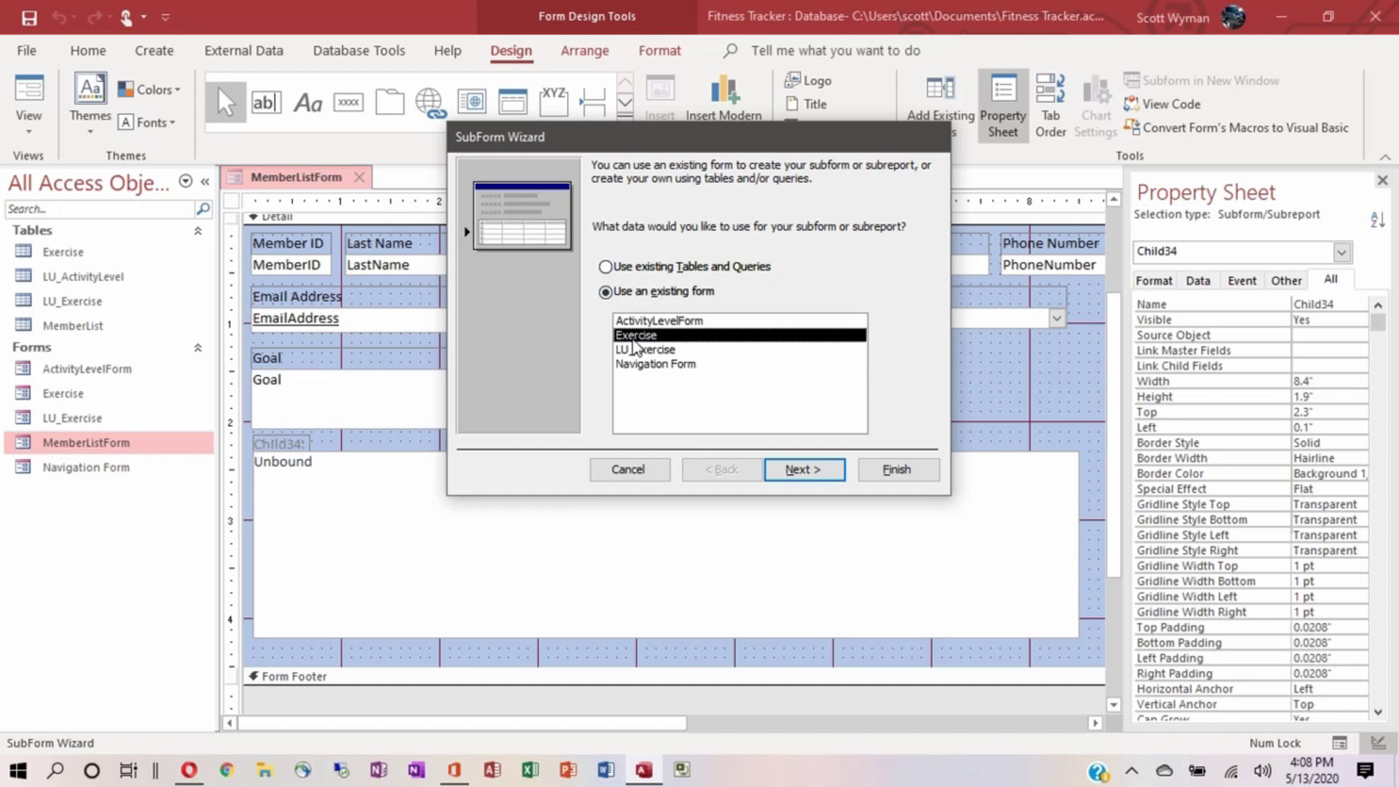
click(800, 472)
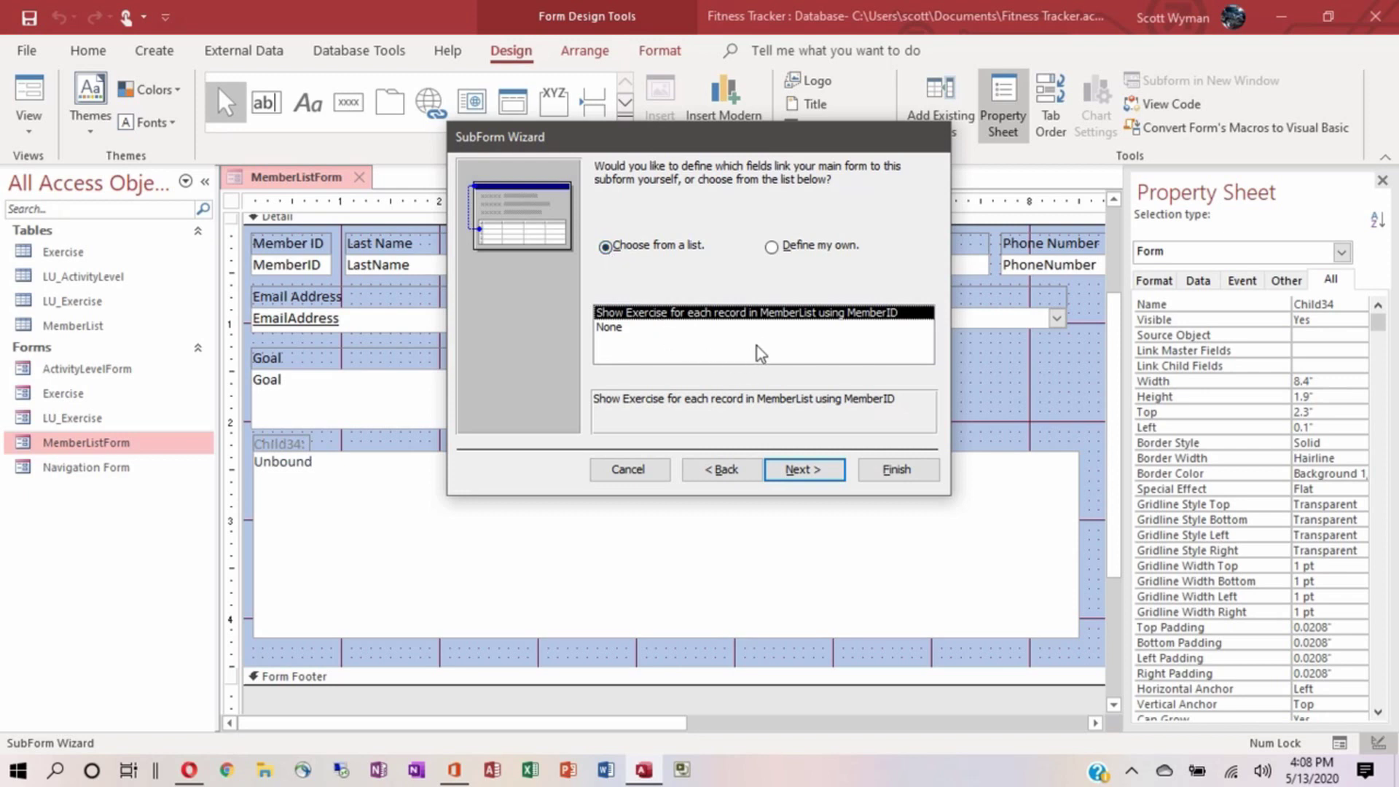
Define a custom link between the main form's MemberID field and the subform's MemberID field.
click(771, 247)
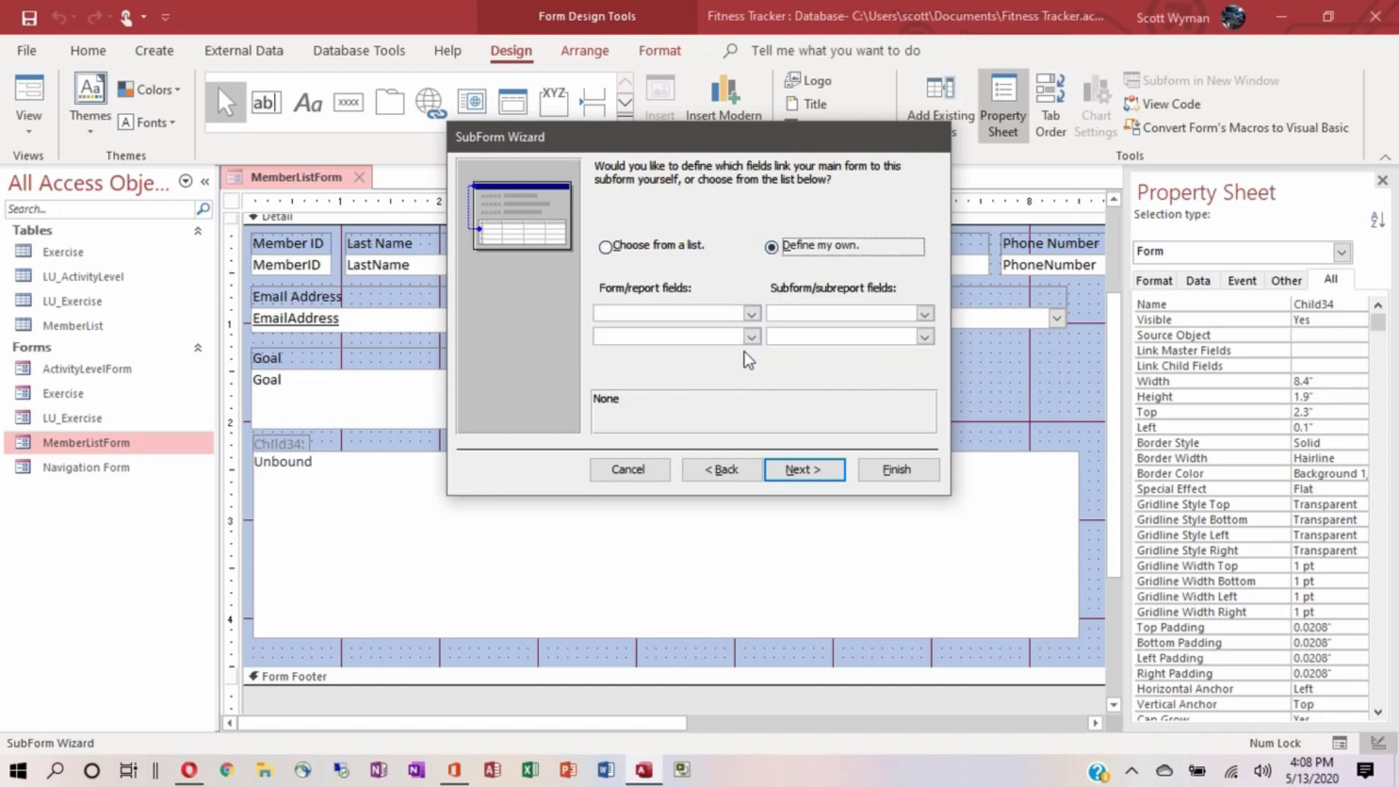
click(751, 312)
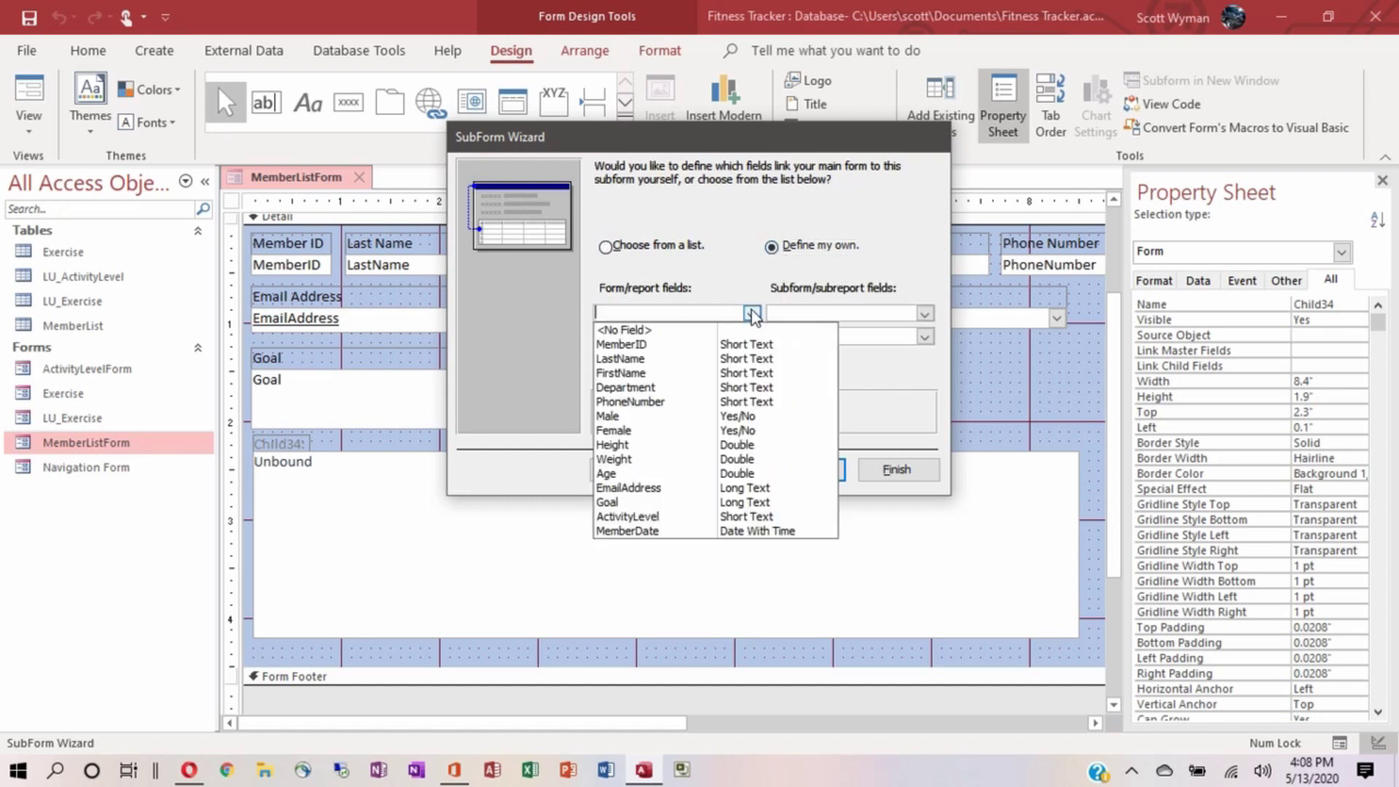
click(698, 346)
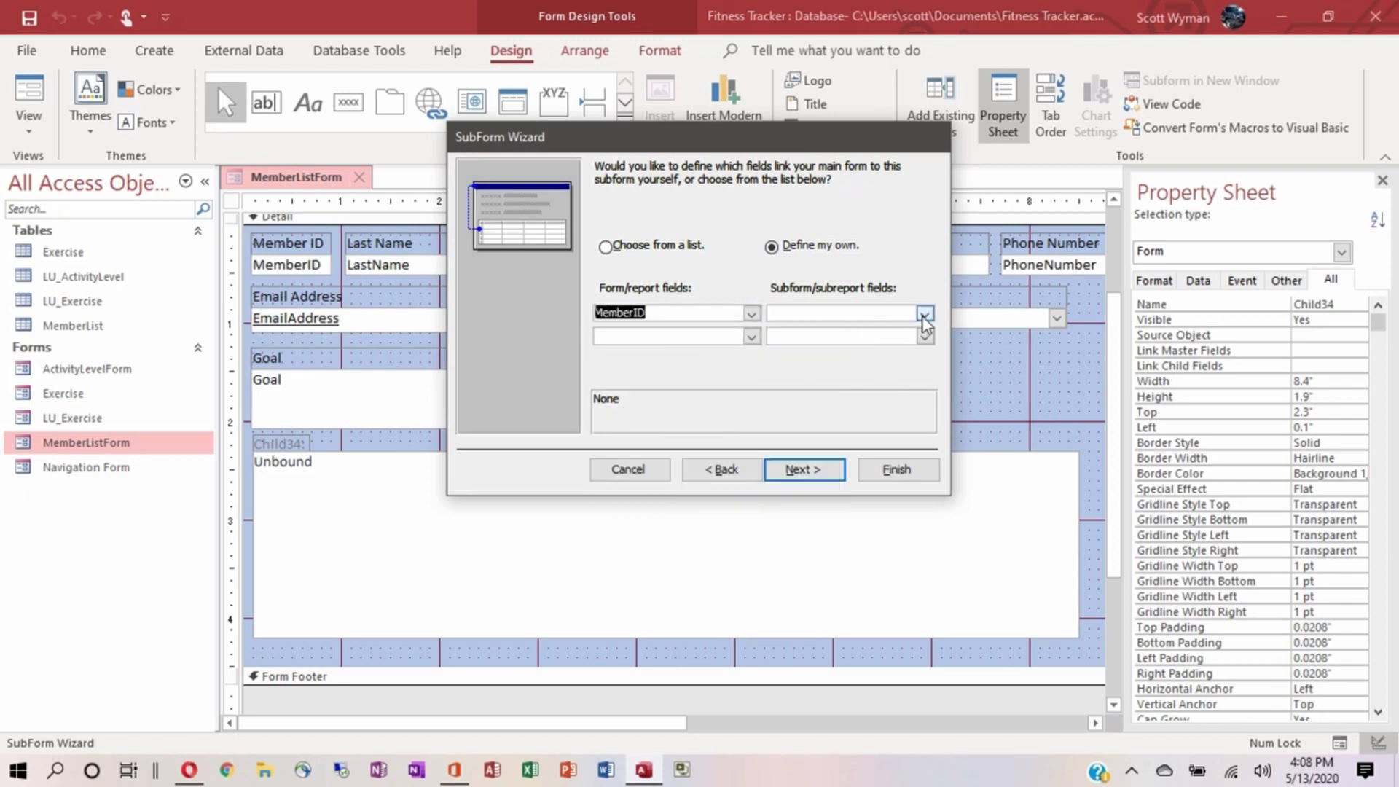
click(925, 313)
click(875, 362)
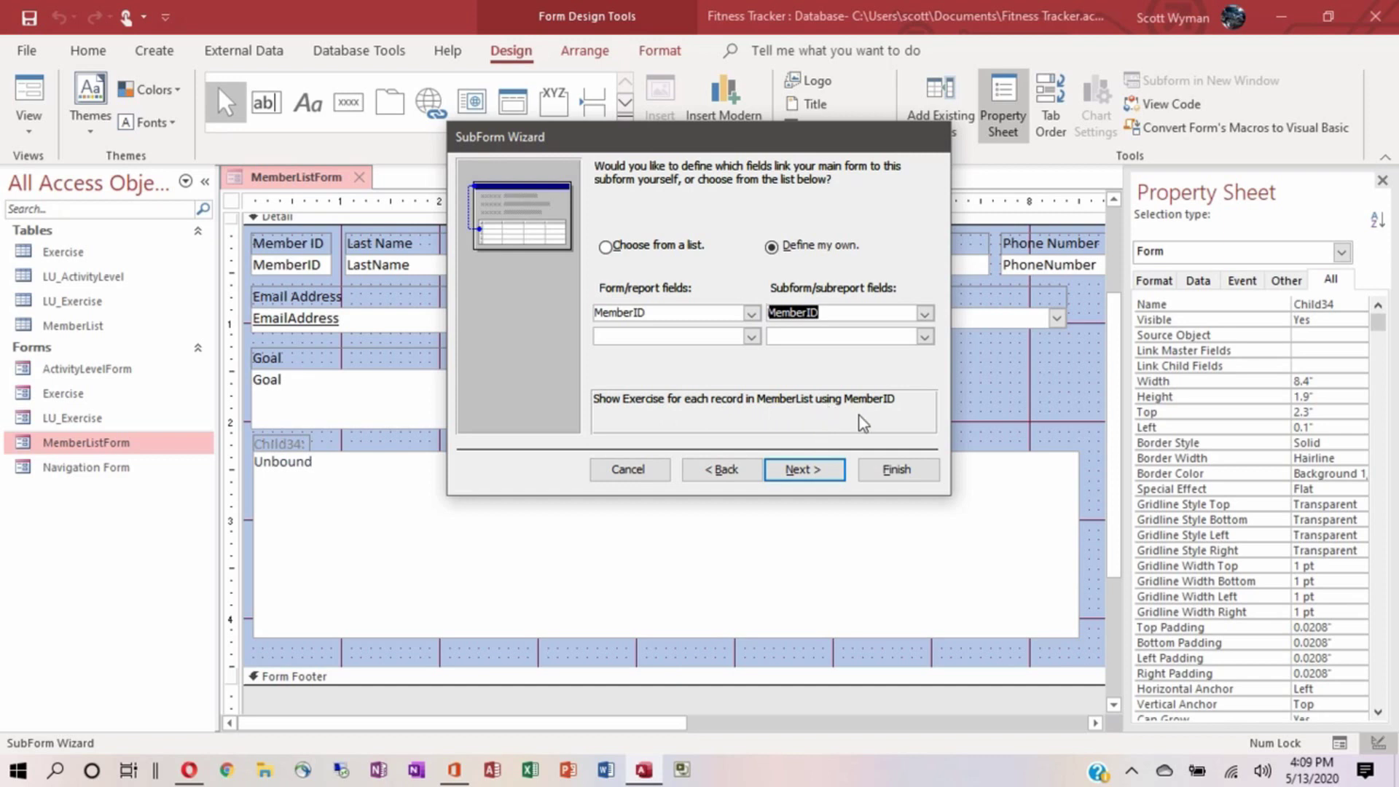
click(808, 471)
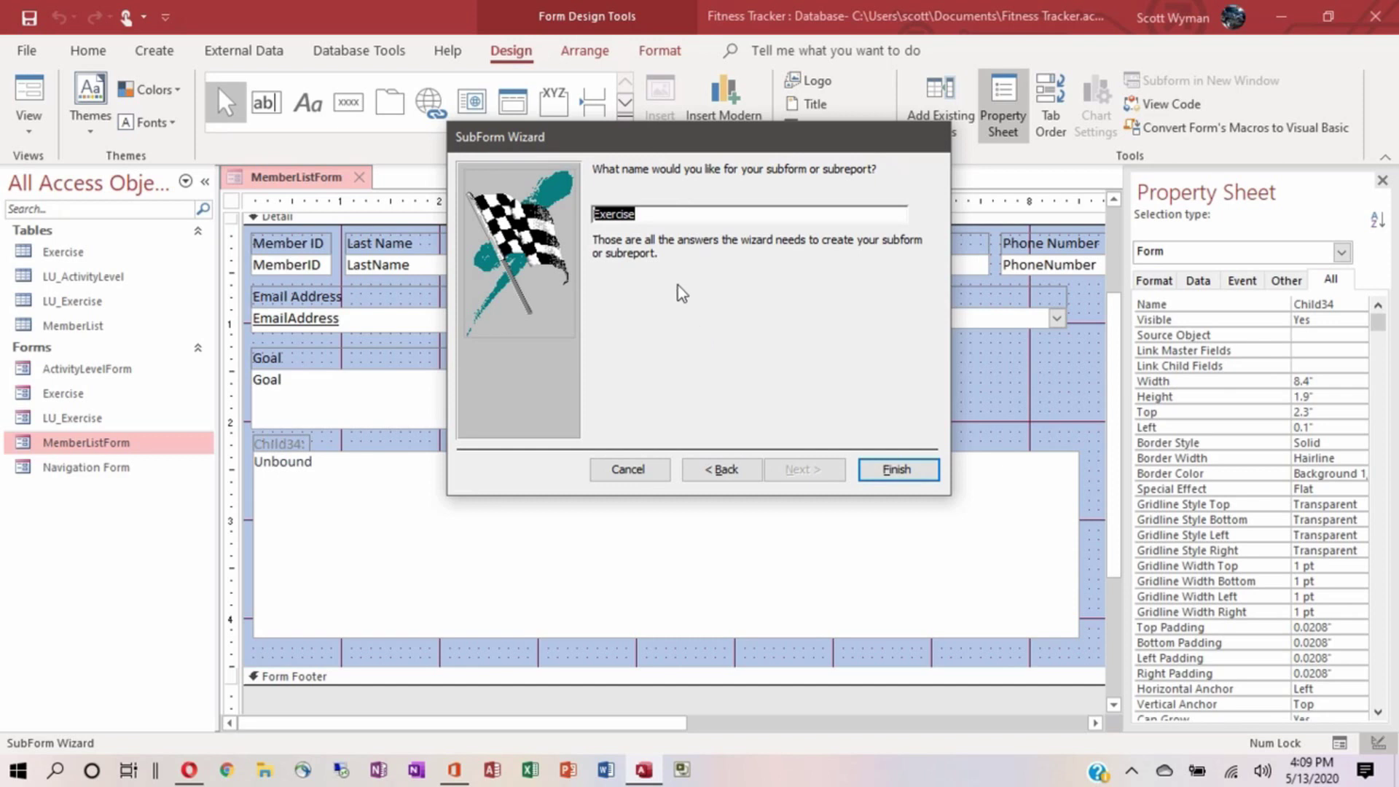
Name the subform ExerciseSub and finish the wizard.
click(660, 213)
text(Sub)
click(895, 471)
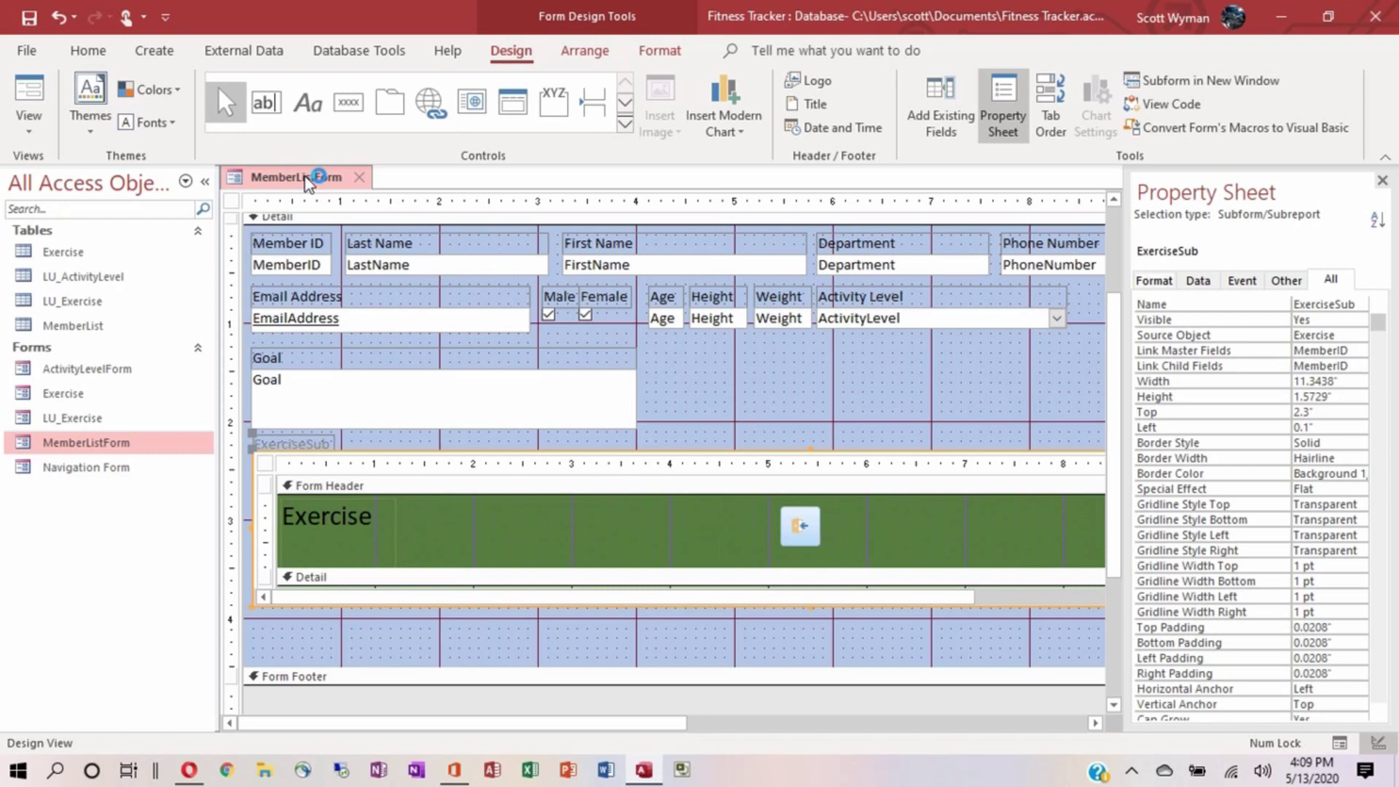
Preview the subform in Form View, extend its height to about 2.2 inches in Design View, and preview it again.
click(29, 91)
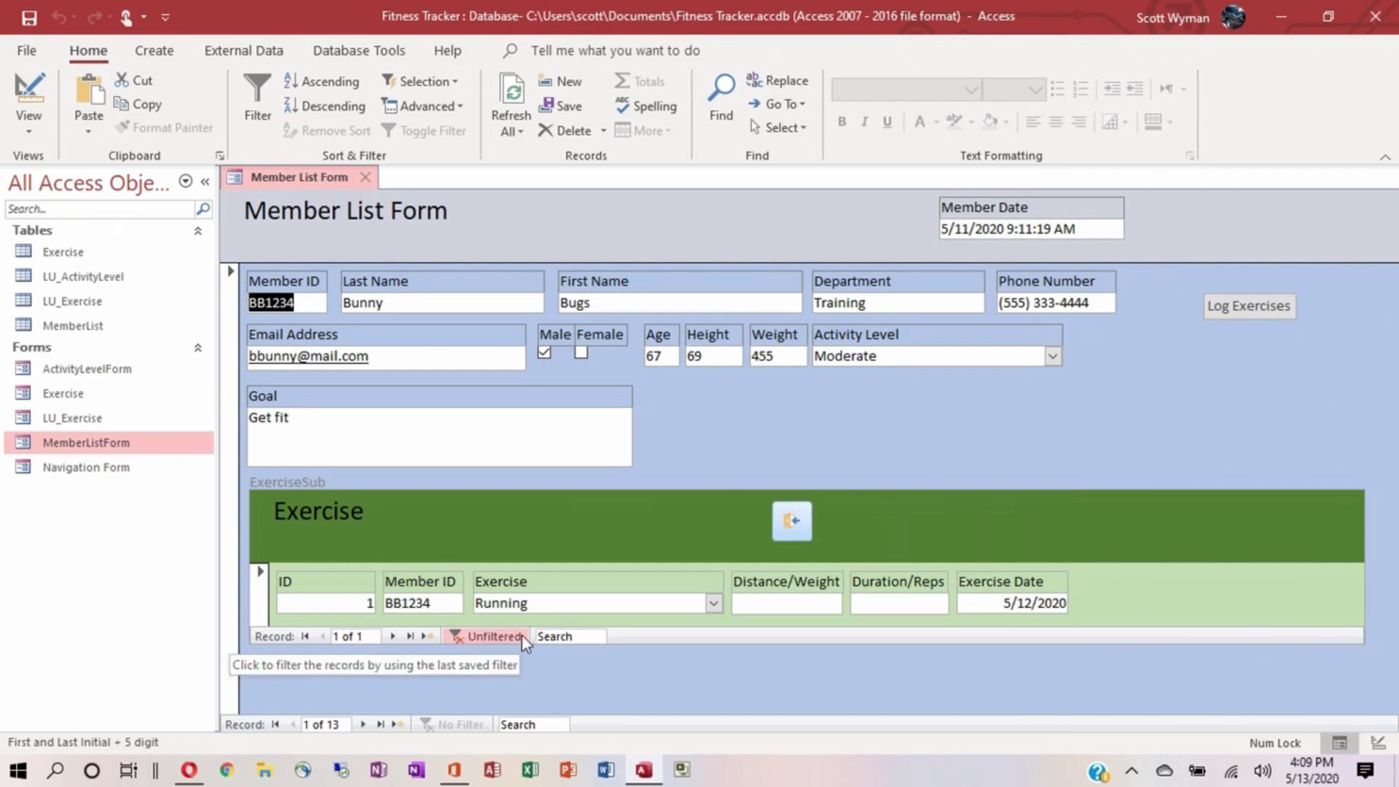
click(29, 95)
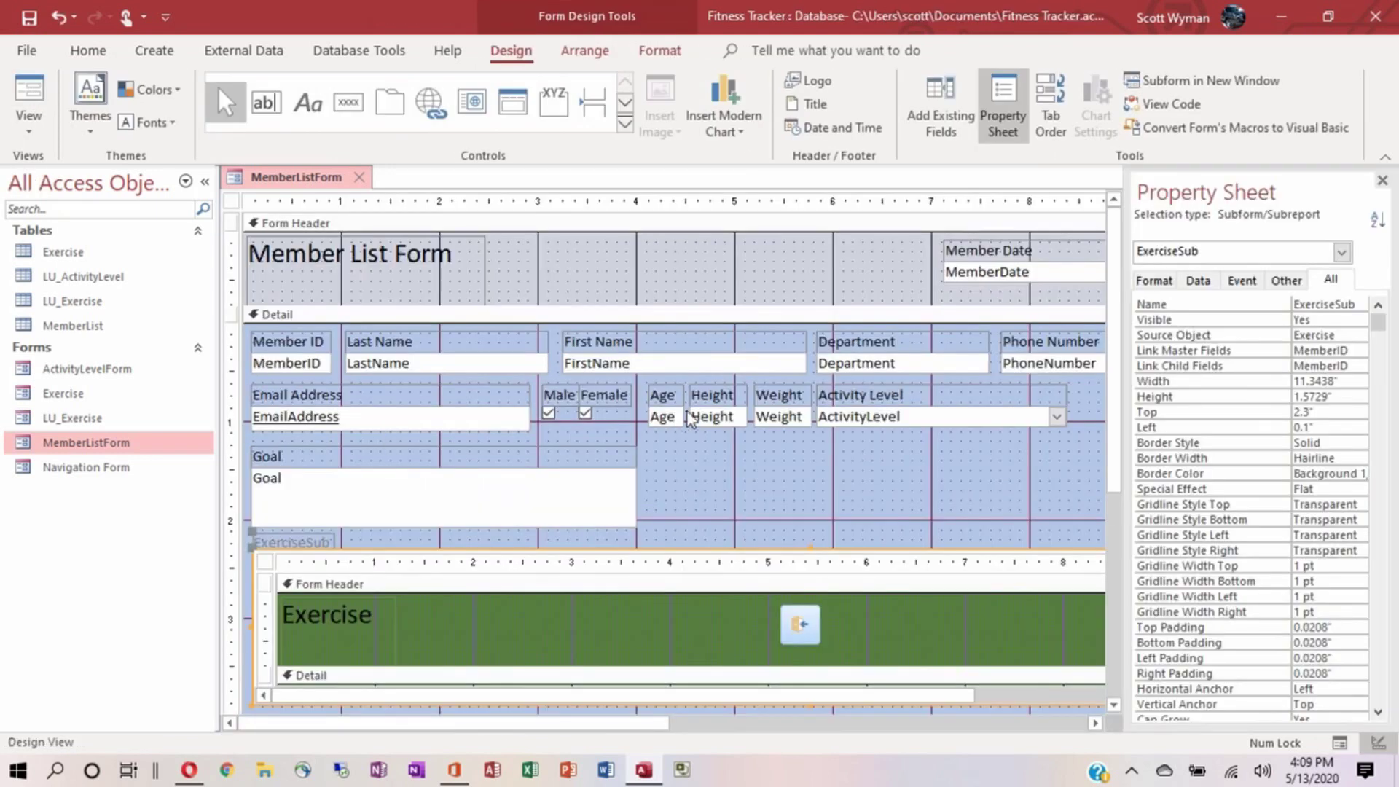
scroll(746, 398, down, 3)
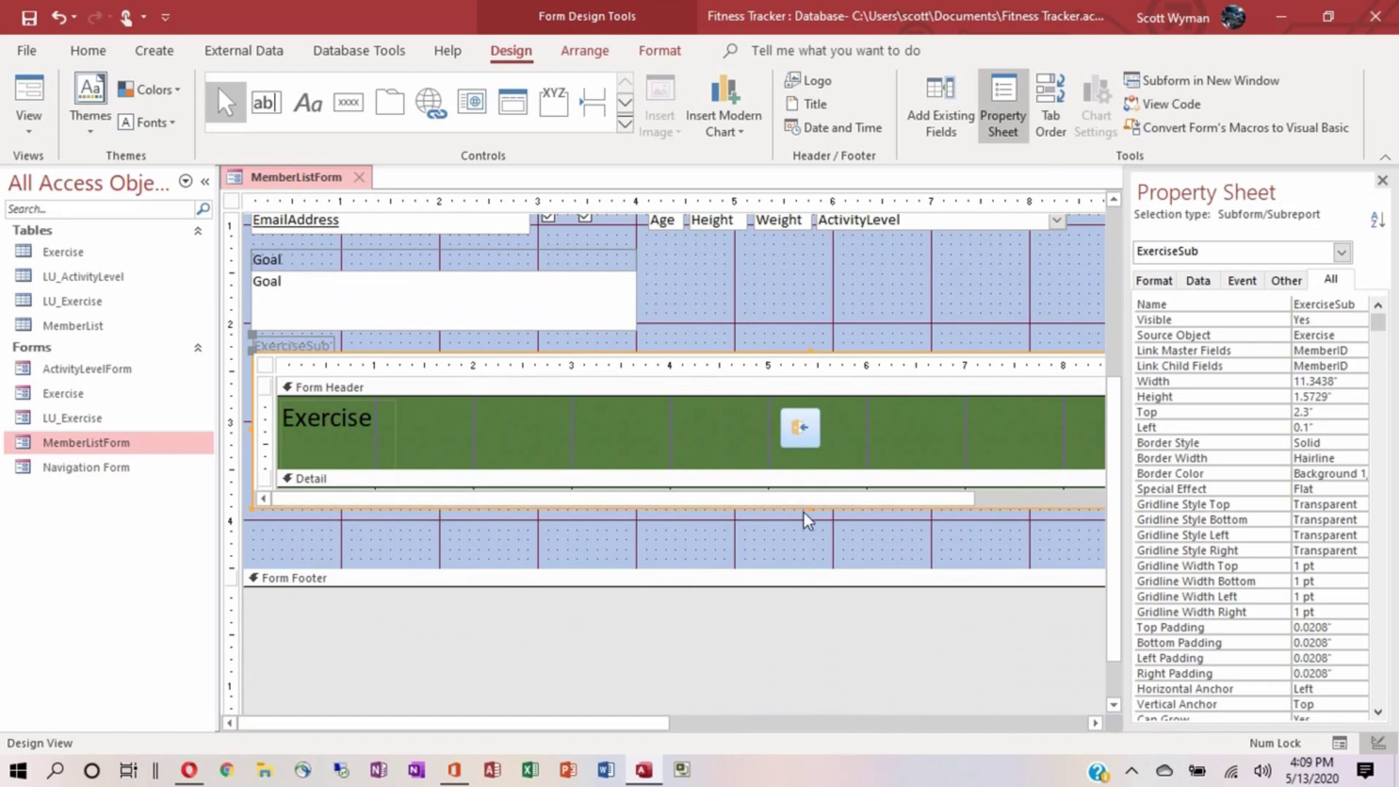
drag(813, 508, 814, 568)
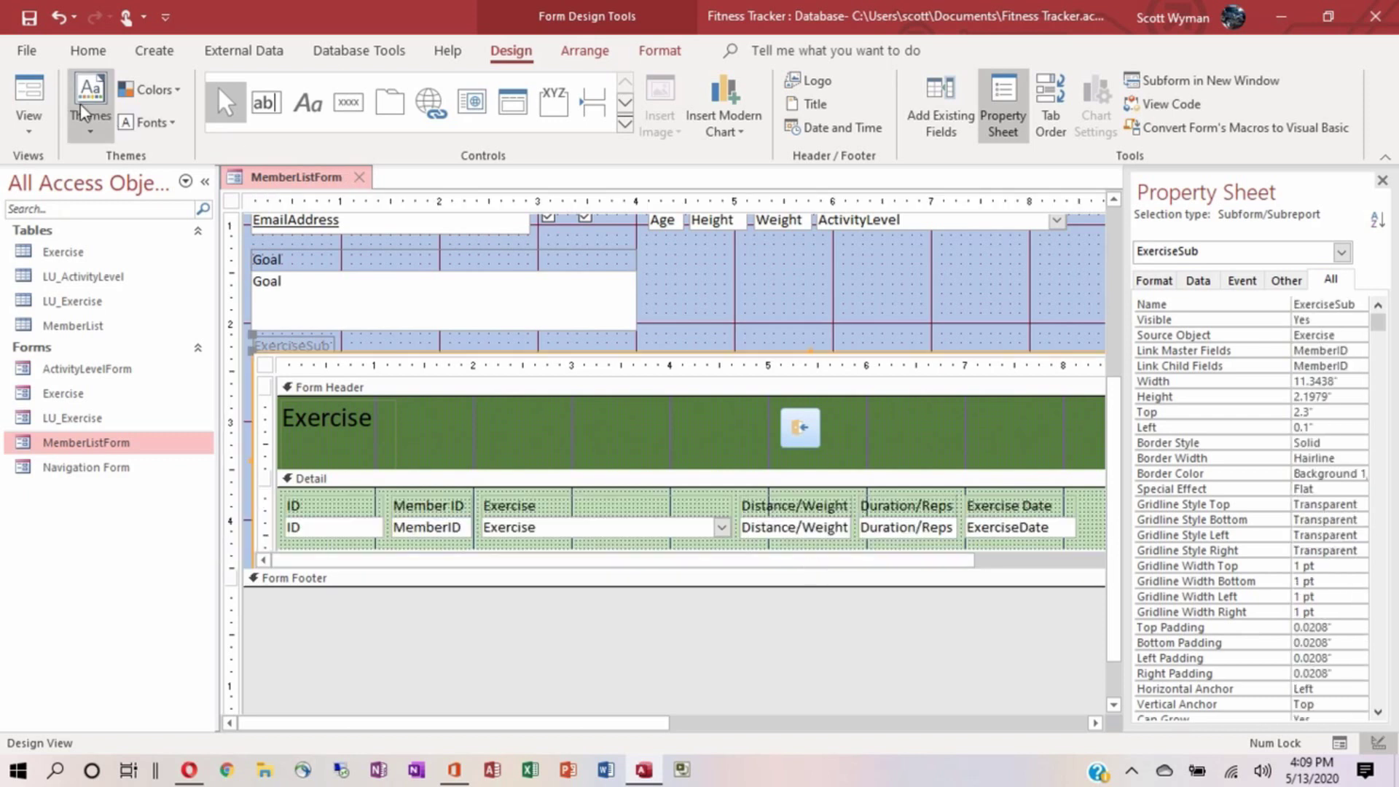
click(22, 91)
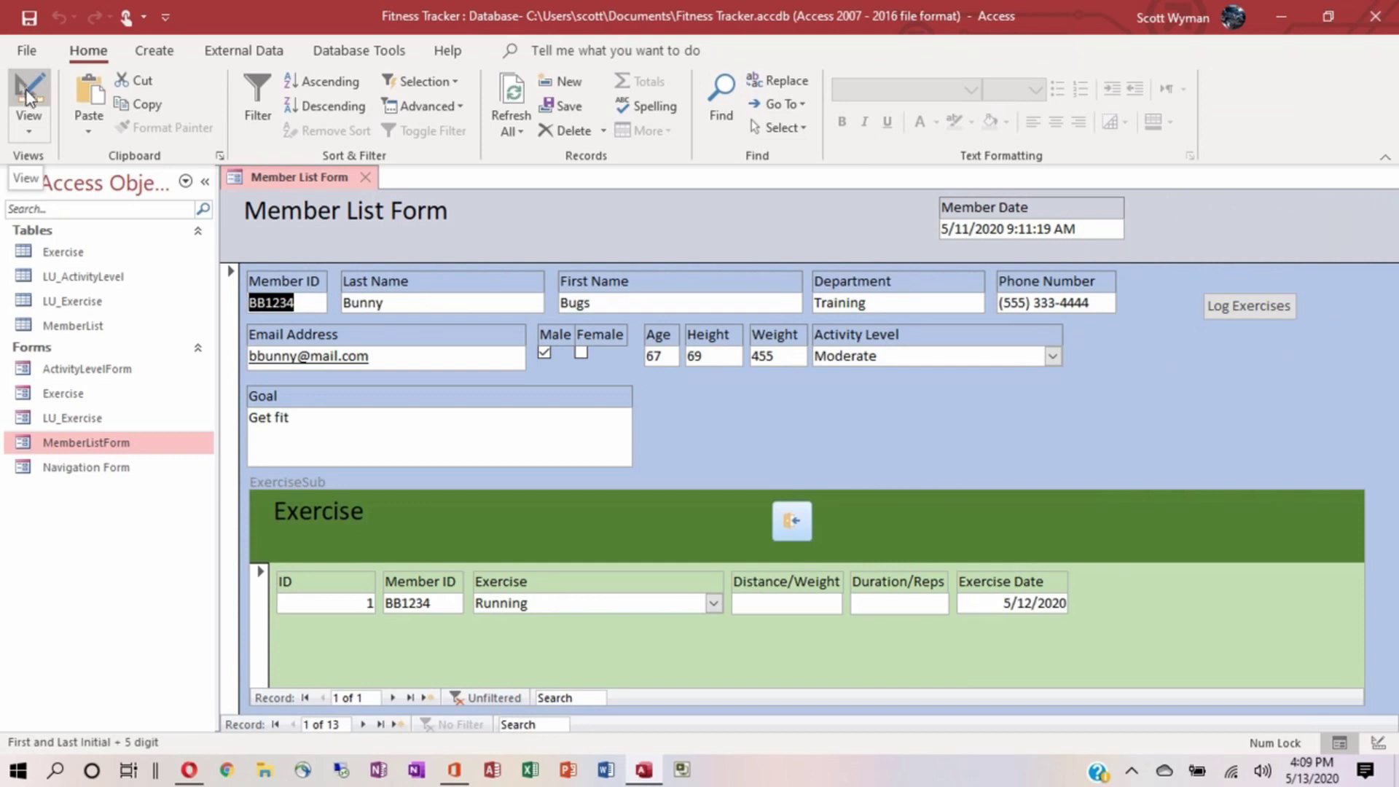
In Design View, set the exercise subform's Allow Datasheet View property to Yes and its Default View to Datasheet.
click(28, 93)
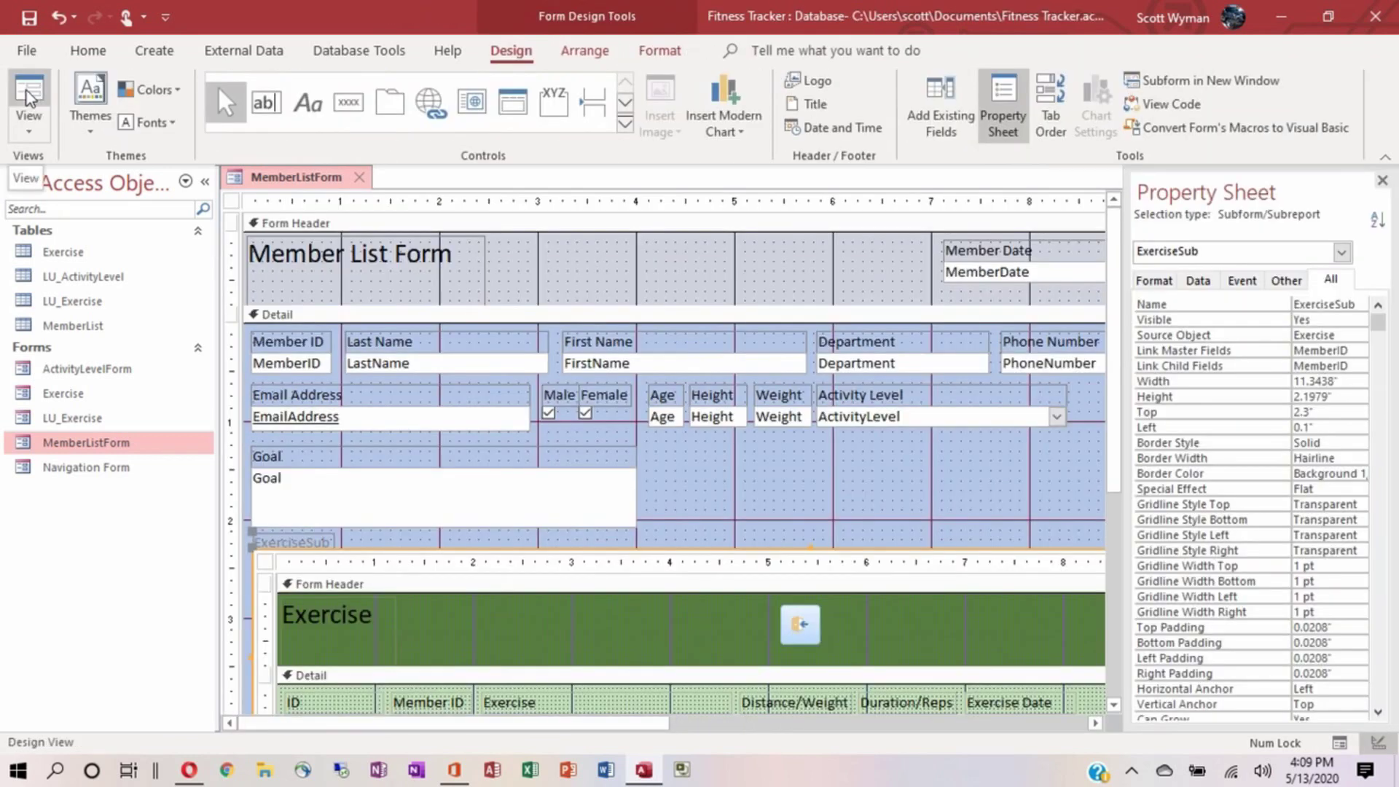
click(519, 617)
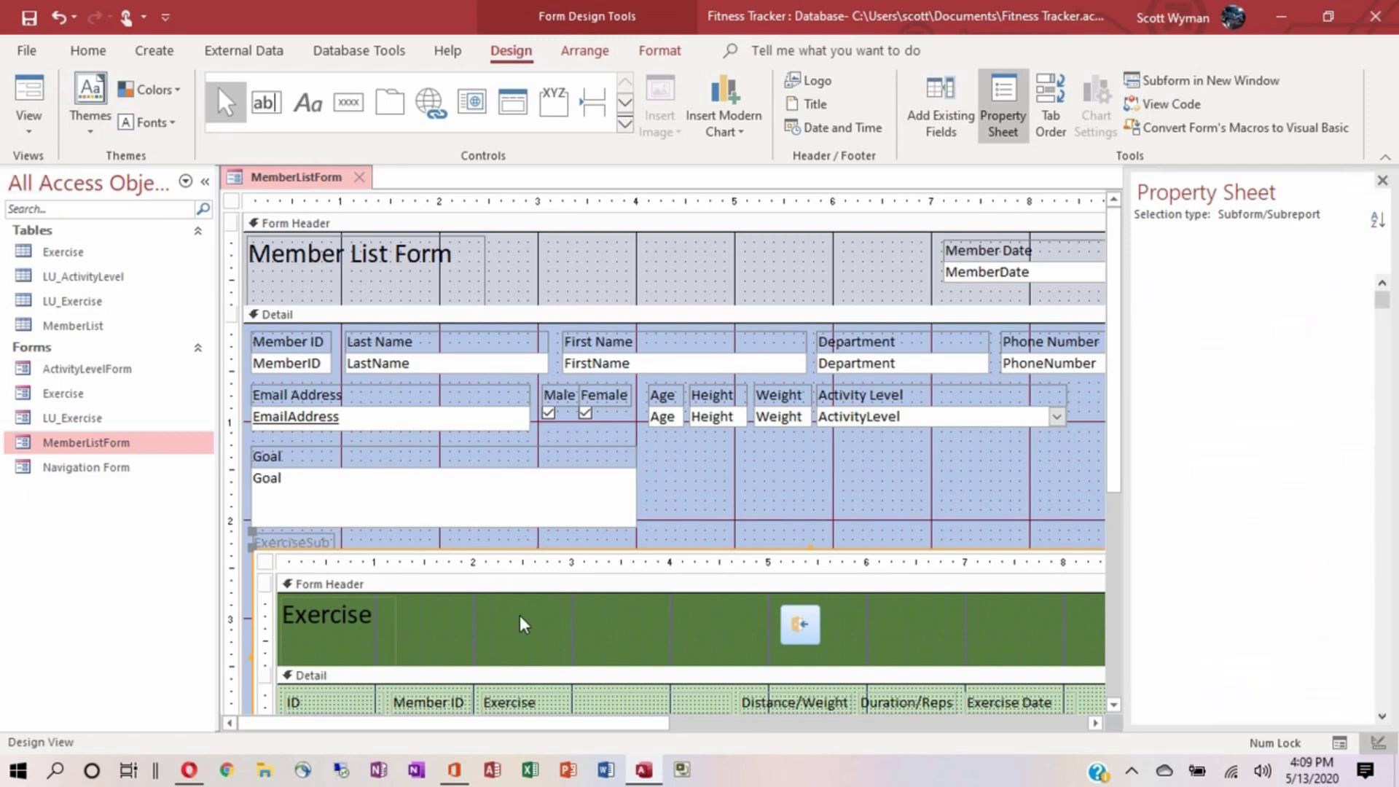
click(264, 564)
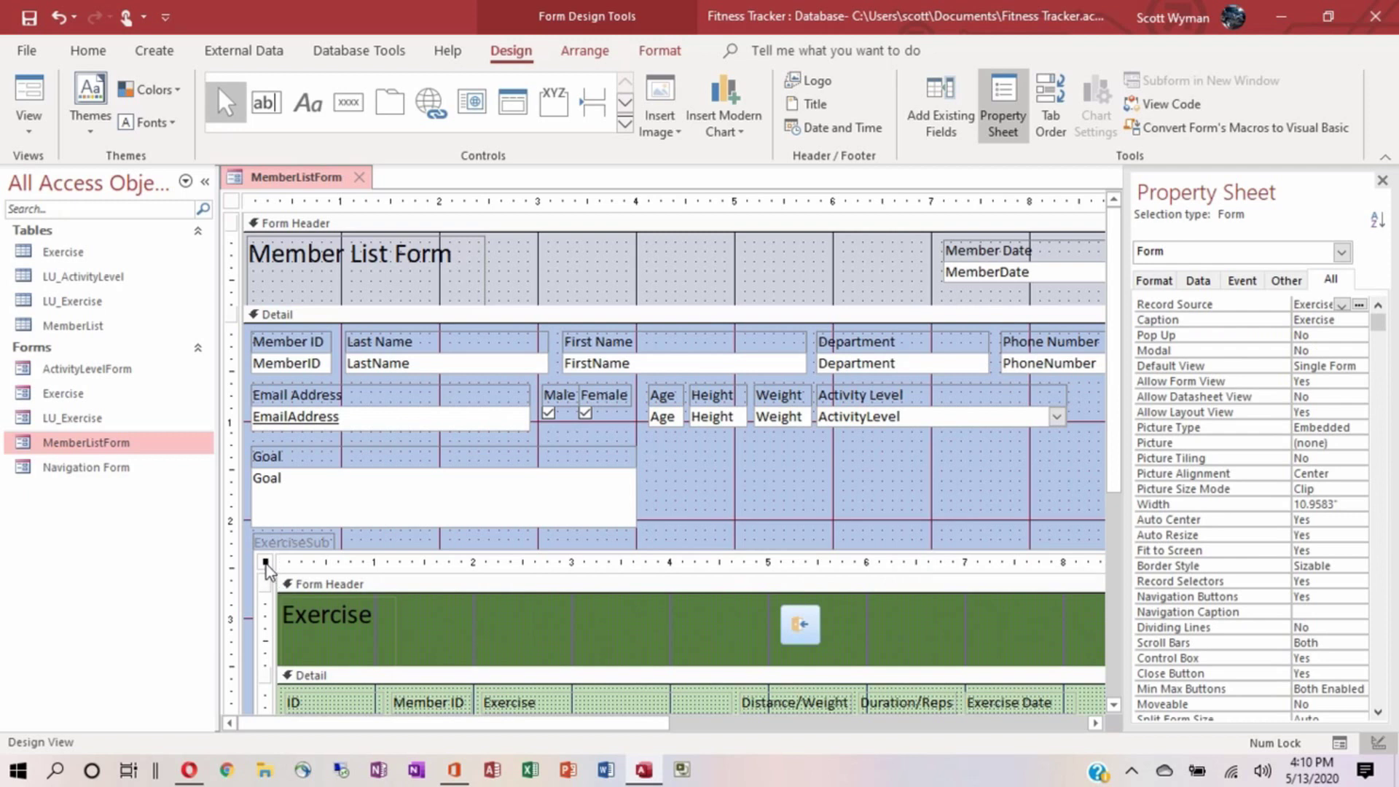
click(234, 204)
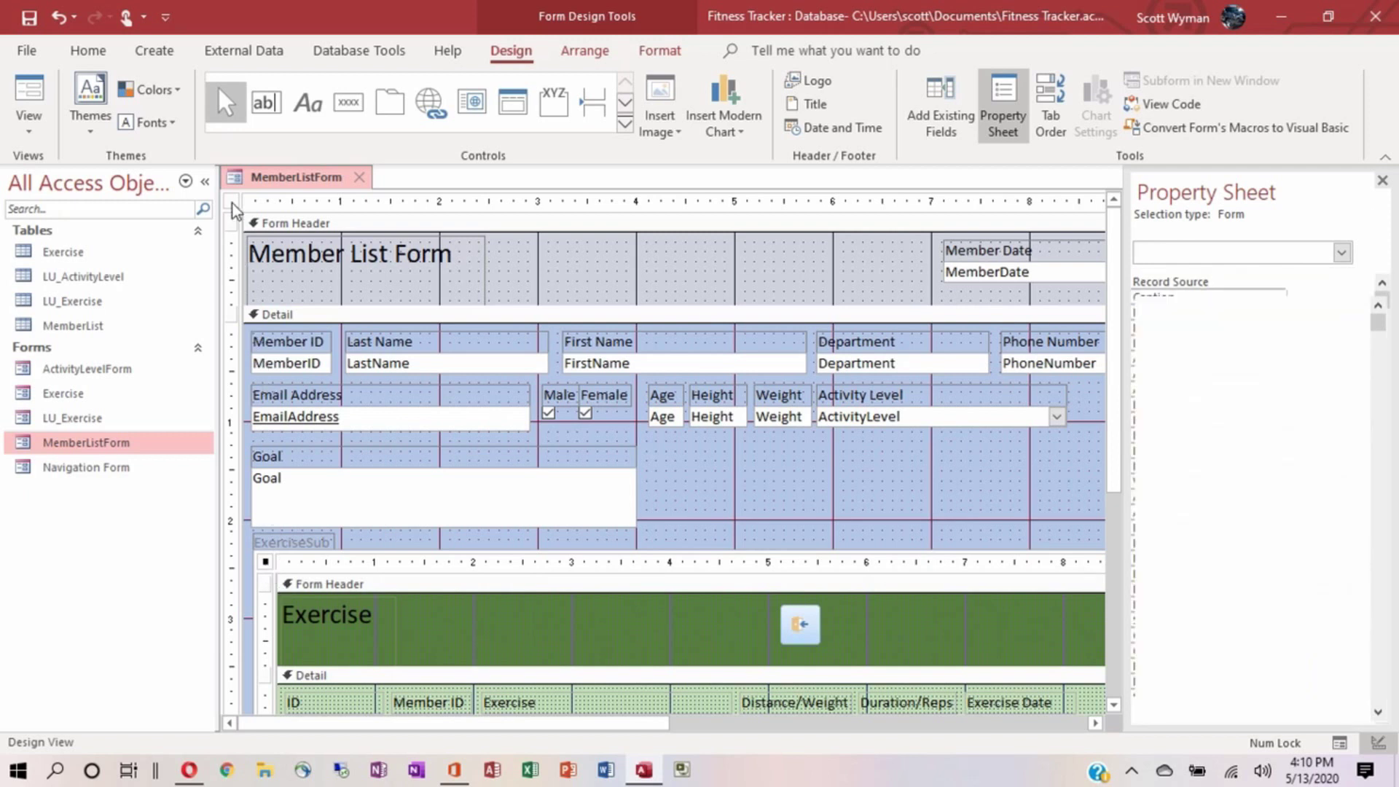
click(265, 567)
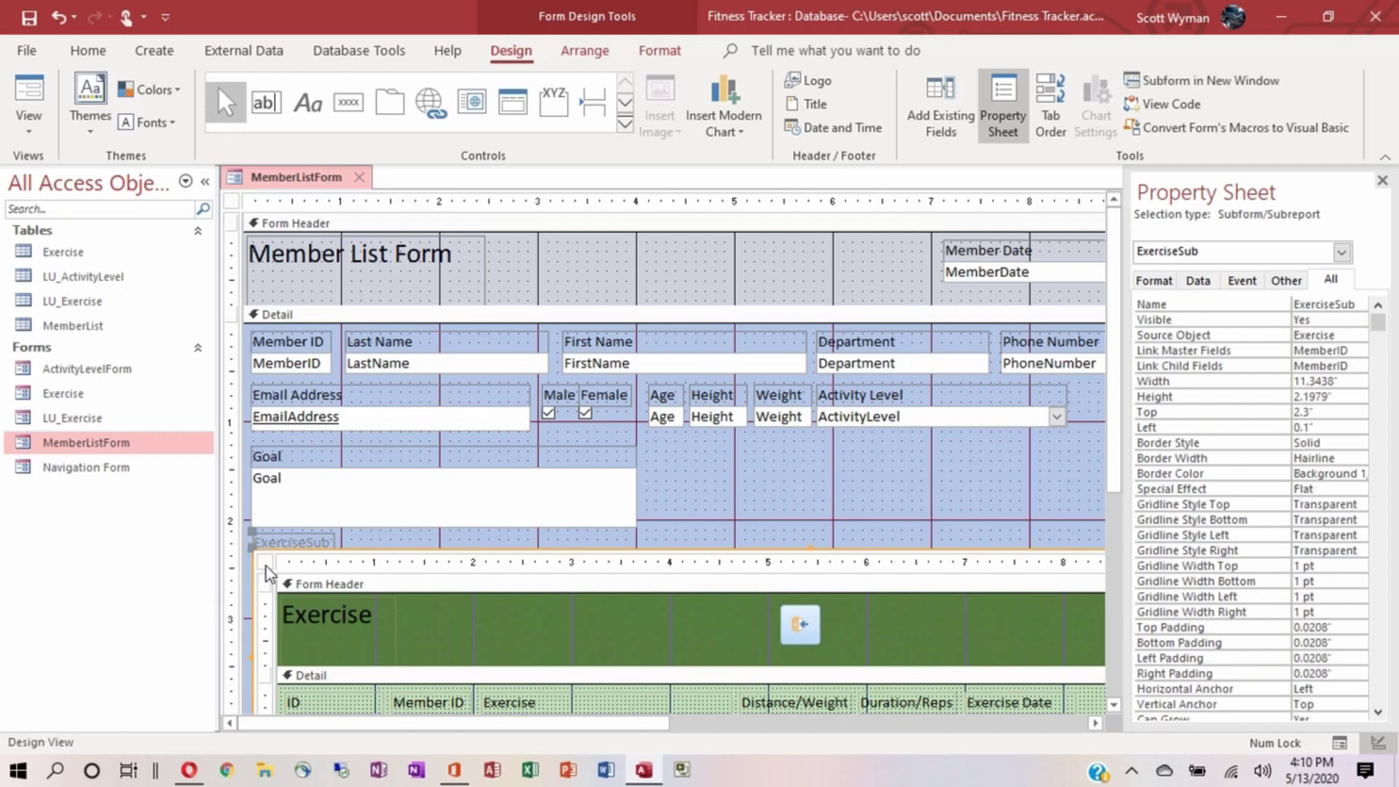
click(265, 566)
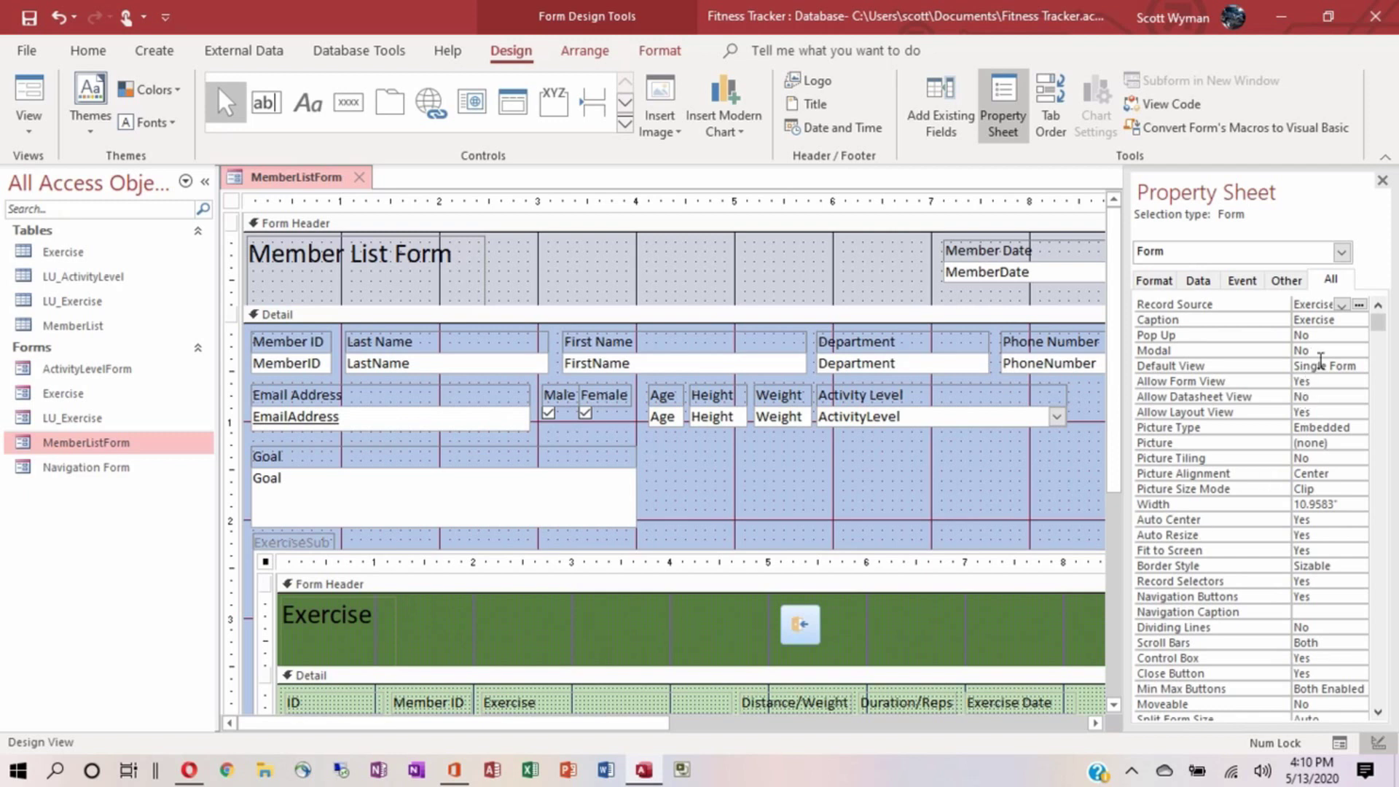
click(1318, 398)
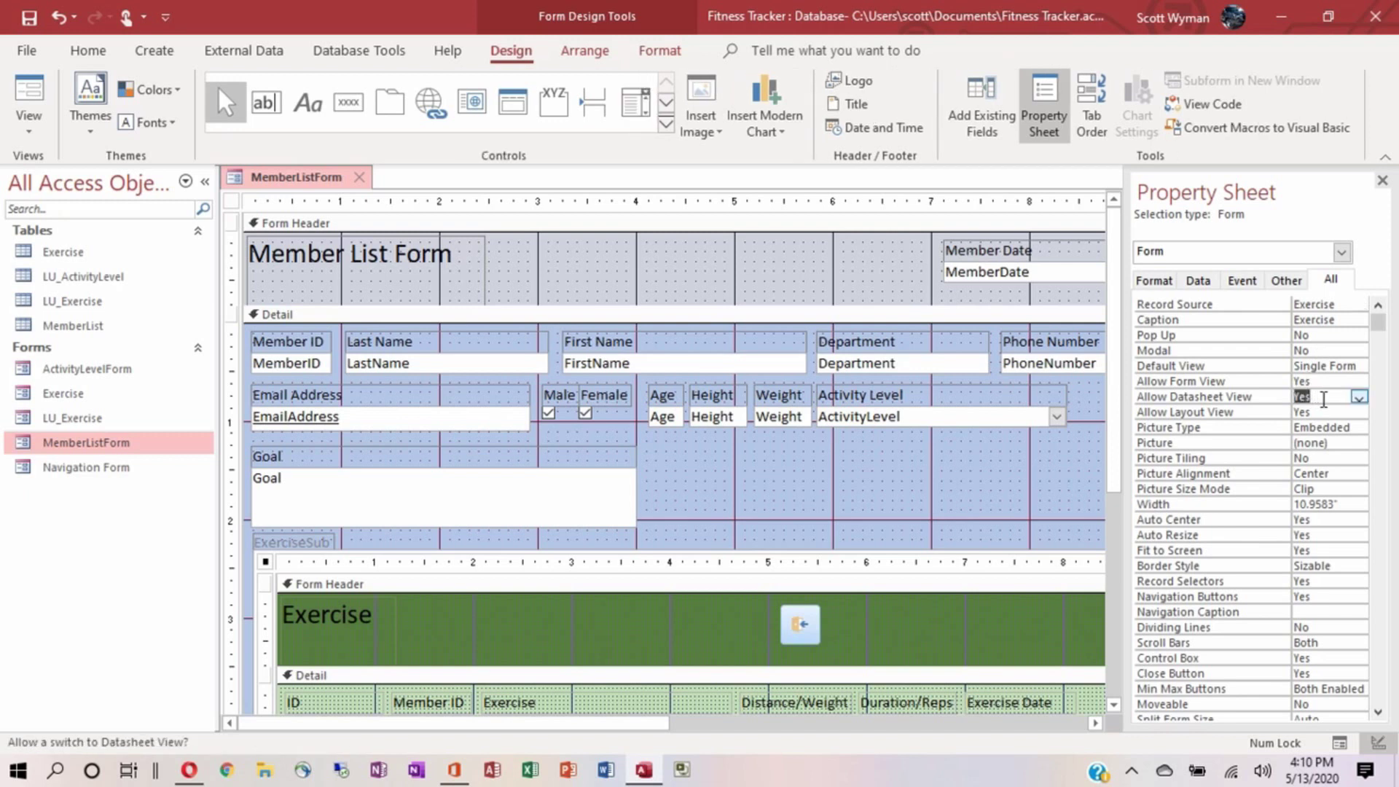
click(1356, 367)
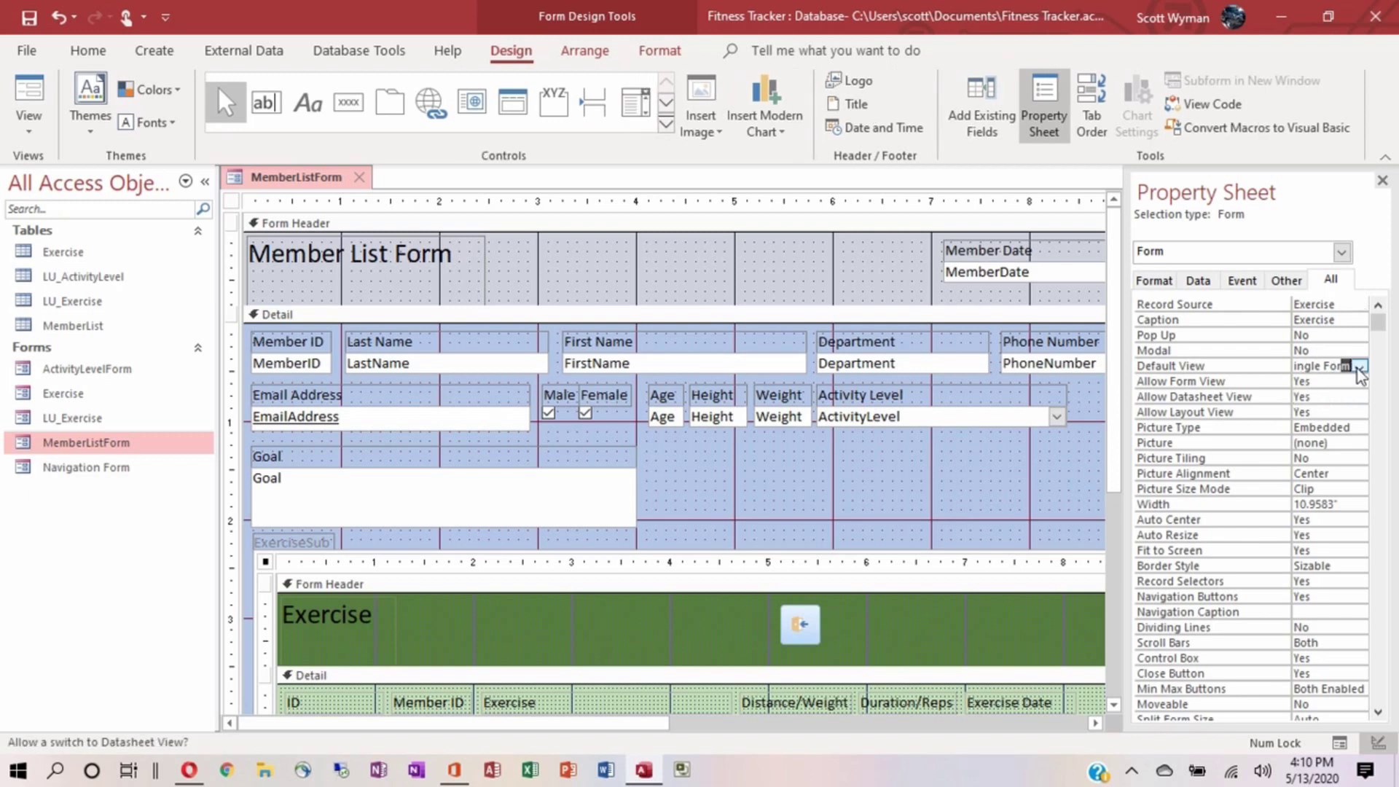
click(1359, 369)
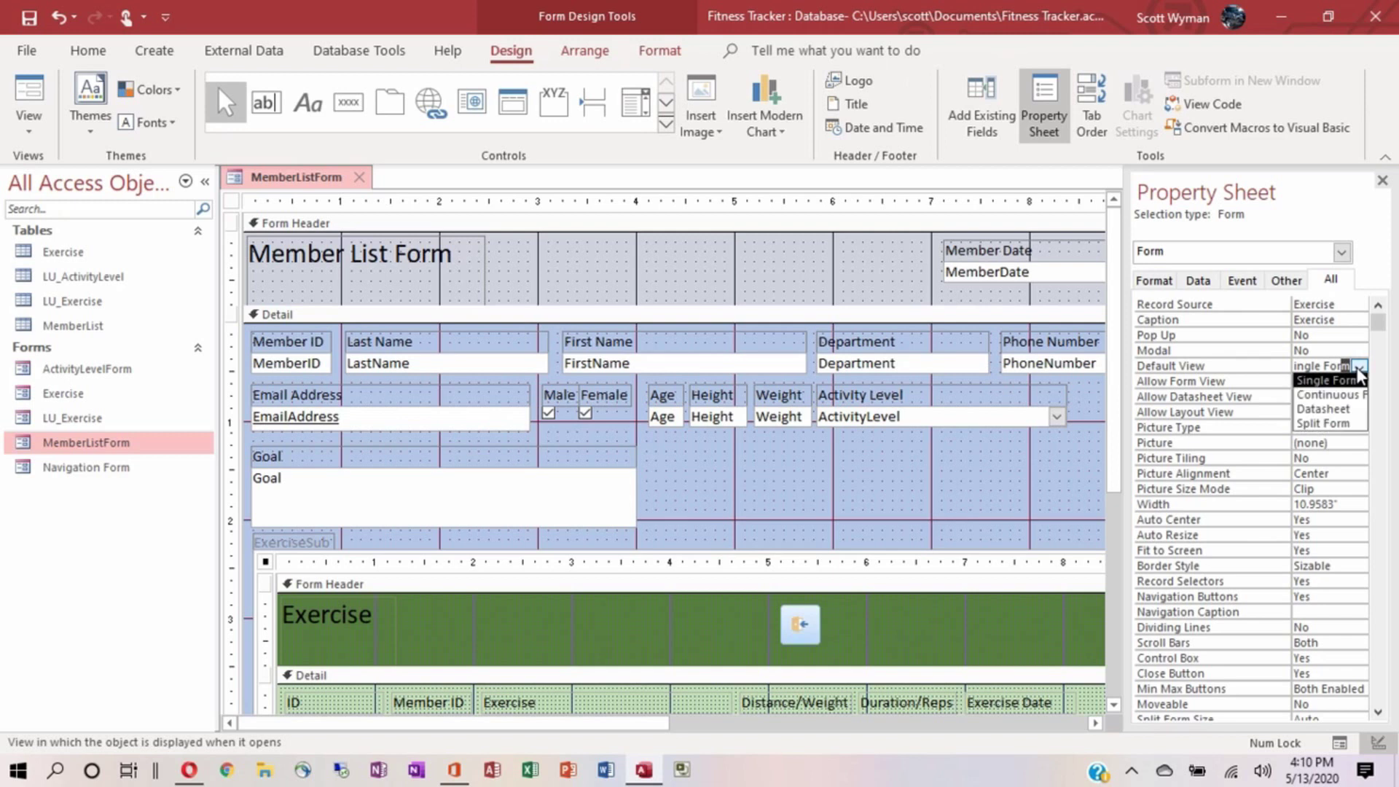
click(1353, 411)
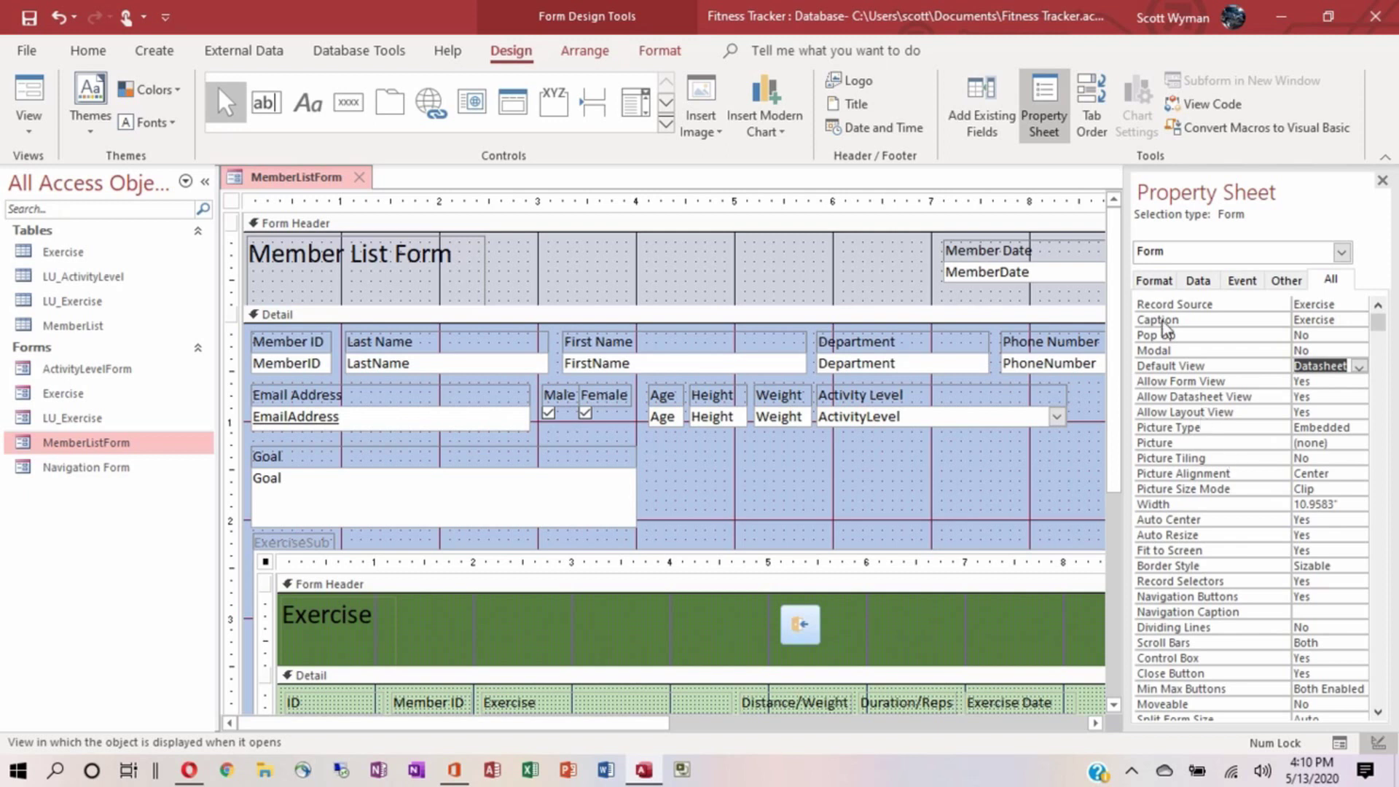
Switch to Form View and page forward through the members to check the exercise datasheet shown for each one.
click(27, 91)
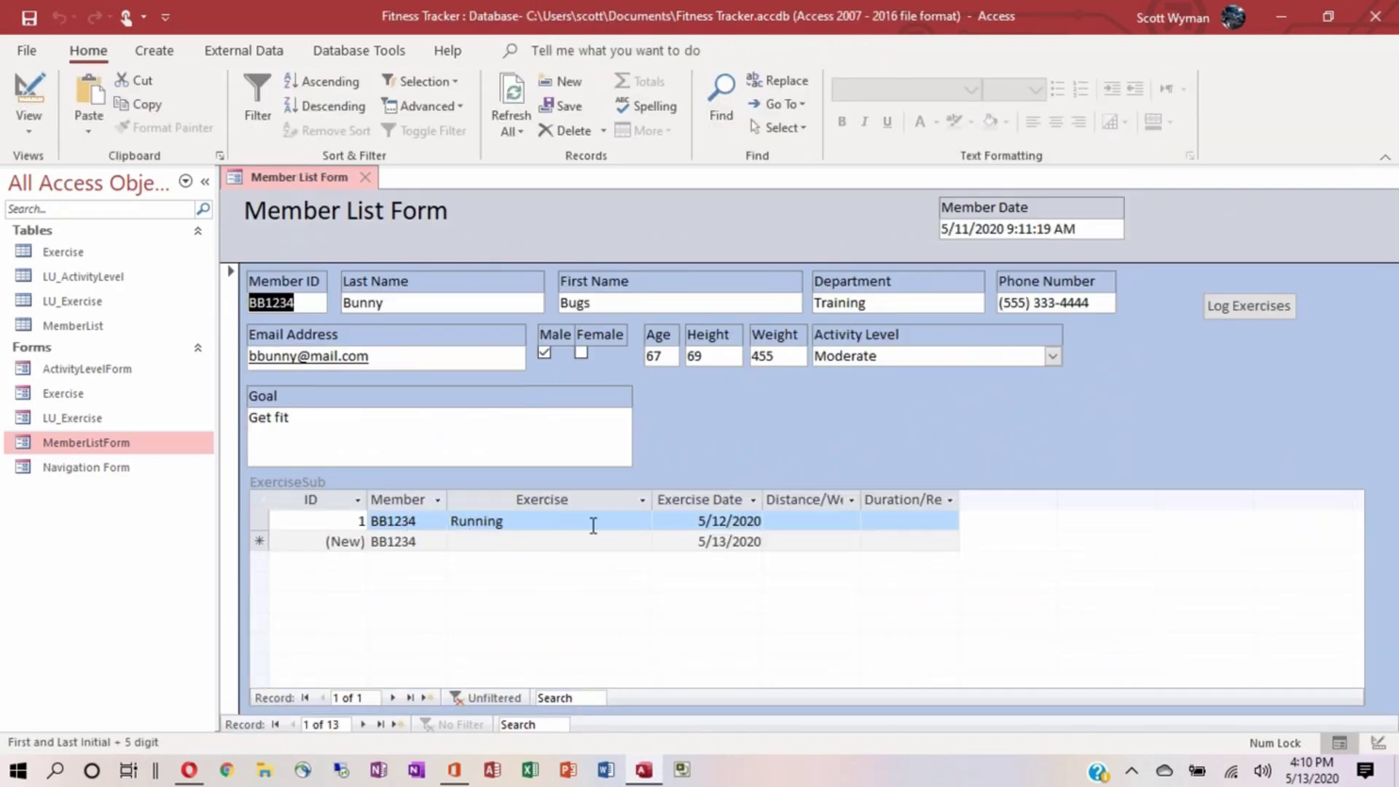
click(364, 724)
click(364, 724)
click(363, 724)
click(364, 724)
click(364, 725)
click(363, 724)
click(364, 724)
click(364, 725)
click(364, 724)
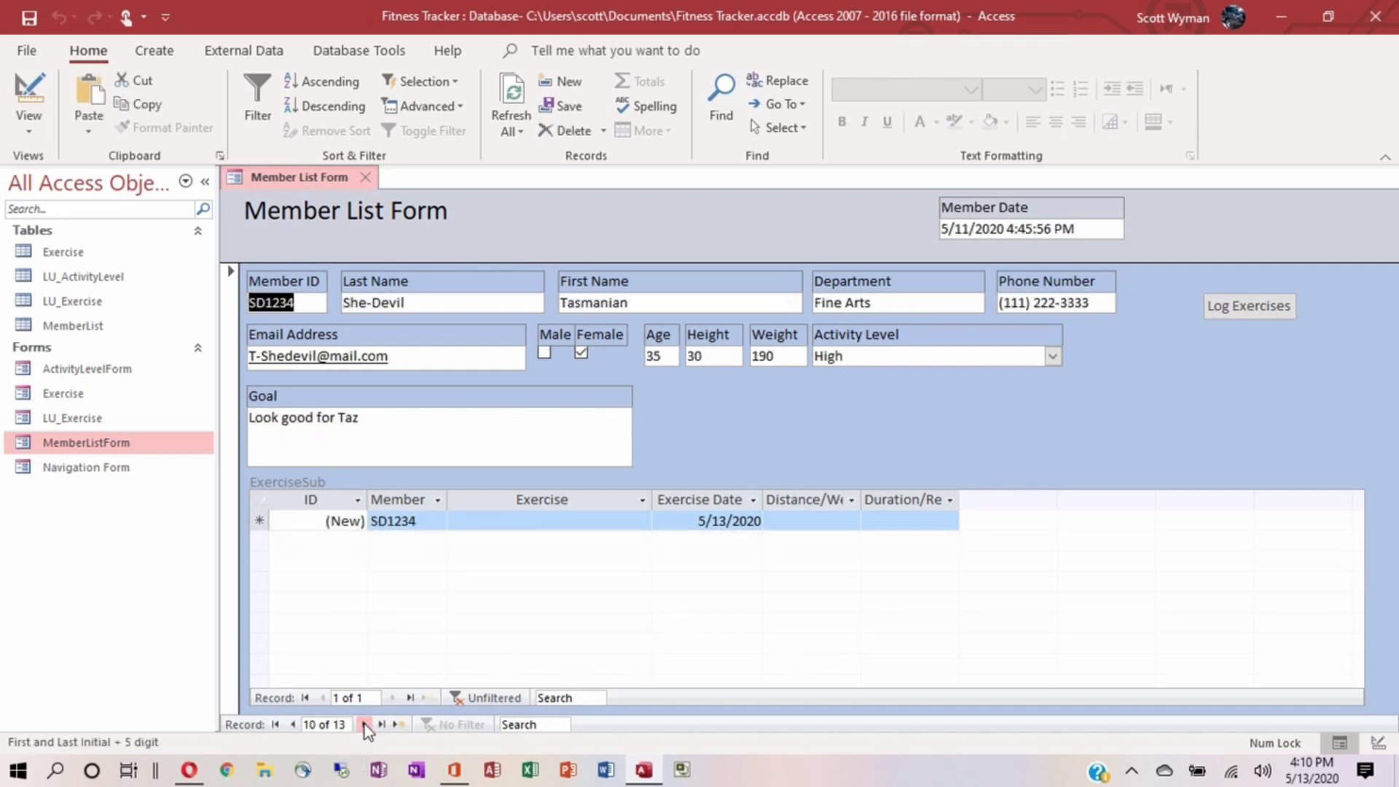
click(365, 725)
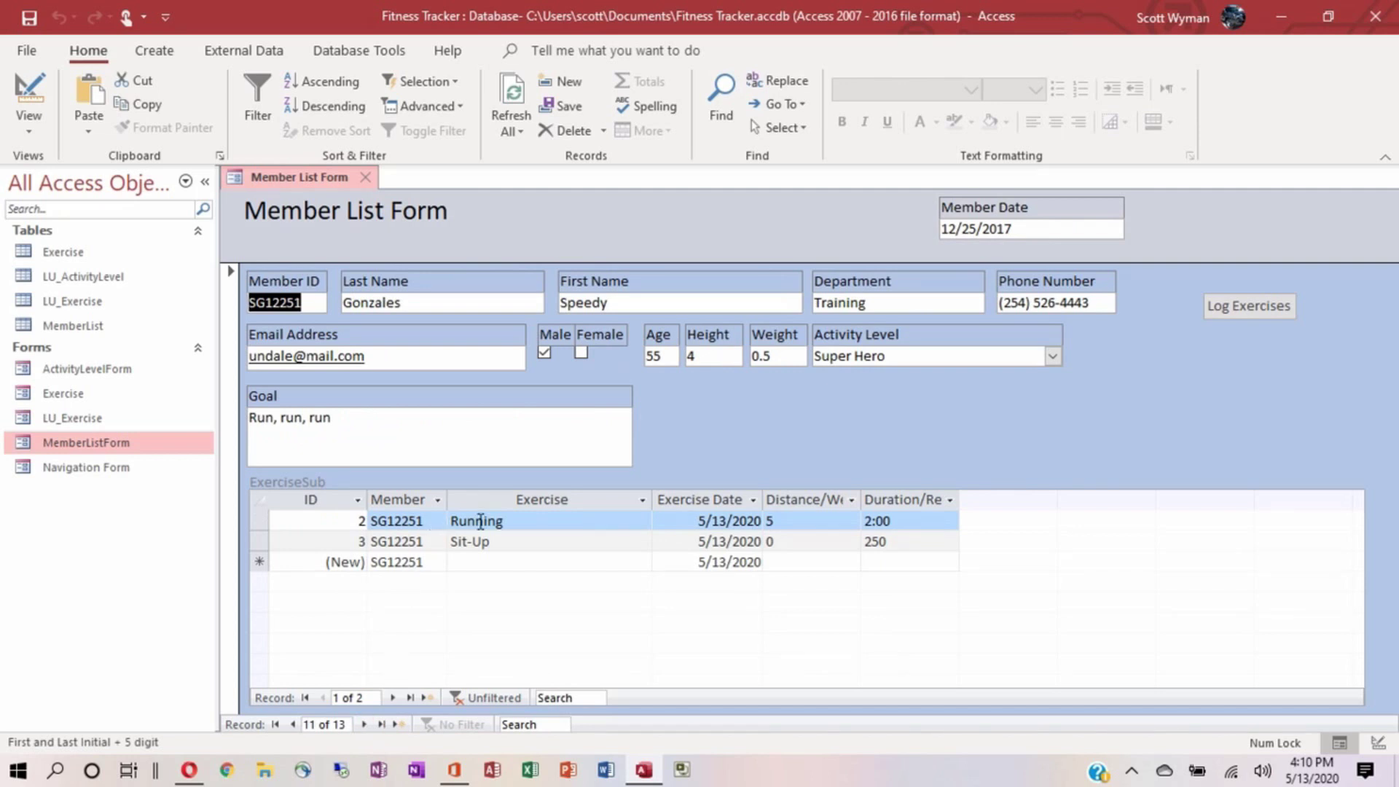
Go back to member record 7 and enter Hiking as the exercise in a new row of the exercise subform.
click(293, 724)
click(296, 726)
click(296, 726)
click(296, 726)
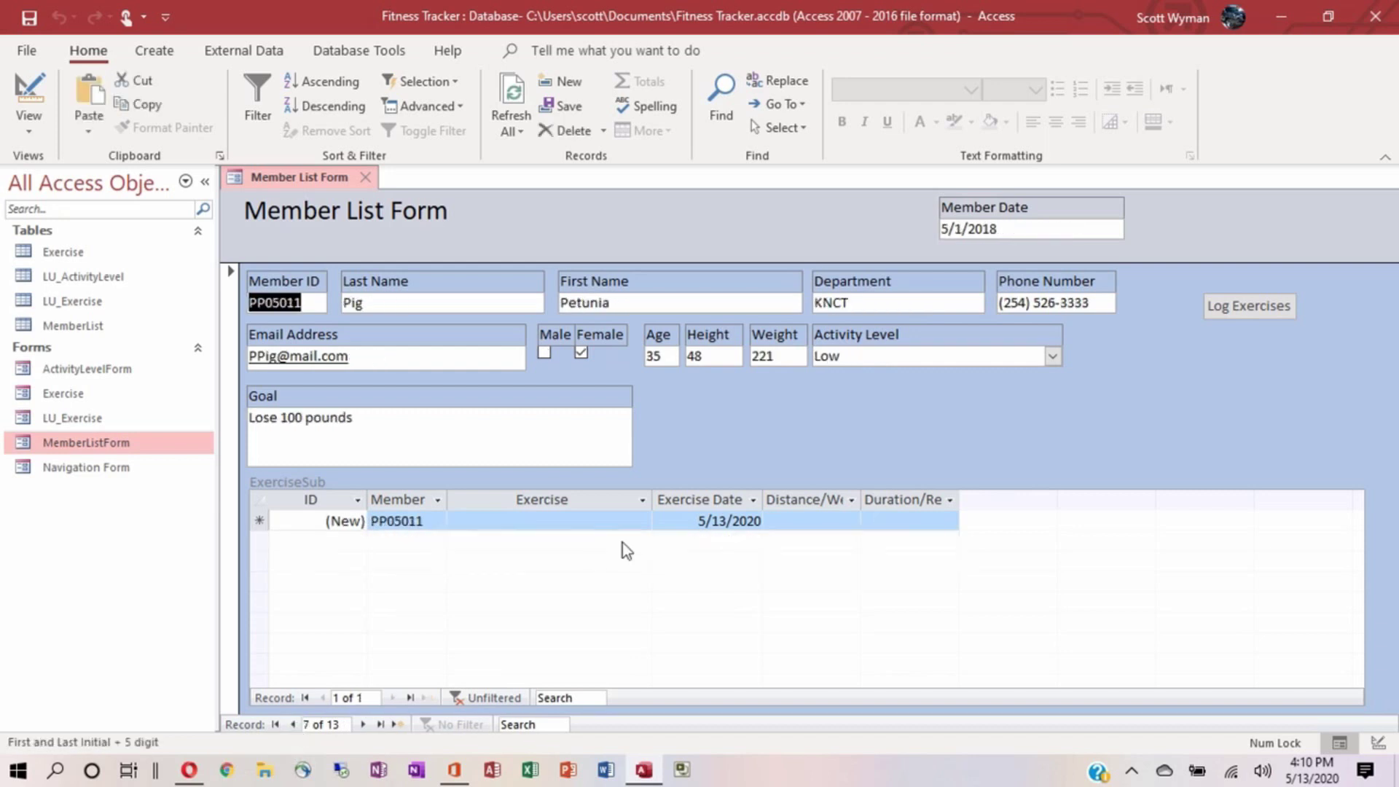
click(479, 521)
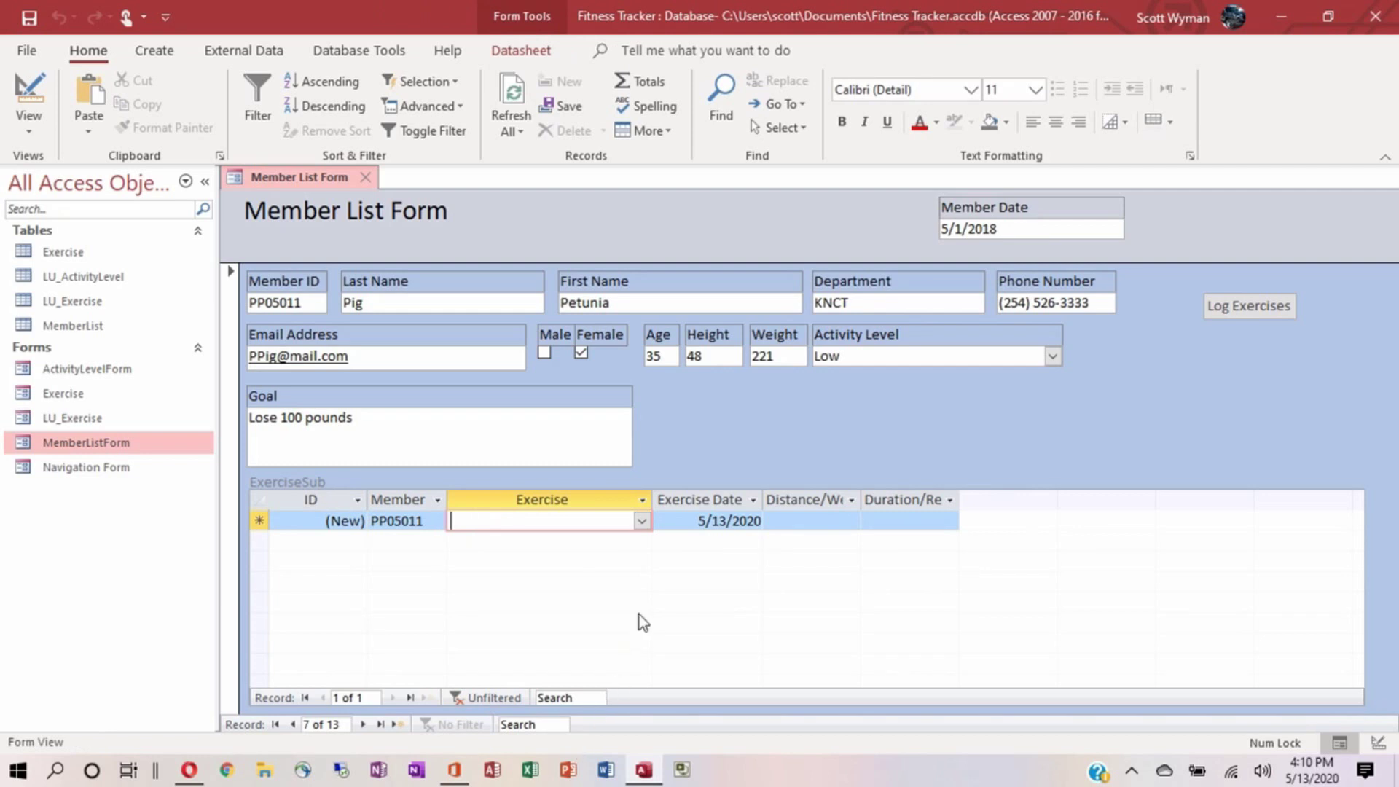
click(642, 521)
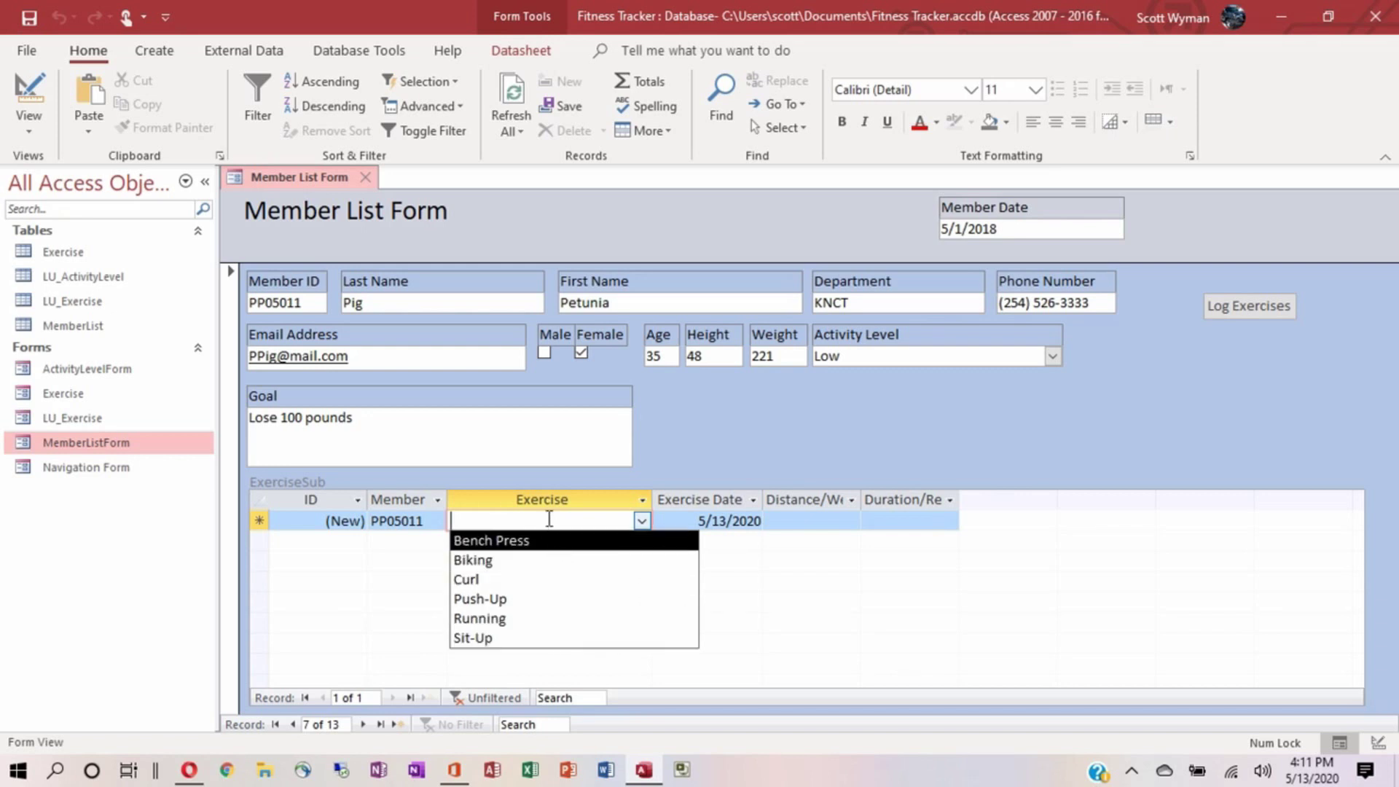
text(Hiking)
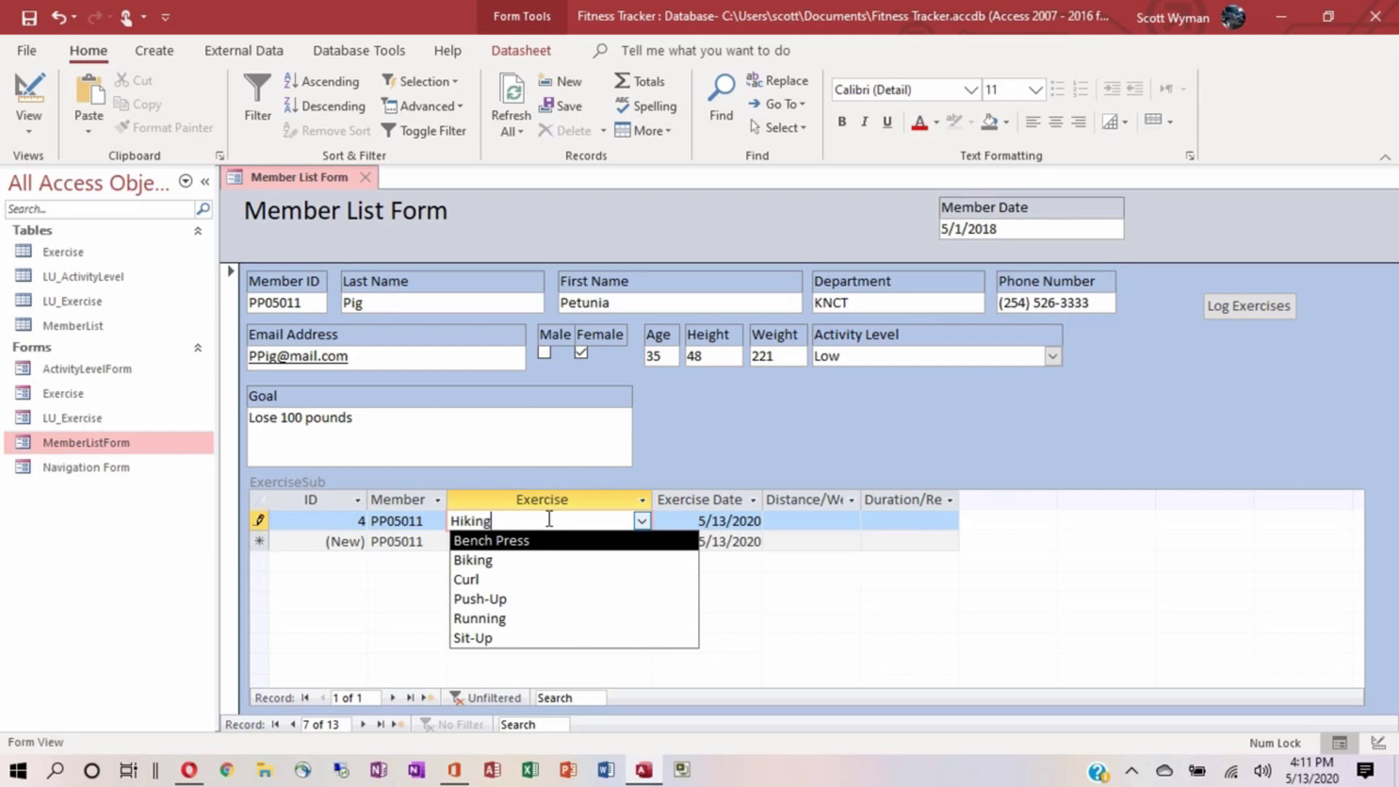
key(Tab)
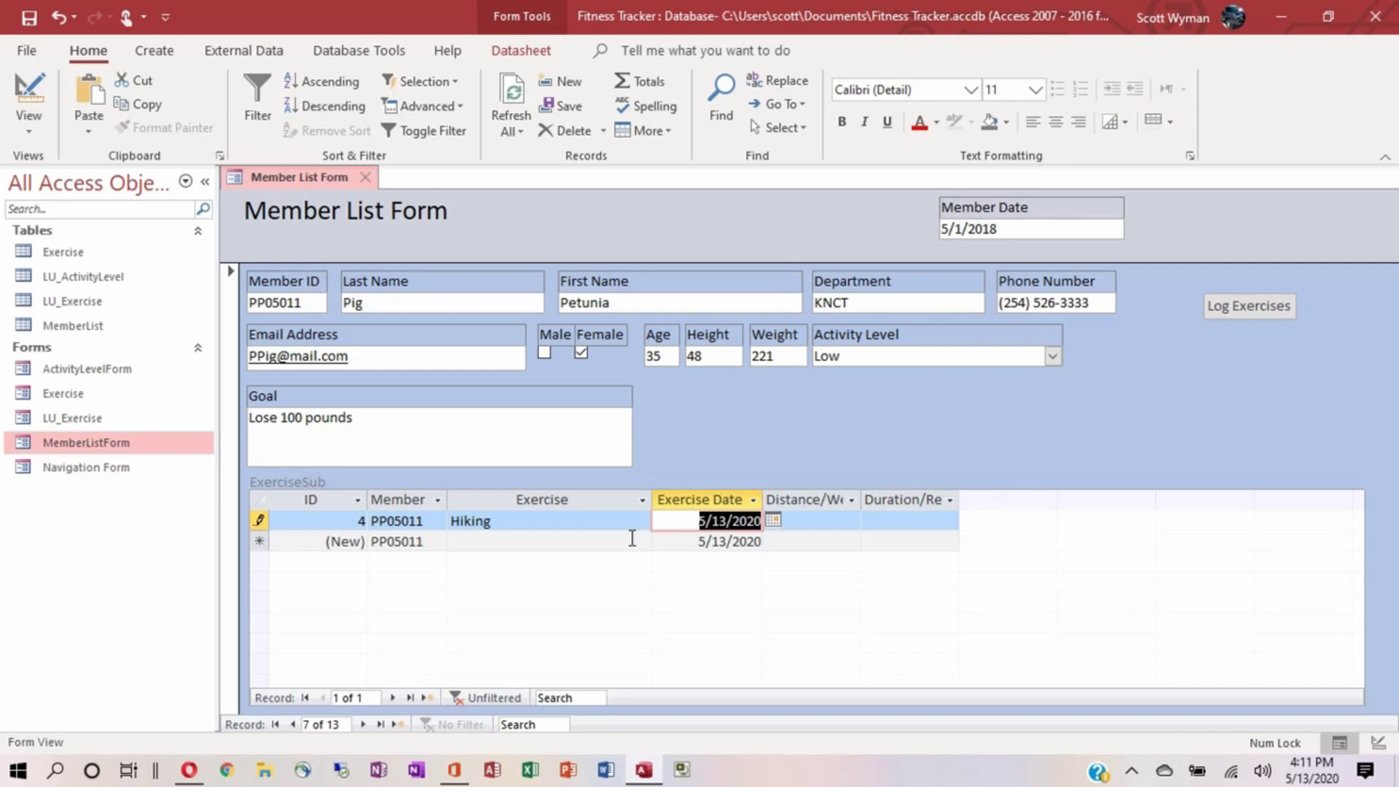
Move the subform's Exercise Date column to the end and widen the Distance/Weight and Duration/Reps columns to fit their headings.
click(696, 495)
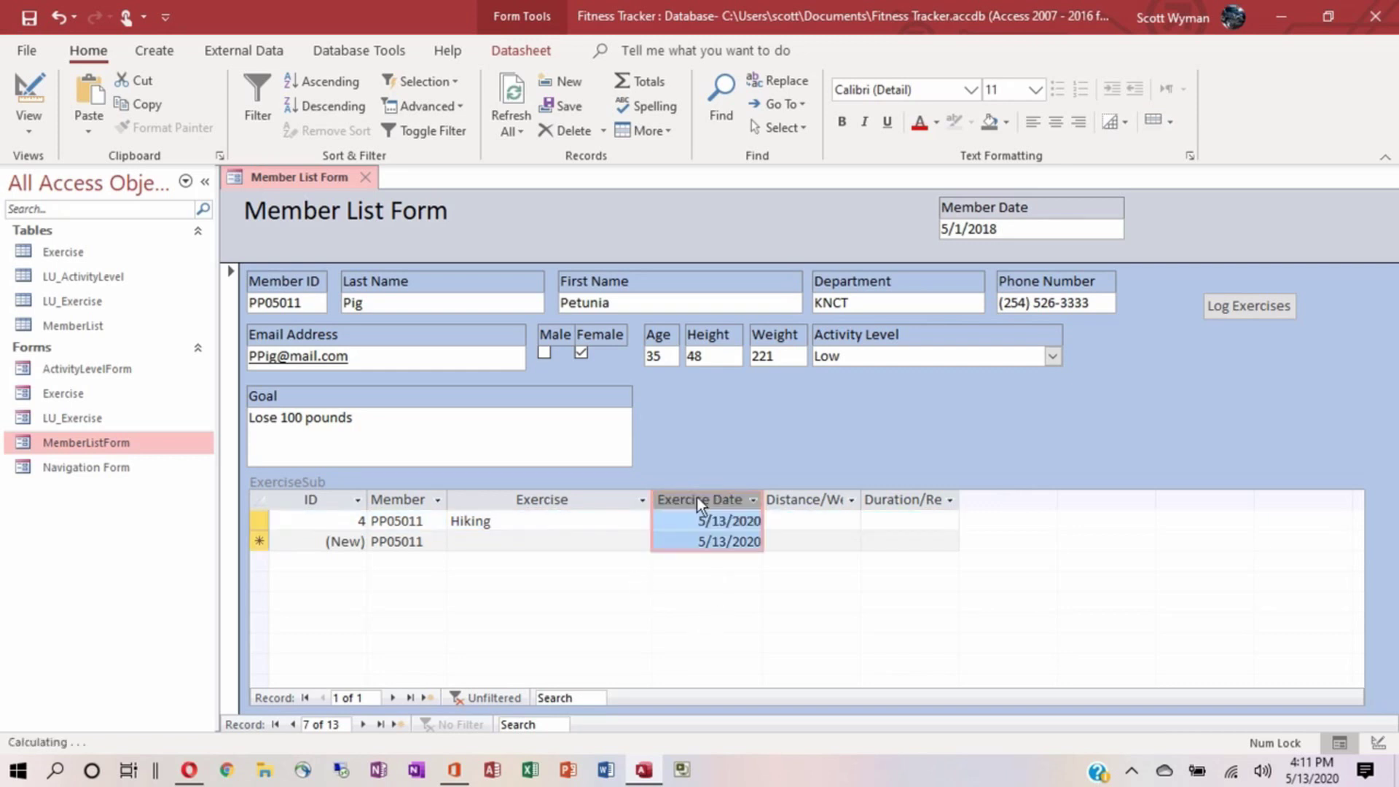
drag(713, 504, 978, 513)
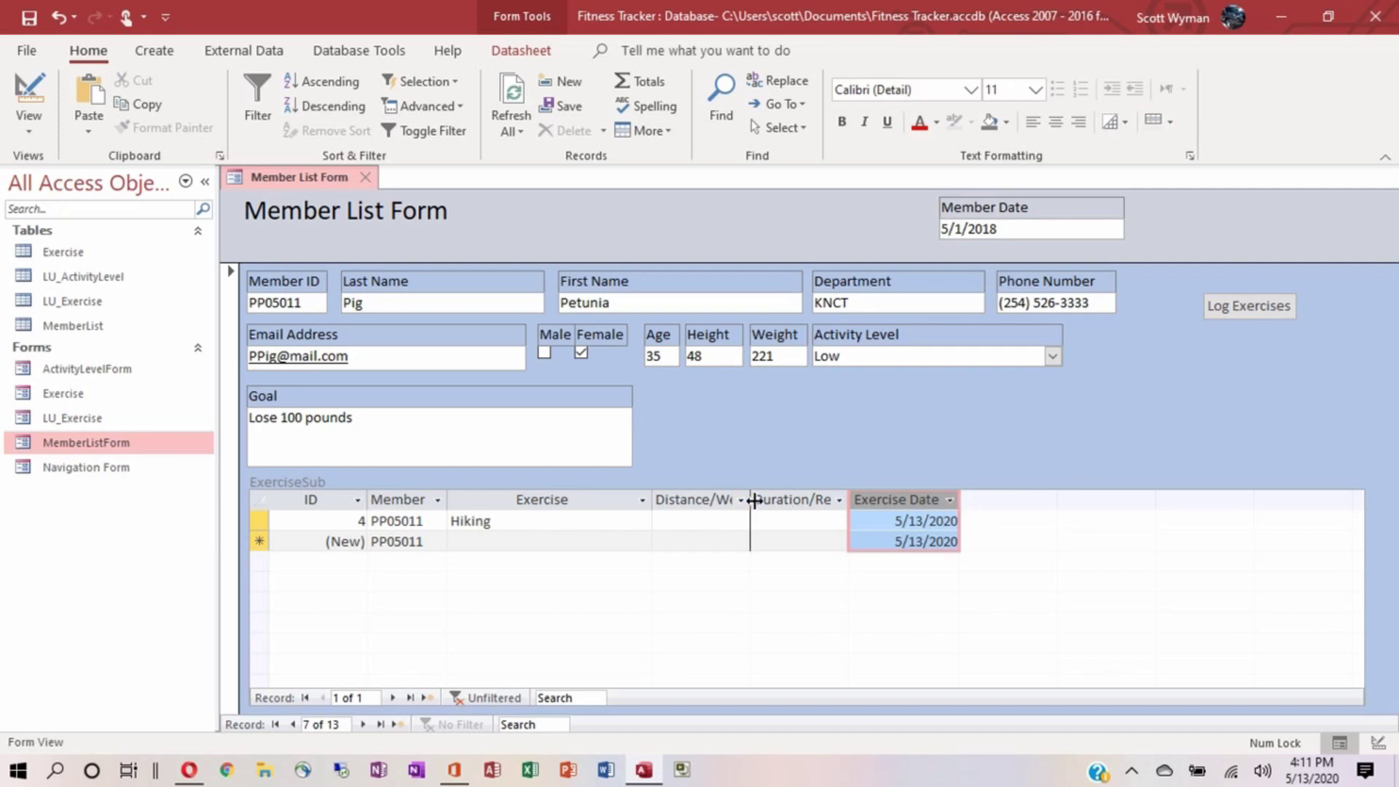
double_click(753, 499)
double_click(886, 499)
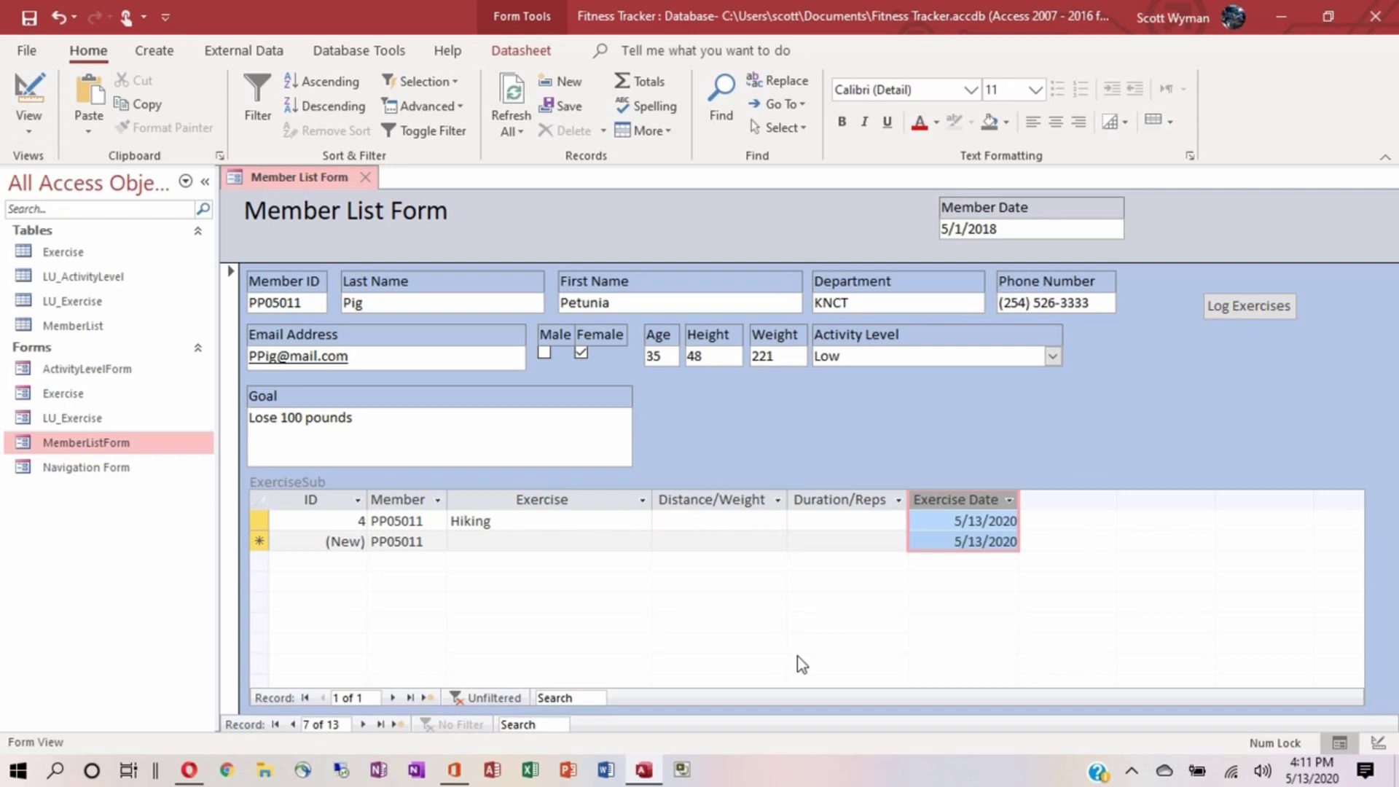
Complete the Hiking row with 1.5 for Distance/Weight and 2.5 for Duration/Reps, keeping the default exercise date.
click(678, 522)
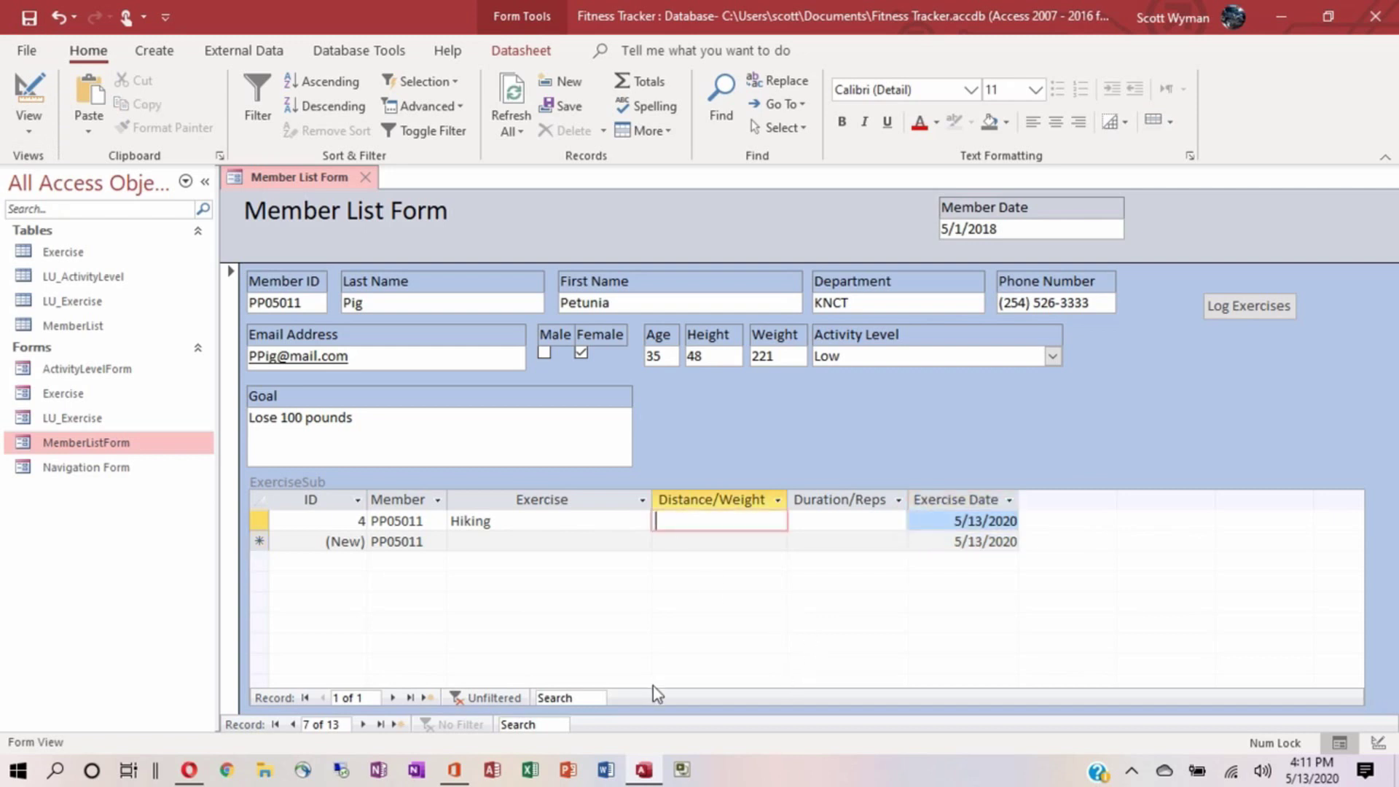
text(1.5)
key(Tab)
text(2.5)
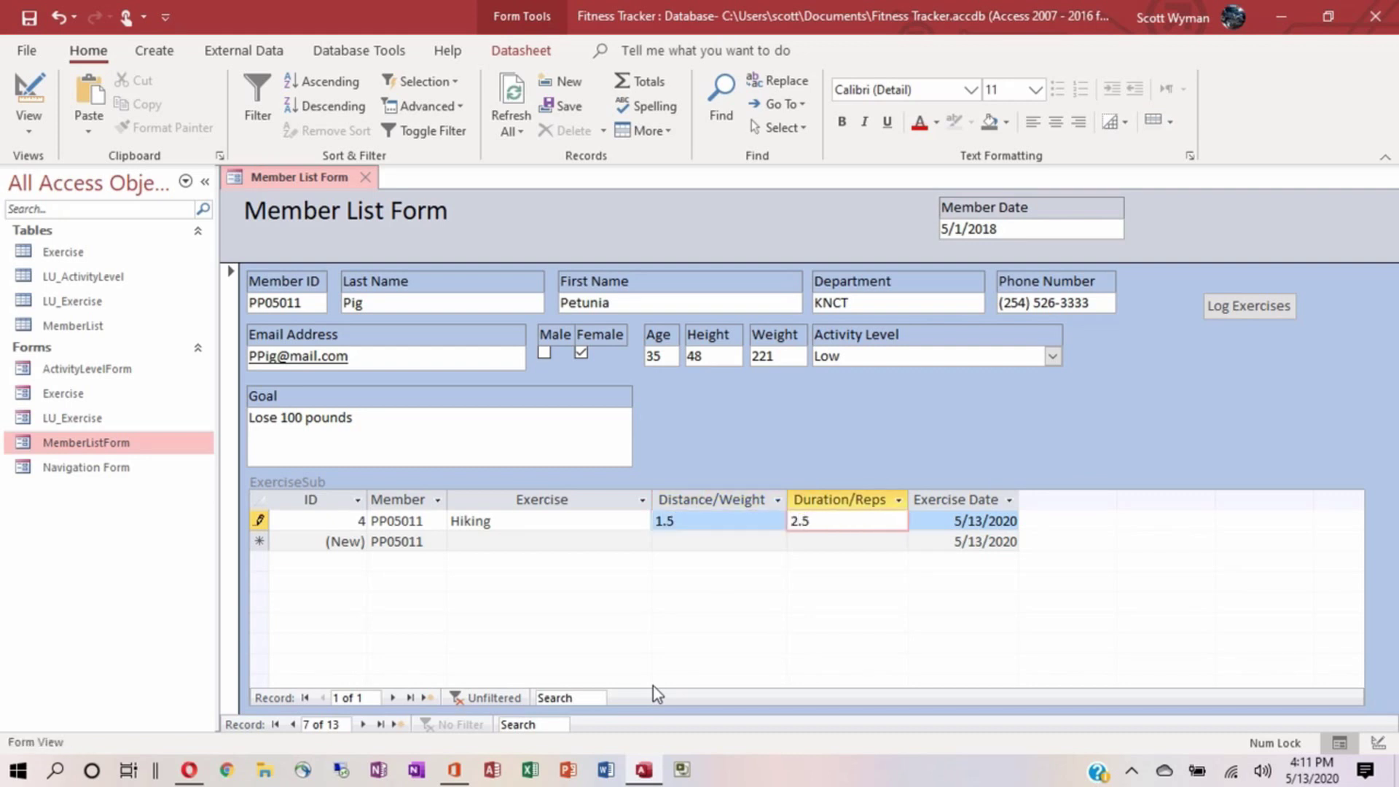
key(Tab)
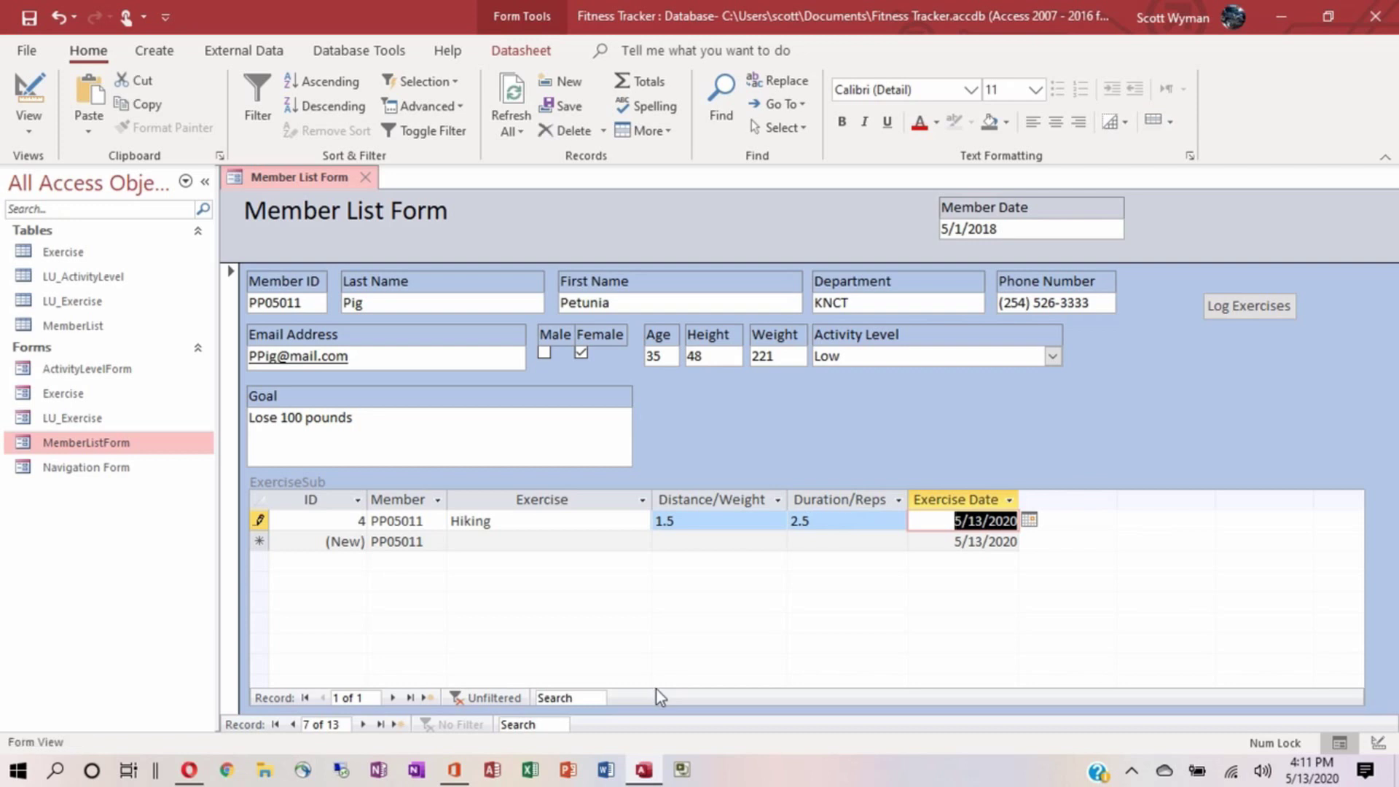
key(Tab)
key(Tab)
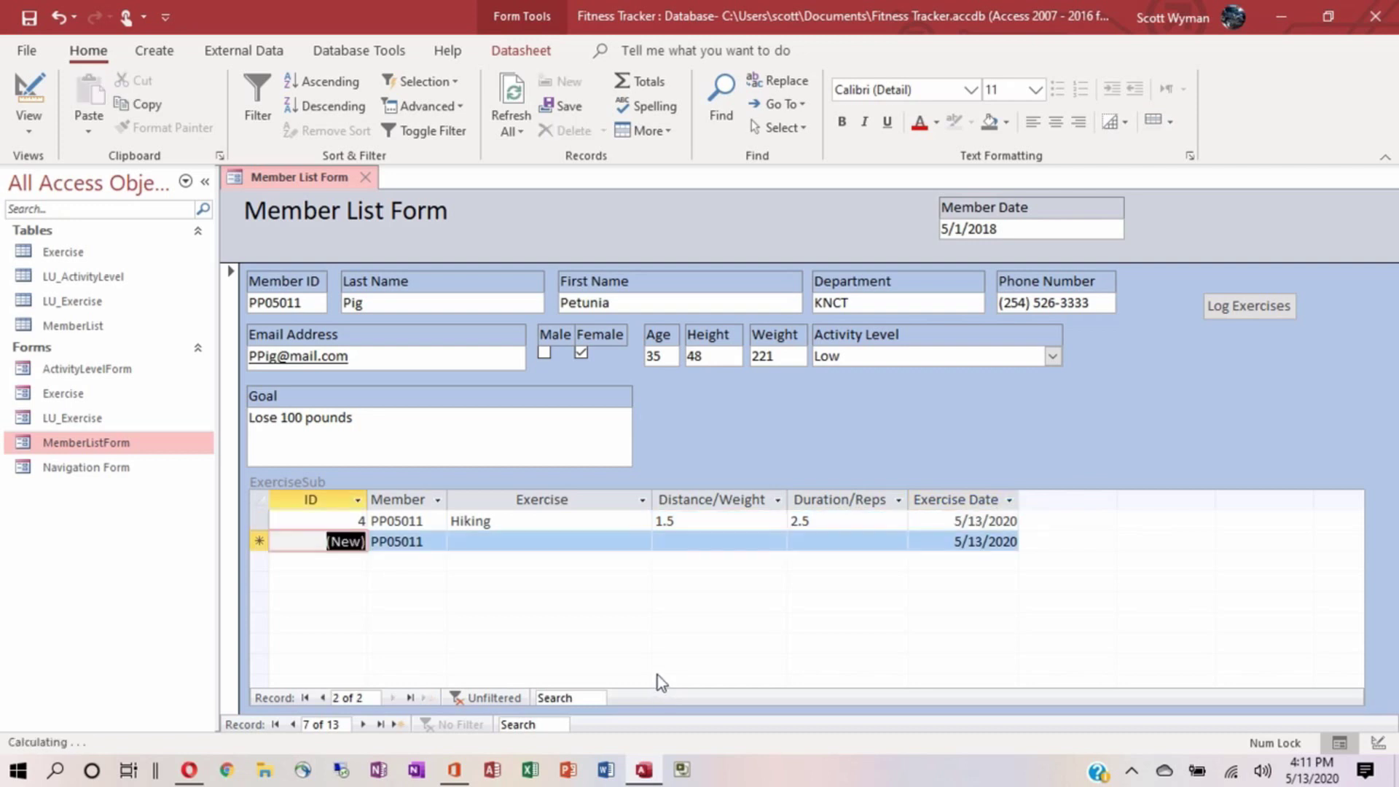
Log a second exercise for the same member: Biking with Distance/Weight 5 and Duration/Reps 1.5.
key(Tab)
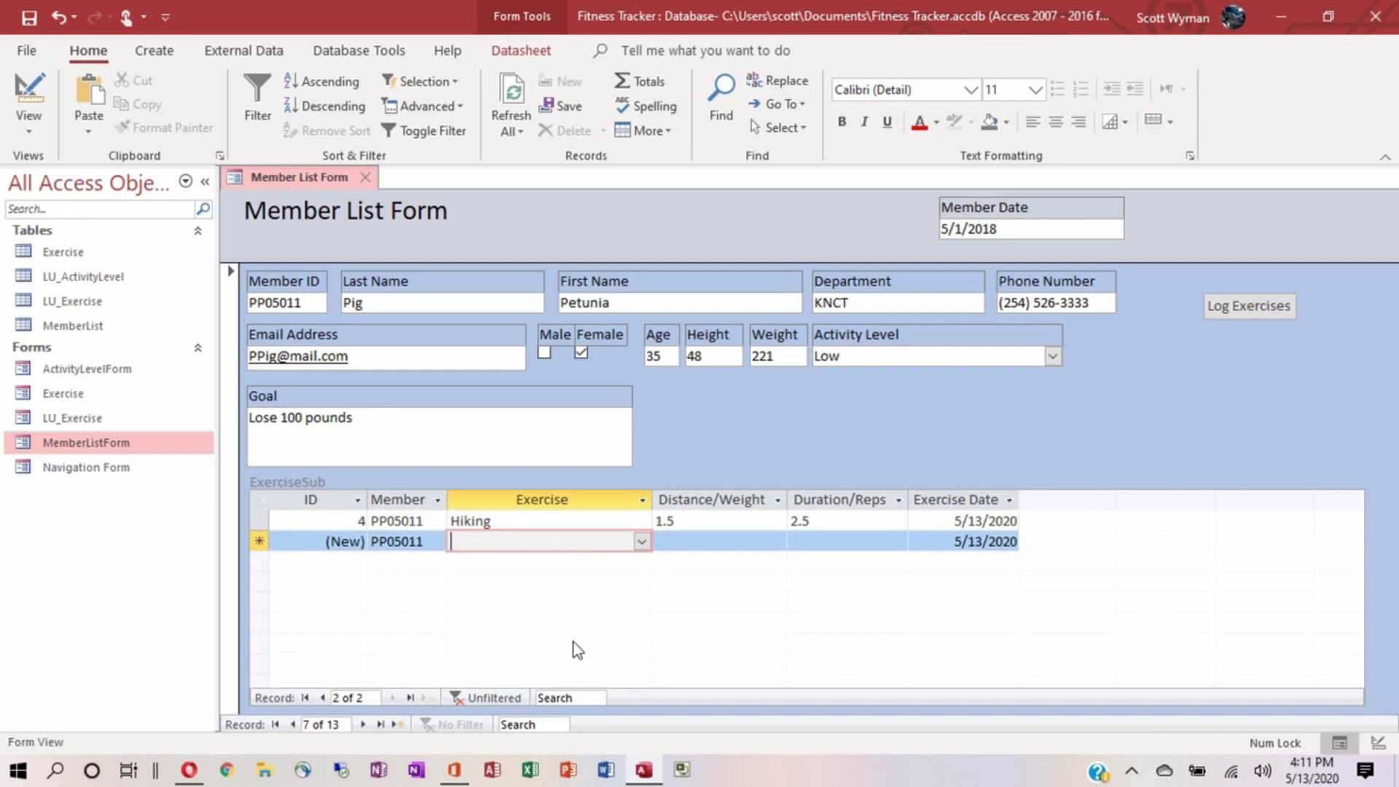
click(644, 541)
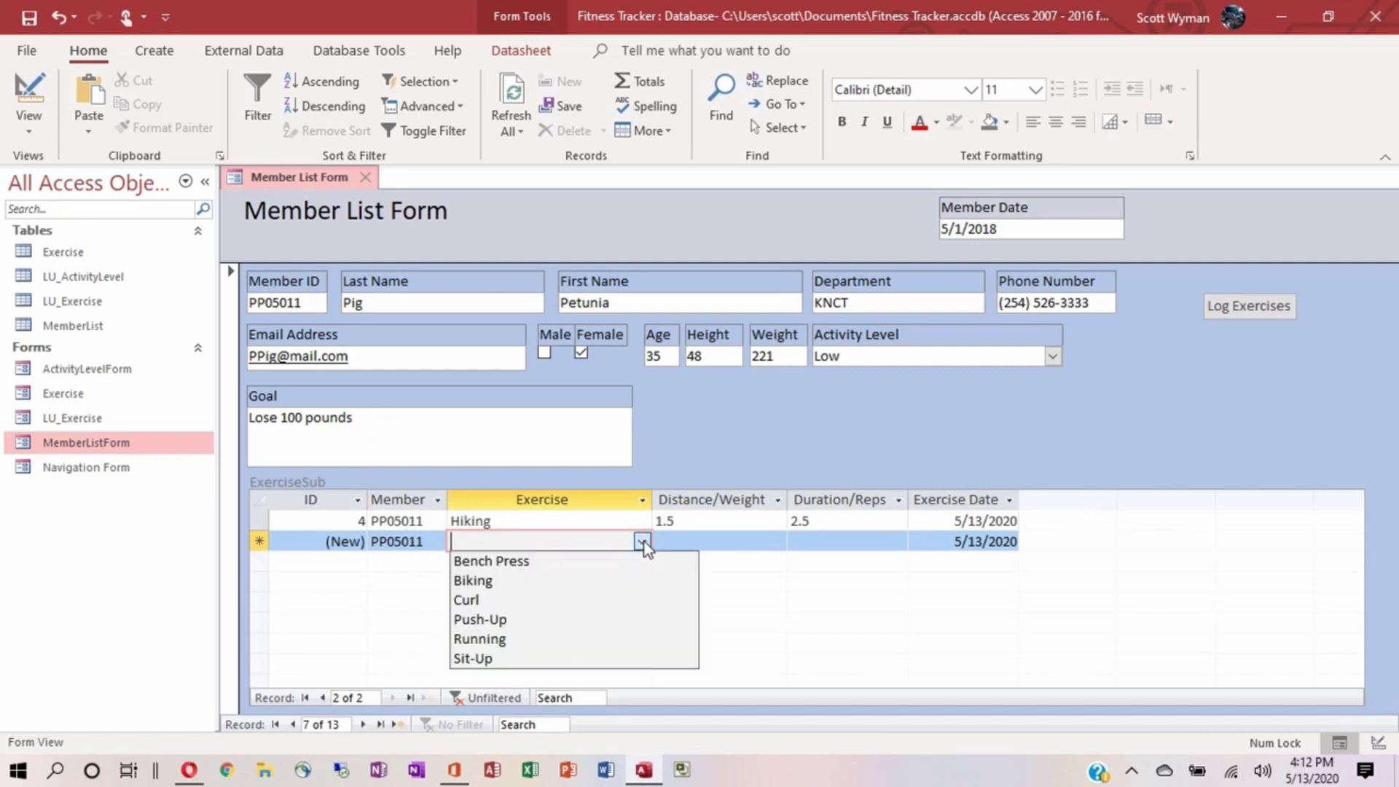
click(585, 582)
click(689, 545)
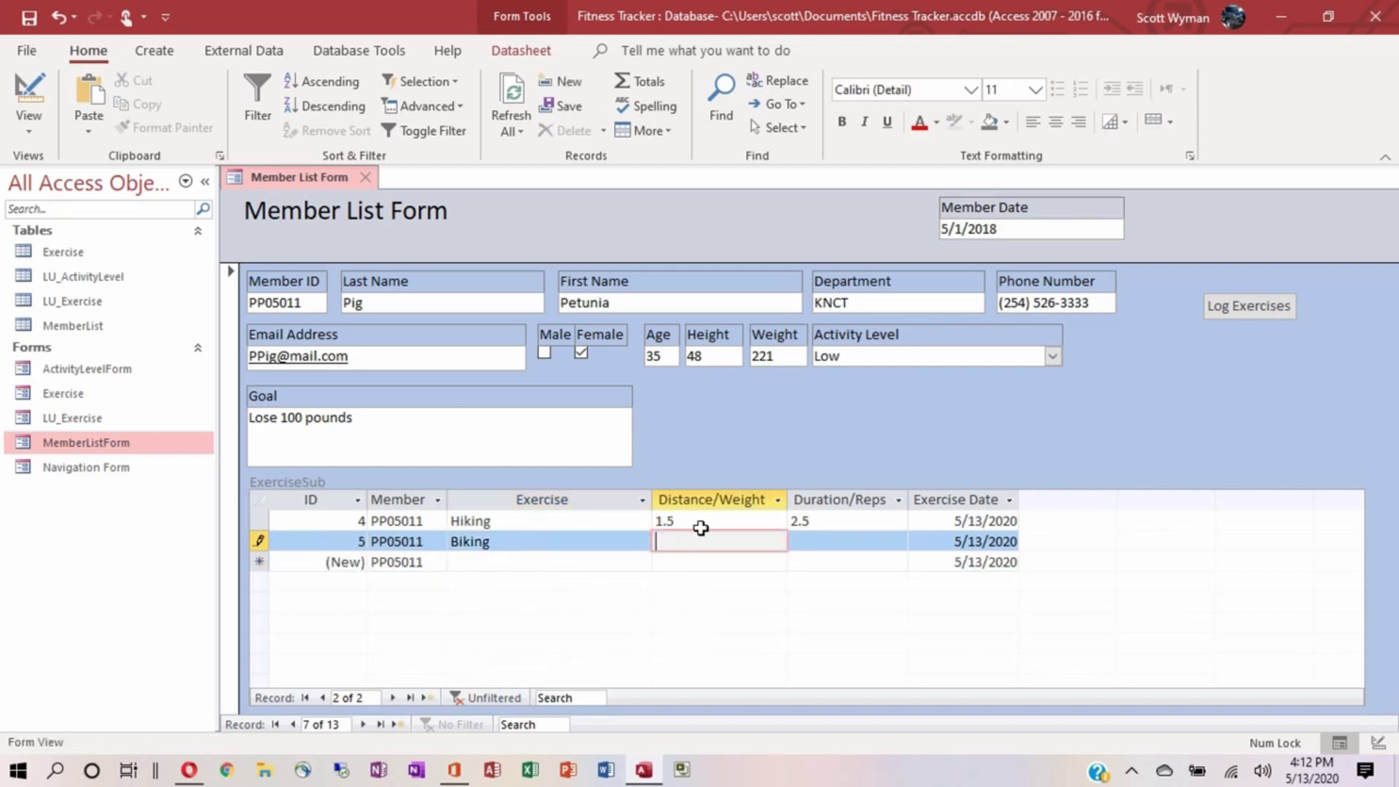
key(Tab)
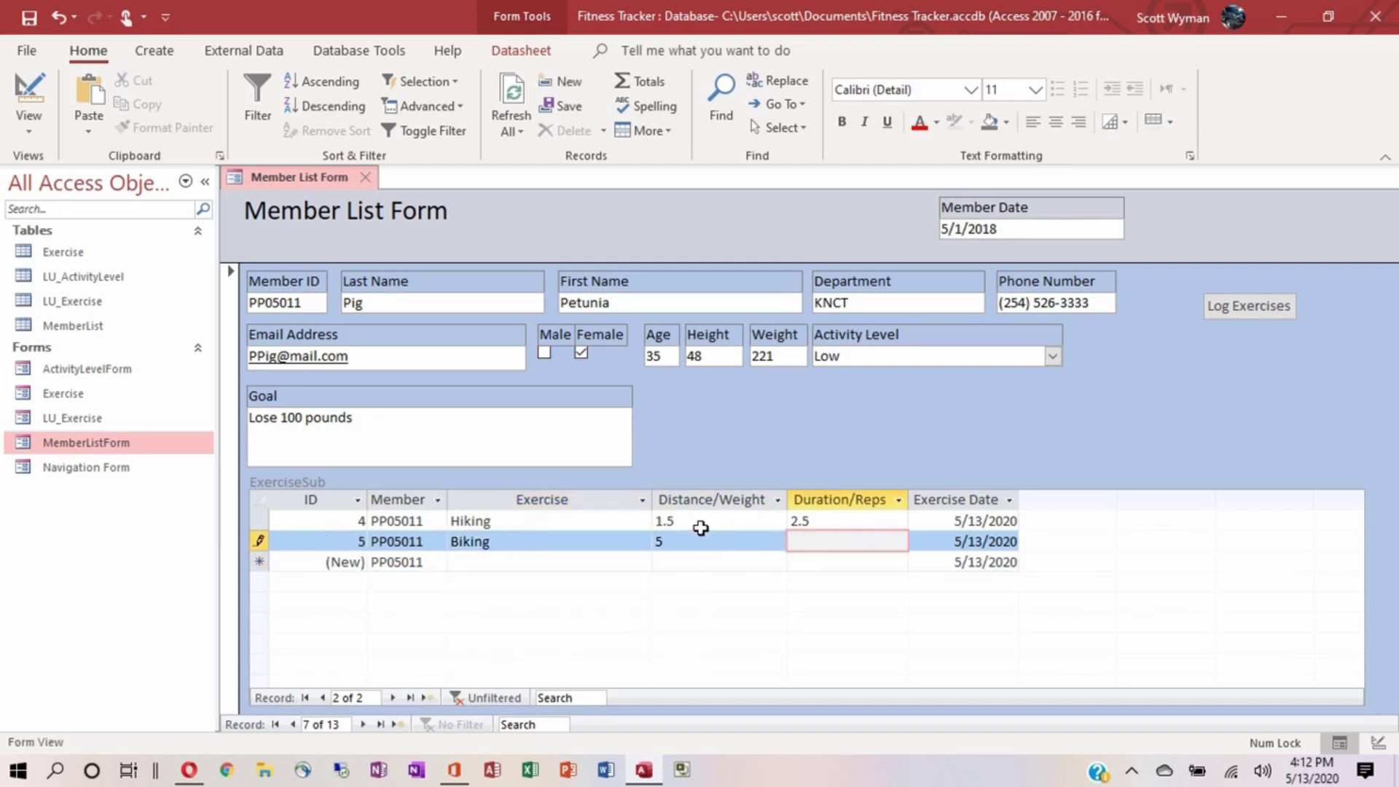
text(1.5)
key(Tab)
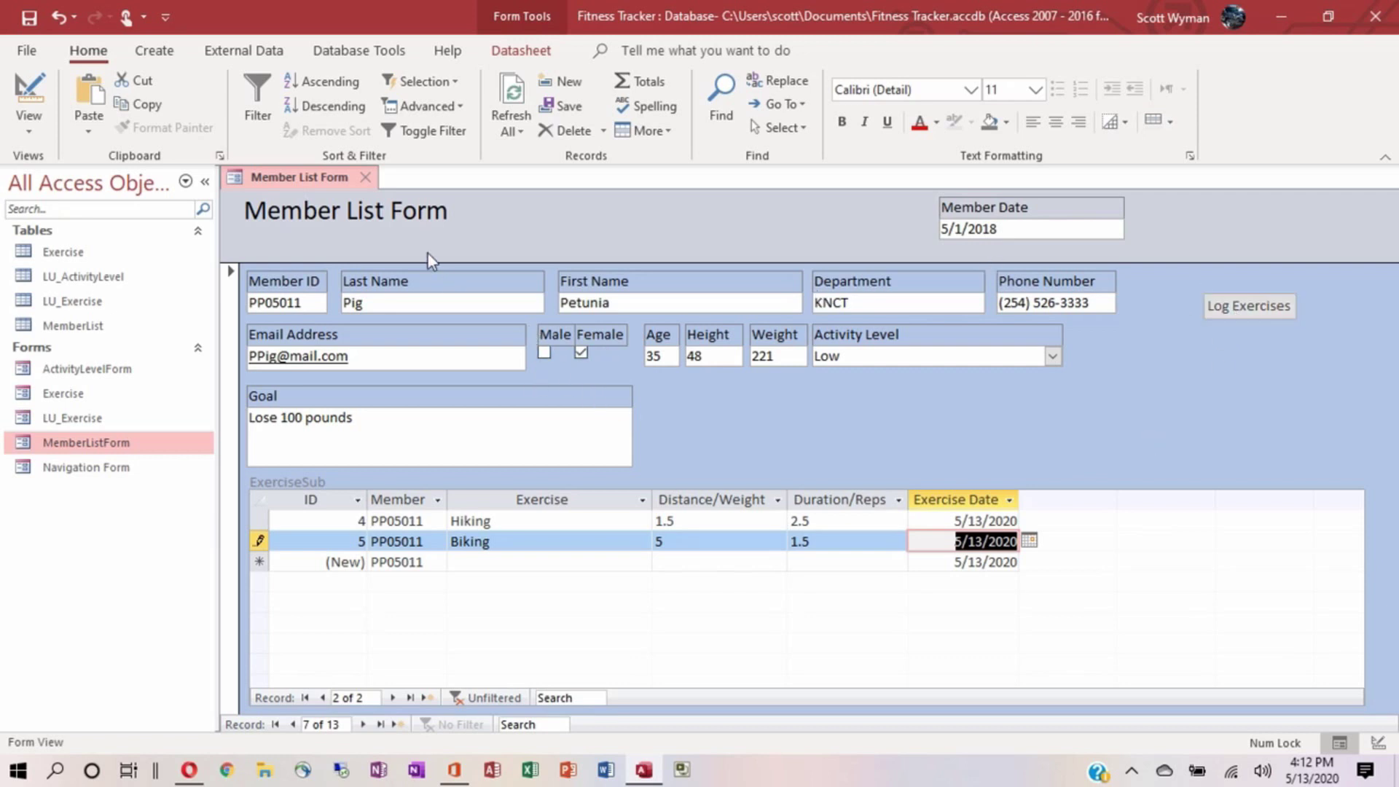
Close the Member List Form and create a navigation form with the Horizontal Tabs and Vertical Tabs, Left layout.
click(367, 179)
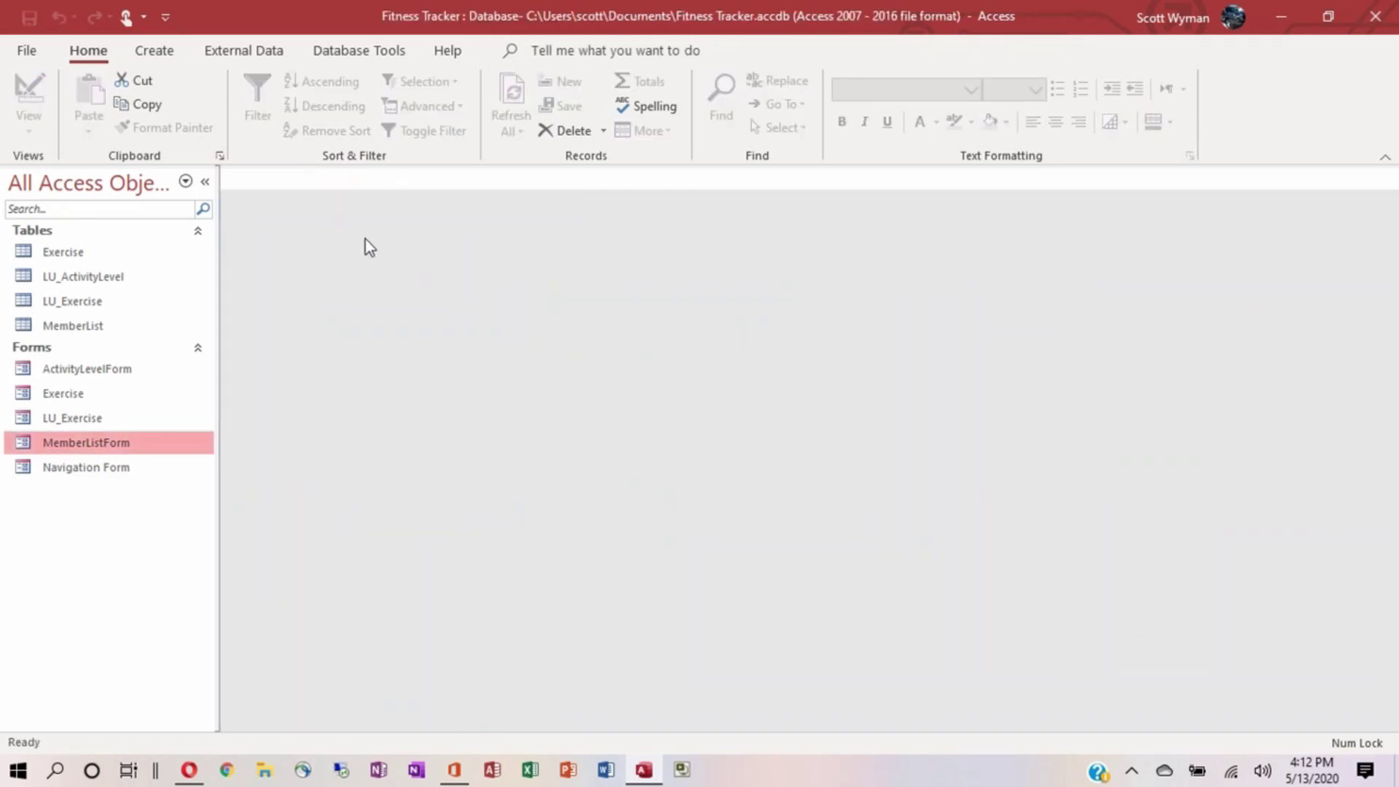
click(168, 53)
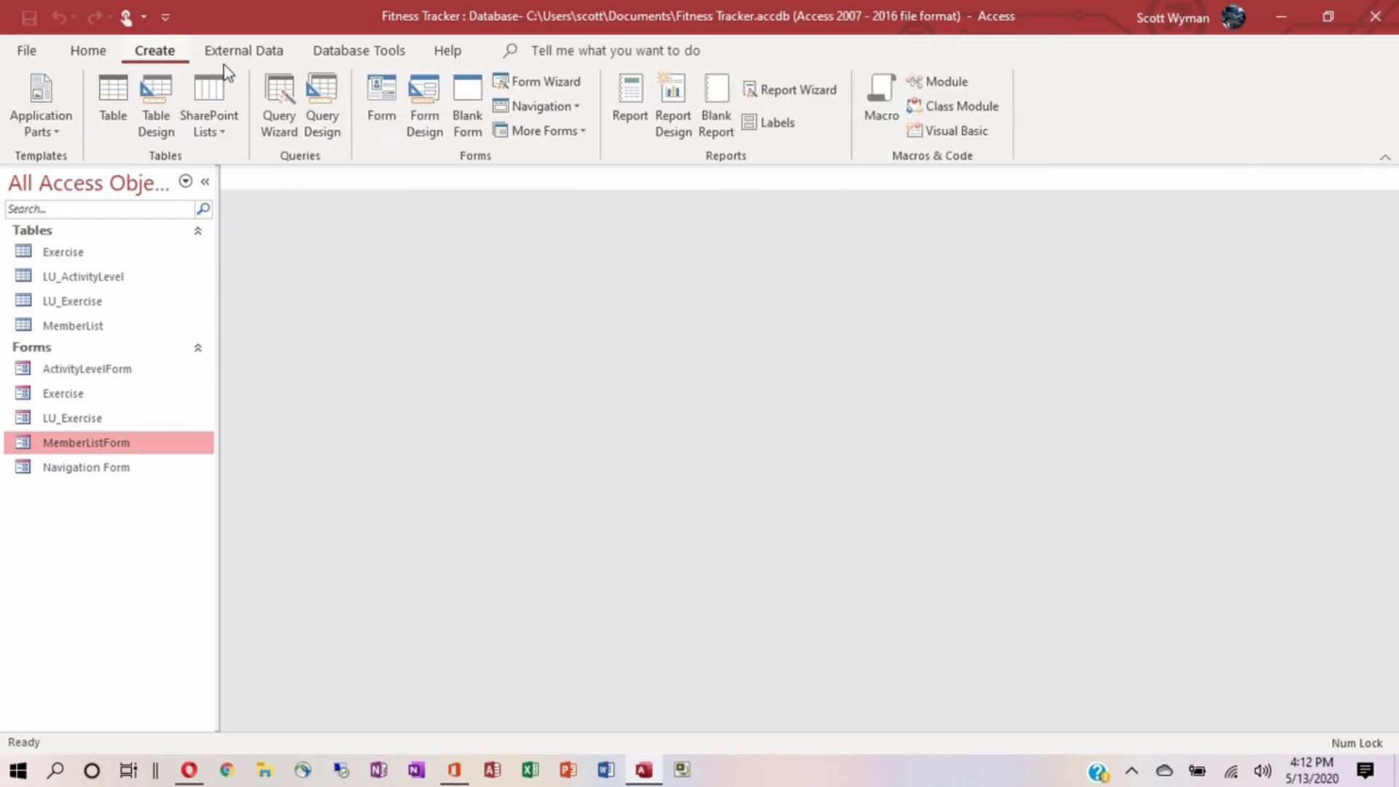
click(528, 111)
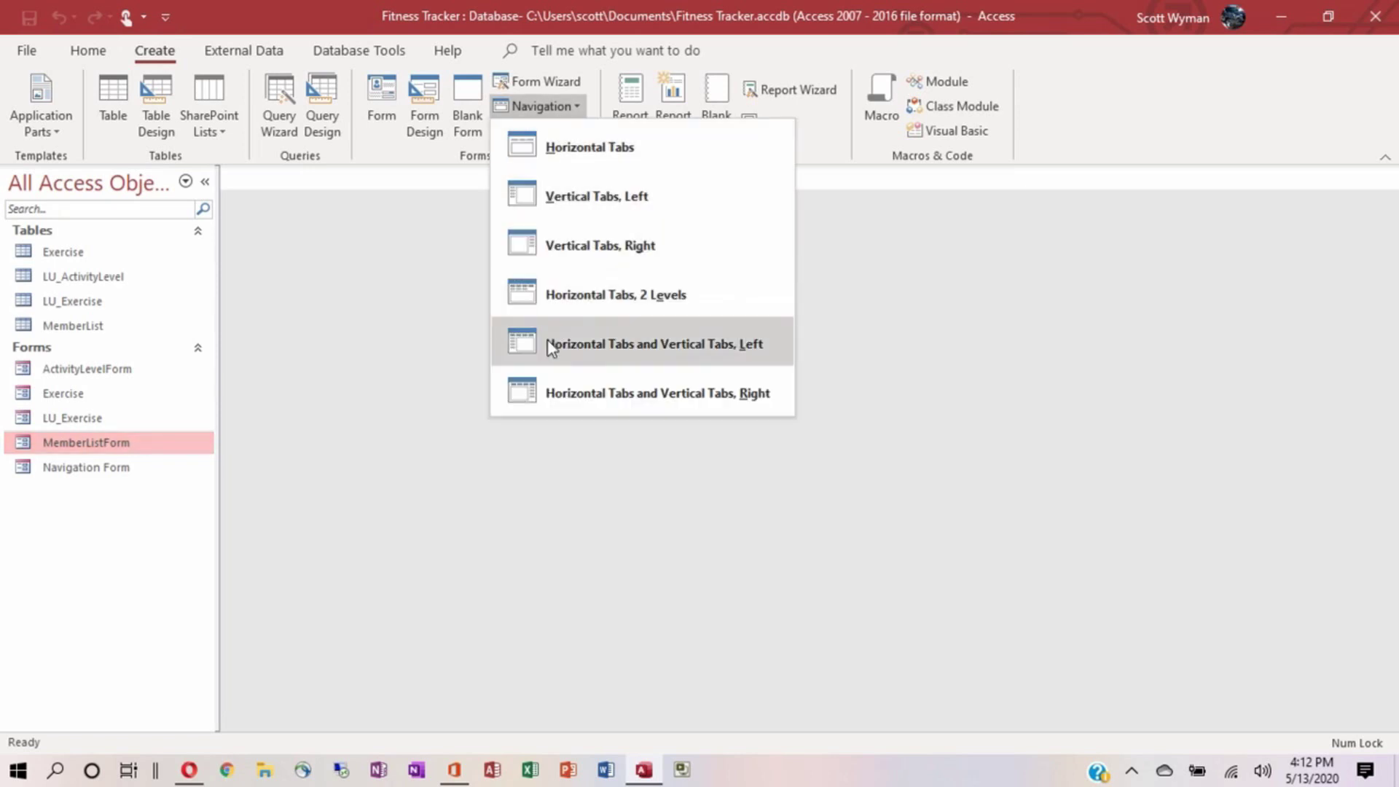
click(581, 343)
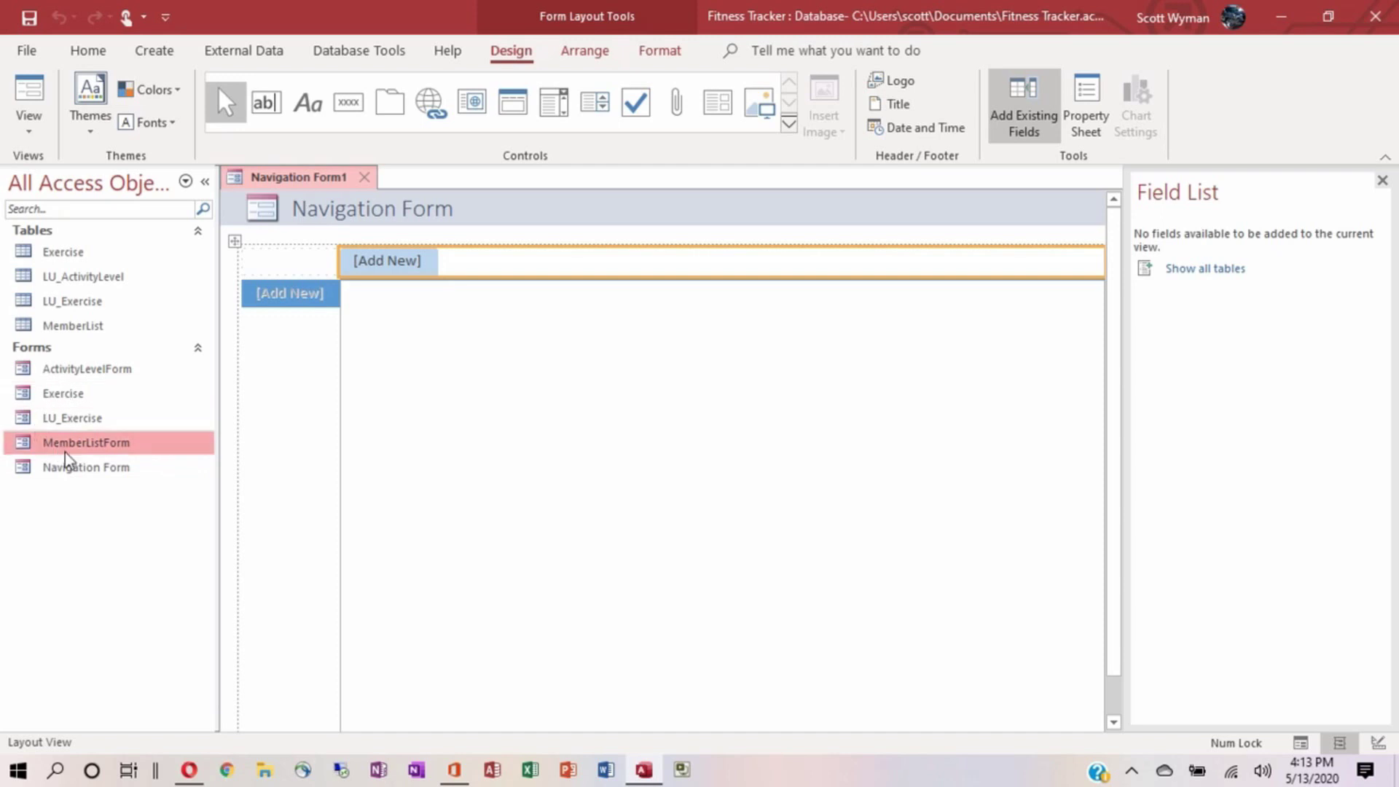
Add MemberListForm and Exercise as horizontal tabs, with LU_Exercise as a vertical tab under Exercise and ActivityLevelForm under MemberListForm.
drag(87, 444, 384, 264)
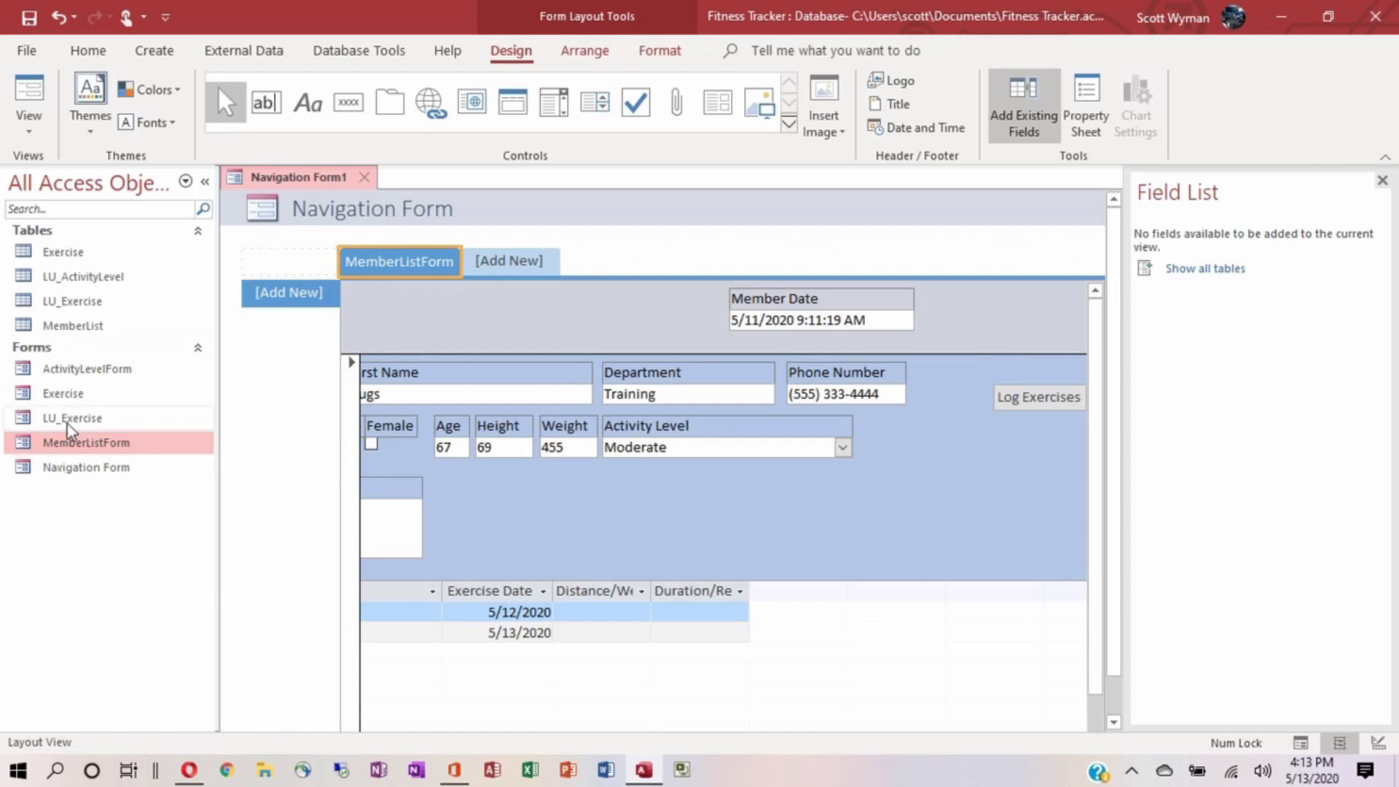
mouse_move(65, 396)
mouse_down()
mouse_move(343, 365)
mouse_move(512, 261)
mouse_up()
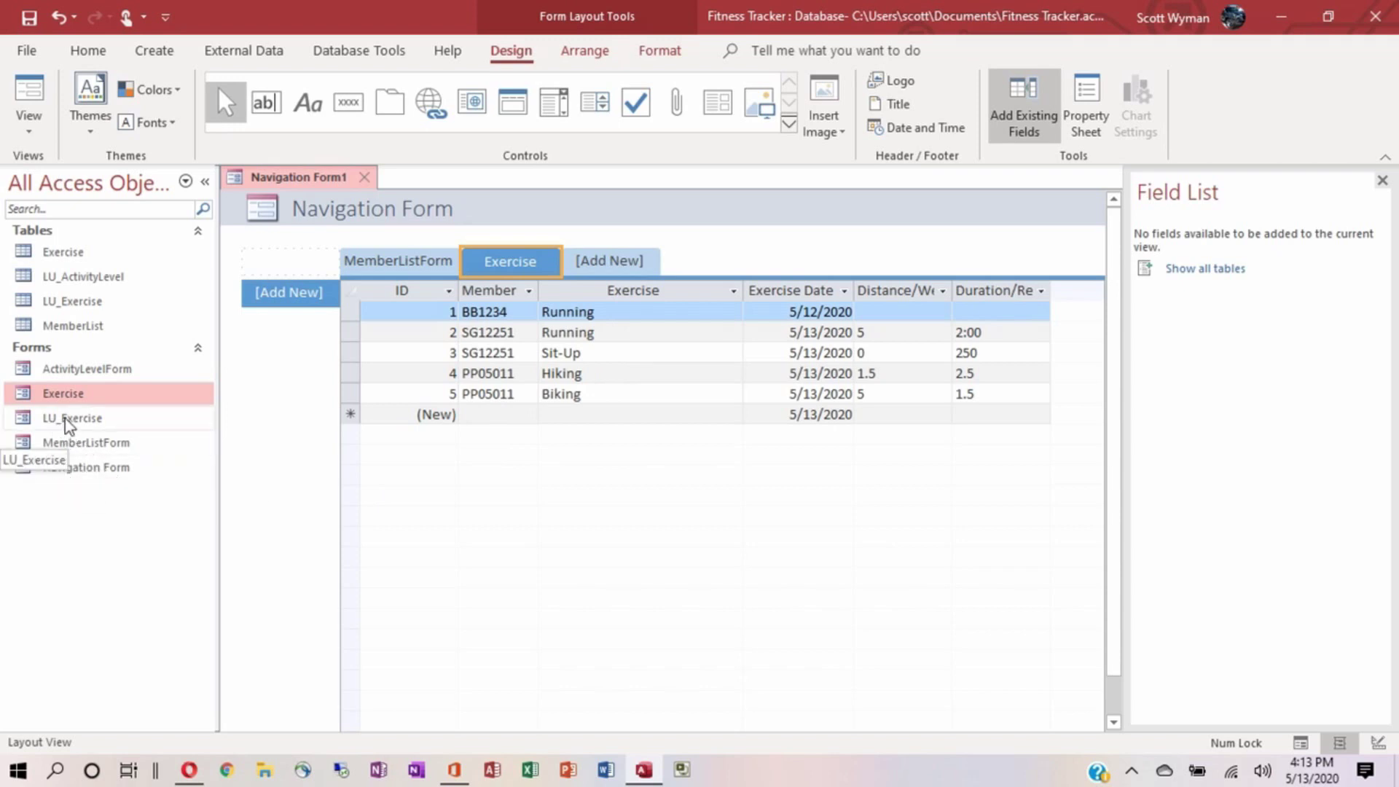
drag(70, 424, 292, 300)
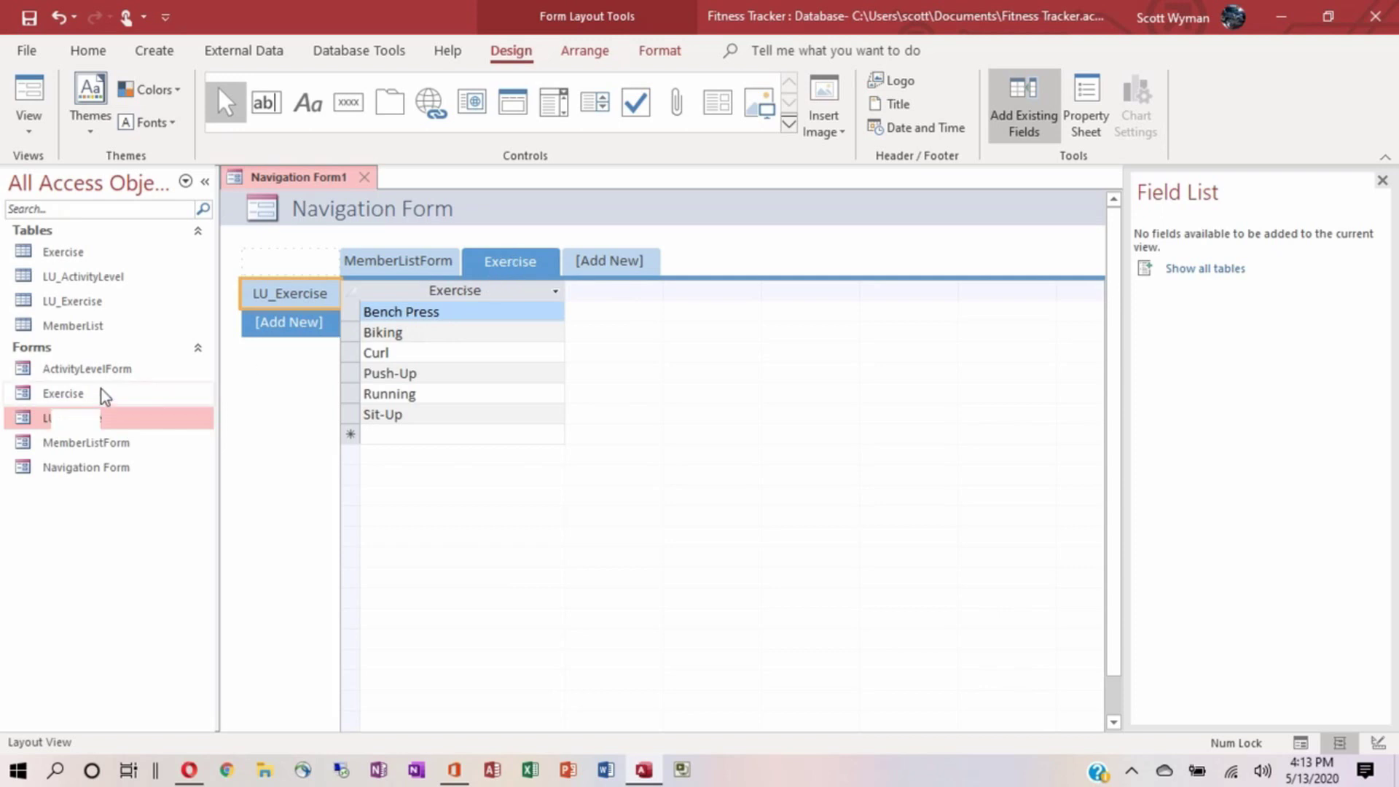
click(383, 264)
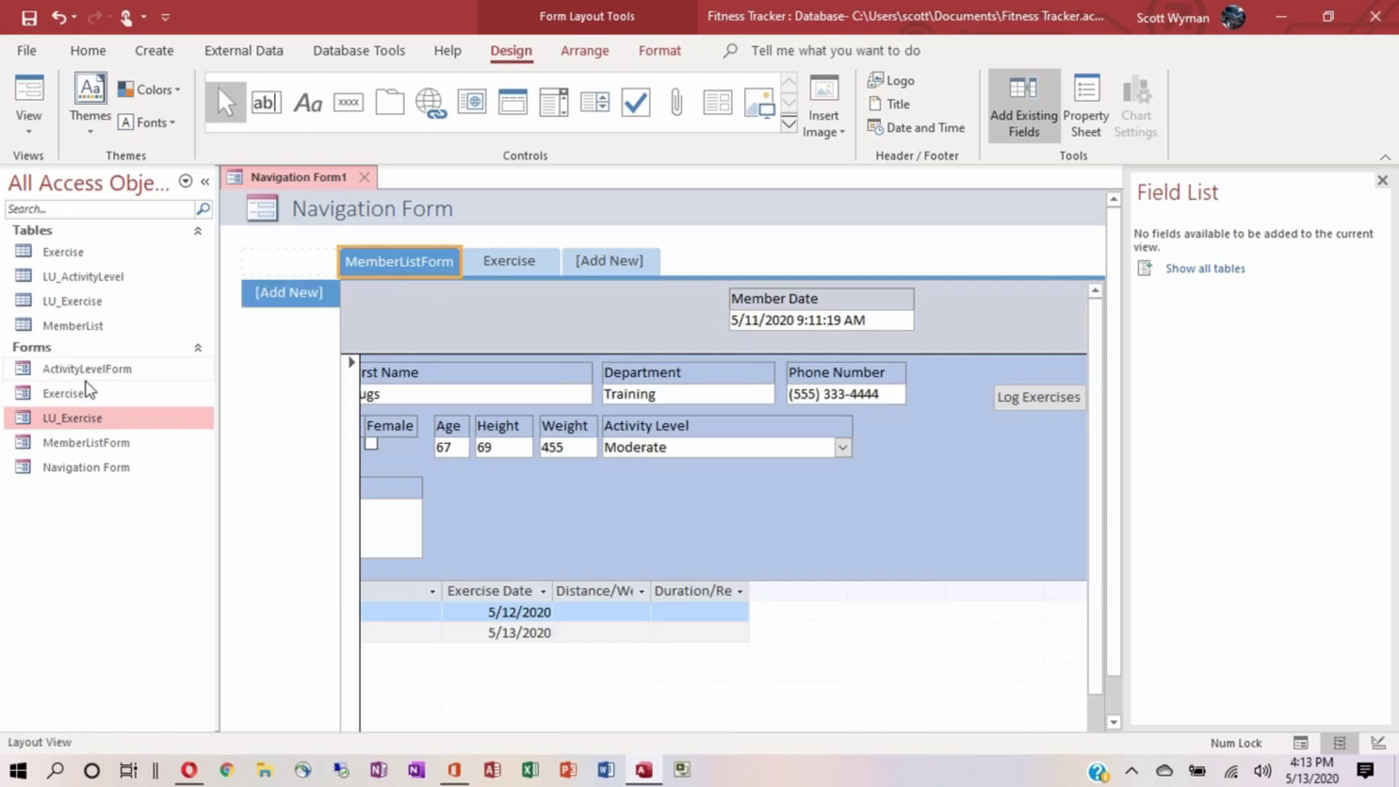
drag(77, 375, 284, 305)
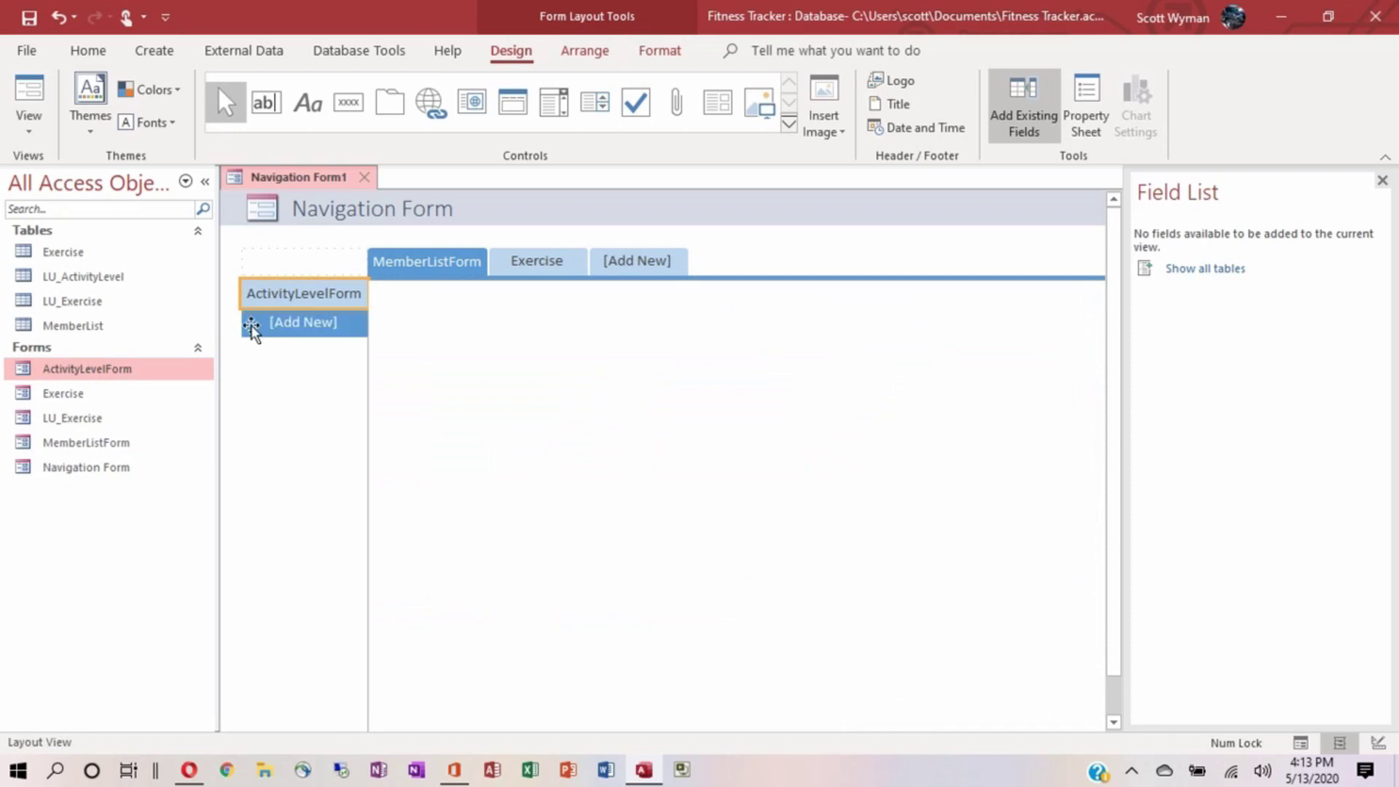
Save the navigation form as FitnessTrackerMenu.
click(29, 19)
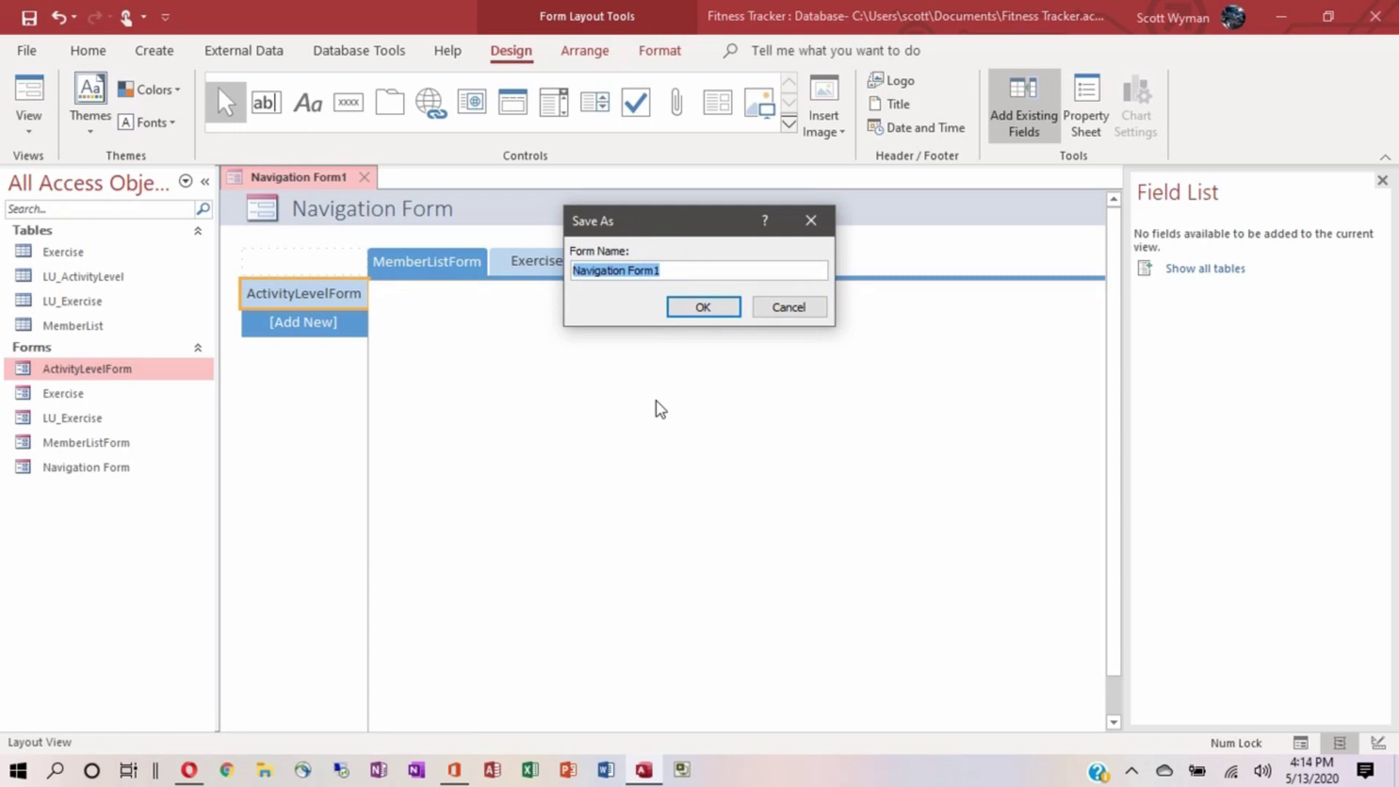
text(Fitness Tracker)
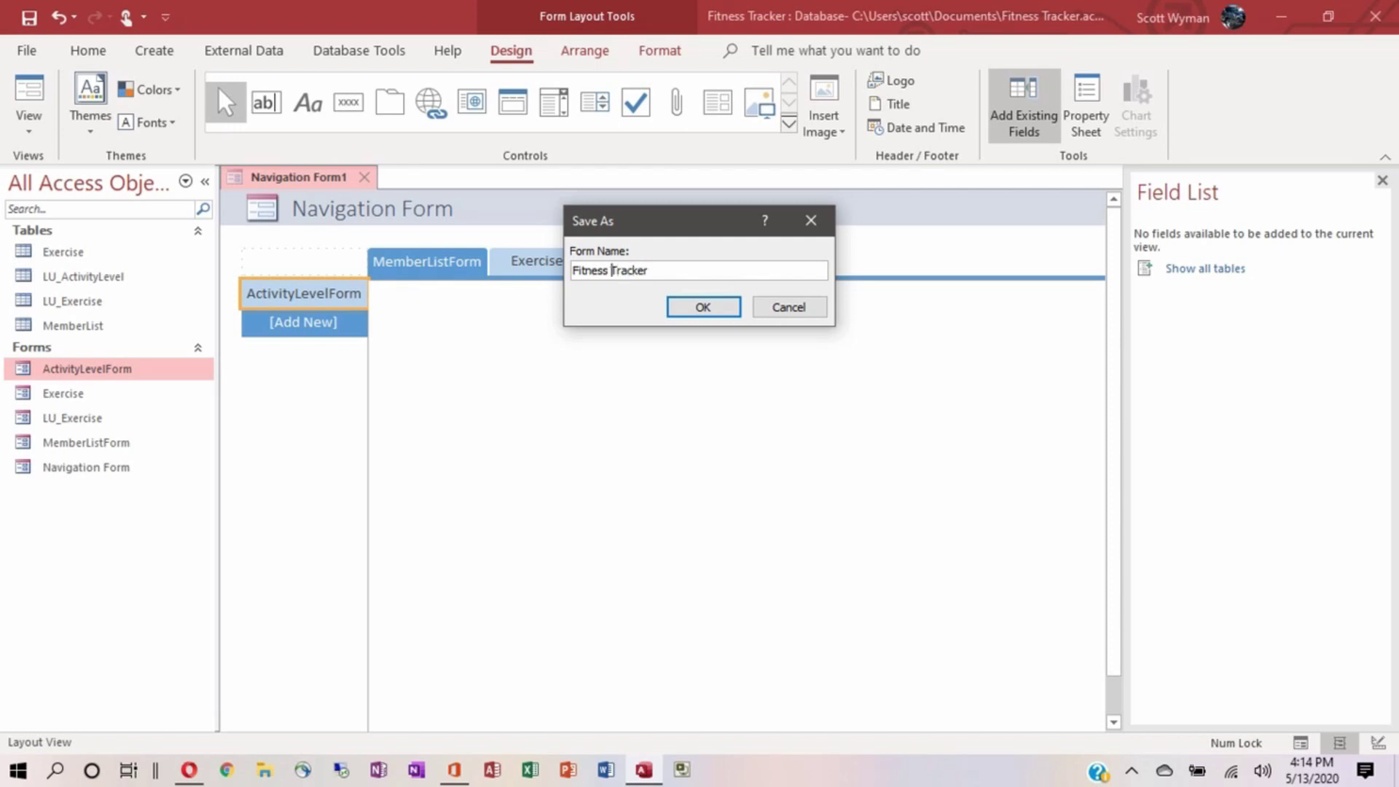
key(BackSpace)
click(703, 307)
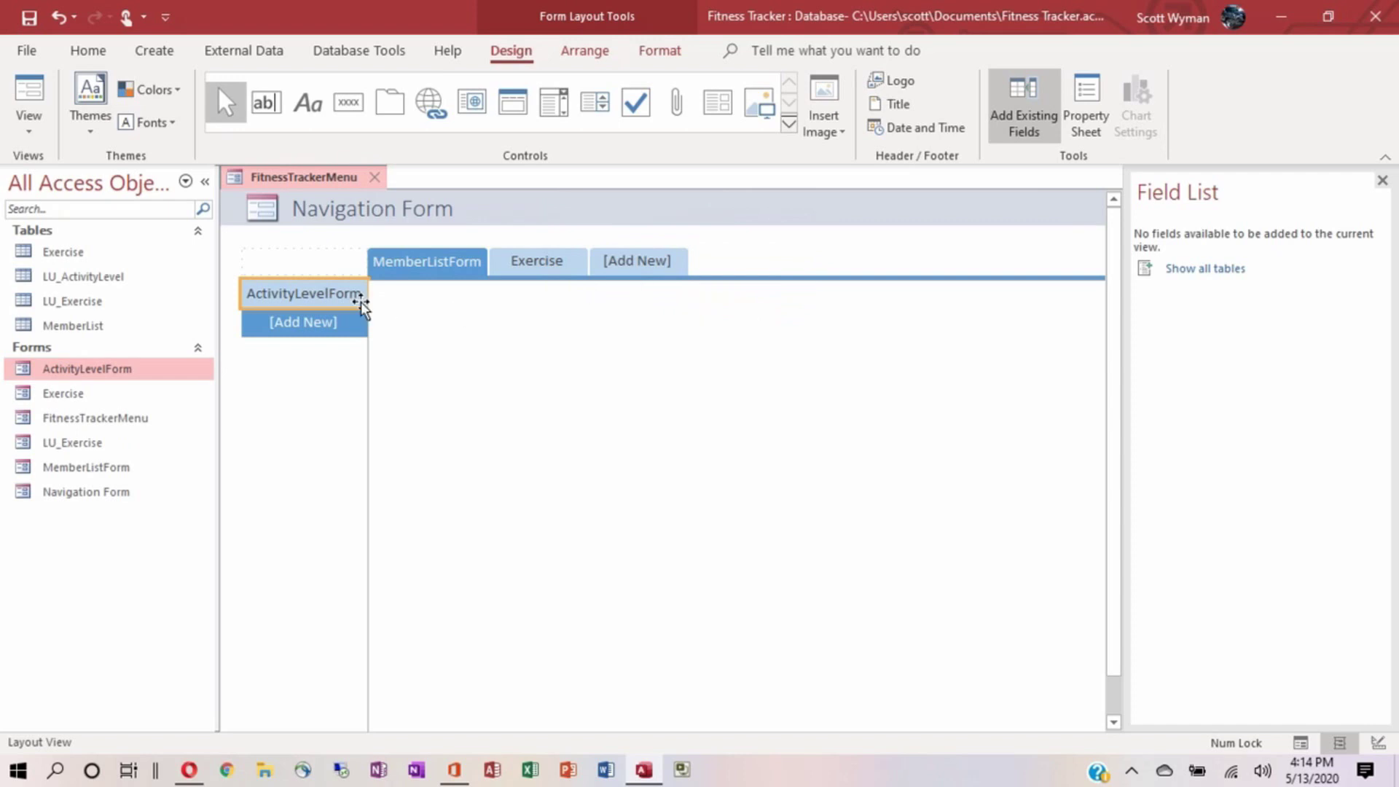
Show FitnessTrackerMenu in Form View with the Navigation Pane collapsed and test the MemberListForm, ActivityLevelForm and Exercise tabs.
click(29, 95)
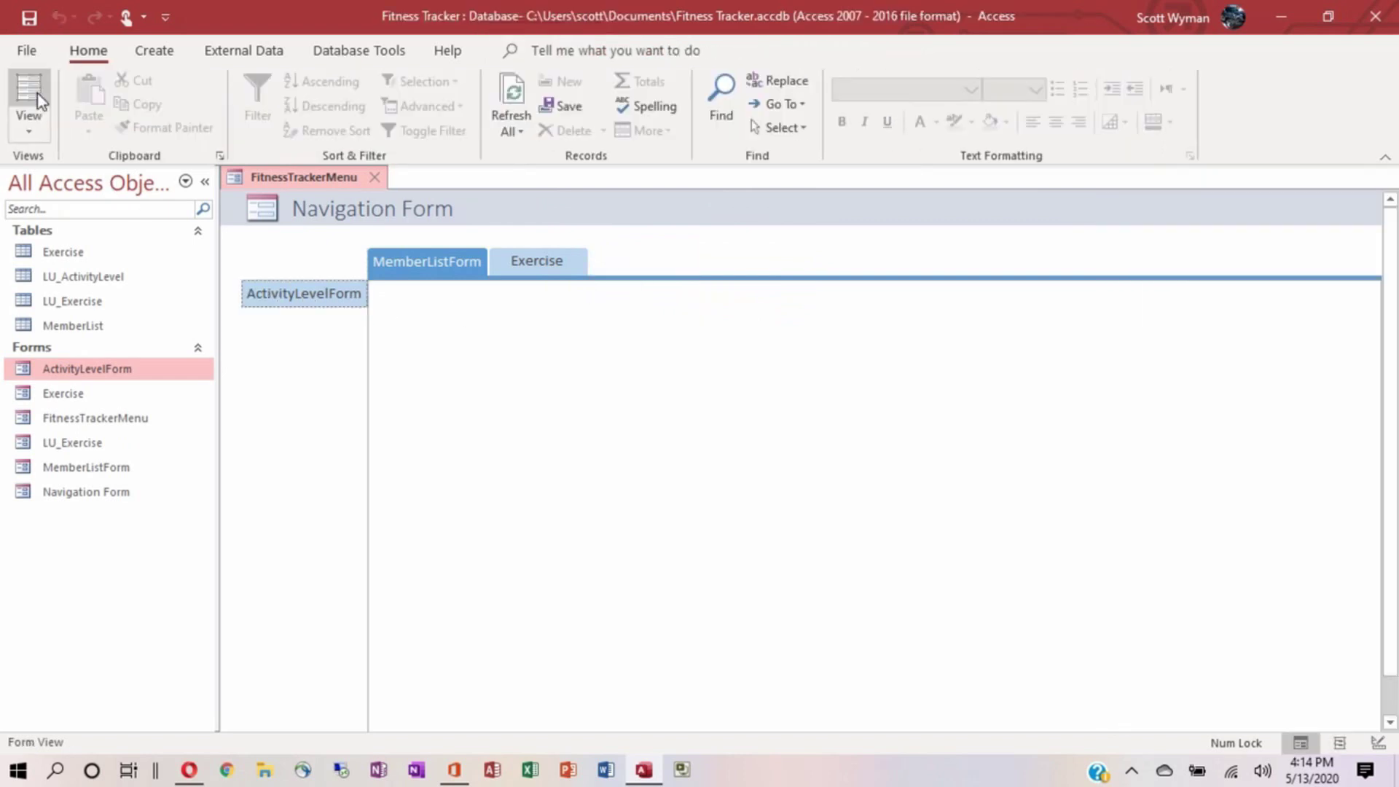
click(205, 181)
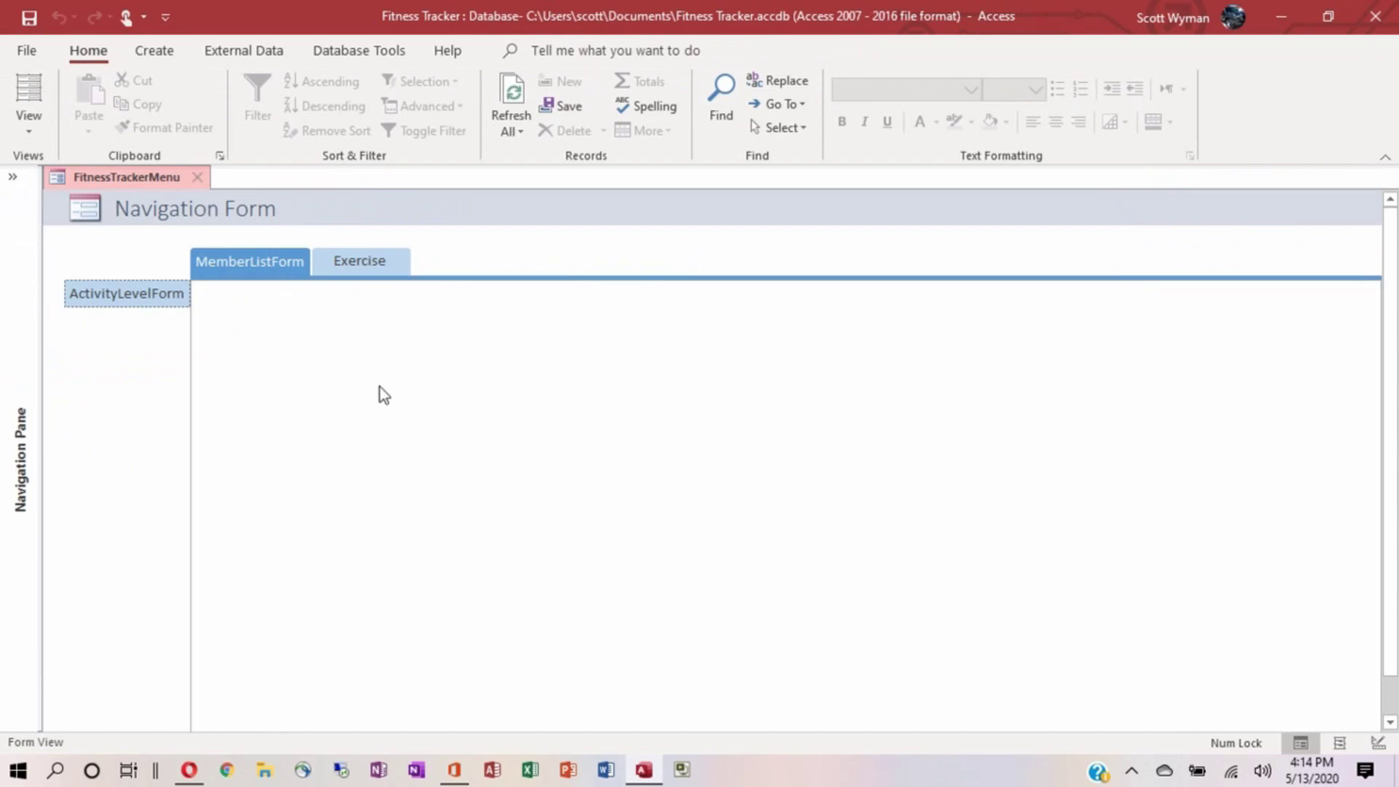
click(241, 271)
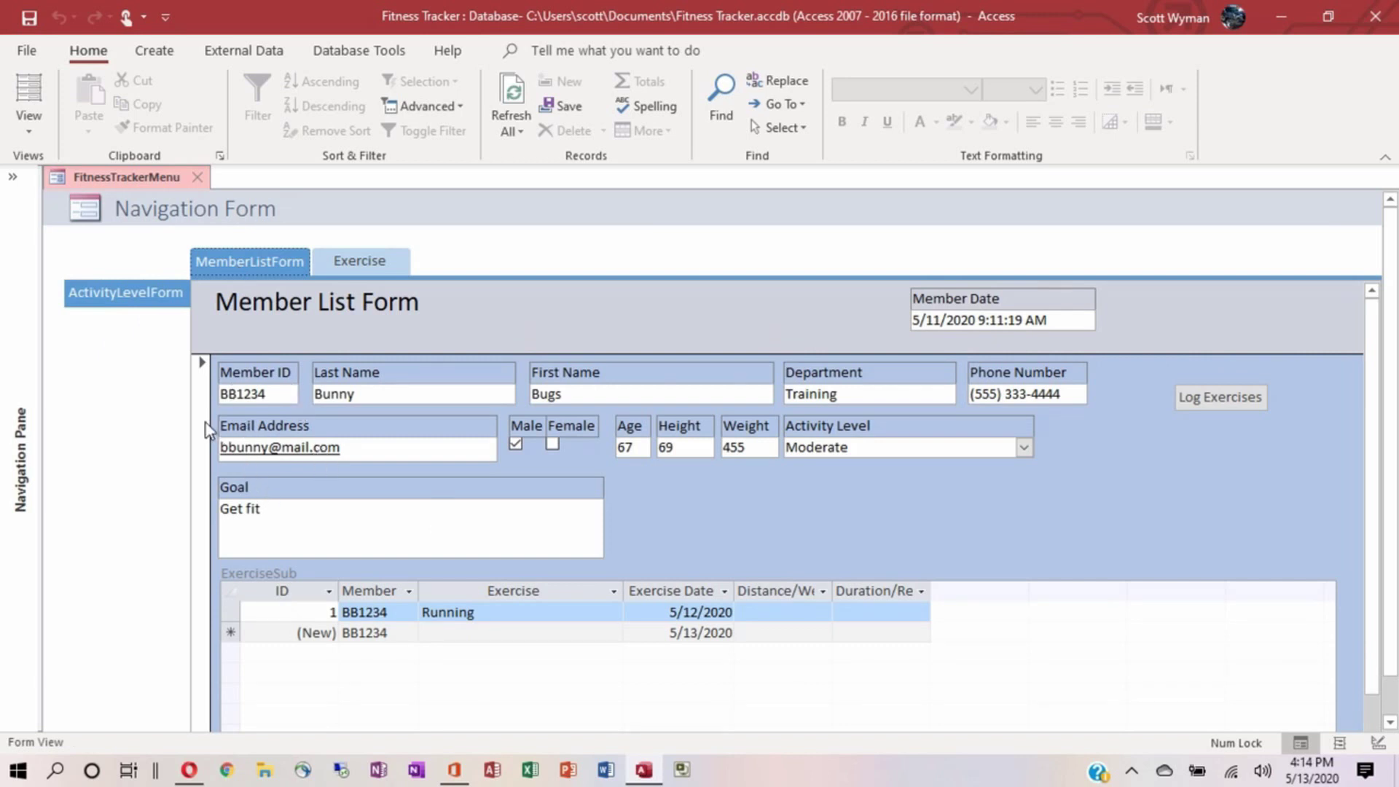
click(113, 302)
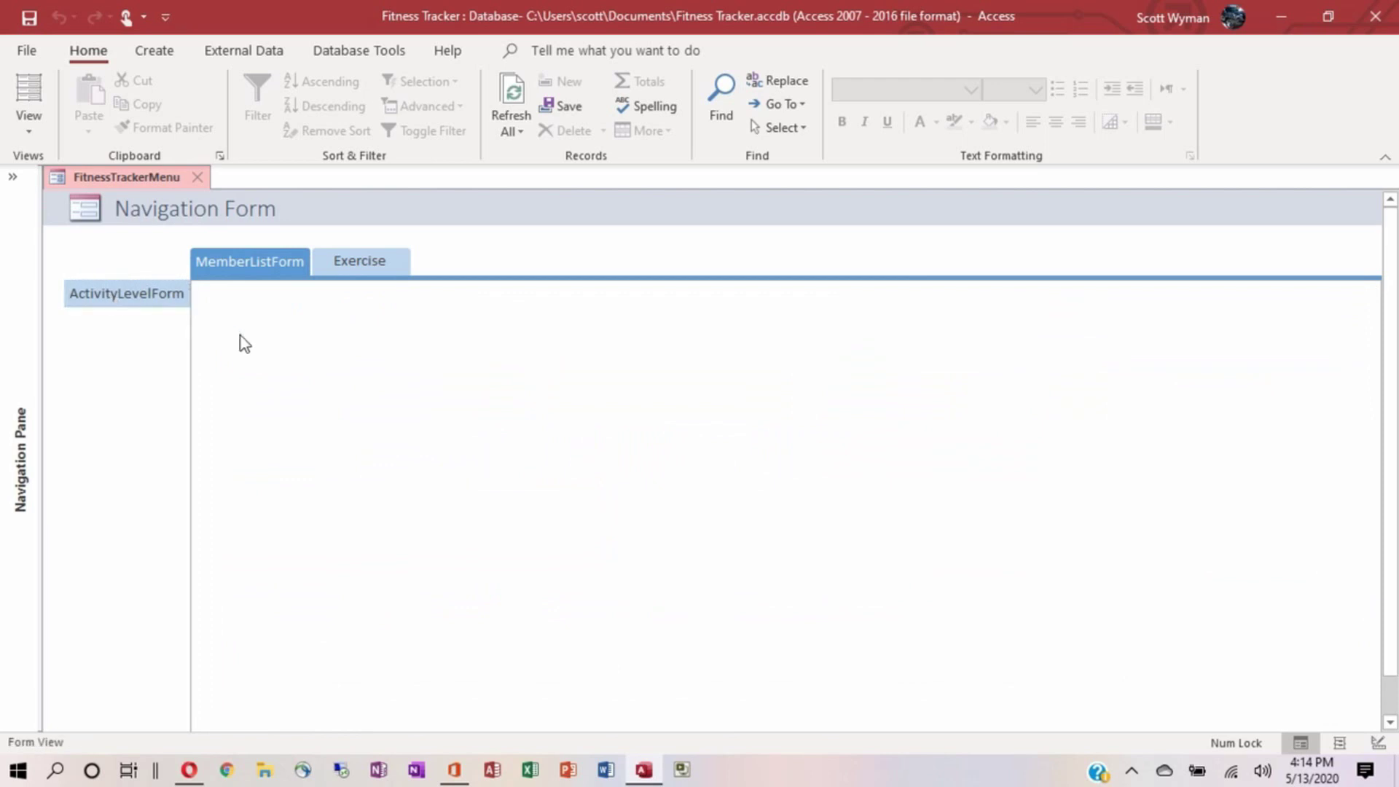
click(149, 305)
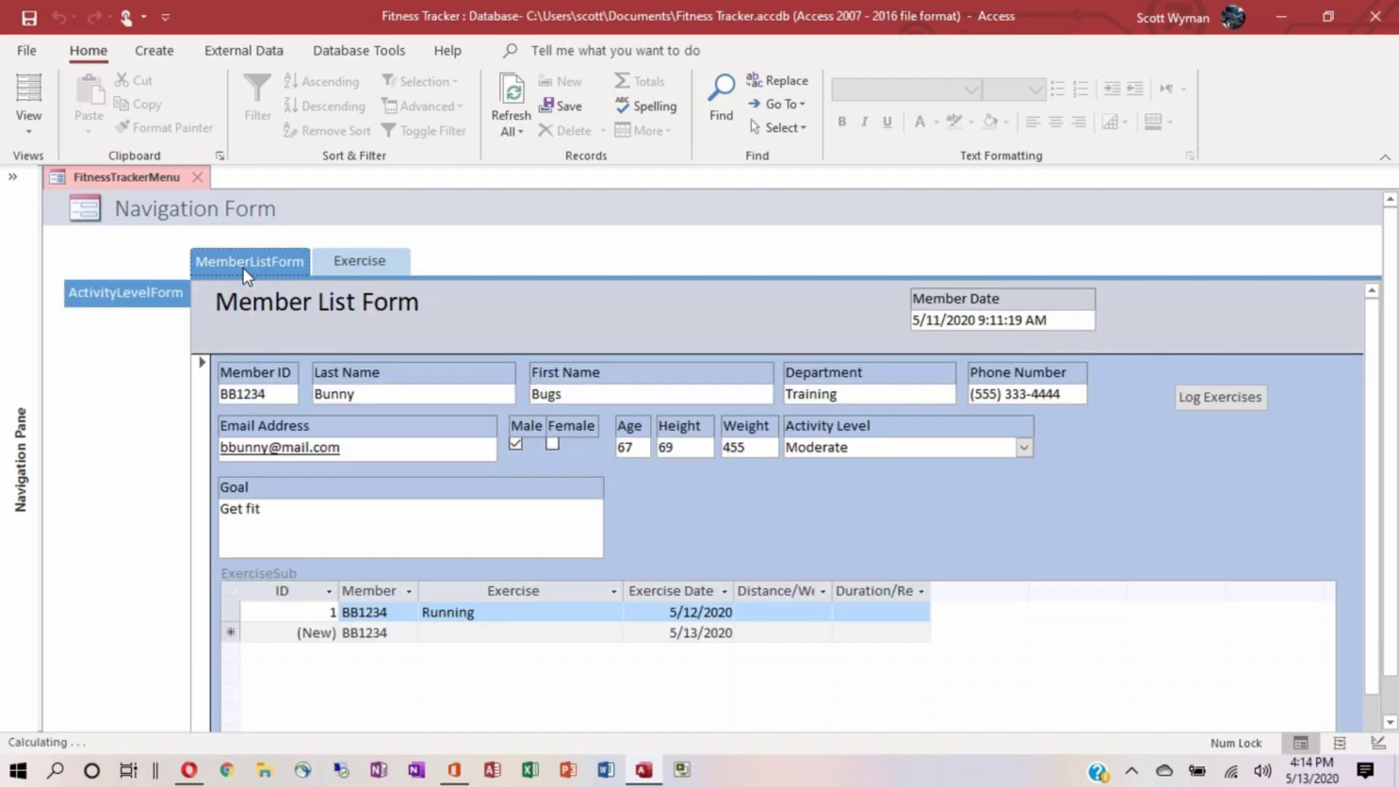
click(366, 265)
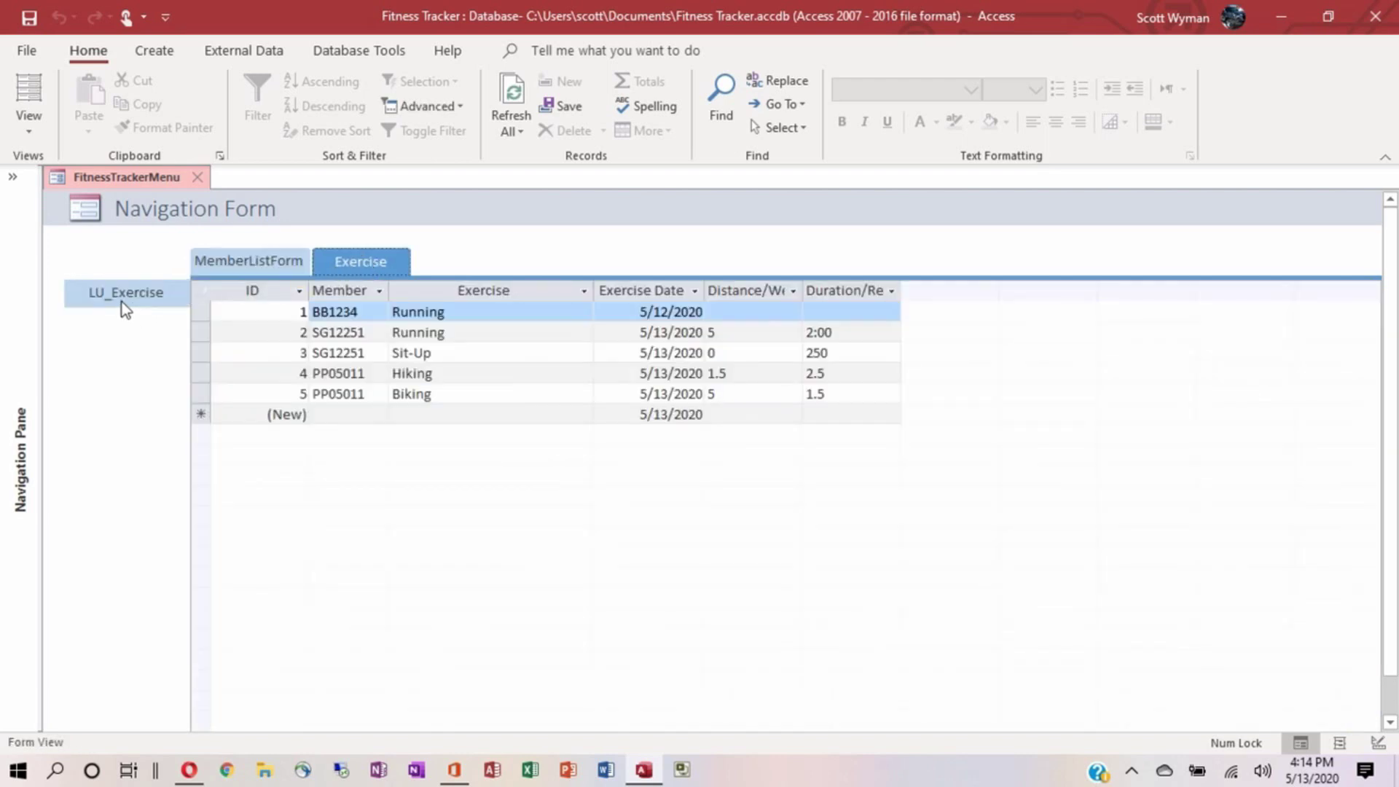
Add Hiking as a new exercise in the LU_Exercise list and return to the Exercise records.
click(116, 298)
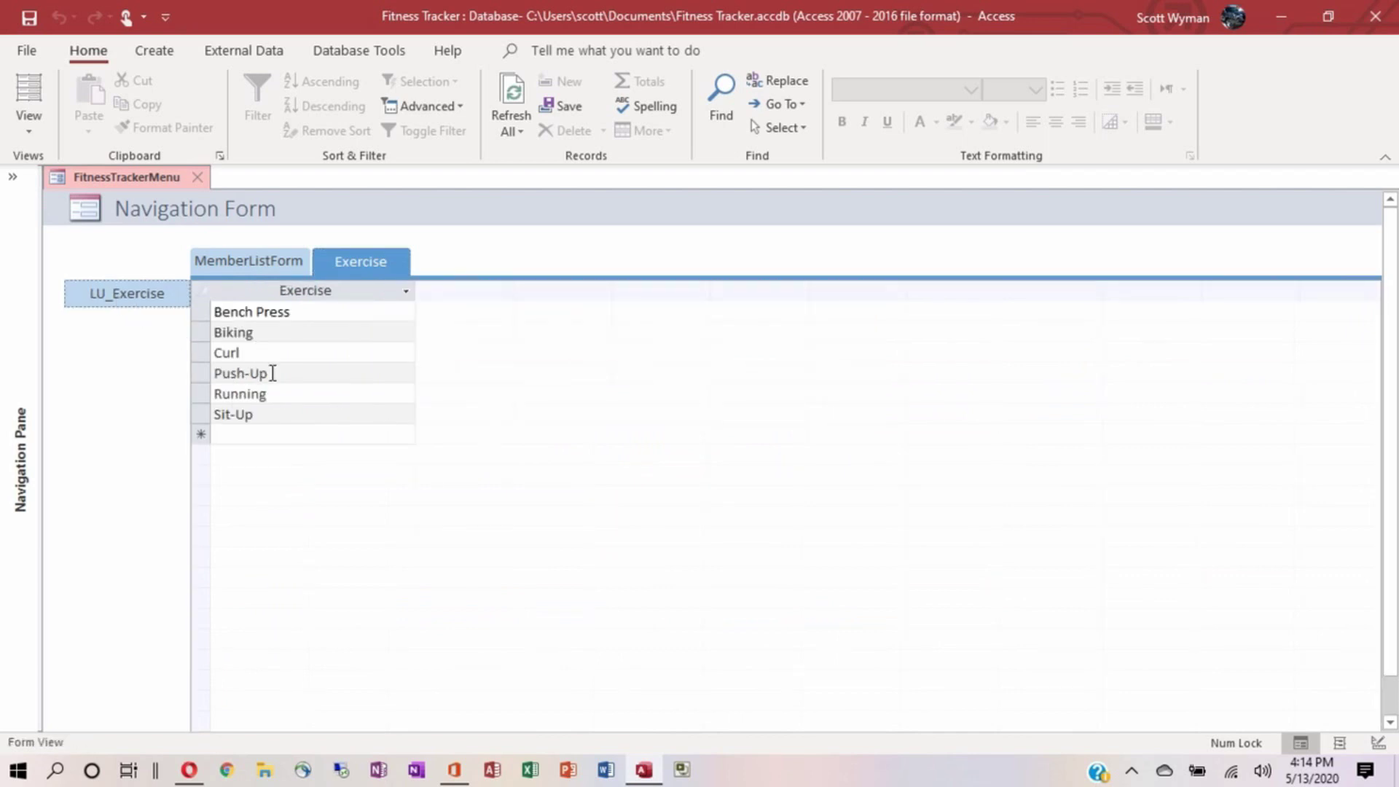
click(248, 435)
text(Hiking)
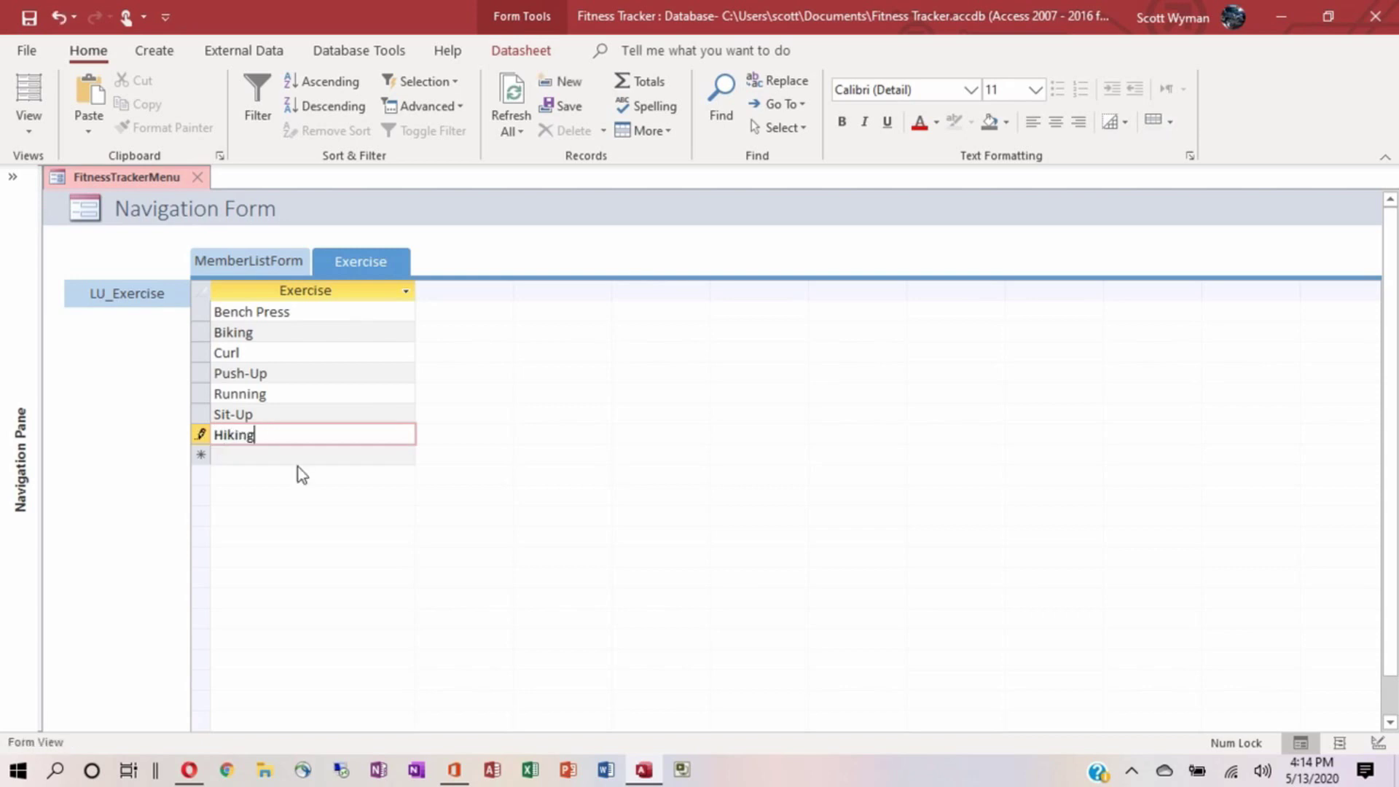
click(358, 260)
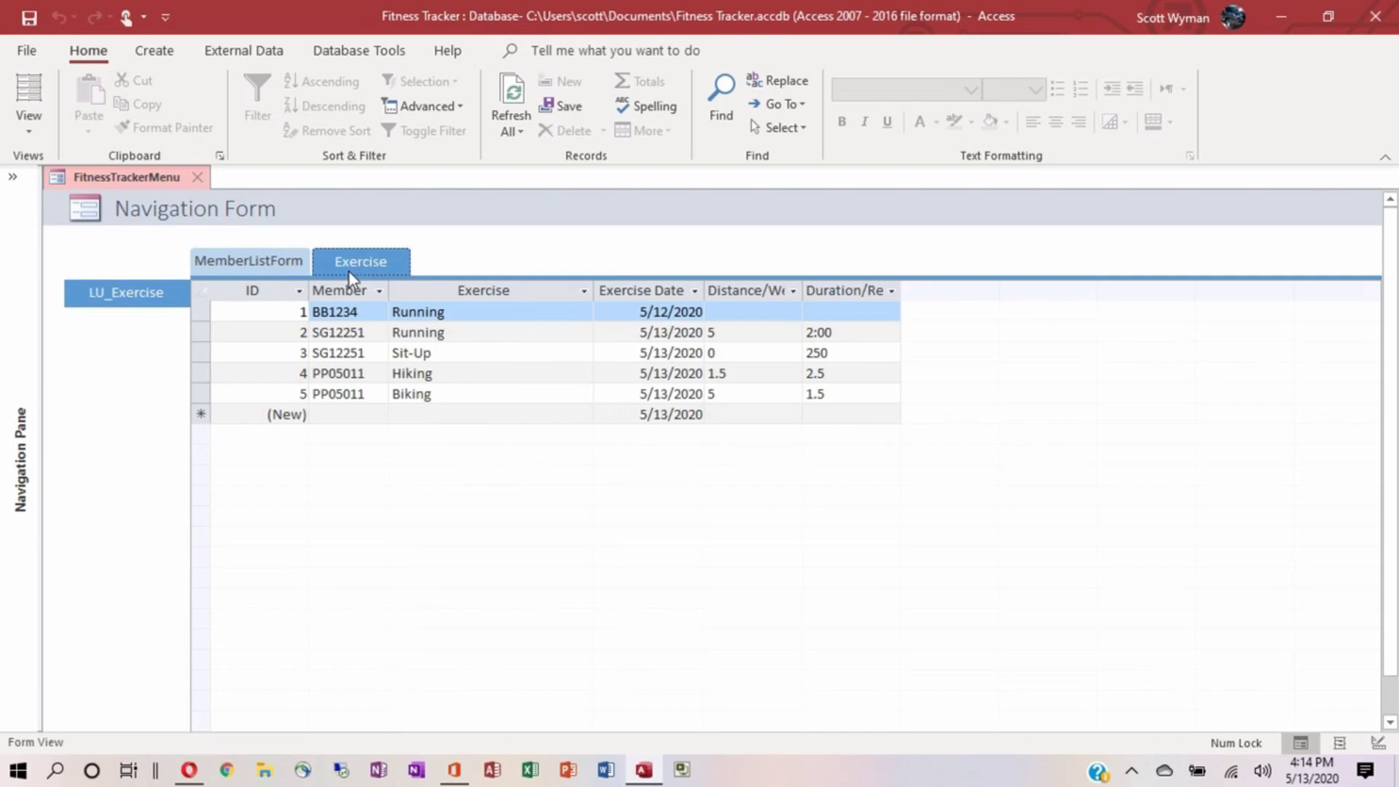
Test the MemberListForm, ActivityLevelForm and Exercise links of the navigation form.
click(247, 258)
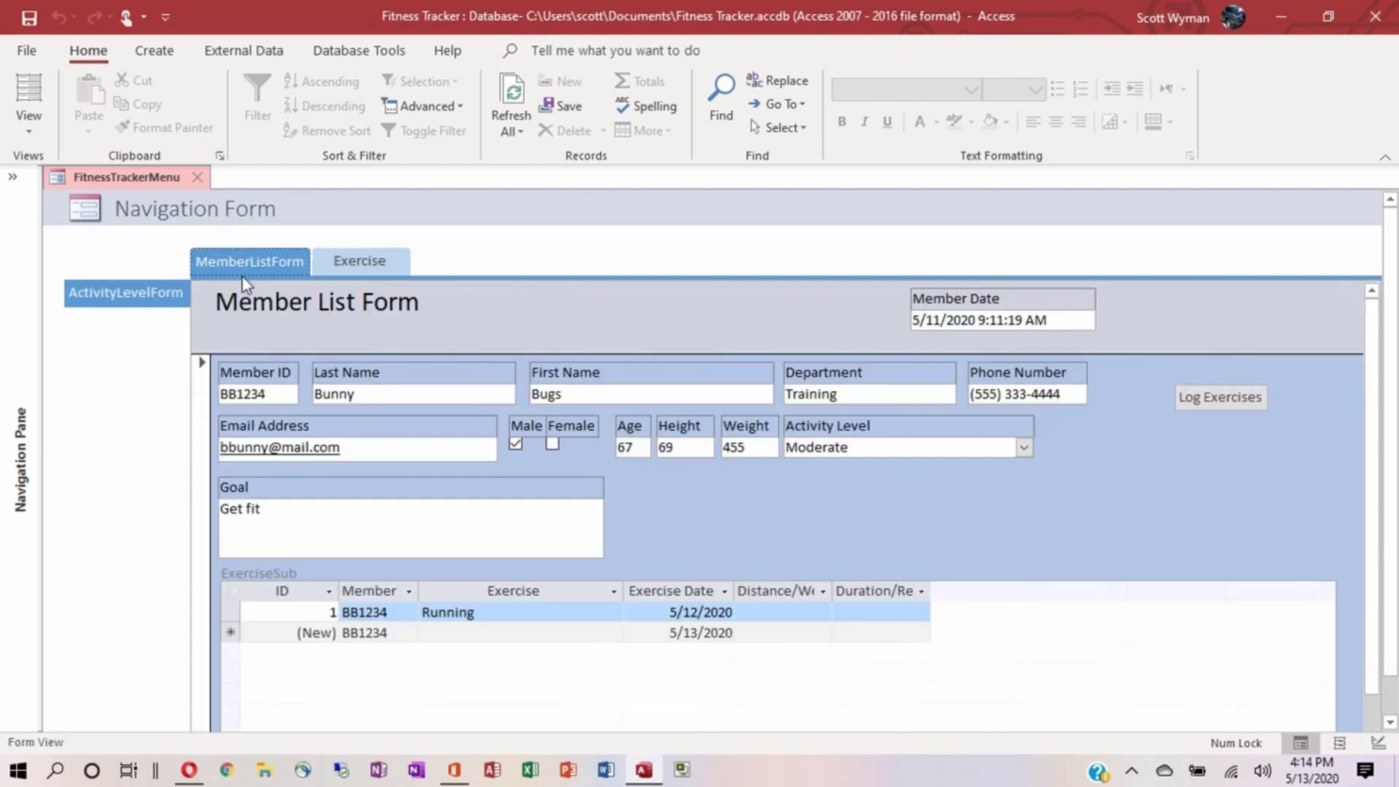
click(133, 294)
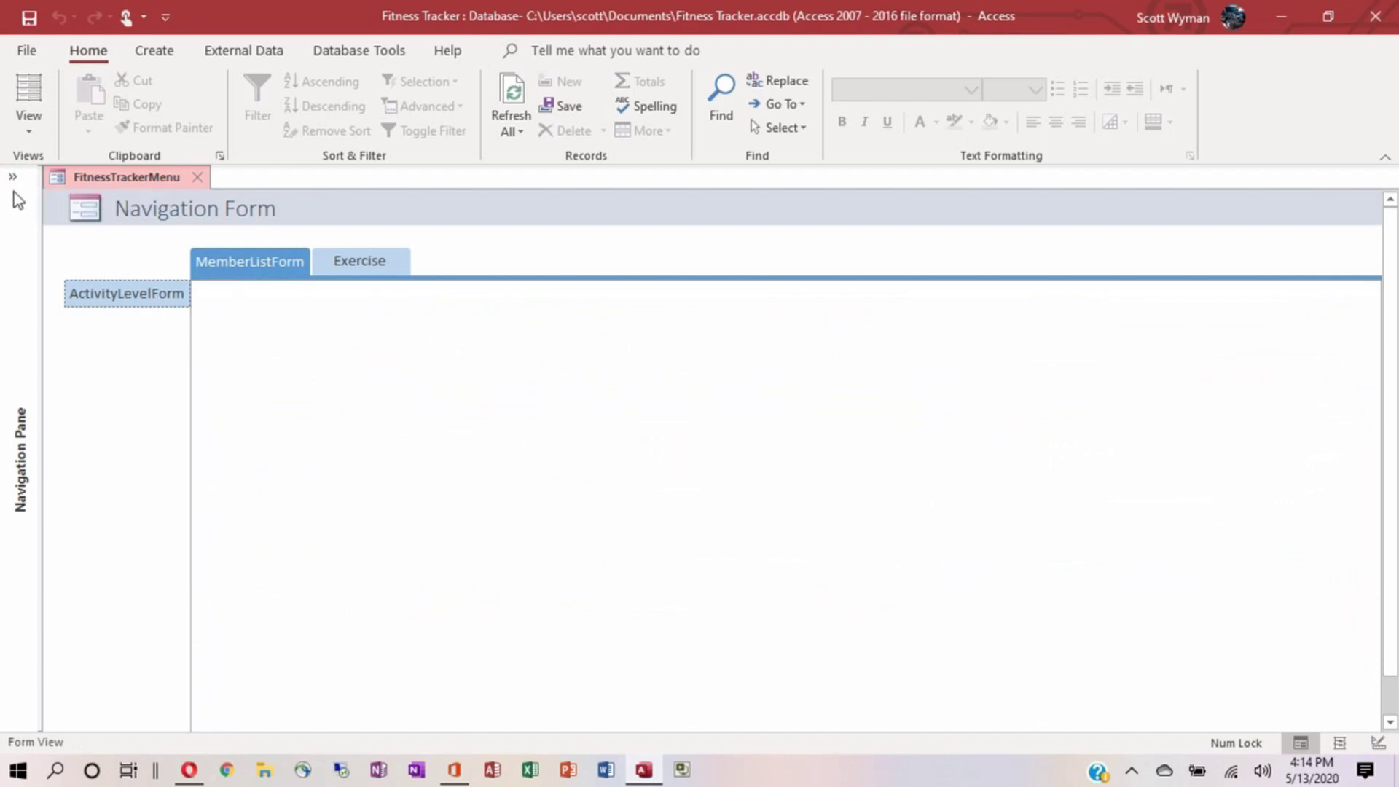
click(369, 268)
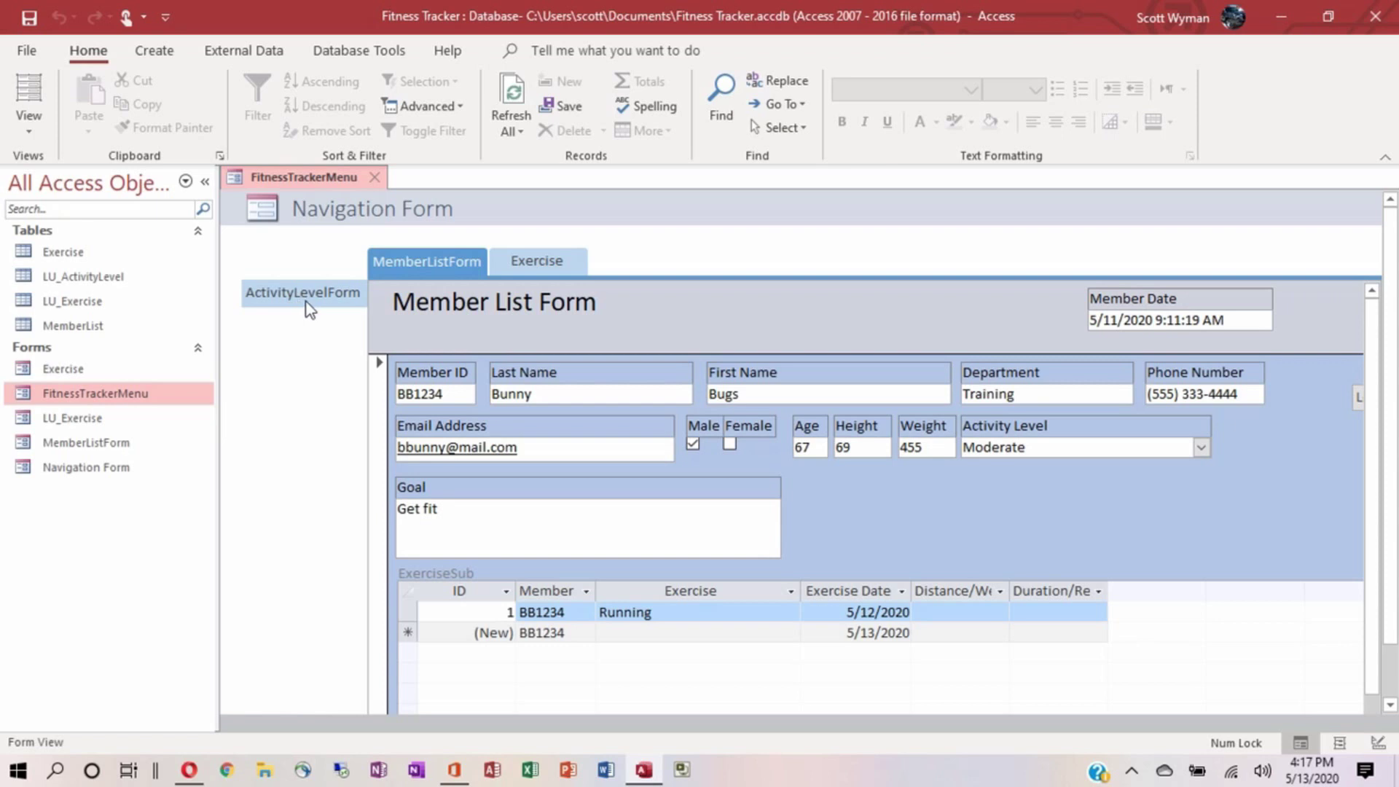
click(316, 295)
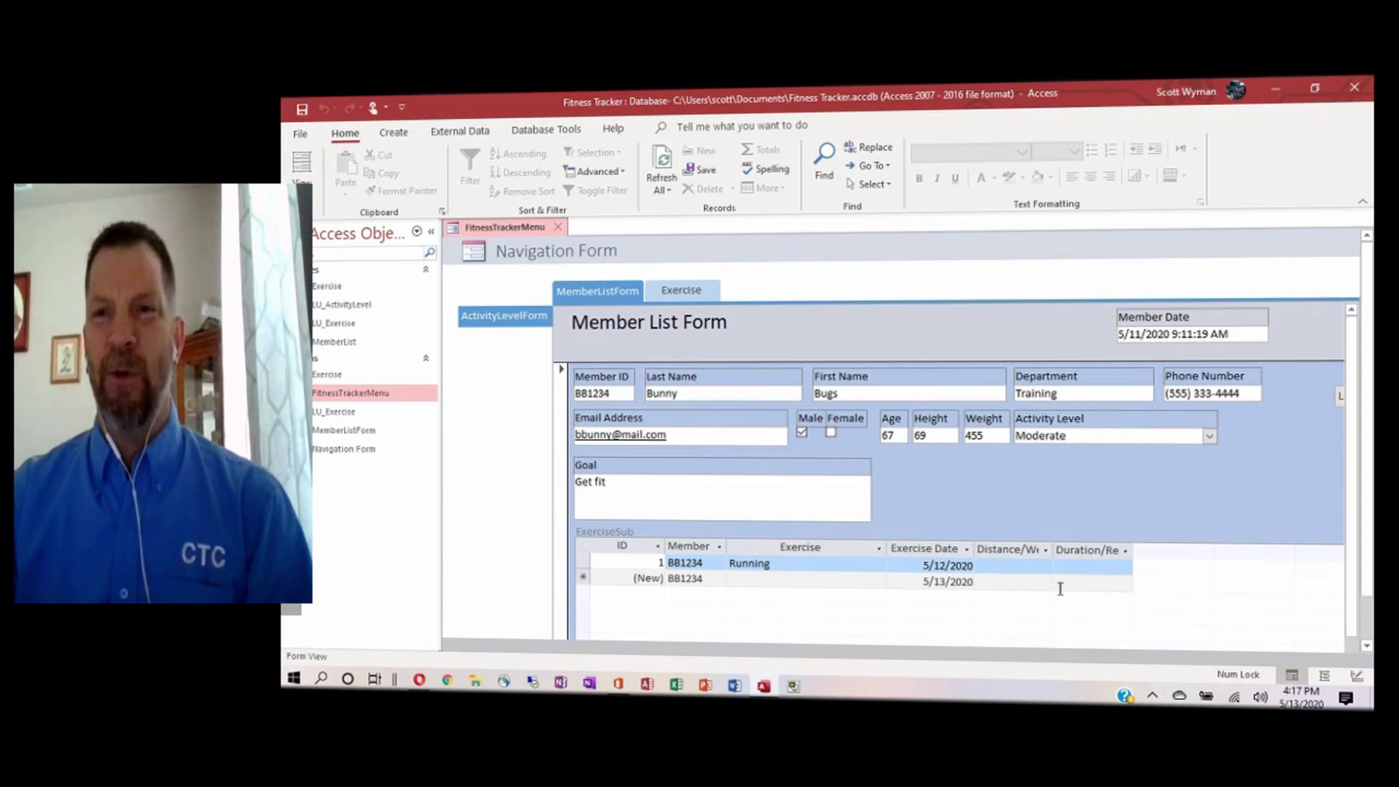
With the Navigation Pane collapsed, test Log Exercises for the current member and the Exercise form's command back to the Member List Form.
click(430, 232)
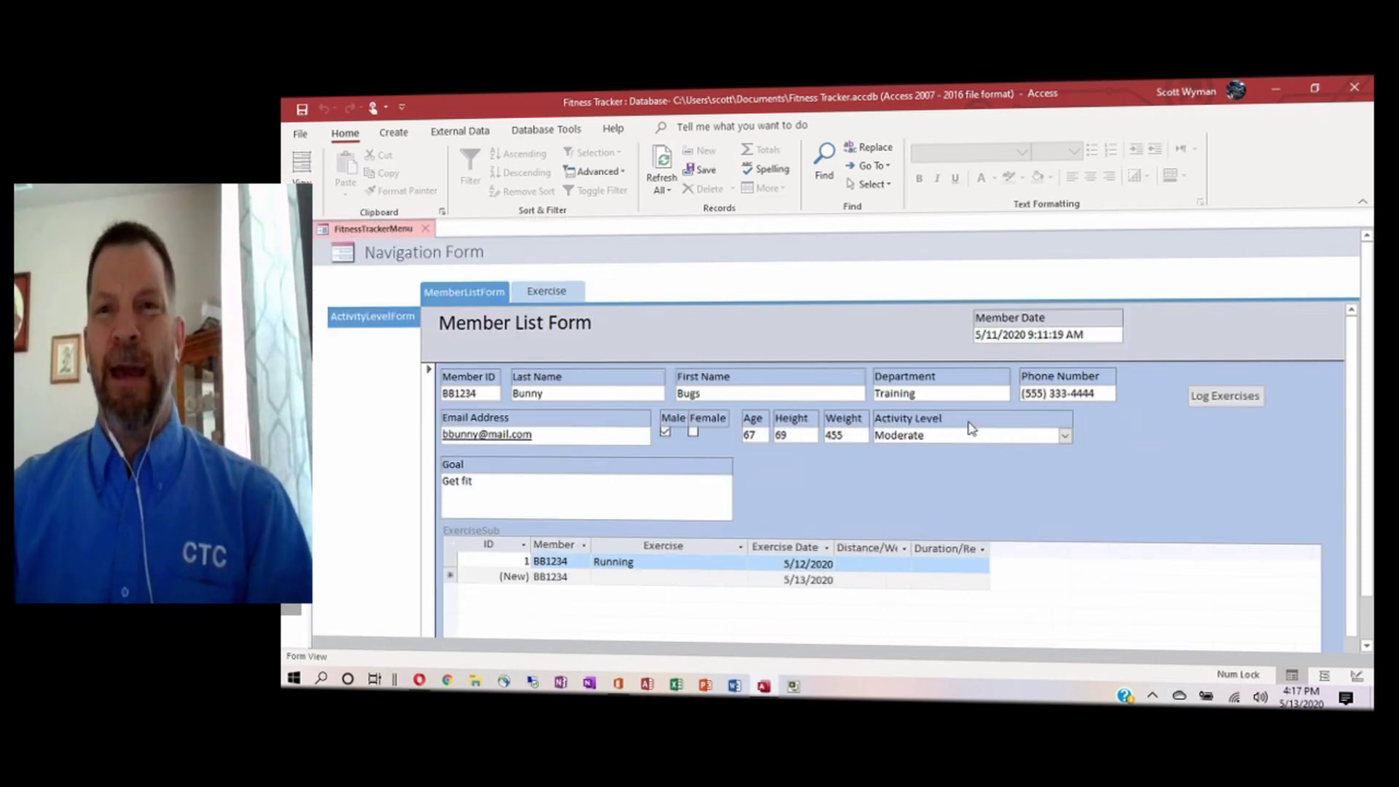
click(1228, 397)
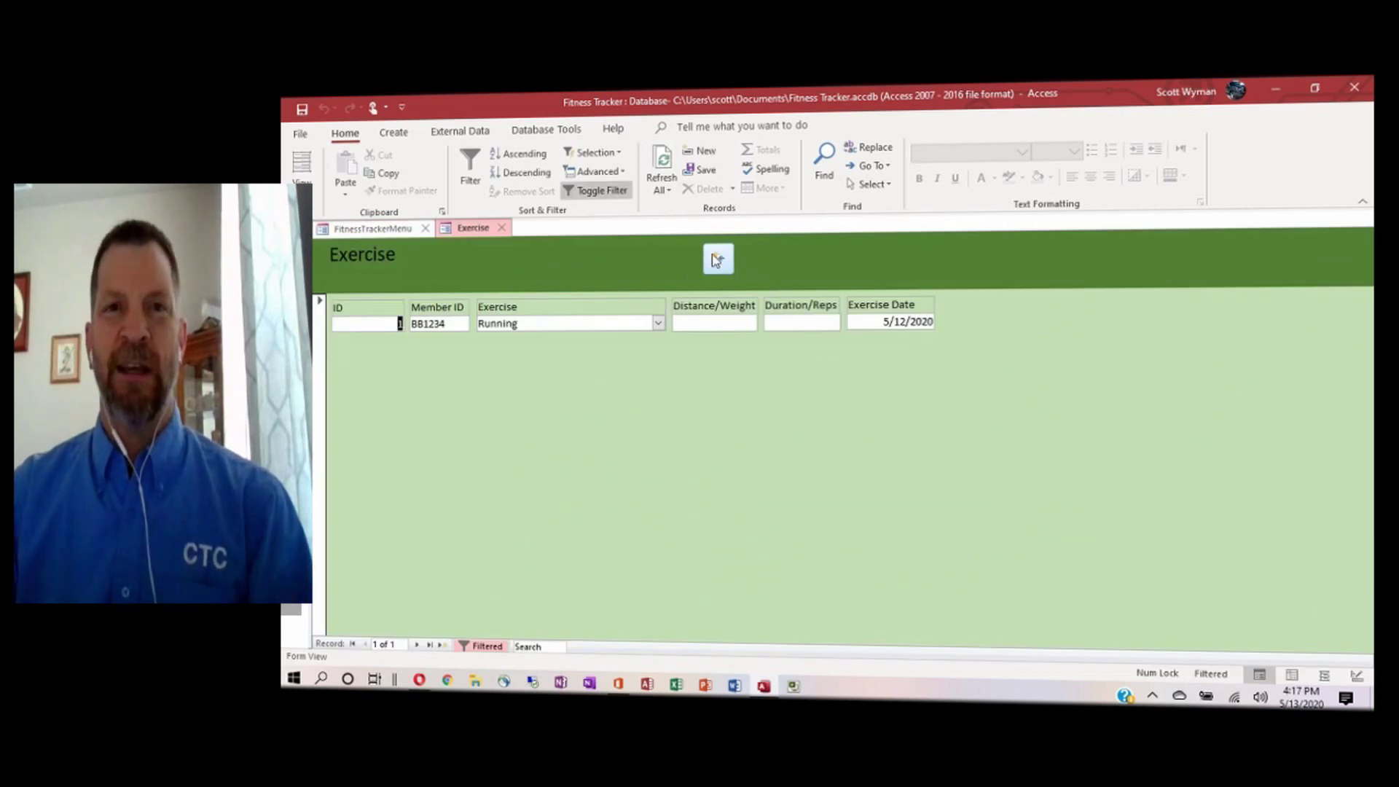
click(718, 258)
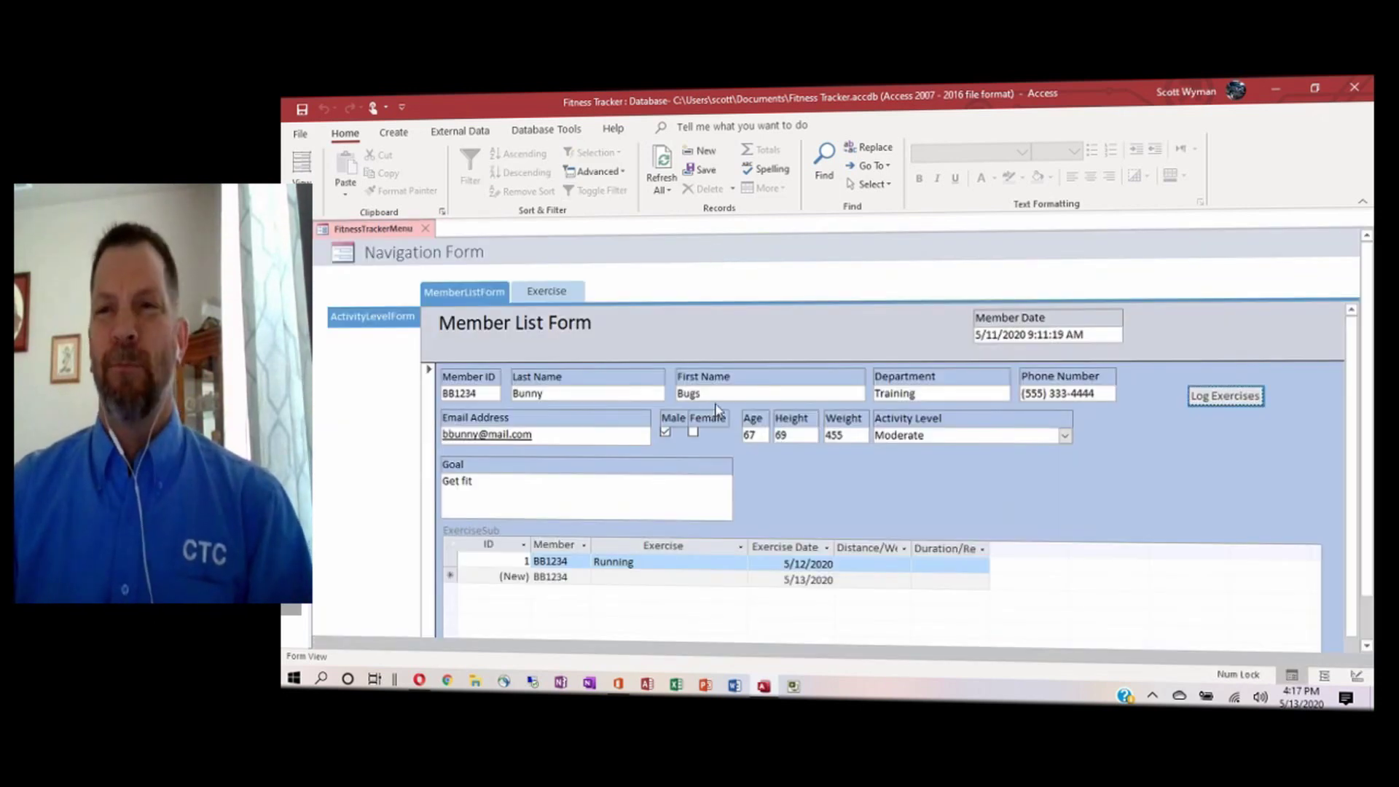